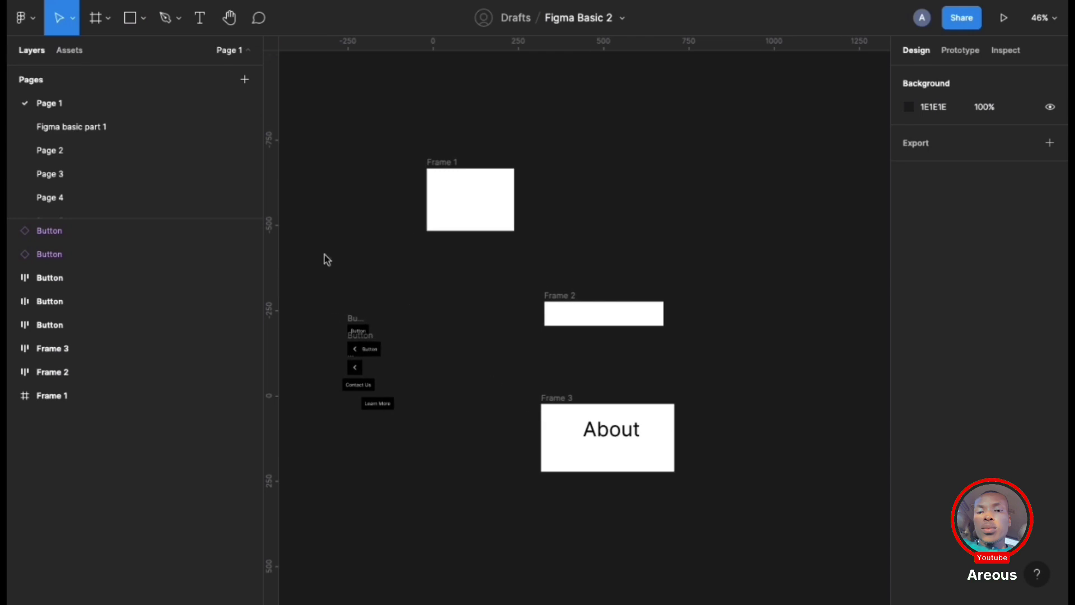
pyautogui.scroll(-2, 87, 166)
pyautogui.click(74, 201)
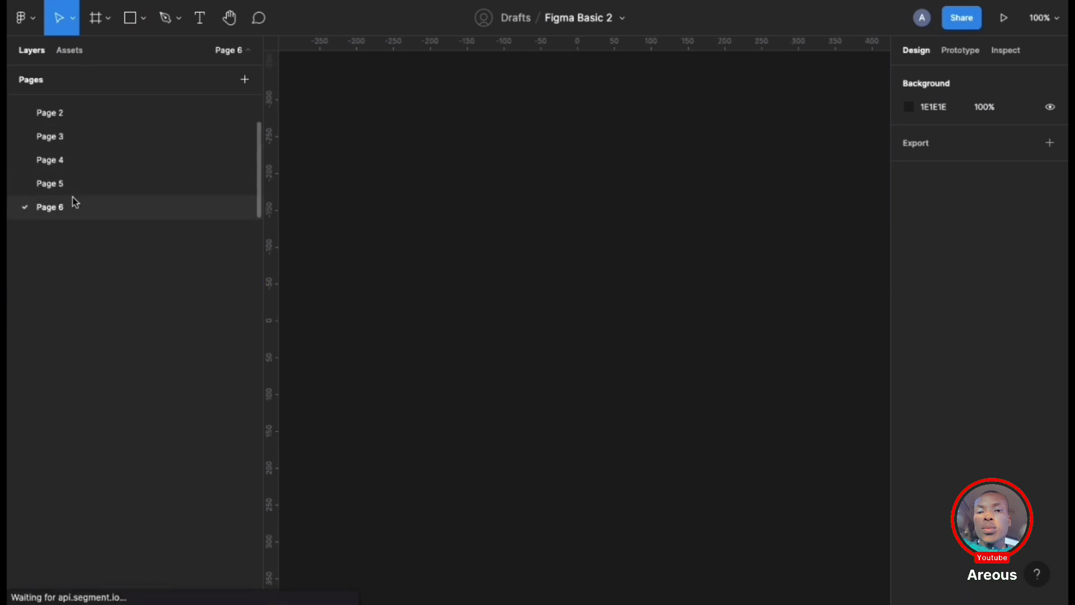
pyautogui.scroll(2, 72, 200)
pyautogui.click(47, 104)
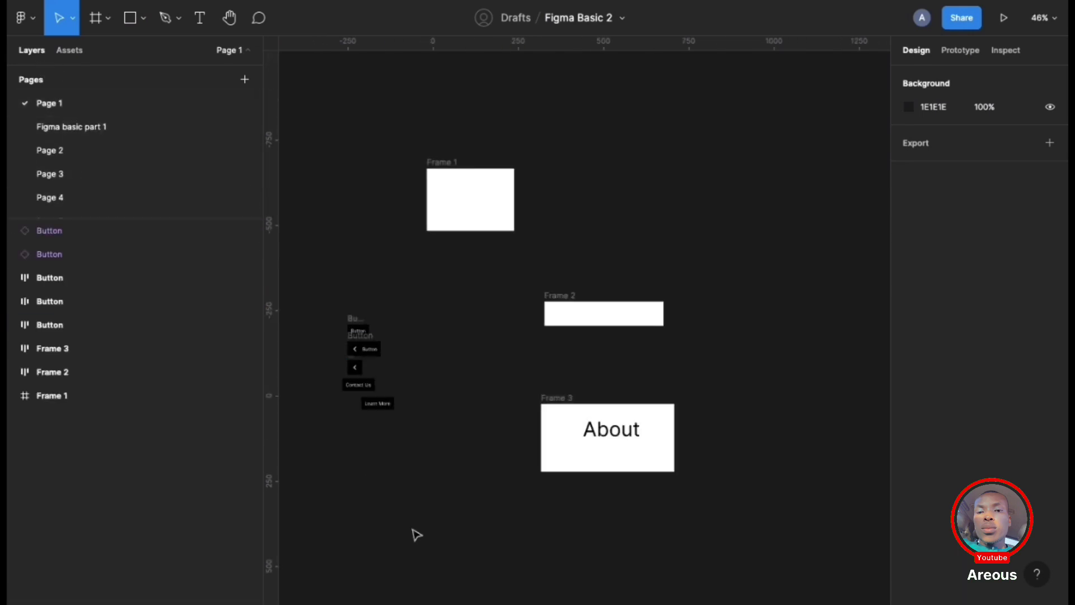
# Add two phone frames to the canvas from the presets, an iPhone 13 Pro Max and an iPhone 11 Pro Max.
pyautogui.scroll(5, 620, 349)
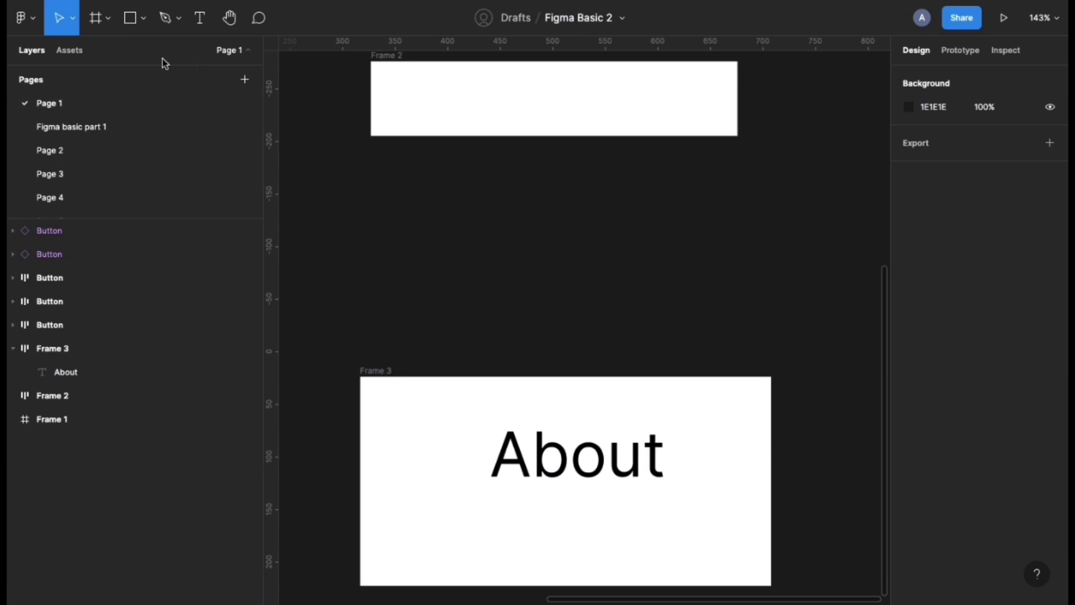
pyautogui.click(95, 21)
pyautogui.scroll(-5, 739, 302)
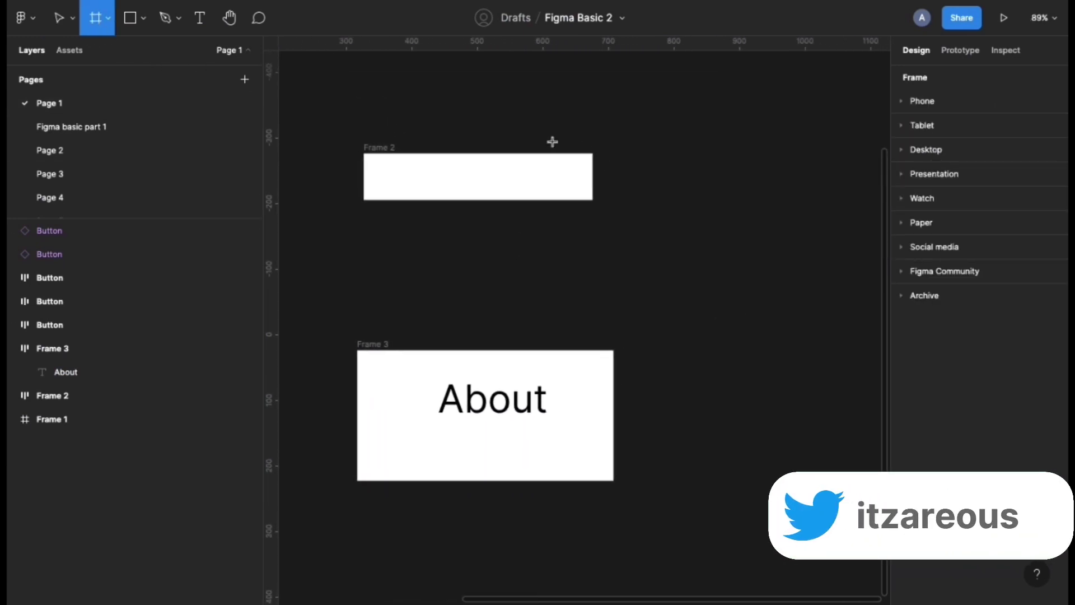
pyautogui.click(919, 102)
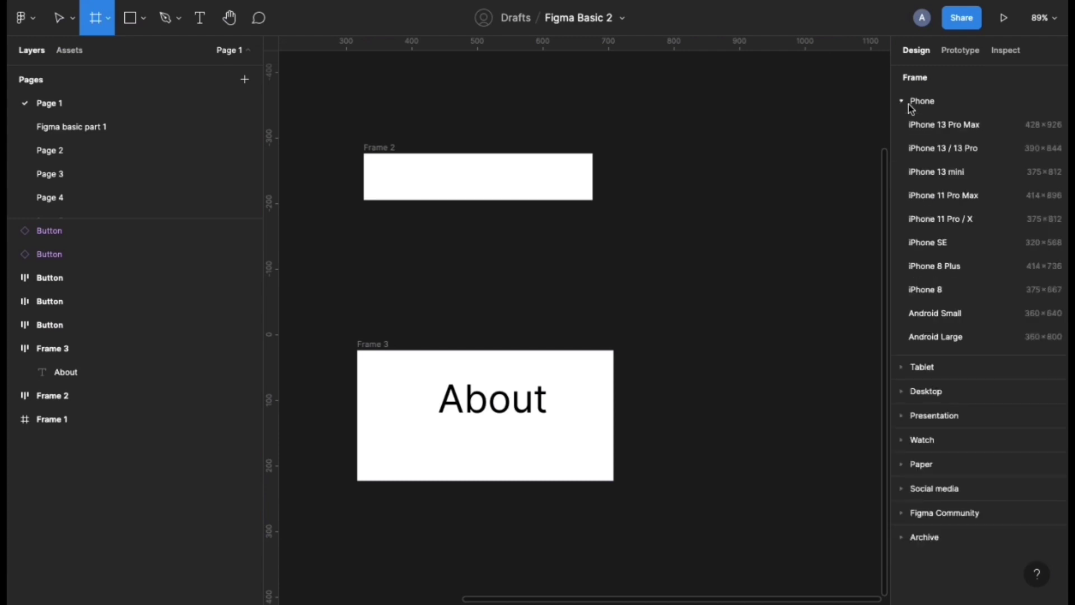
pyautogui.click(911, 132)
pyautogui.scroll(-4, 699, 271)
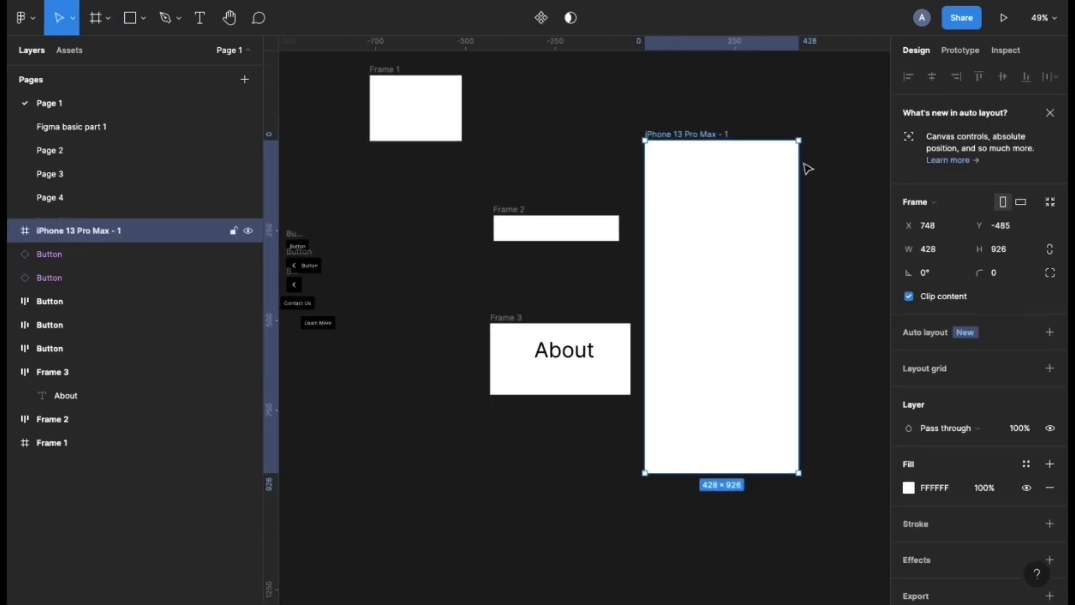
pyautogui.click(879, 137)
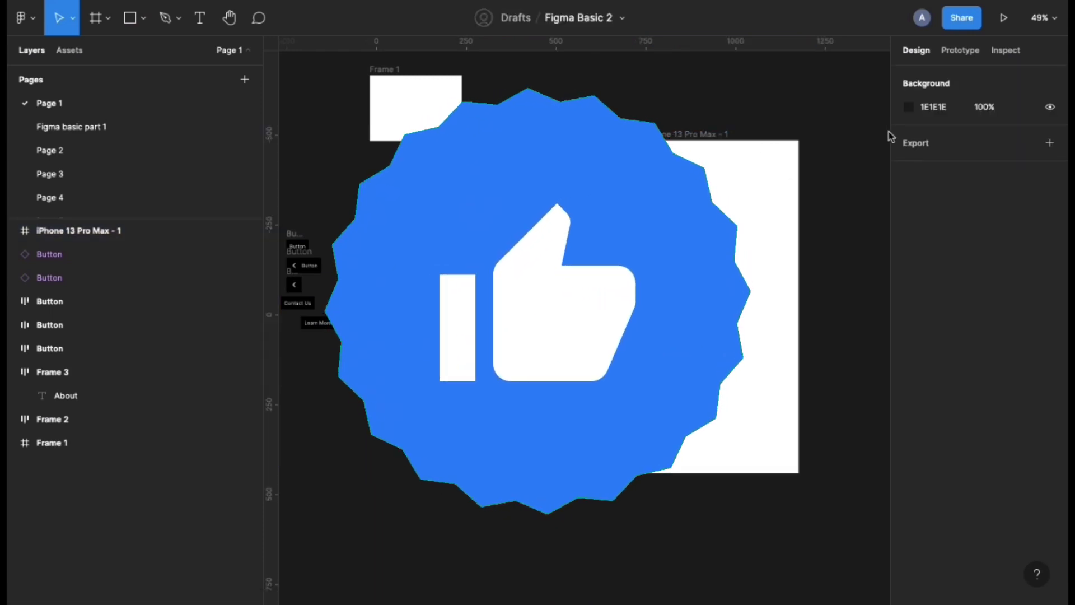
pyautogui.press('f')
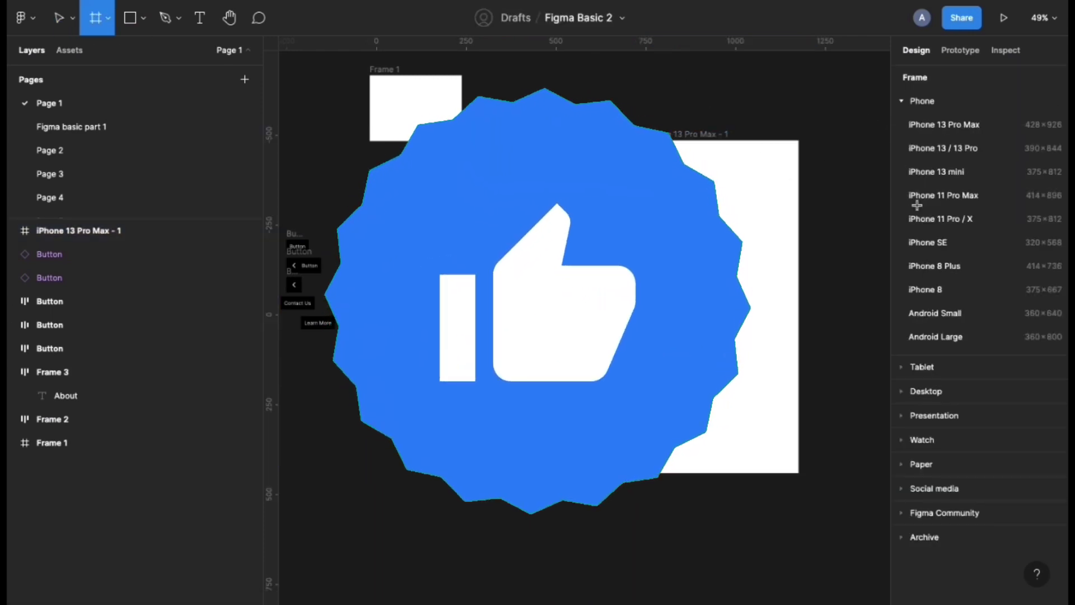
pyautogui.click(966, 195)
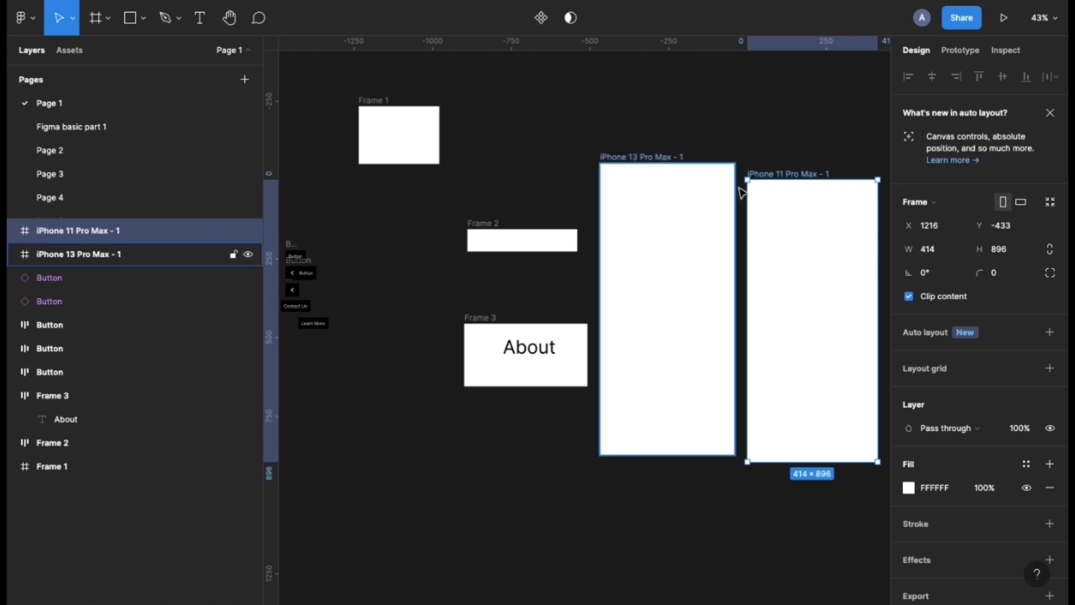
# Delete the iPhone 13 Pro Max and iPhone 11 Pro Max frames together.
pyautogui.moveTo(713, 142); pyautogui.dragTo(832, 307)
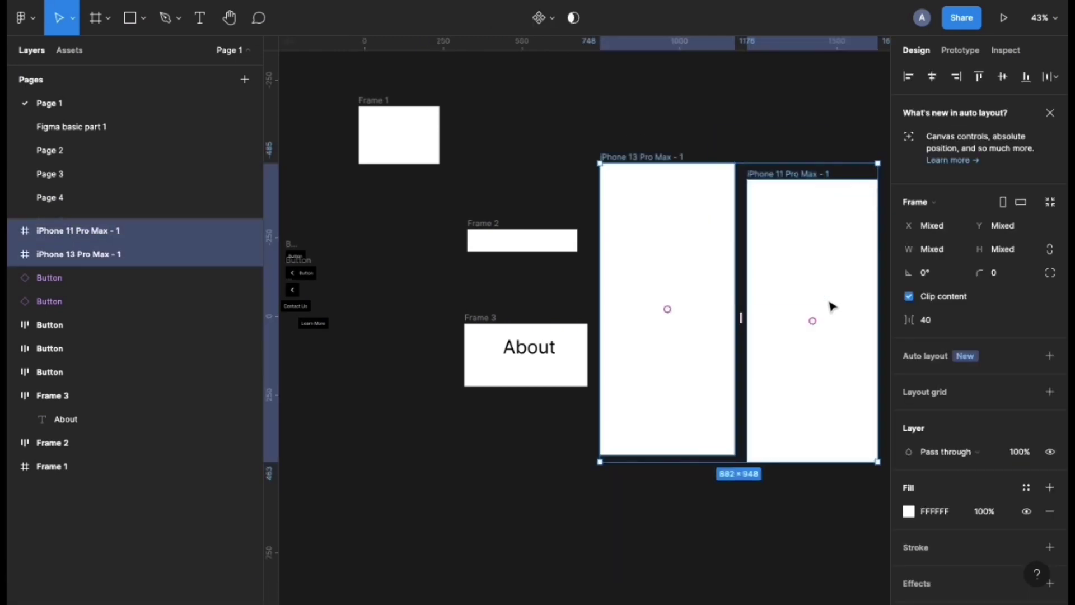
pyautogui.press('Return')
pyautogui.press('f')
pyautogui.press('Delete')
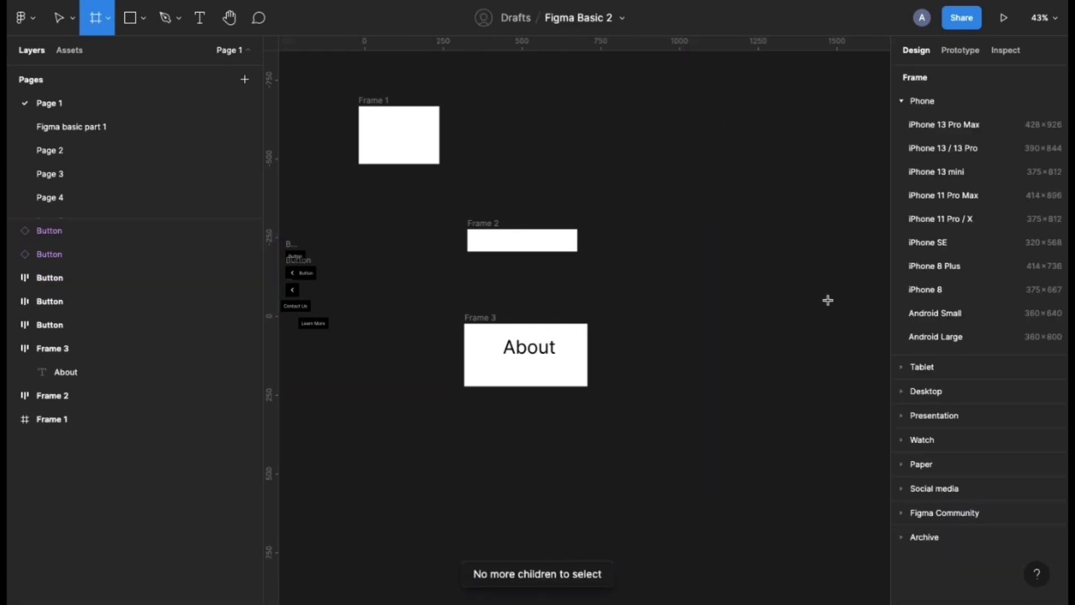
# Check the frame size presets offered for Paper, and leave the Frame tool without creating a frame.
pyautogui.click(907, 464)
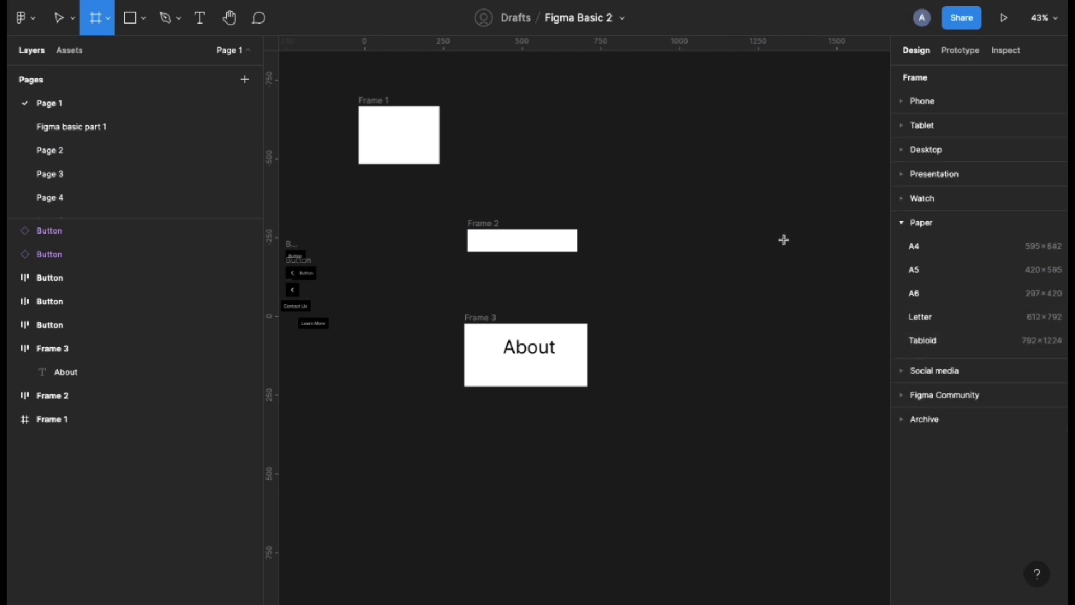
pyautogui.press('Escape')
# Move the About text out of Frame 3 onto the empty canvas beside it, at about X 880, Y 16.
pyautogui.scroll(3, 645, 302)
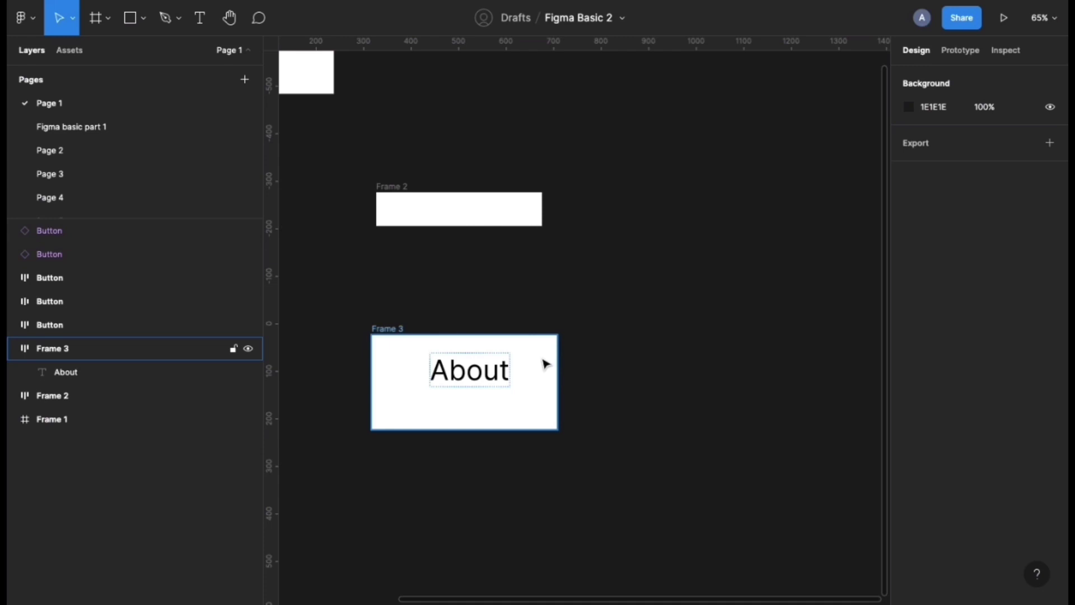
pyautogui.click(463, 384)
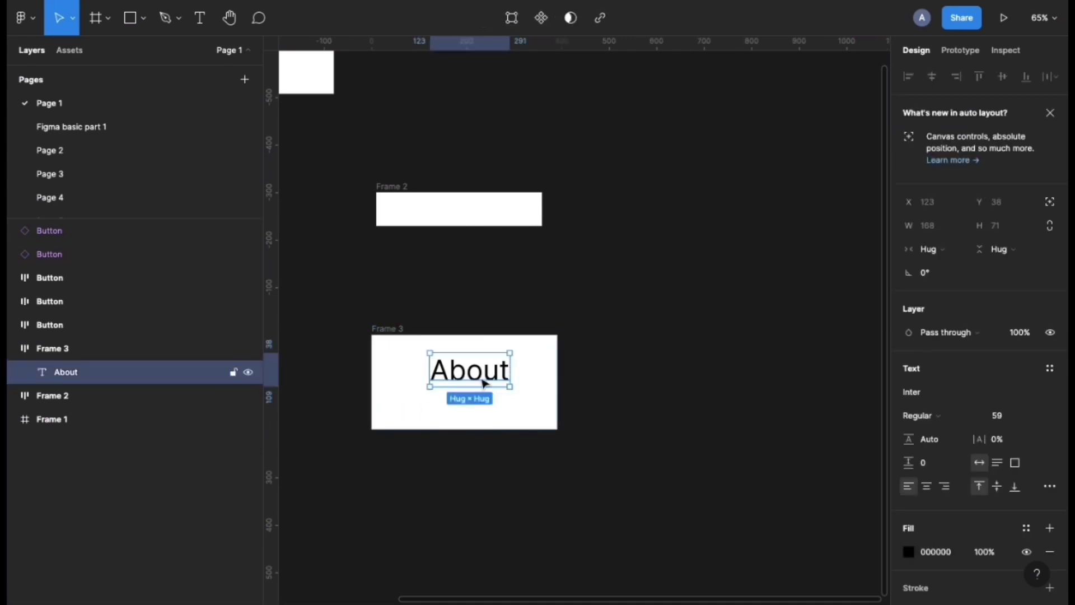
pyautogui.moveTo(483, 376); pyautogui.dragTo(691, 355)
pyautogui.hscroll(2, 619, 362)
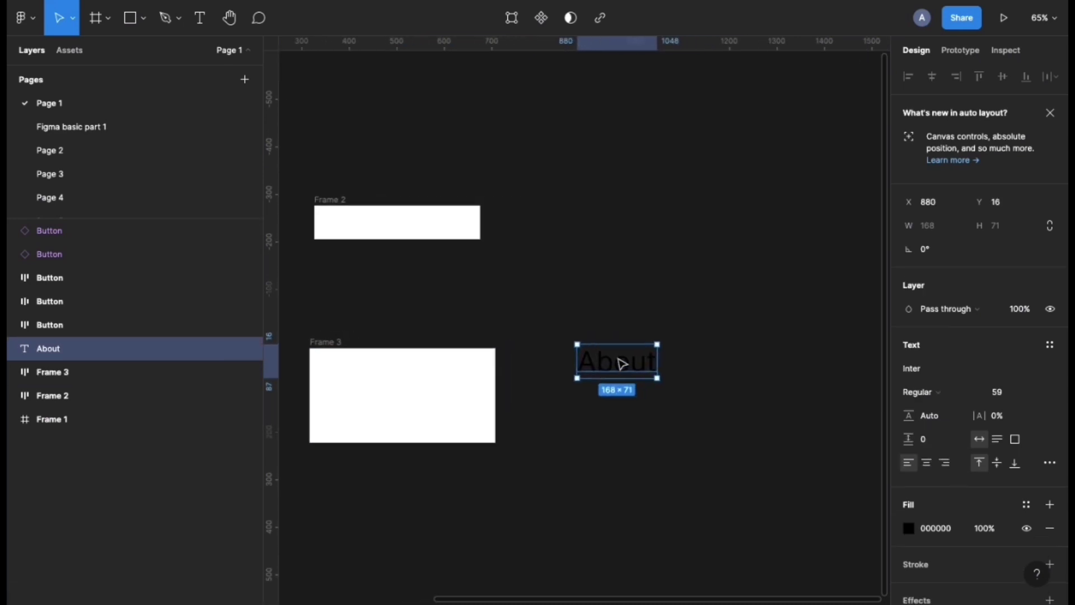
pyautogui.scroll(2, 622, 362)
pyautogui.scroll(-3, 621, 364)
pyautogui.click(326, 355)
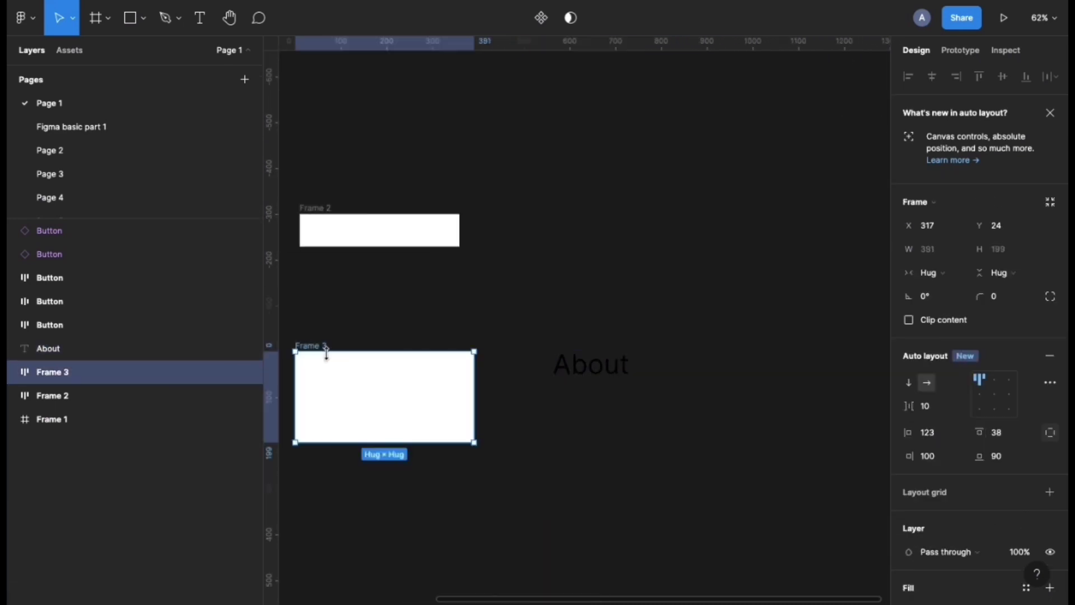
pyautogui.click(541, 333)
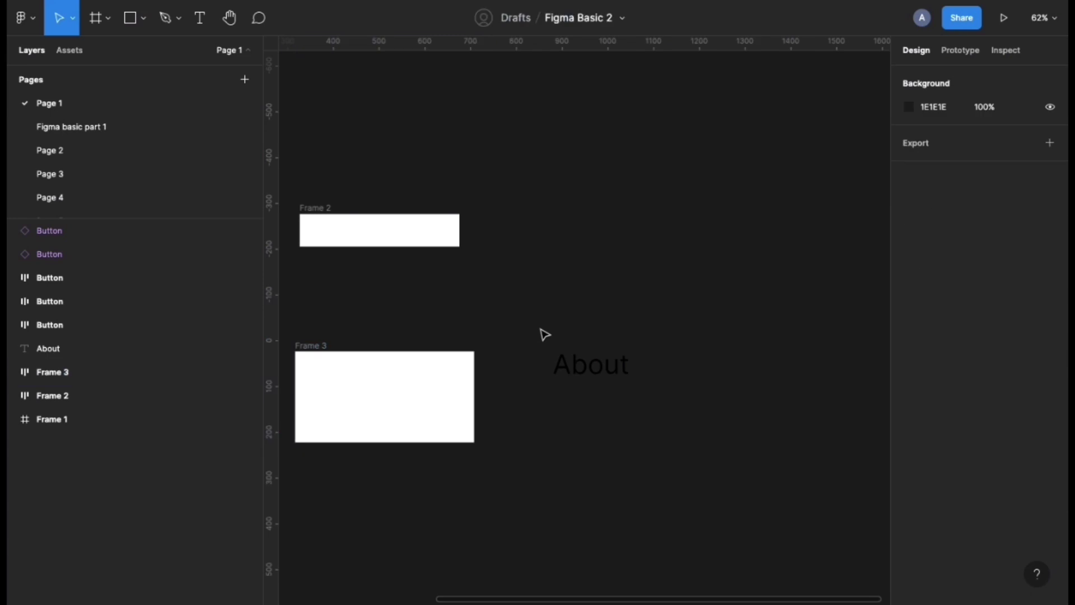
pyautogui.press('f')
pyautogui.press('Escape')
pyautogui.click(581, 376)
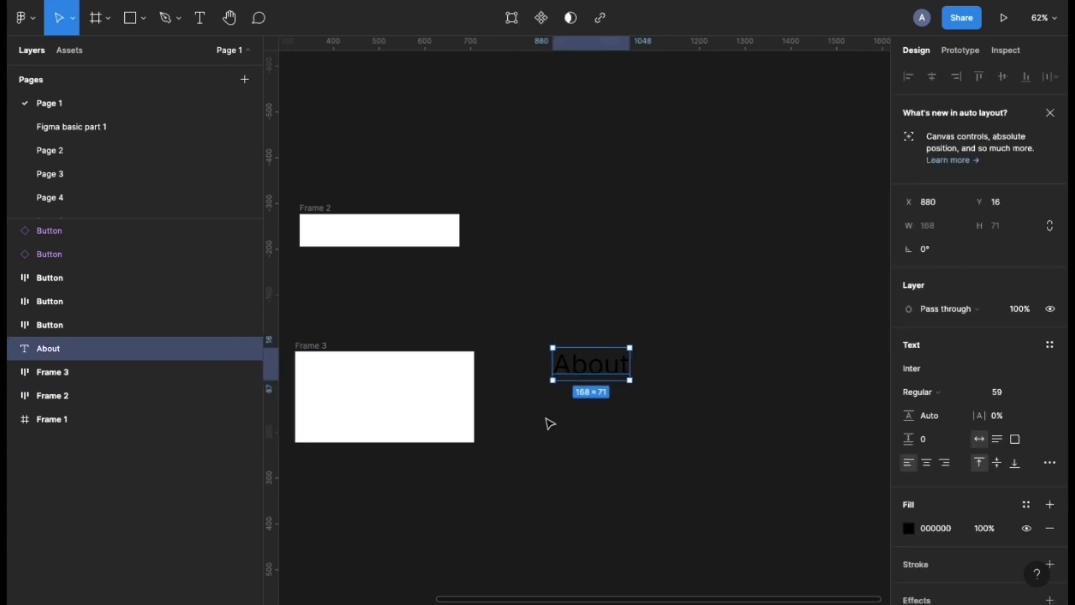
pyautogui.rightClick(591, 378)
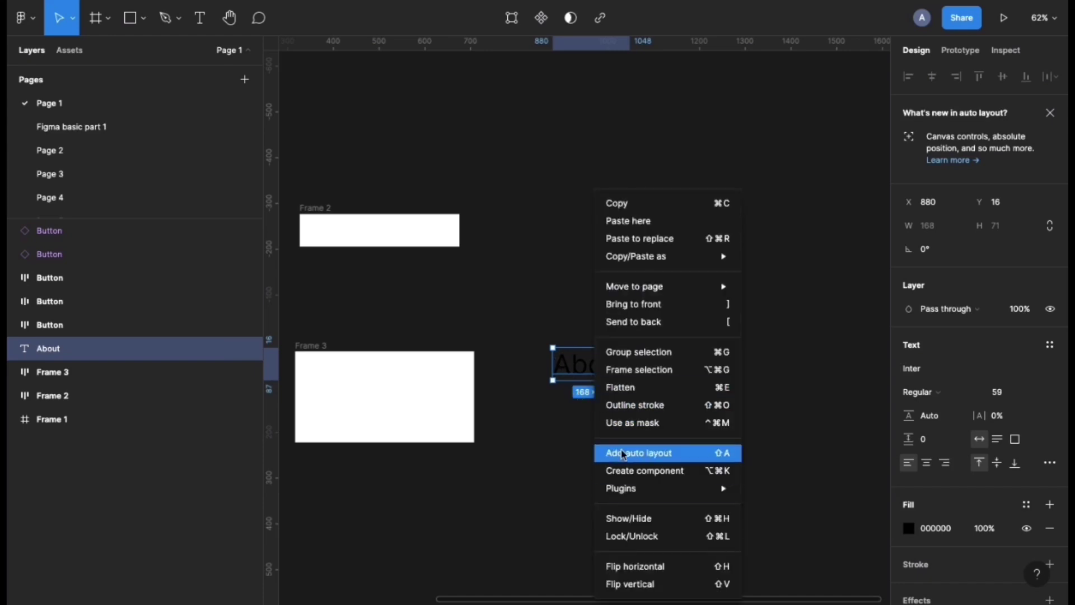
pyautogui.click(621, 387)
pyautogui.click(613, 386)
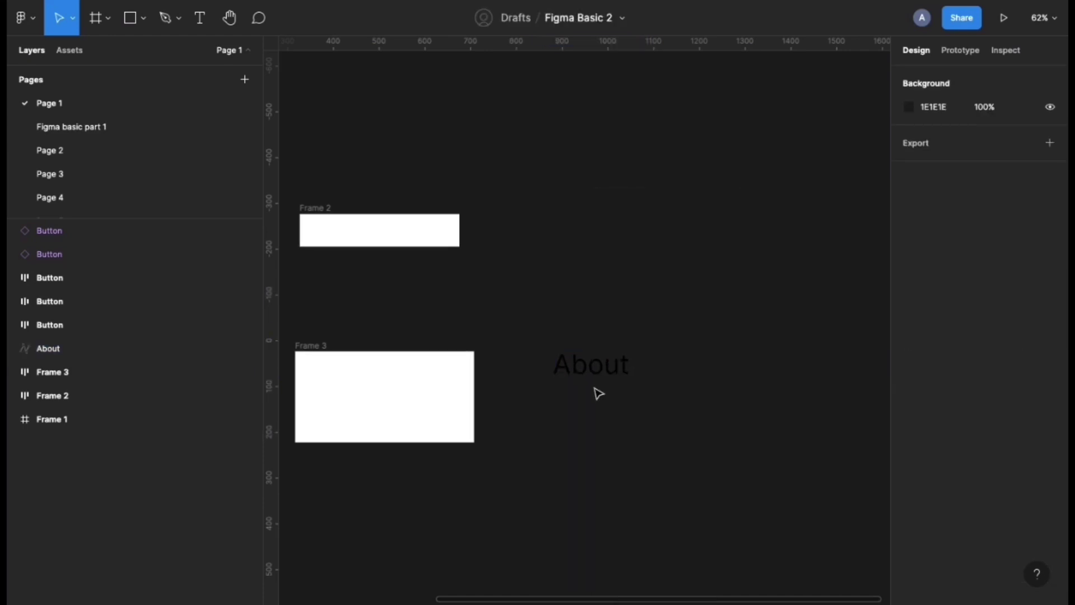
pyautogui.hotkey('ctrl', 'z')
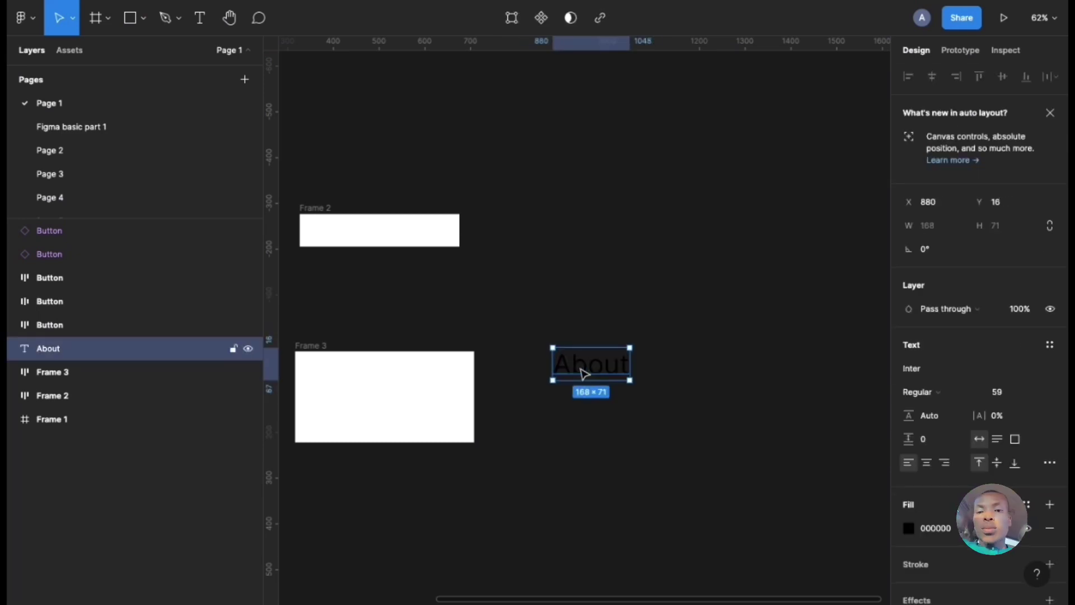
# Wrap the About text in its own frame with Frame selection and make the frame's white FFFFFF fill visible.
pyautogui.rightClick(584, 375)
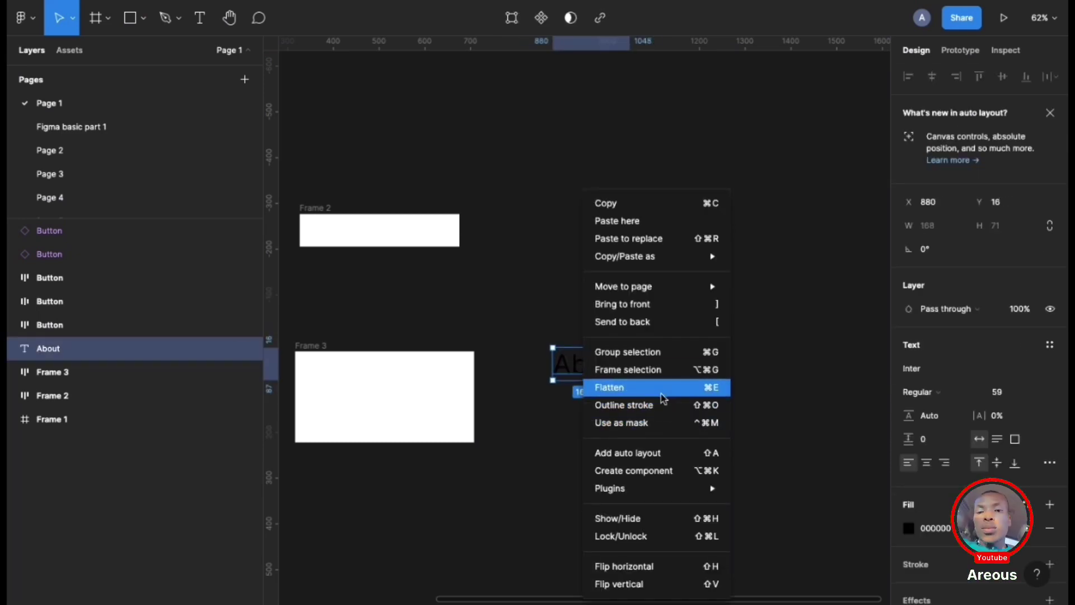
pyautogui.click(649, 369)
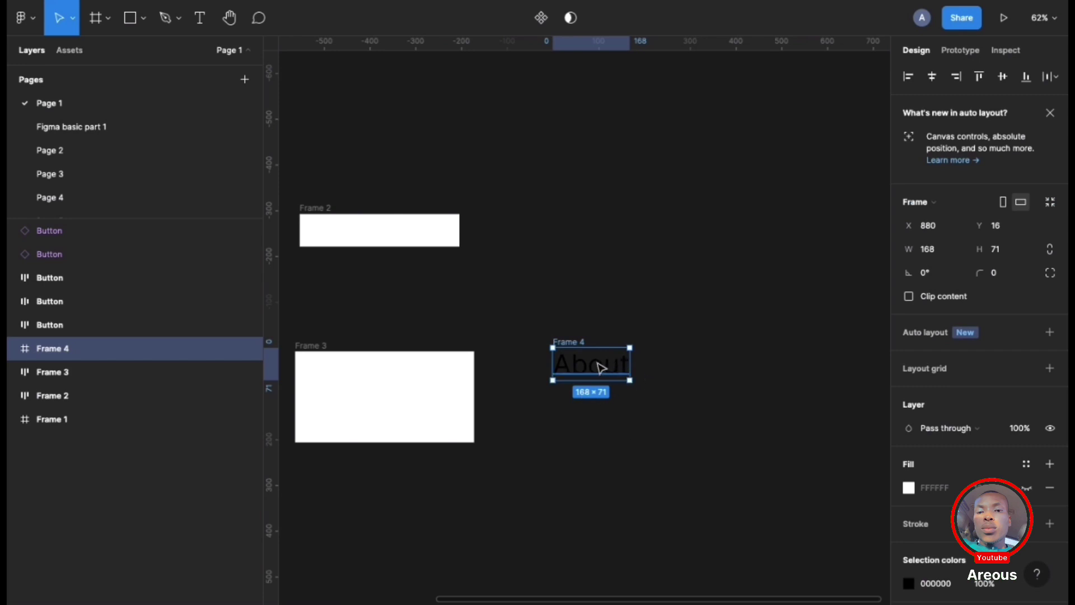
pyautogui.click(1050, 68)
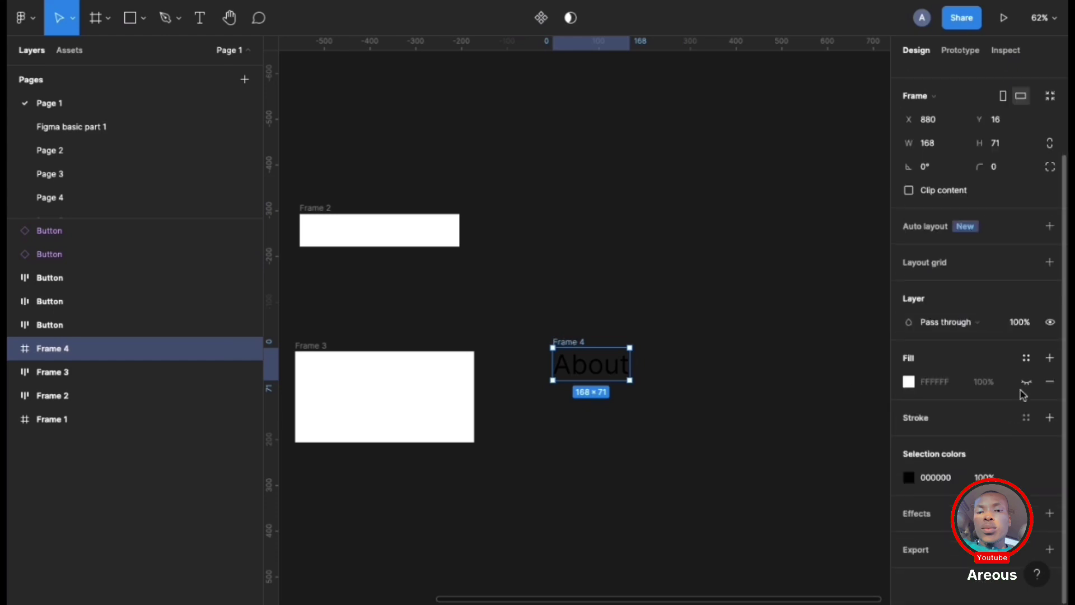
pyautogui.click(1026, 381)
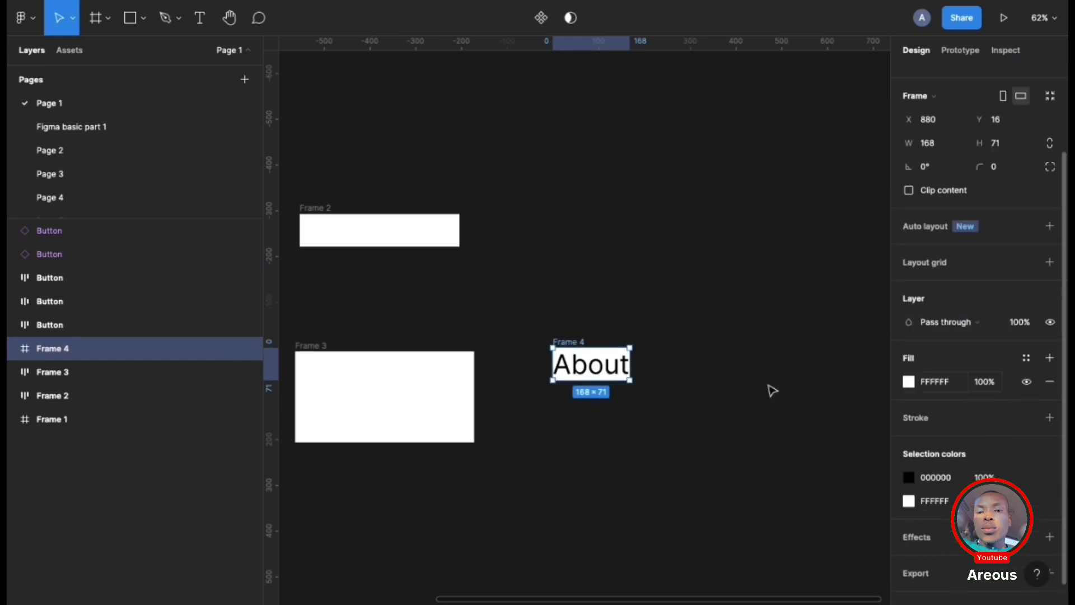
# Change the text inside Frame 4 to "About us".
pyautogui.doubleClick(595, 367)
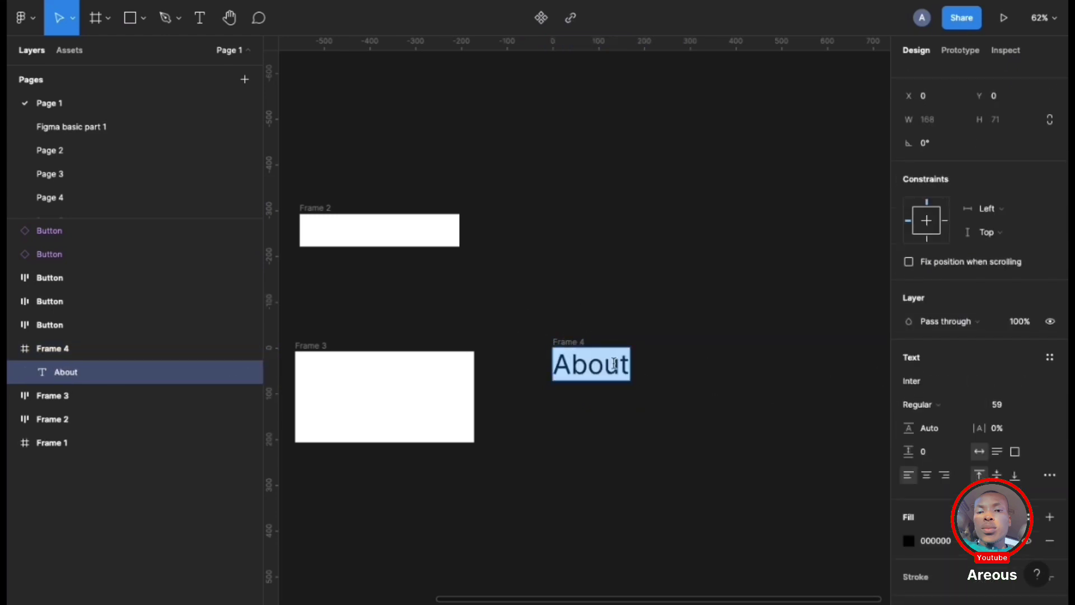
pyautogui.click(599, 361)
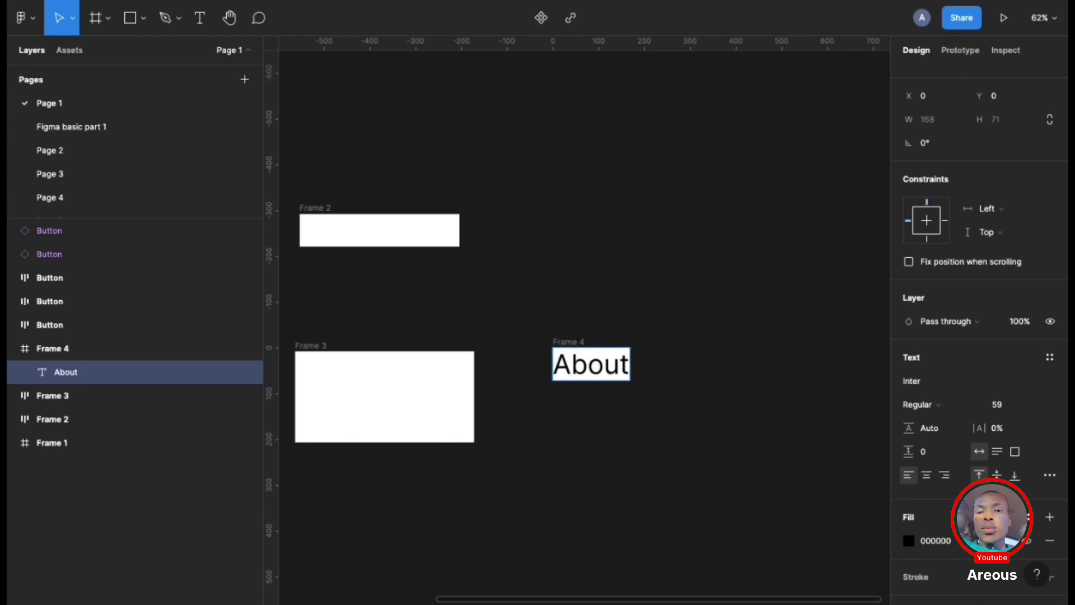
pyautogui.write('USE')
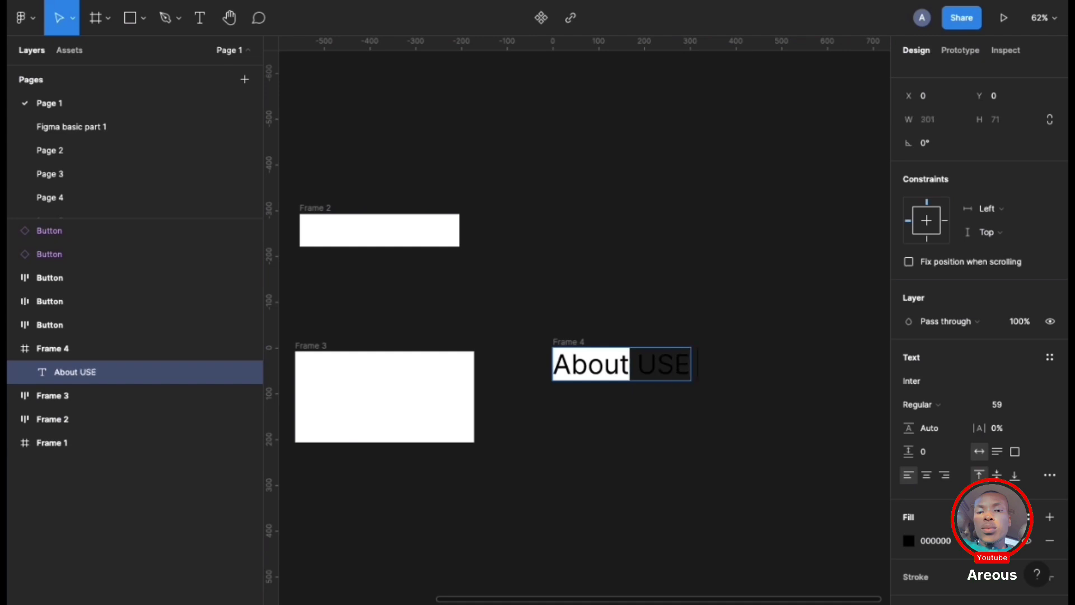
pyautogui.press('BackSpace')
pyautogui.press('BackSpace')
pyautogui.press('BackSpace')
pyautogui.write('su')
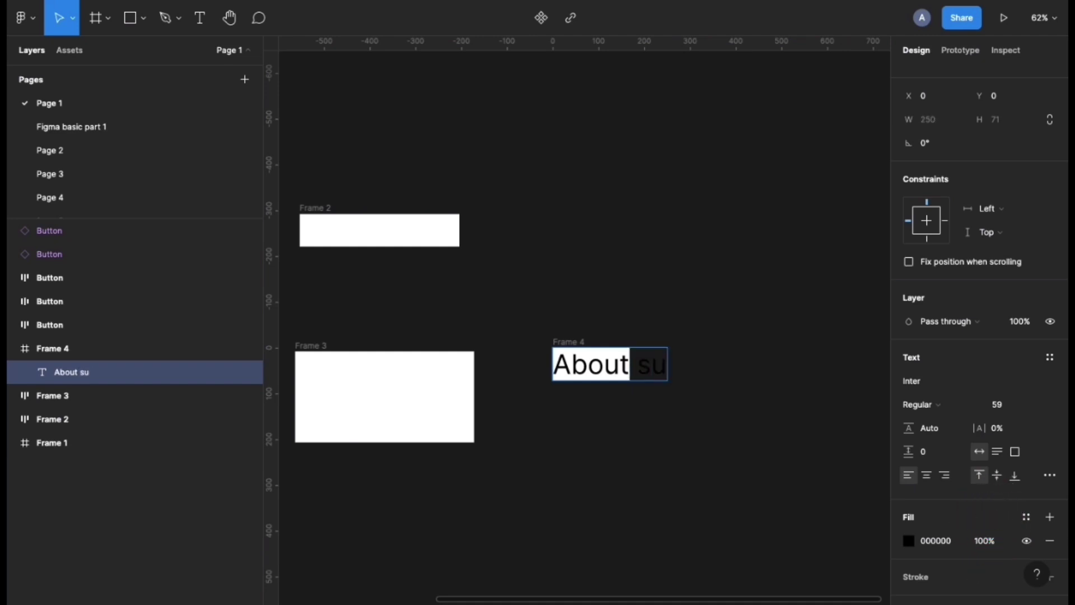
pyautogui.press('BackSpace')
pyautogui.press('BackSpace')
pyautogui.write('us')
pyautogui.press('Escape')
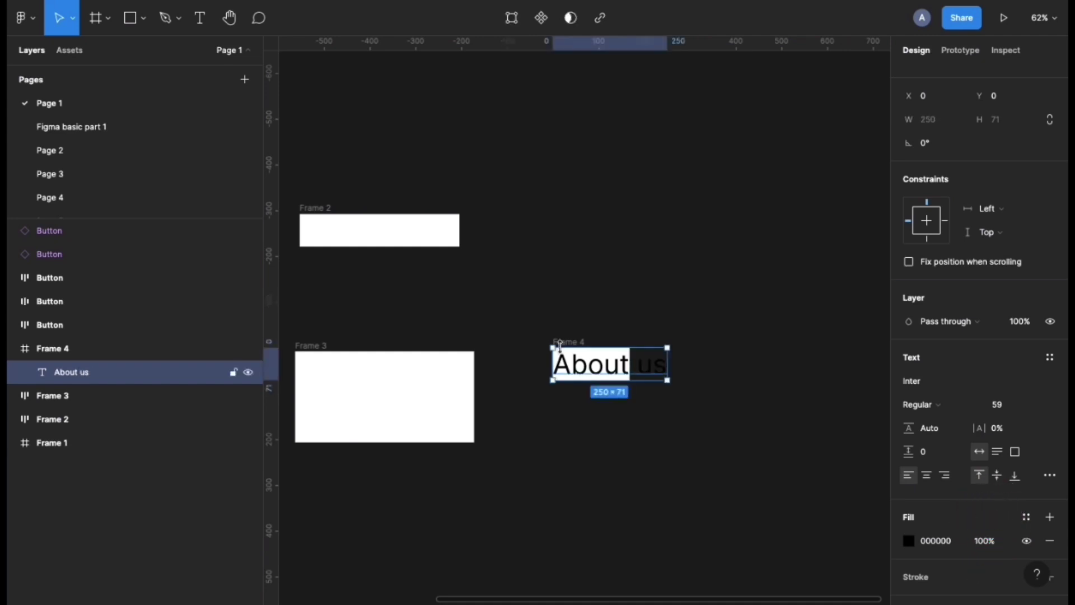
# Turn on Clip content for Frame 4.
pyautogui.click(571, 341)
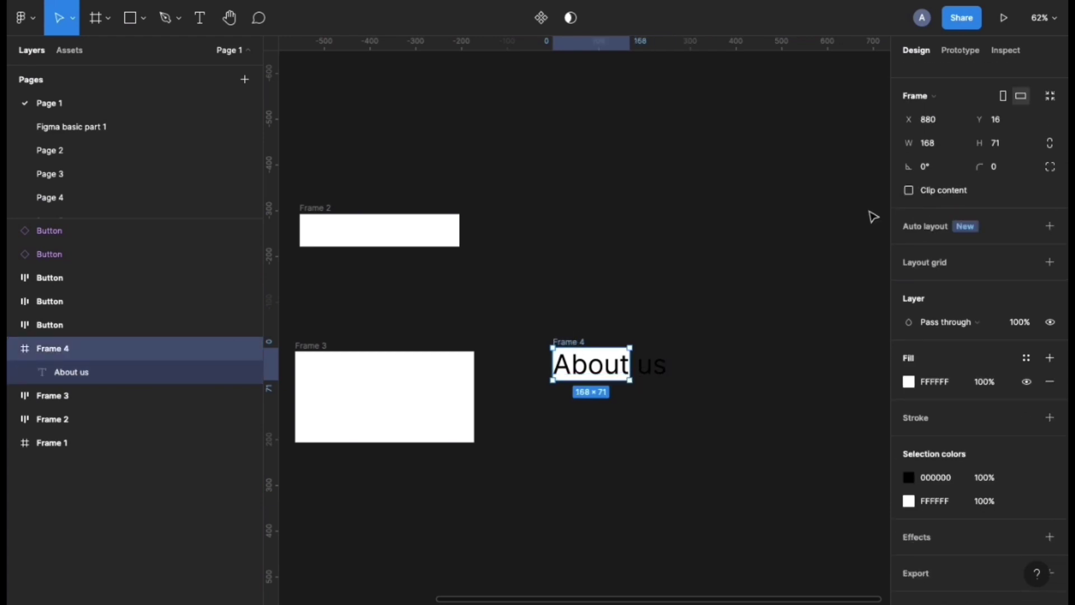
pyautogui.click(910, 190)
# Move the About us text out of Frame 4 to the canvas just above it, at about X 923, Y -102.
pyautogui.click(619, 369)
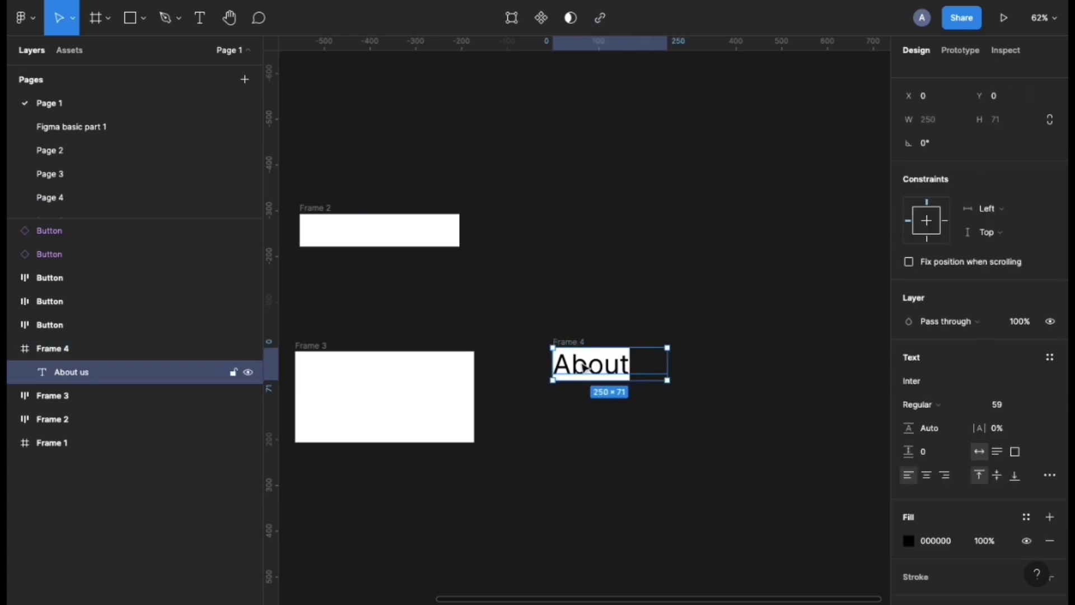
pyautogui.moveTo(588, 366); pyautogui.dragTo(614, 315)
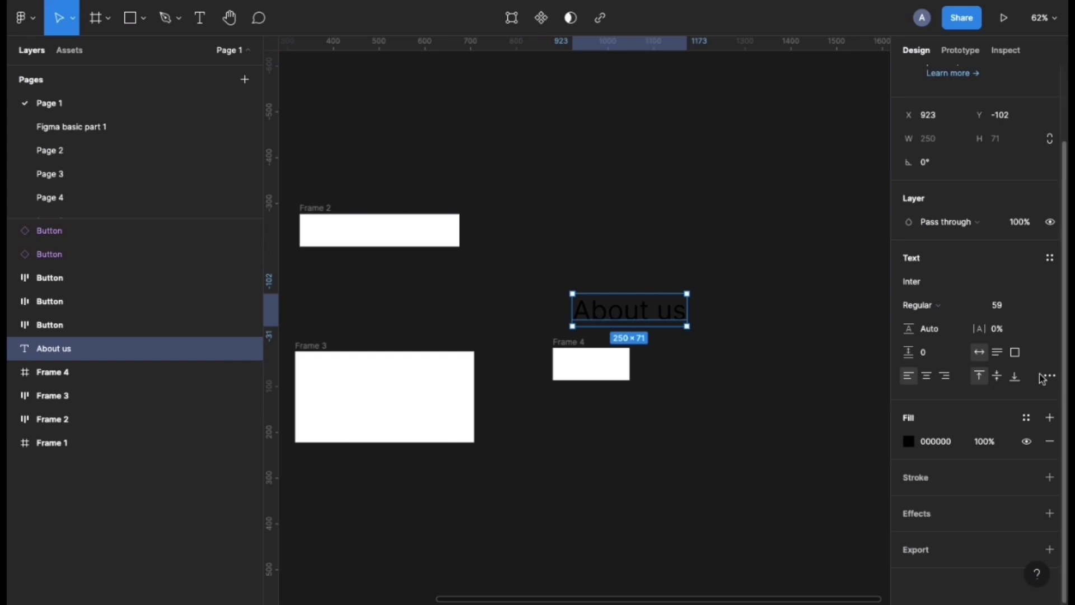
# Wrap the About us text in a new frame with Frame selection and add auto layout to that frame.
pyautogui.scroll(3, 996, 348)
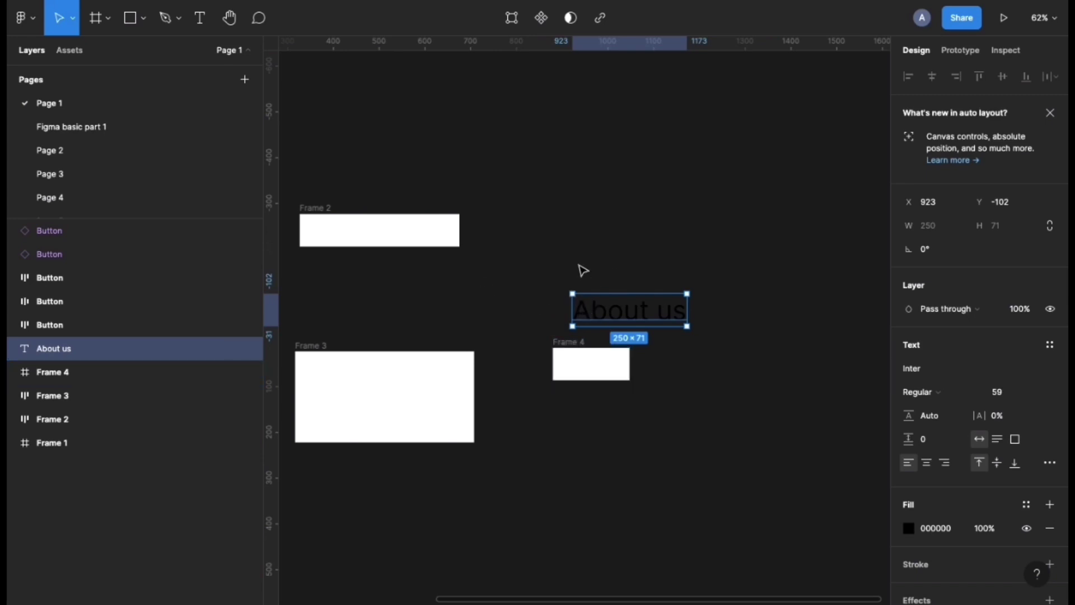
pyautogui.rightClick(612, 315)
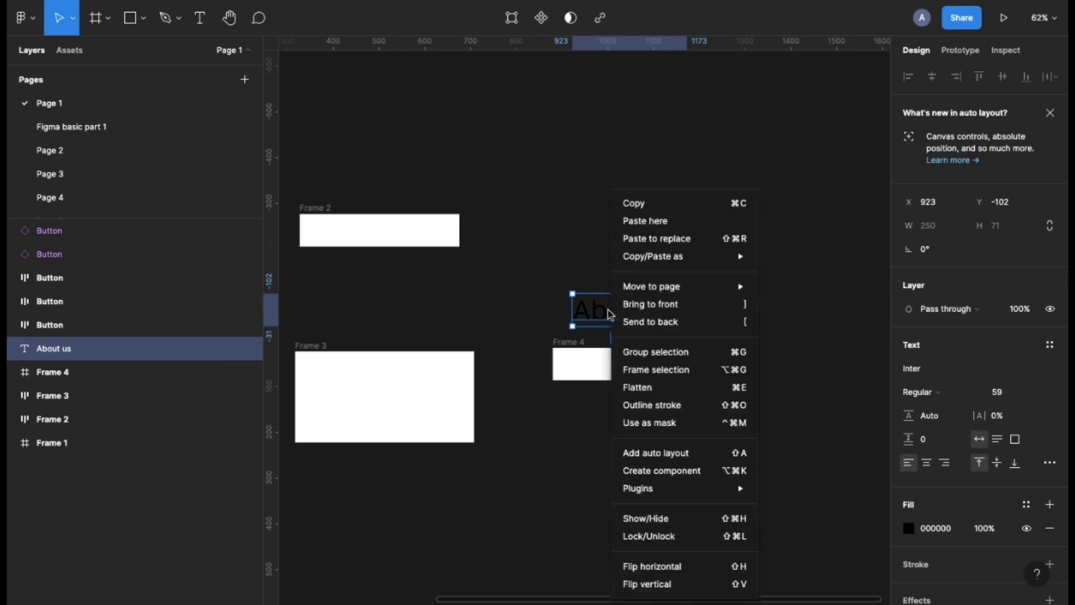
pyautogui.click(626, 373)
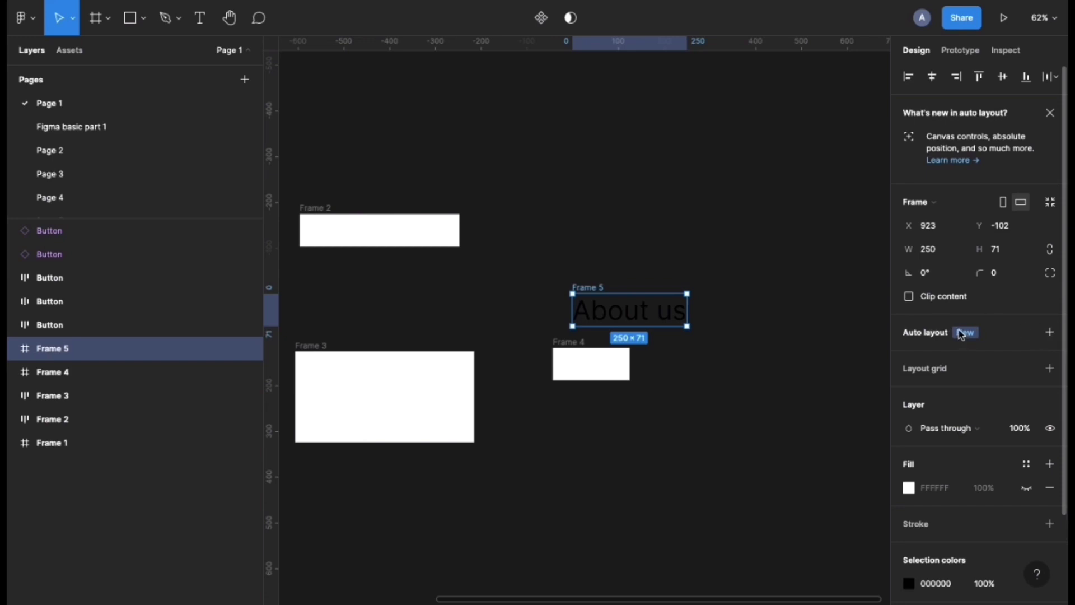
pyautogui.click(1050, 333)
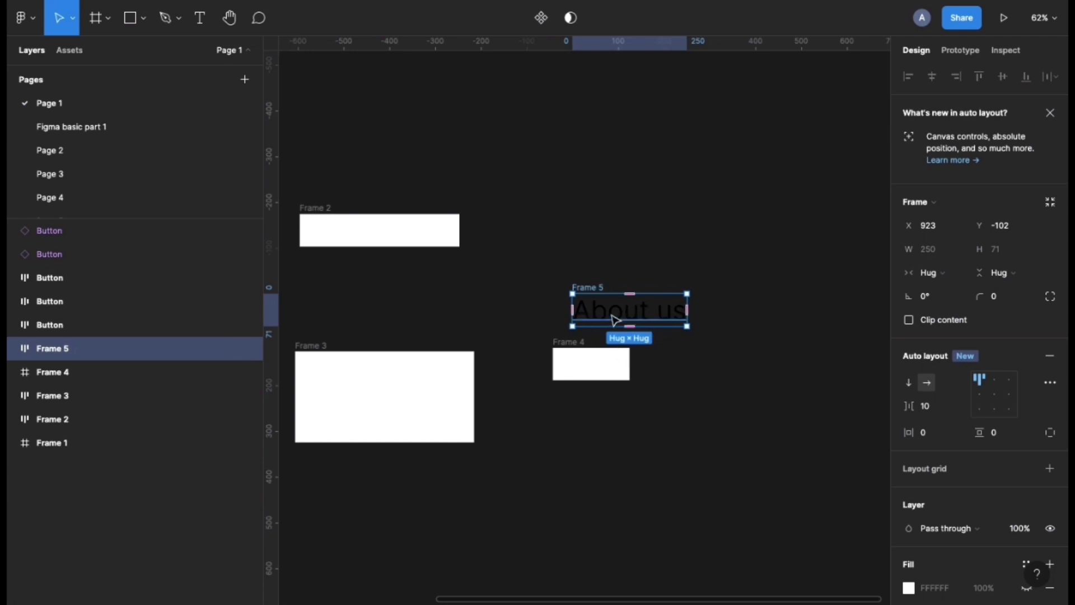
# Add a 10 px layout grid to Frame 5 and remove it.
pyautogui.scroll(-5, 958, 471)
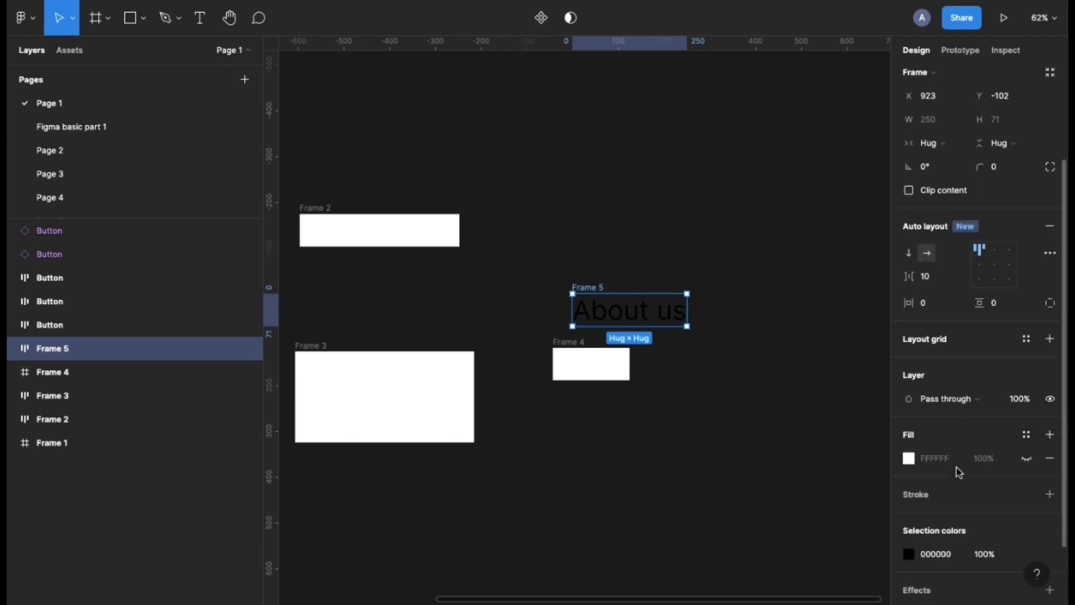
pyautogui.click(1050, 322)
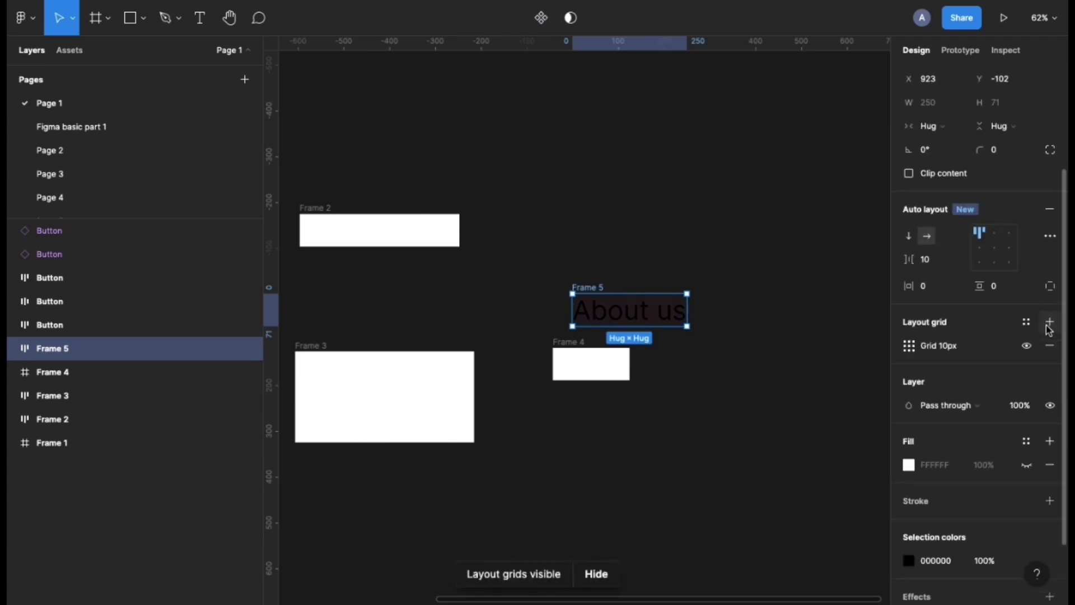
pyautogui.click(1049, 344)
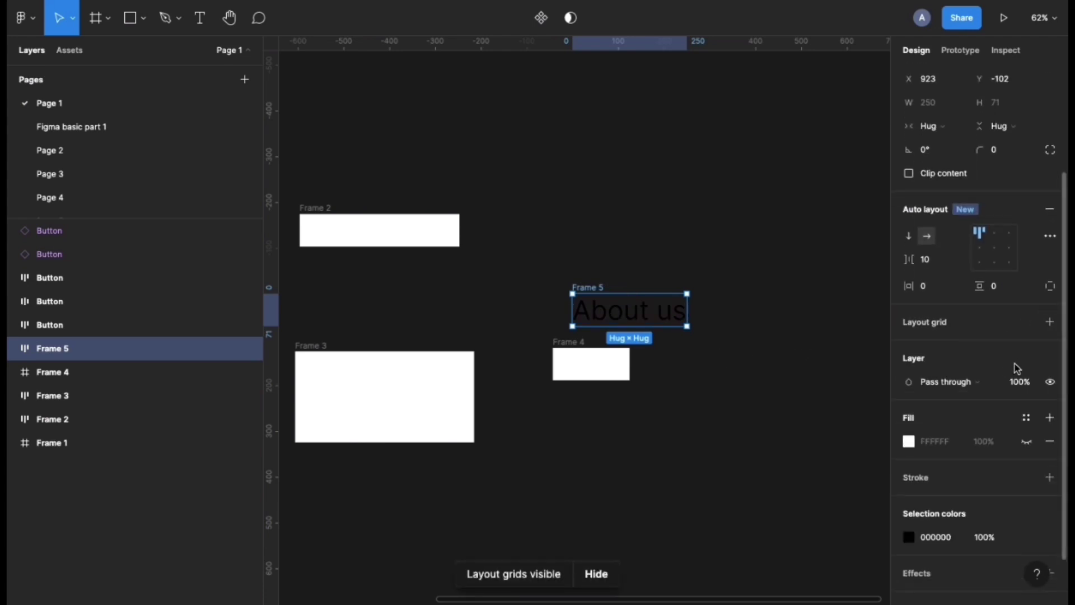
# Make Frame 5's white FFFFFF fill visible and replace its text with "ssiffieiffe" to test the hugging size.
pyautogui.scroll(-2, 982, 462)
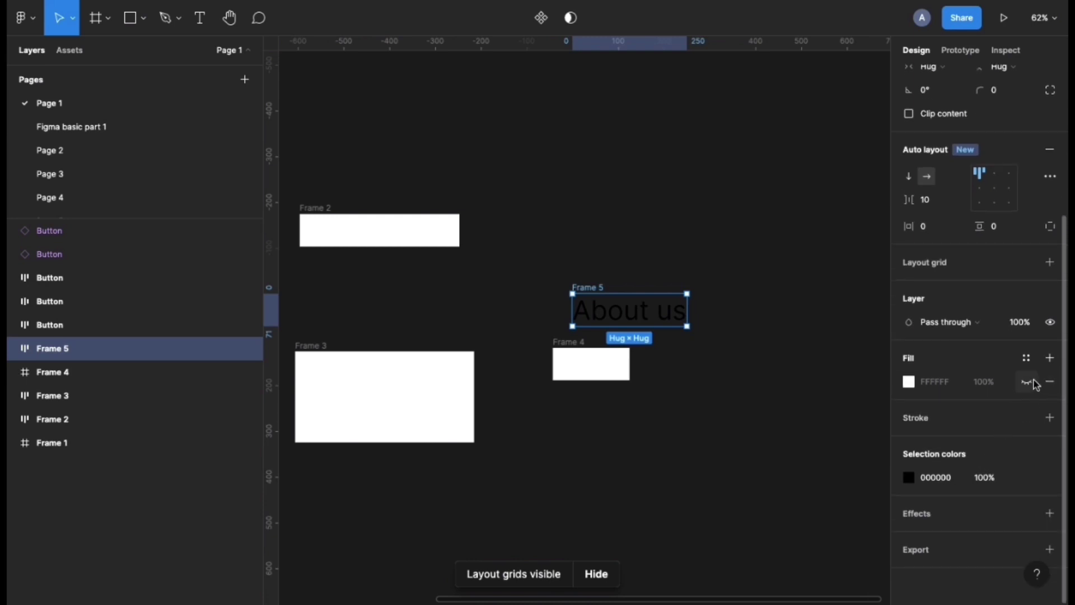
pyautogui.doubleClick(614, 314)
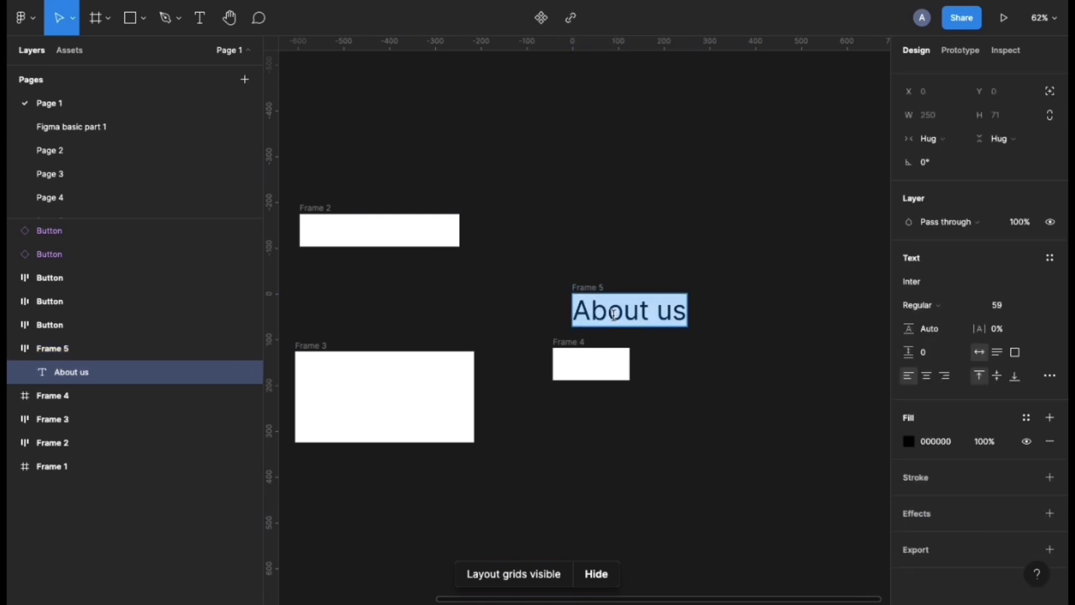
pyautogui.write('ssiffieiffe')
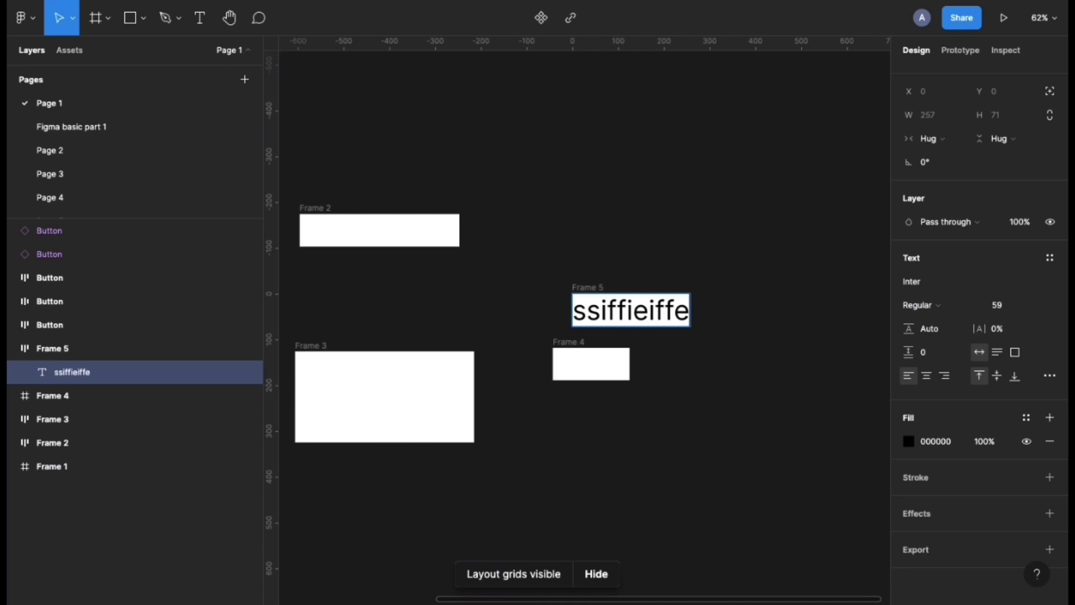
pyautogui.press('Escape')
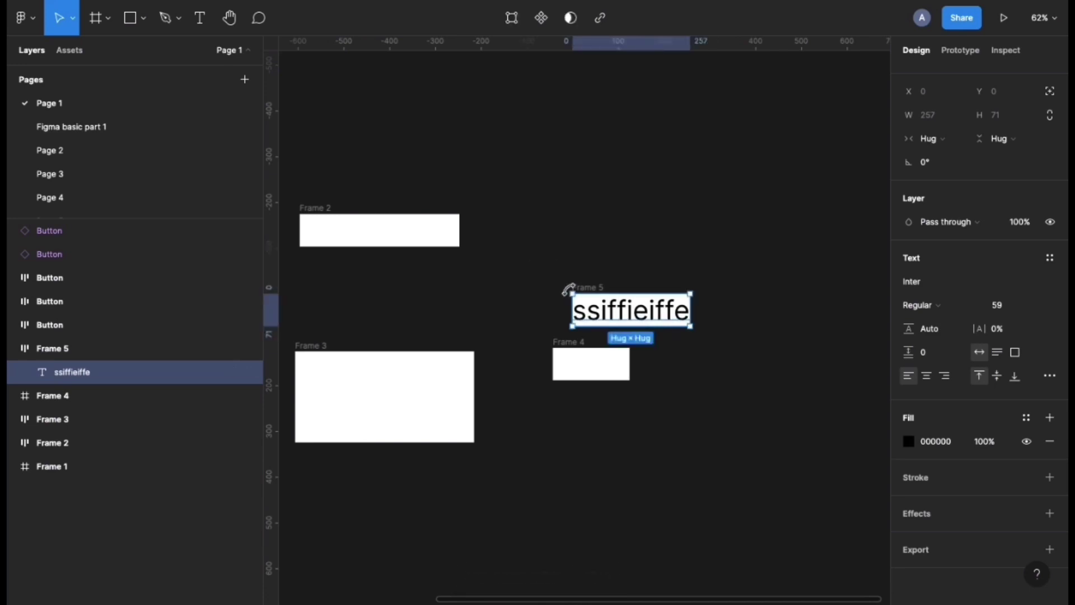
# Change the text inside Frame 5 to "Home".
pyautogui.press('Return')
pyautogui.write('Home')
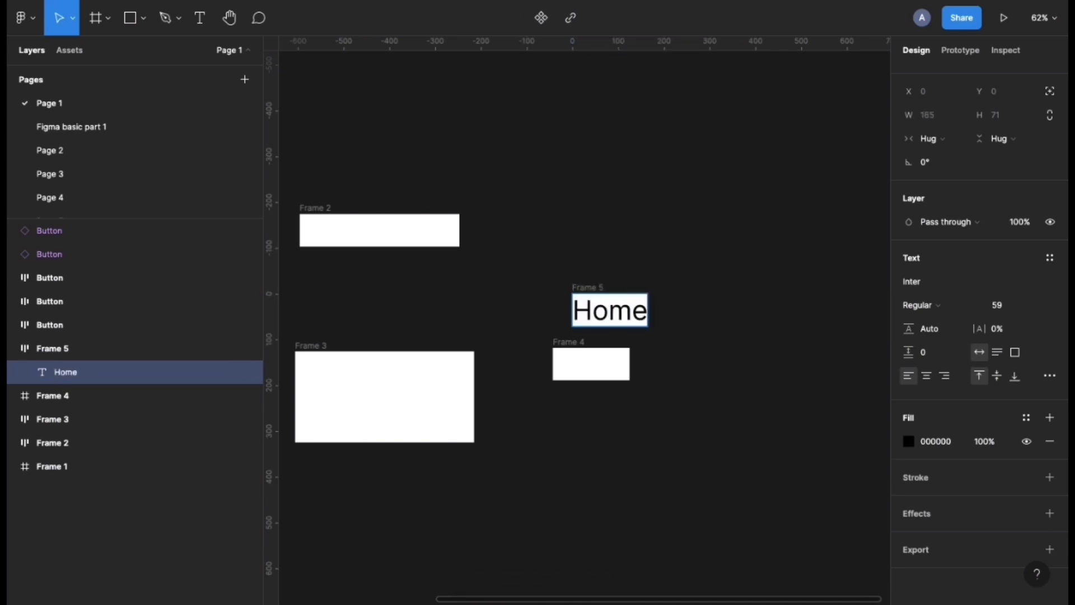
pyautogui.press('Escape')
pyautogui.moveTo(612, 321)
pyautogui.mouseDown()
pyautogui.moveTo(628, 285)
pyautogui.moveTo(614, 273)
pyautogui.moveTo(643, 236)
pyautogui.moveTo(637, 223)
pyautogui.moveTo(623, 309)
pyautogui.mouseUp()
pyautogui.hotkey('ctrl', 'z')
pyautogui.moveTo(627, 212); pyautogui.dragTo(603, 322)
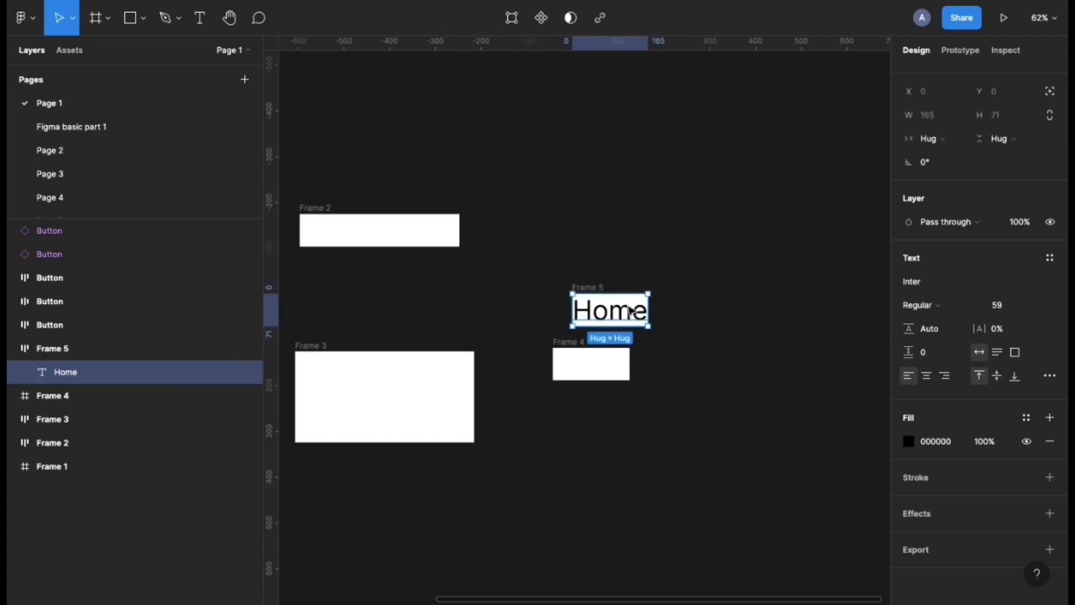
# Try several auto layout alignments on Frame 5, top and middle row, and leave its content aligned middle right.
pyautogui.click(598, 291)
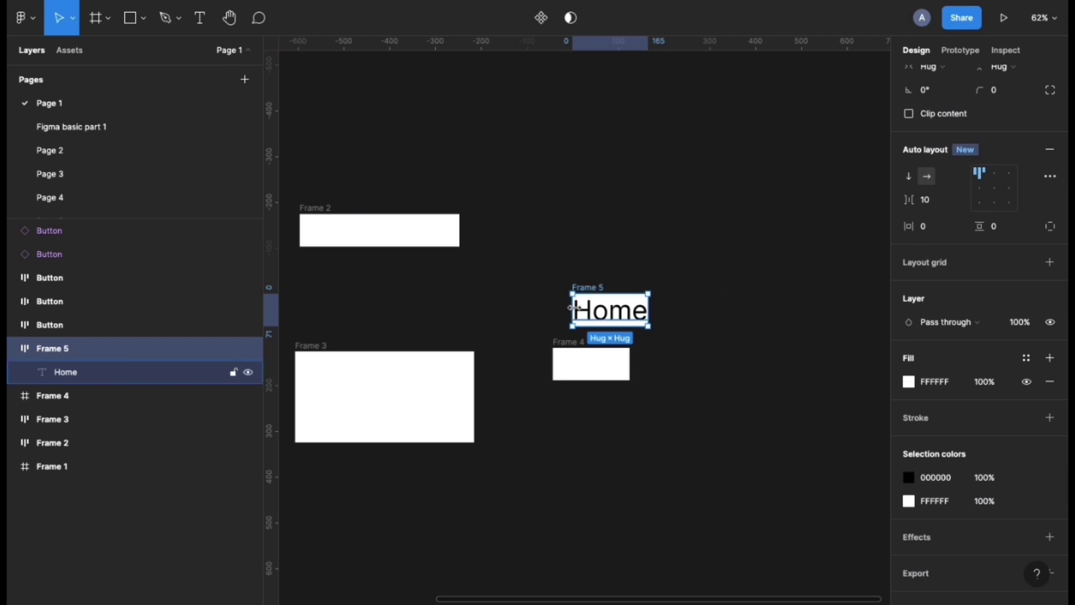
pyautogui.click(995, 174)
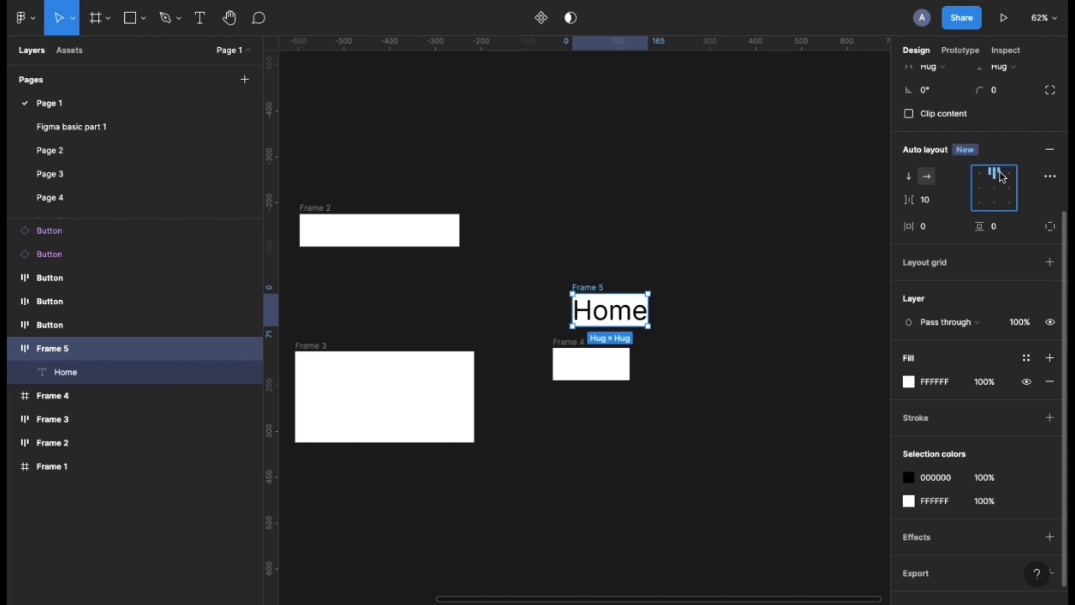
pyautogui.click(1012, 178)
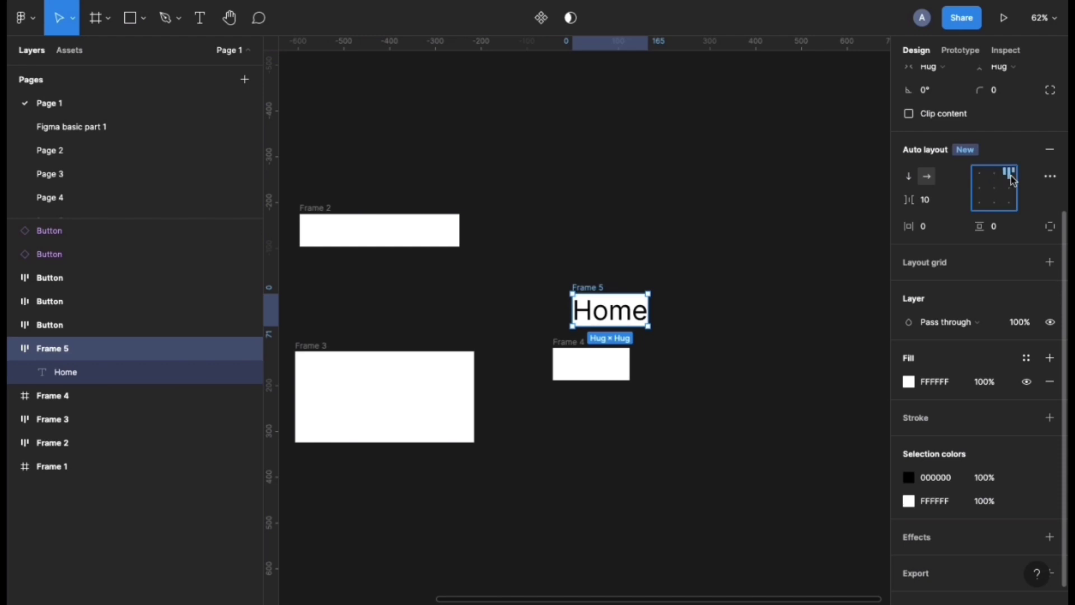
pyautogui.click(978, 188)
pyautogui.click(995, 187)
pyautogui.click(1010, 189)
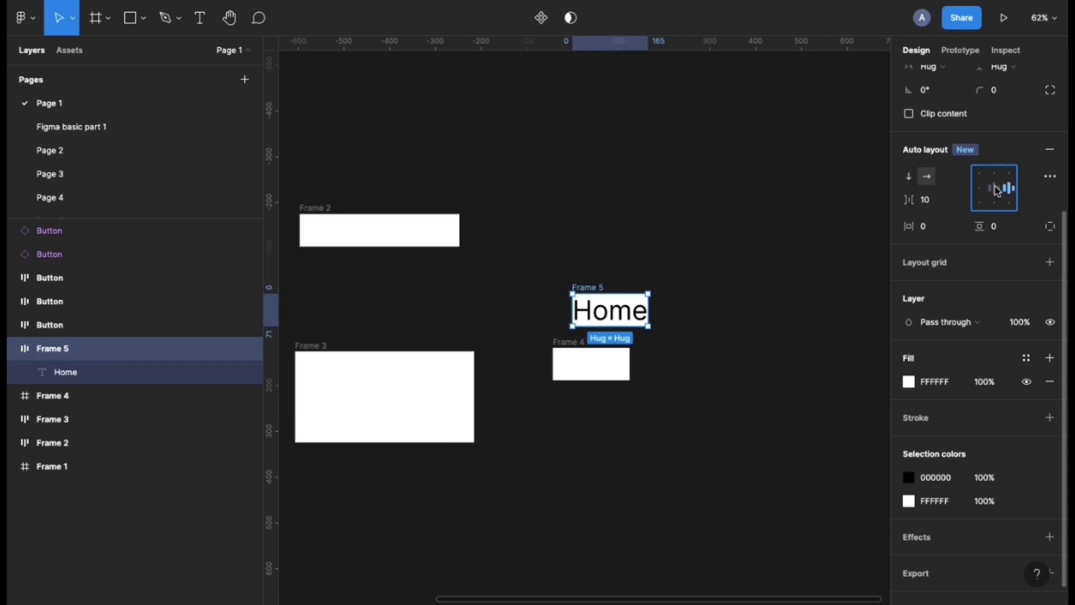
pyautogui.click(934, 205)
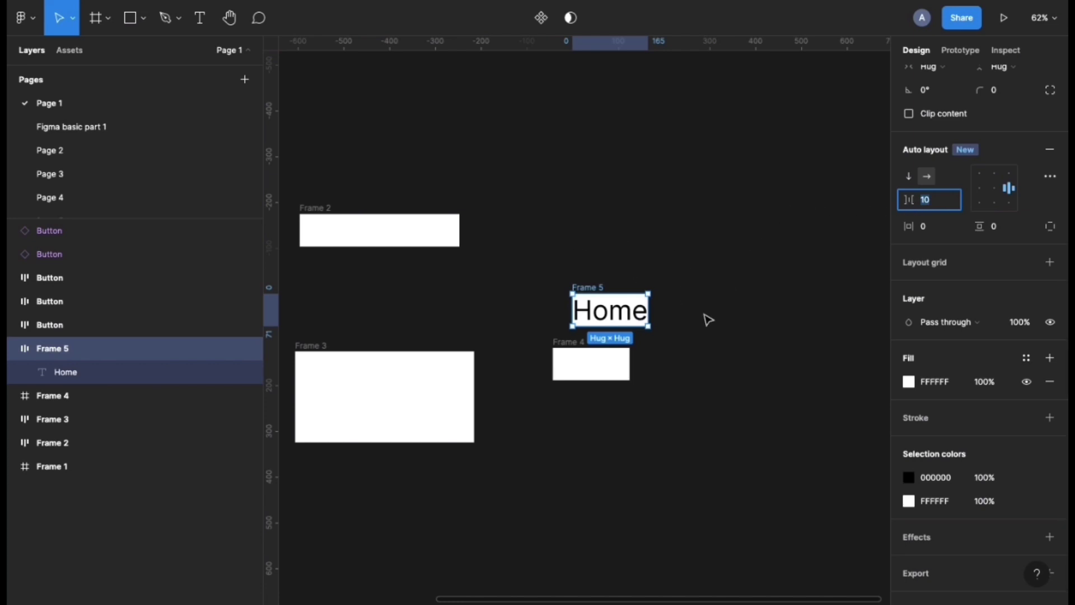
# Duplicate the Home text inside Frame 5 and clear the selection.
pyautogui.click(591, 313)
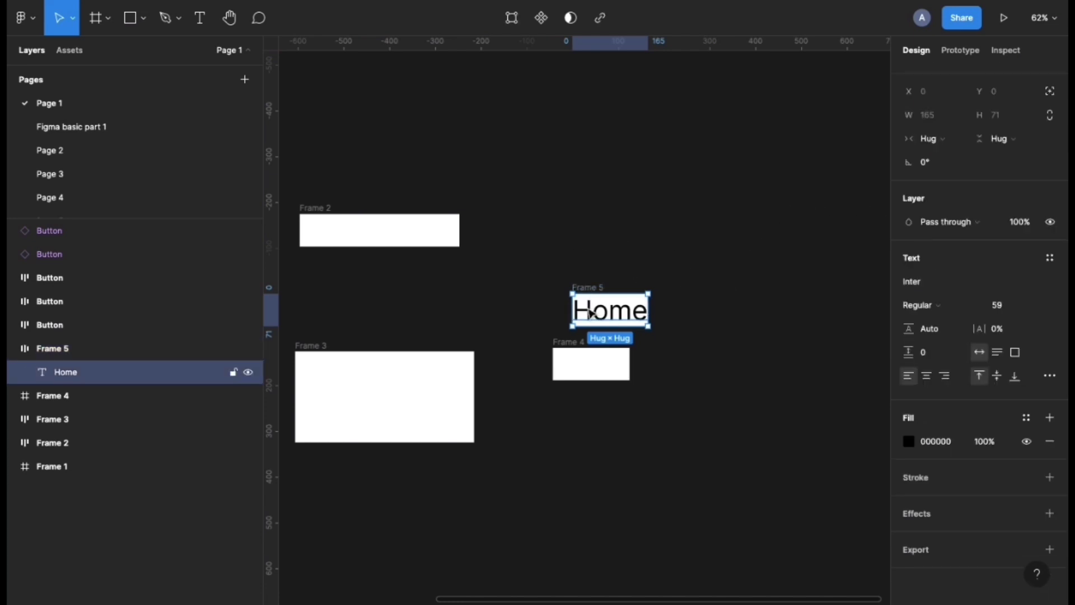
pyautogui.hotkey('ctrl', 'd')
pyautogui.click(532, 304)
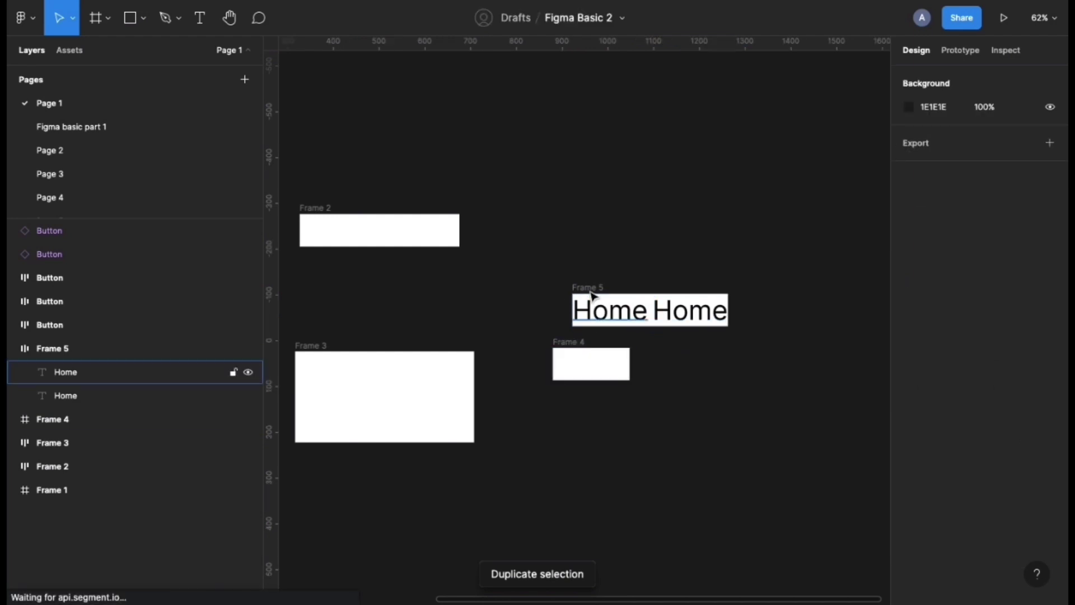
# Try a spacing of 118 between the two Home texts in Frame 5, and undo it.
pyautogui.click(587, 288)
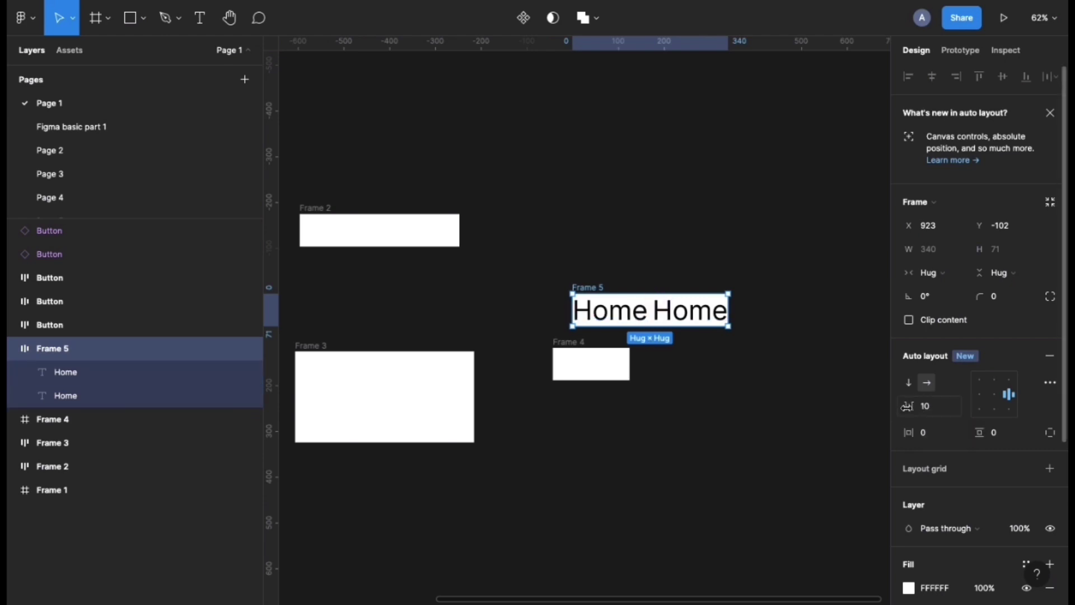
pyautogui.moveTo(907, 407); pyautogui.dragTo(1060, 420)
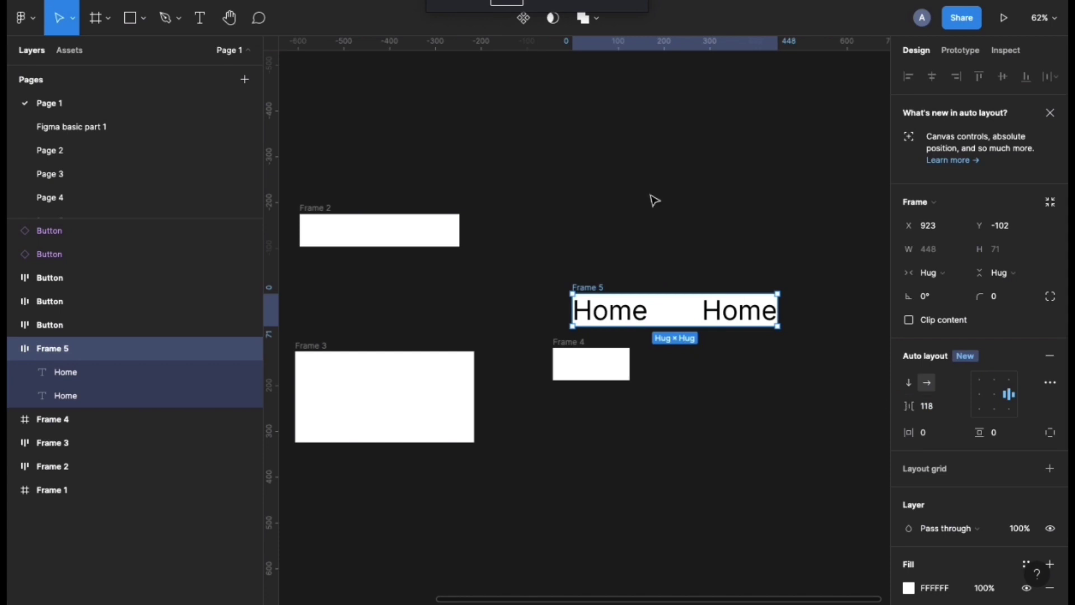
pyautogui.hotkey('ctrl', 'z')
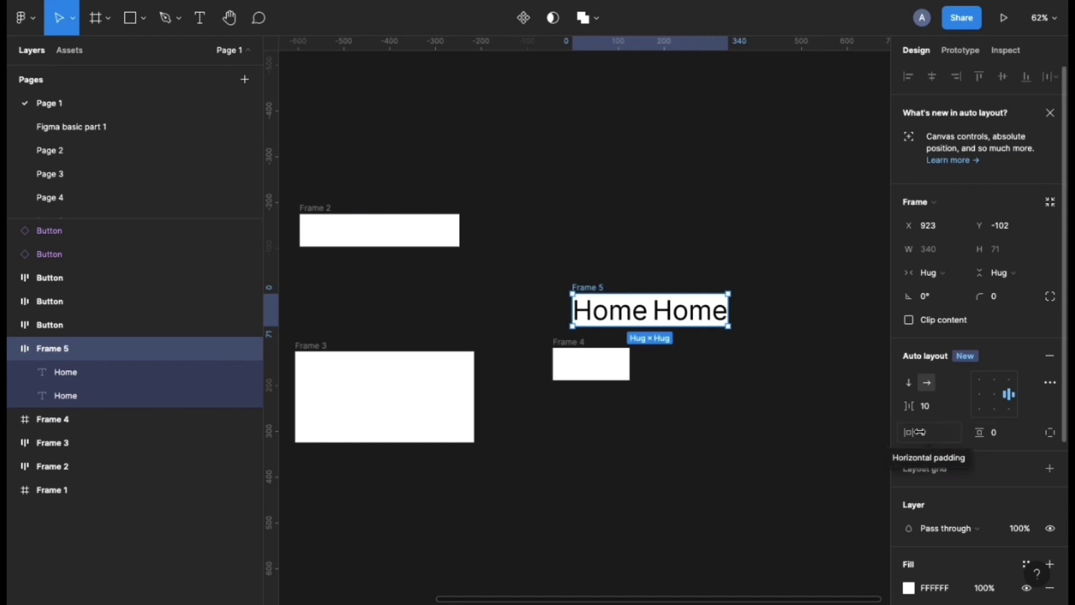
# Set Frame 5's horizontal and vertical padding to 10 each and check the individual padding options.
pyautogui.click(929, 431)
pyautogui.write('10')
pyautogui.press('Return')
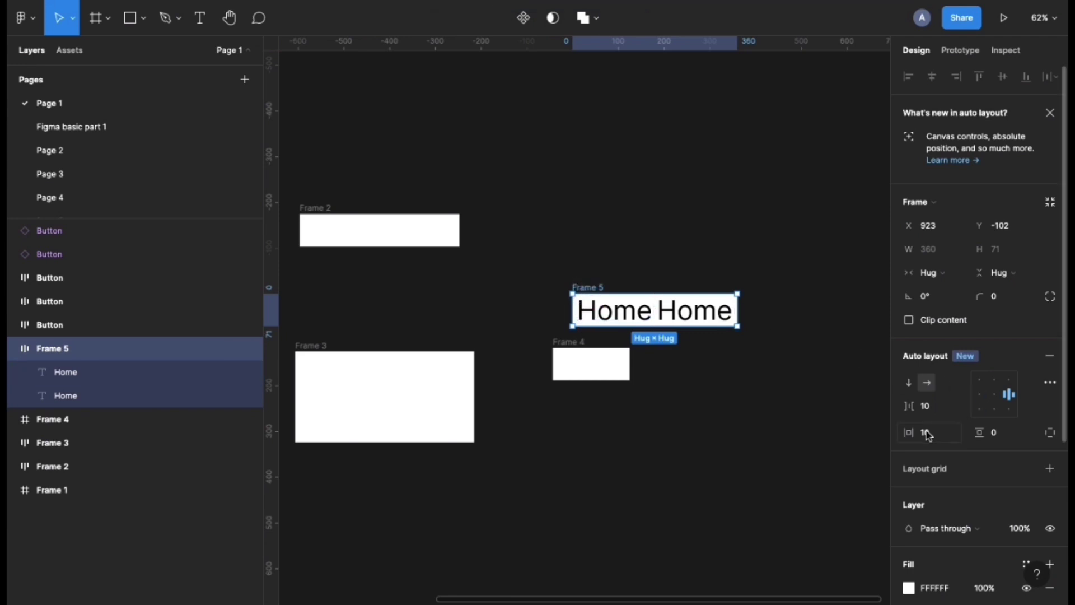
pyautogui.click(997, 436)
pyautogui.write('10')
pyautogui.press('Return')
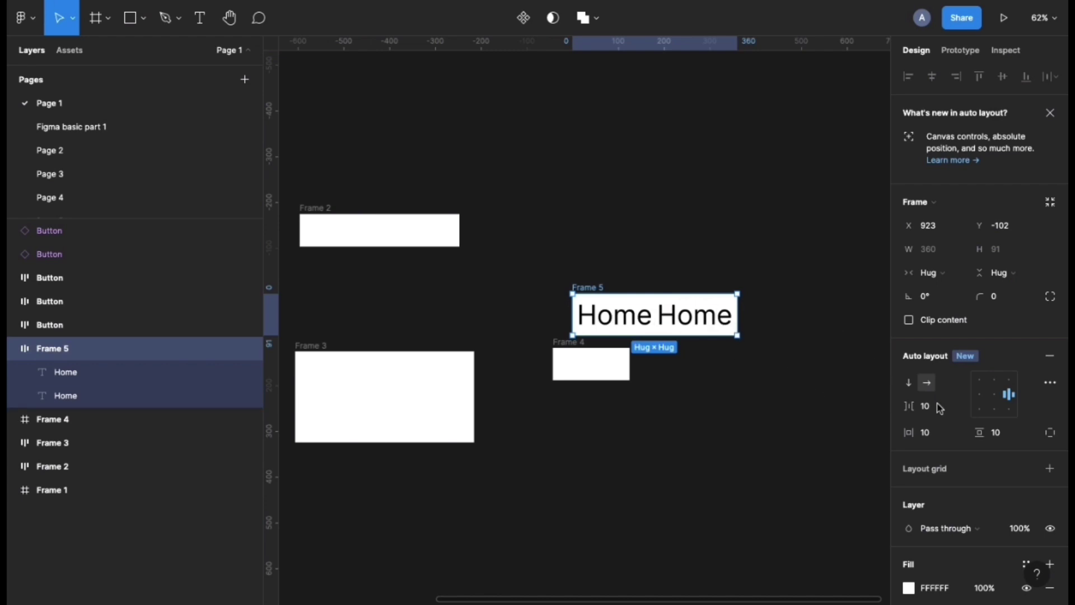
pyautogui.click(1051, 434)
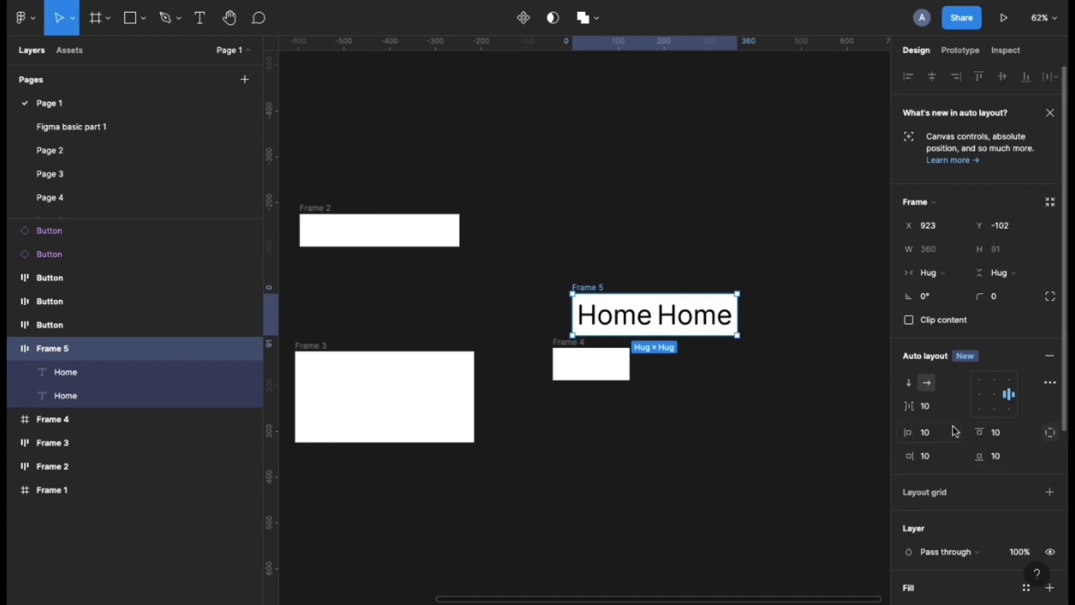
pyautogui.click(1051, 434)
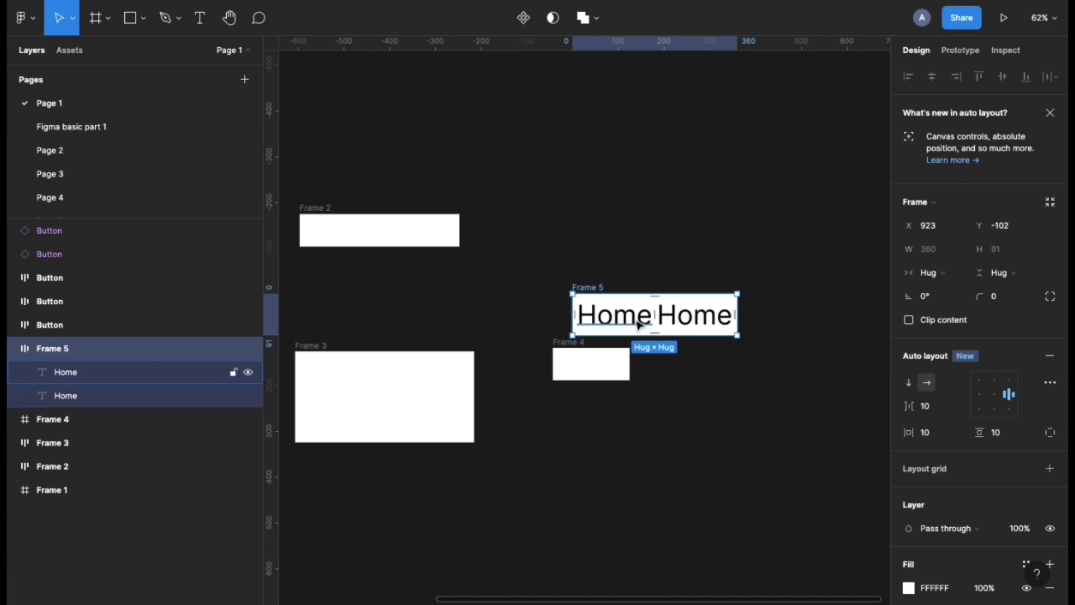
# Separate one Home text from Frame 5, placing the text at X 1106, Y -105 and the frame at X 926, Y -276.
pyautogui.moveTo(685, 325)
pyautogui.mouseDown()
pyautogui.moveTo(686, 245)
pyautogui.moveTo(694, 309)
pyautogui.mouseUp()
pyautogui.doubleClick(688, 237)
pyautogui.press('Escape')
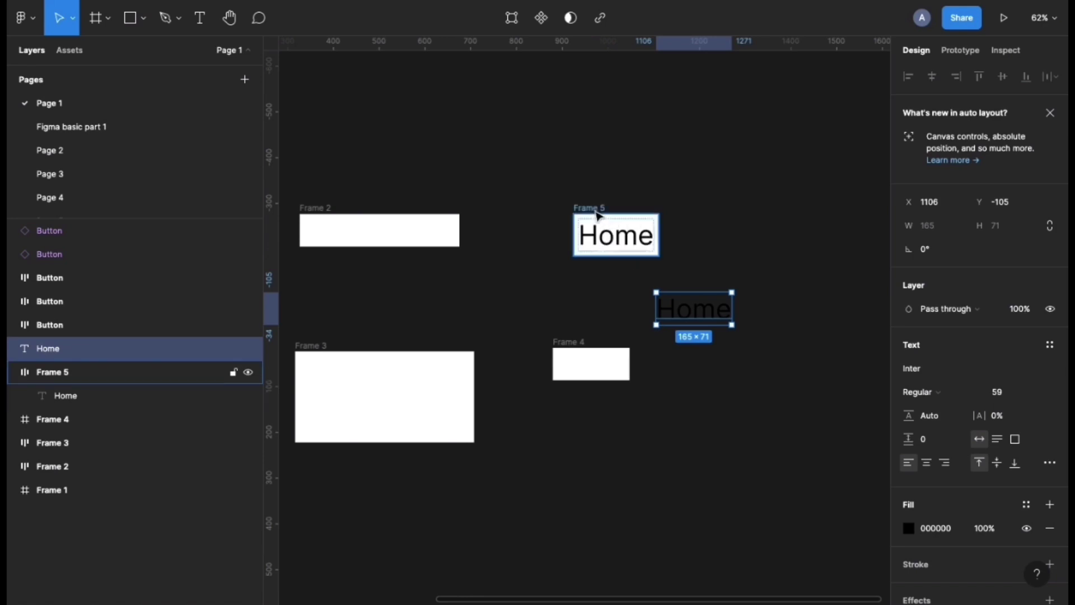
# Rename Frame 5 as "Button".
pyautogui.click(598, 216)
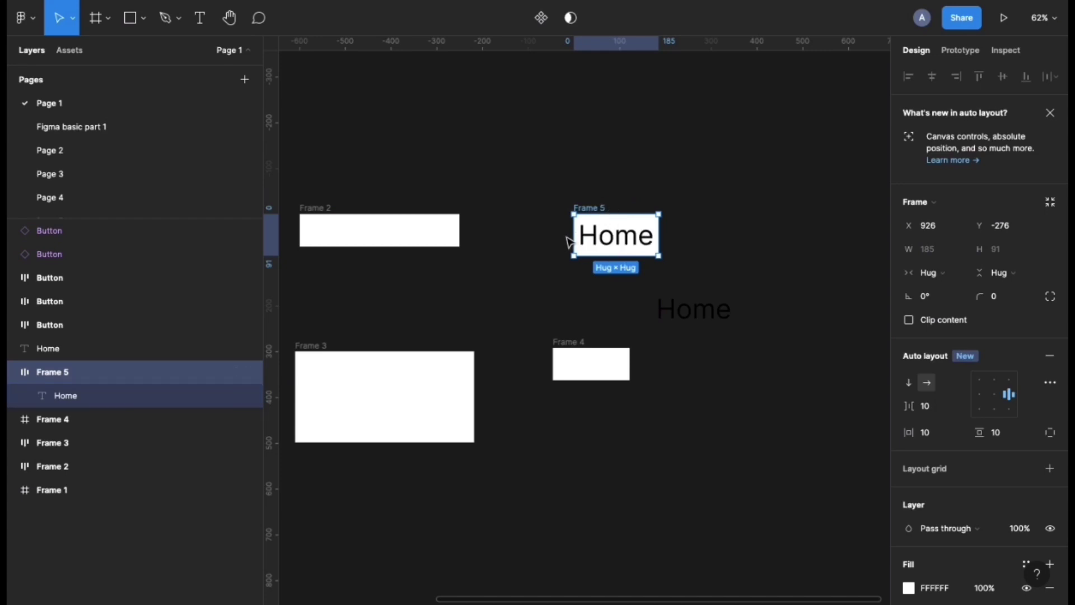
pyautogui.scroll(-5, 644, 331)
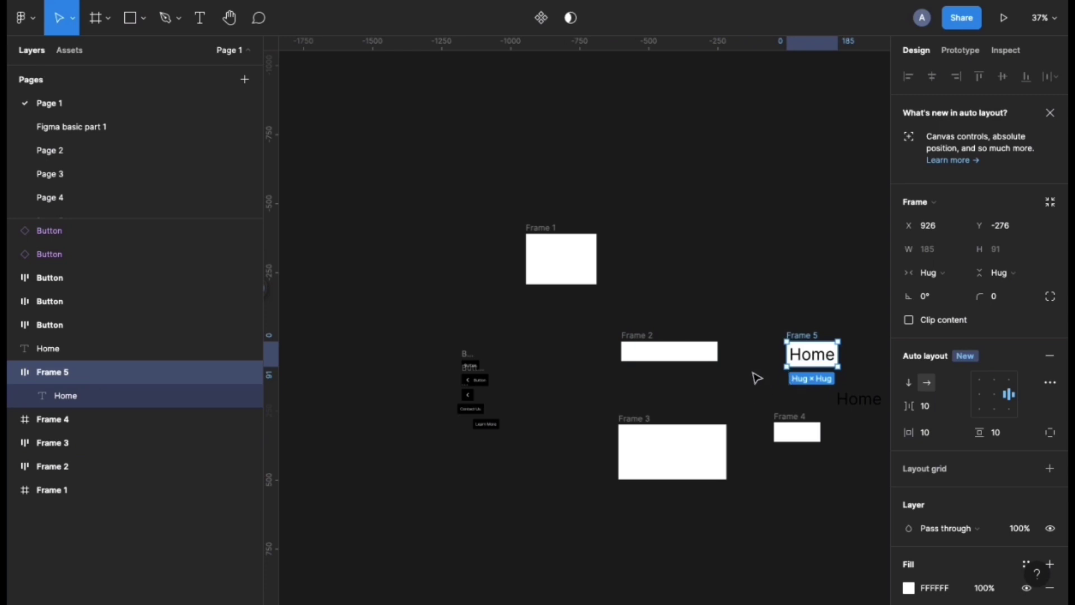
pyautogui.hscroll(3, 756, 379)
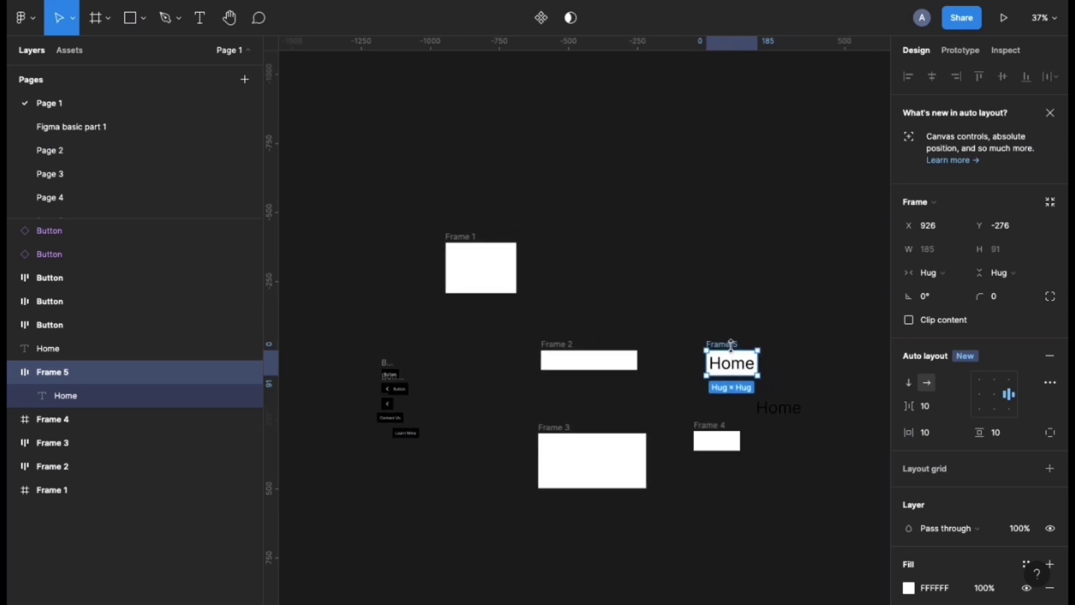
pyautogui.hscroll(2, 731, 344)
pyautogui.scroll(-1, 731, 344)
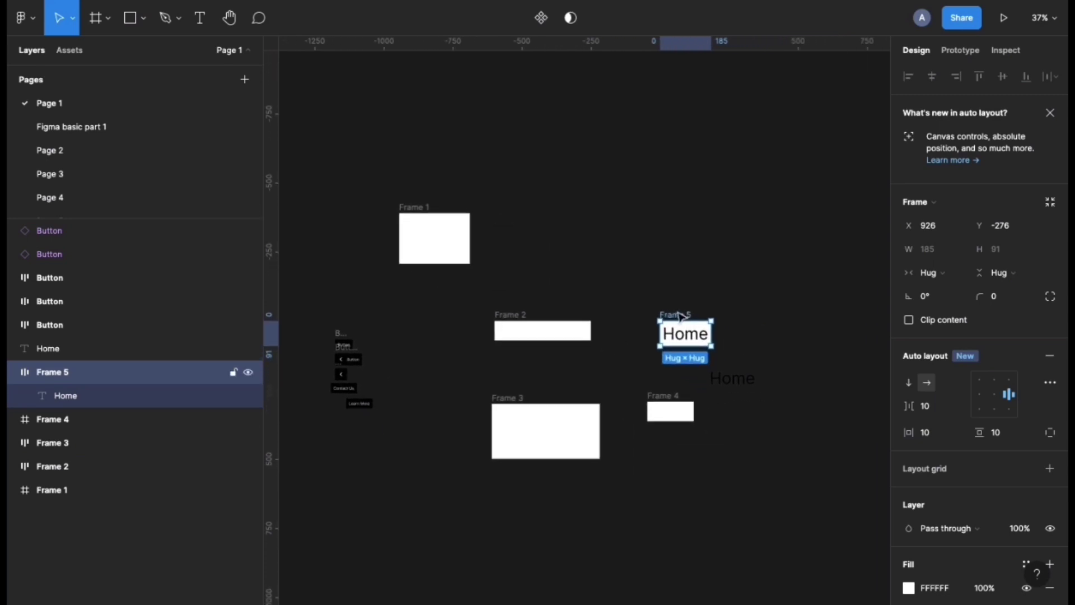
pyautogui.doubleClick(665, 315)
pyautogui.write('Button')
pyautogui.press('Return')
# Set the font size of the Home text inside the new Button frame to 16 and bring it into close view.
pyautogui.click(140, 396)
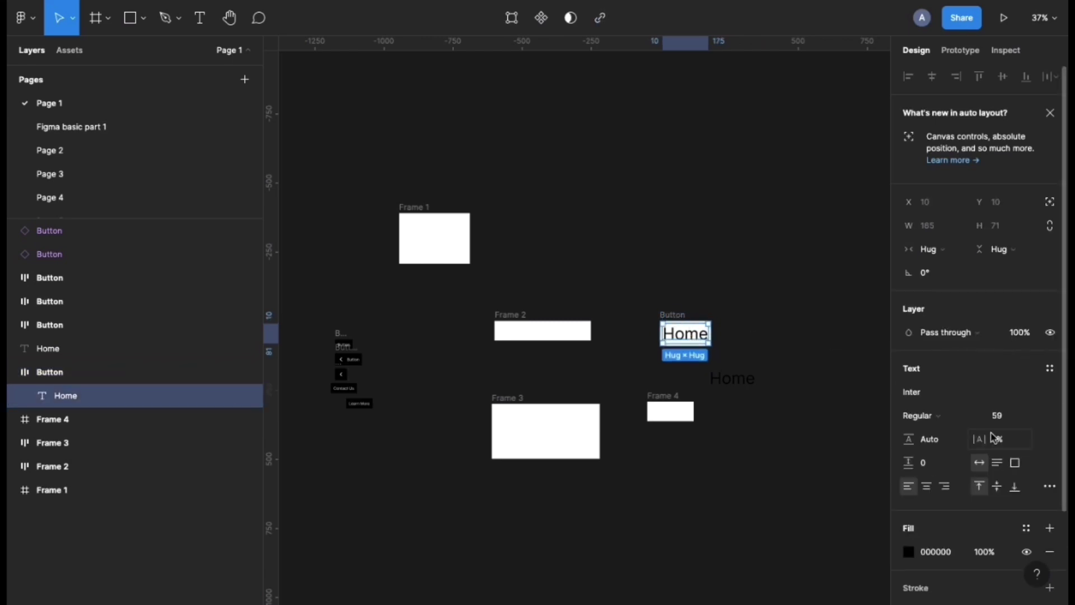
pyautogui.click(1008, 417)
pyautogui.write('16')
pyautogui.press('Return')
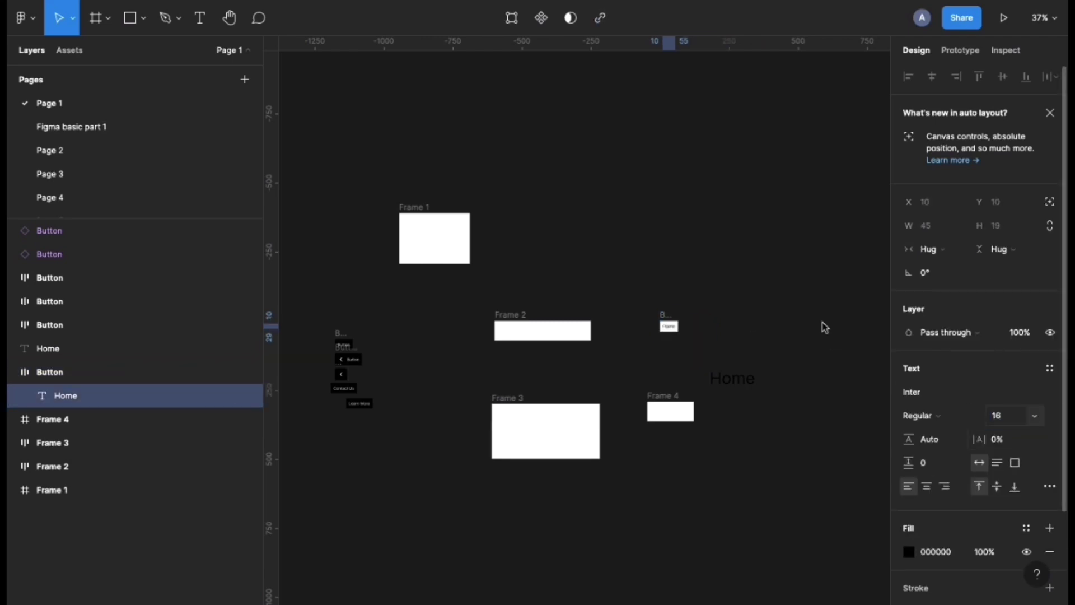
pyautogui.hotkey('shift', '2')
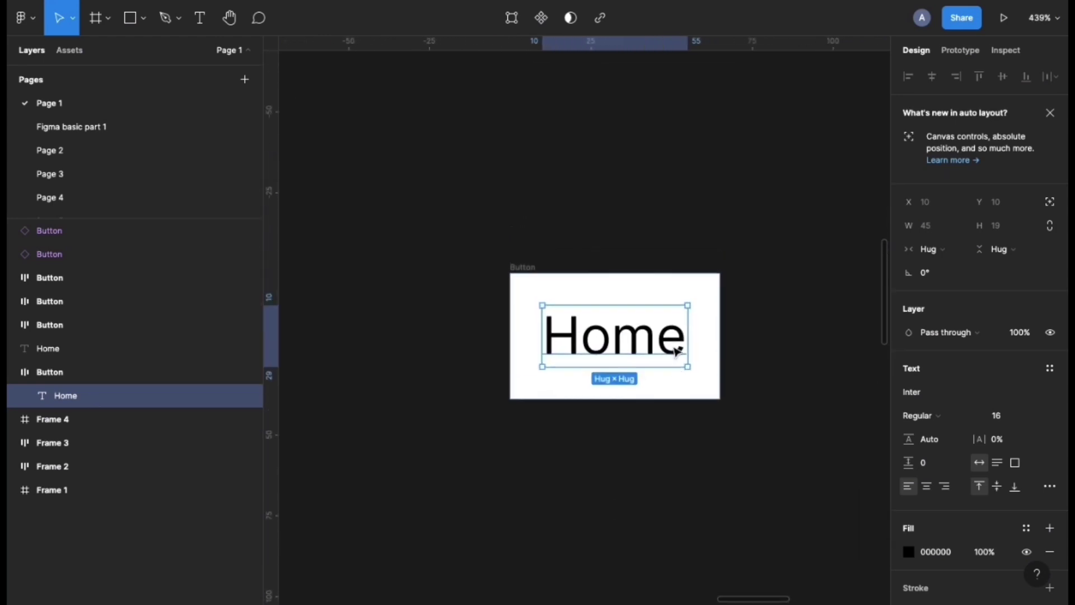
# Duplicate the white Home button three times, placing copies at X 926, Y -212, to its right and underneath.
pyautogui.click(515, 299)
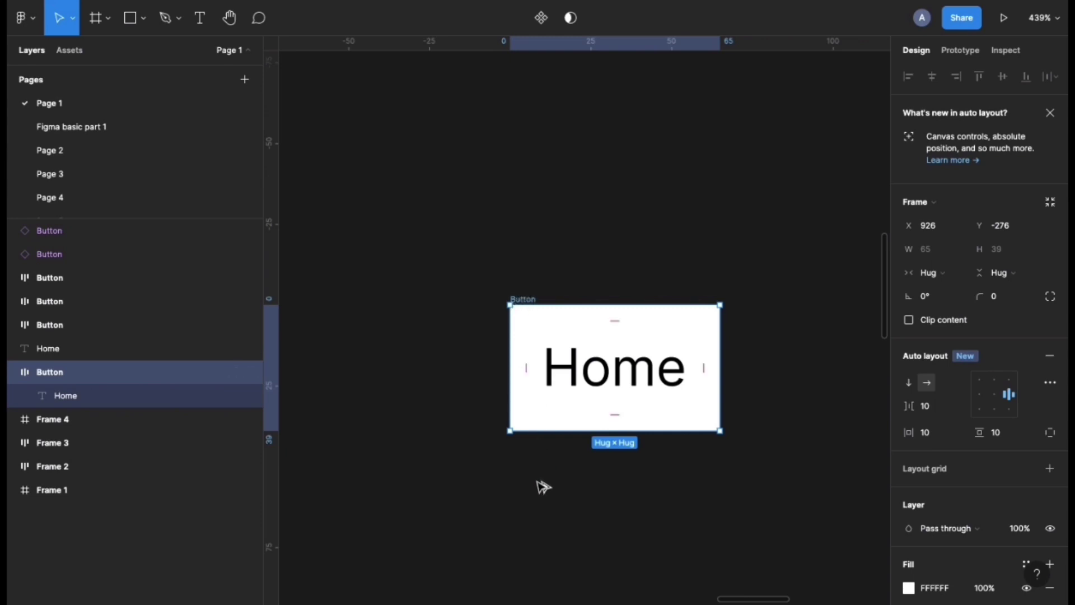
pyautogui.hotkey('ctrl', 'd')
pyautogui.scroll(-5, 533, 507)
pyautogui.scroll(-2, 535, 511)
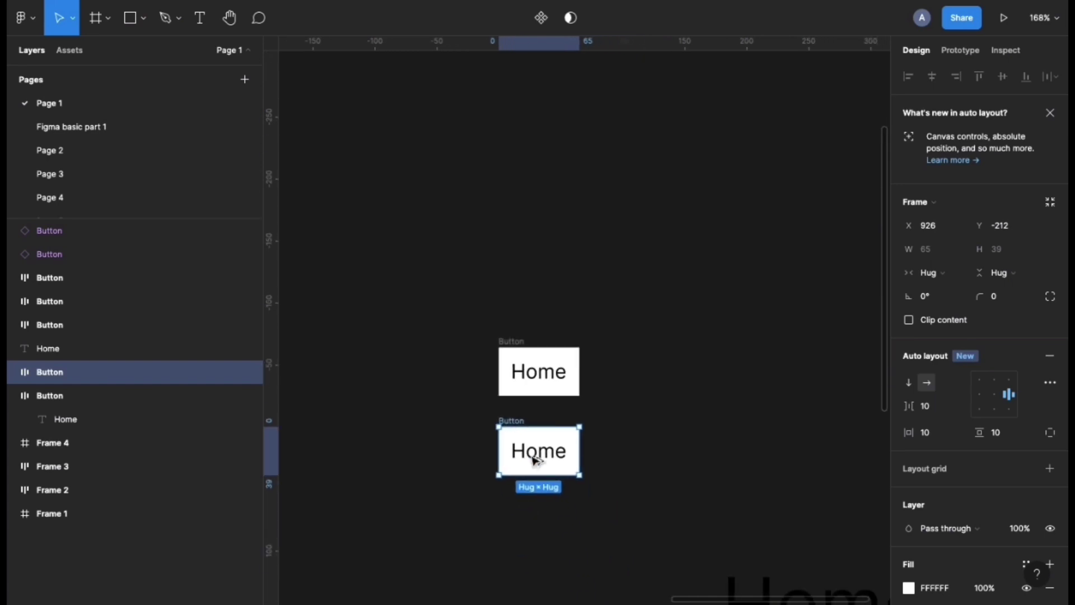
pyautogui.moveTo(511, 441); pyautogui.dragTo(512, 529)
# Change the text of the copy directly below the Home button to "Contact us" and the copy beside it to "About us".
pyautogui.doubleClick(519, 442)
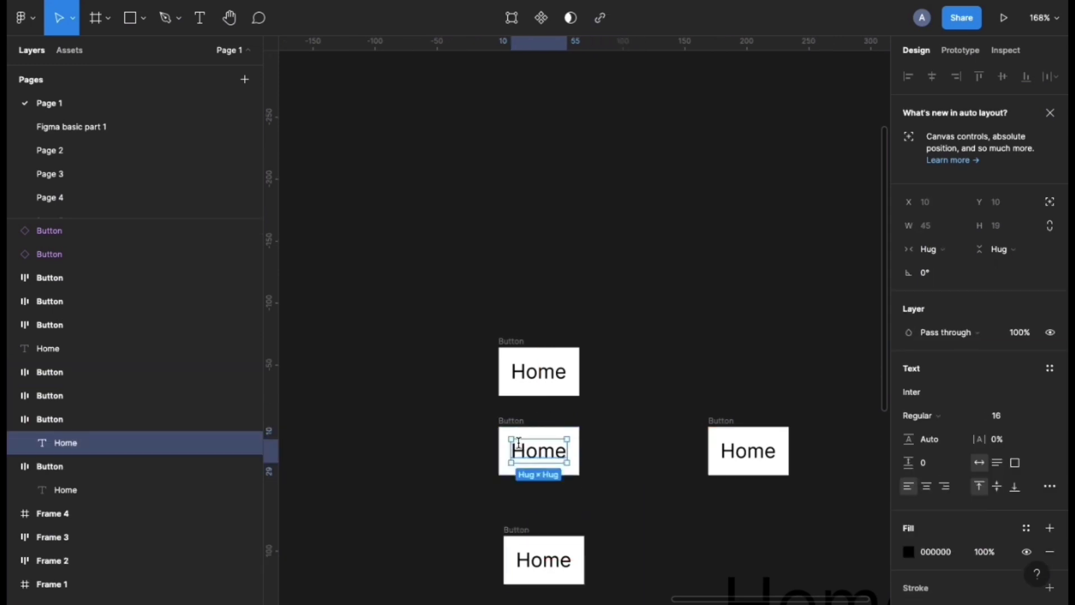
pyautogui.write('Contact u')
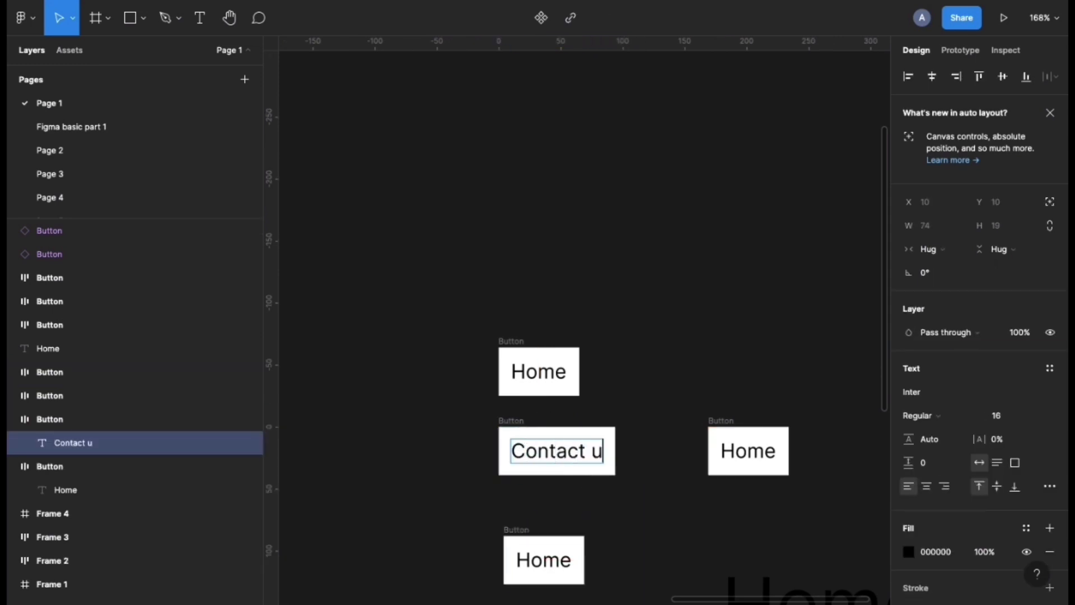
pyautogui.write('s')
pyautogui.press('Escape')
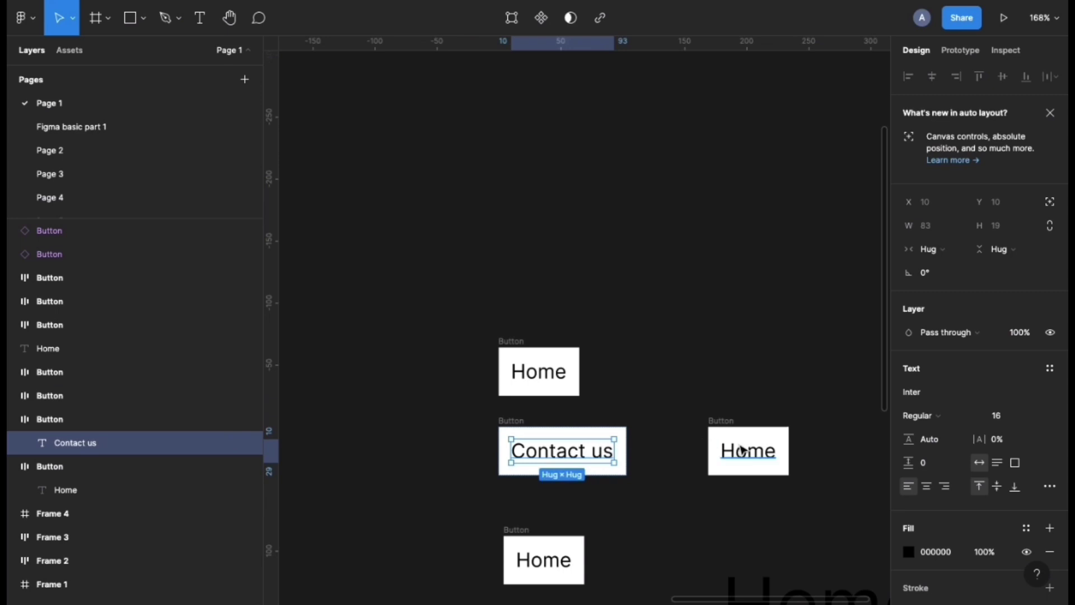
pyautogui.doubleClick(739, 444)
pyautogui.doubleClick(739, 444)
pyautogui.write('About us')
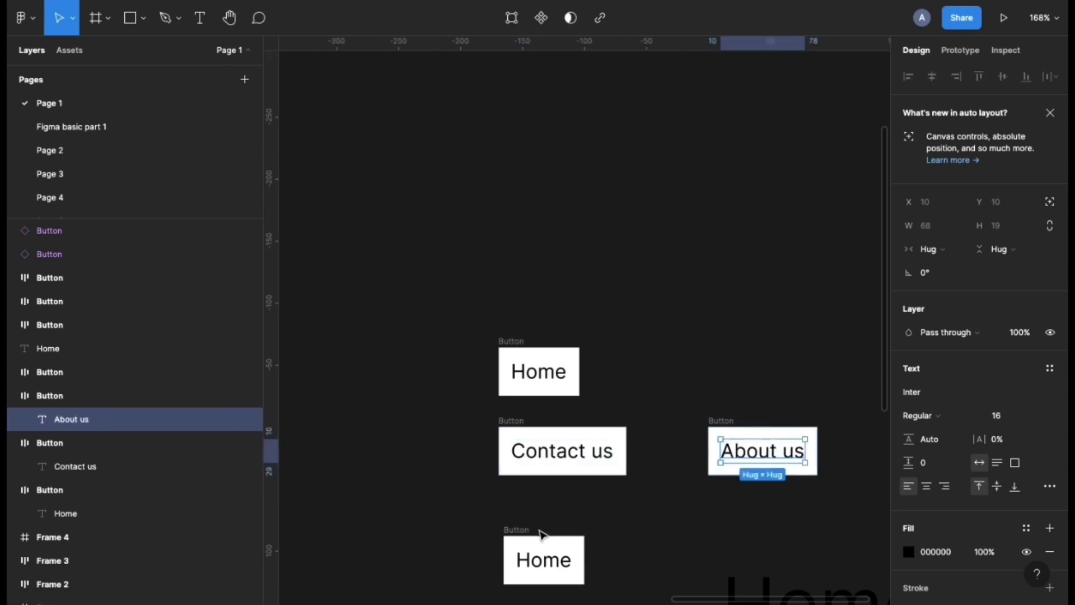
# Change the text of the lowest button copy to "Click me".
pyautogui.doubleClick(547, 559)
pyautogui.write('X')
pyautogui.press('BackSpace')
pyautogui.write('Click men')
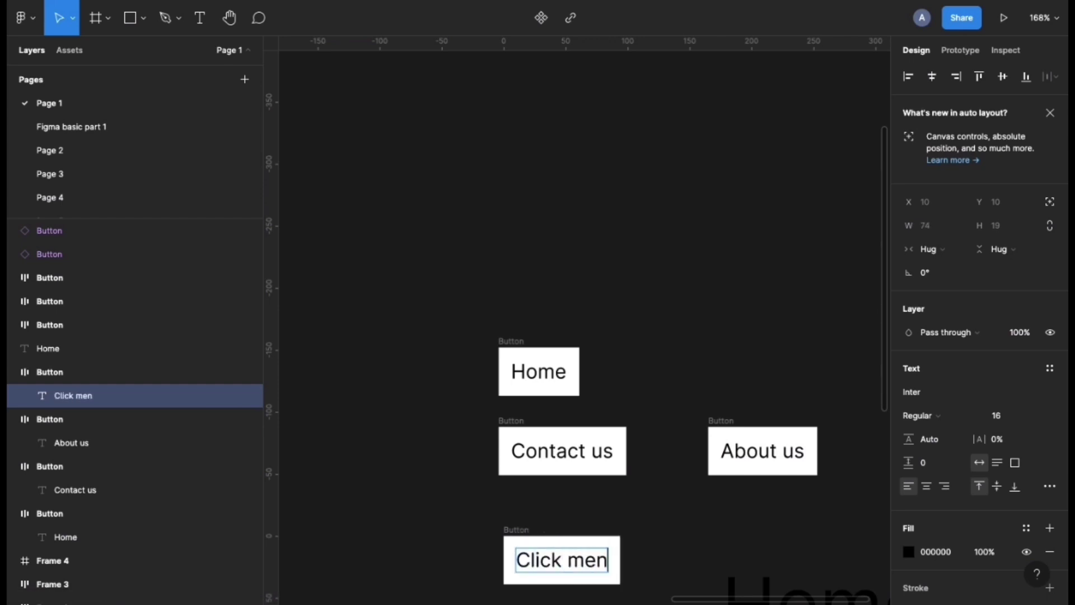
pyautogui.press('BackSpace')
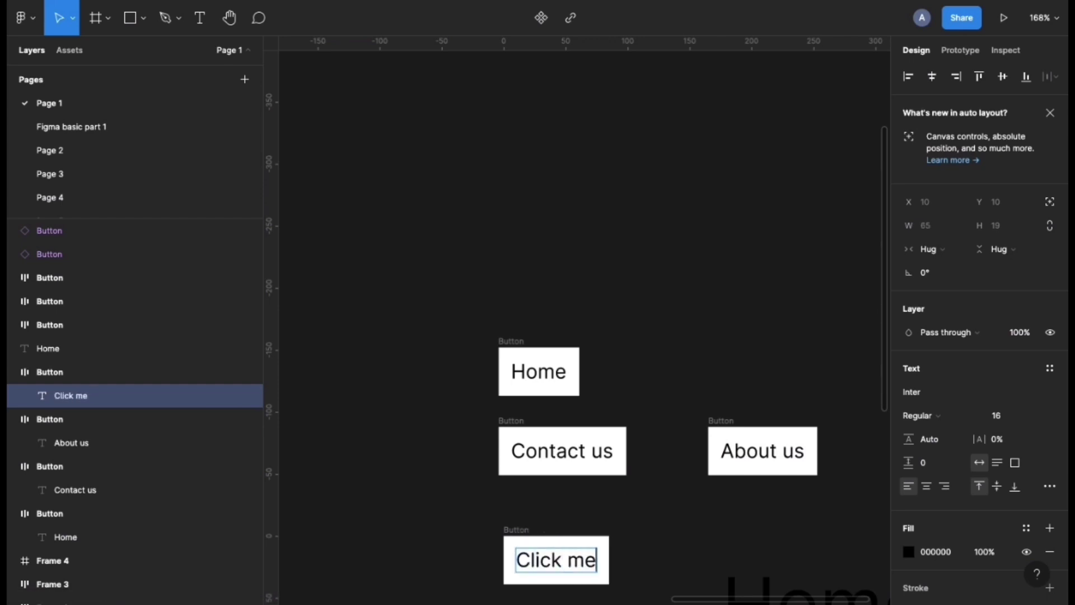
pyautogui.press('Escape')
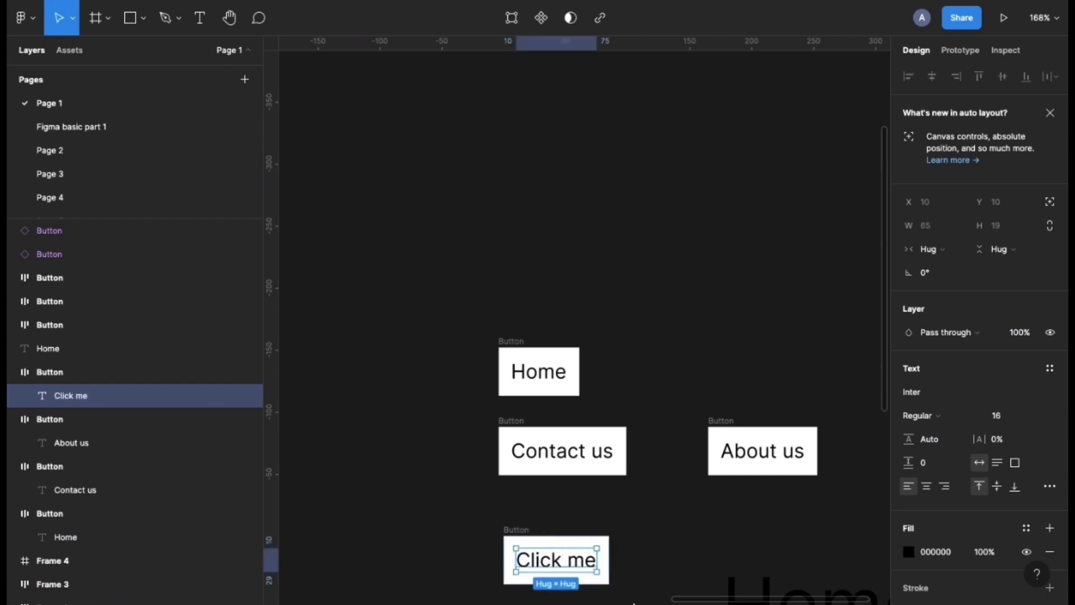
# Set the original Home button's fill to FF9999 and move the button to X 872, Y -399.
pyautogui.click(513, 349)
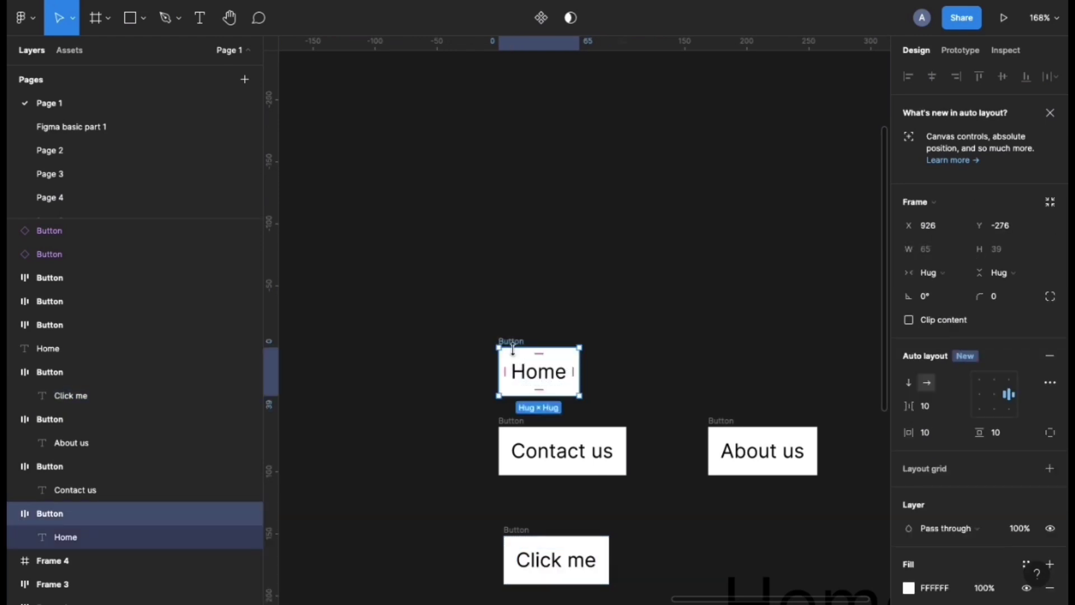
pyautogui.click(908, 588)
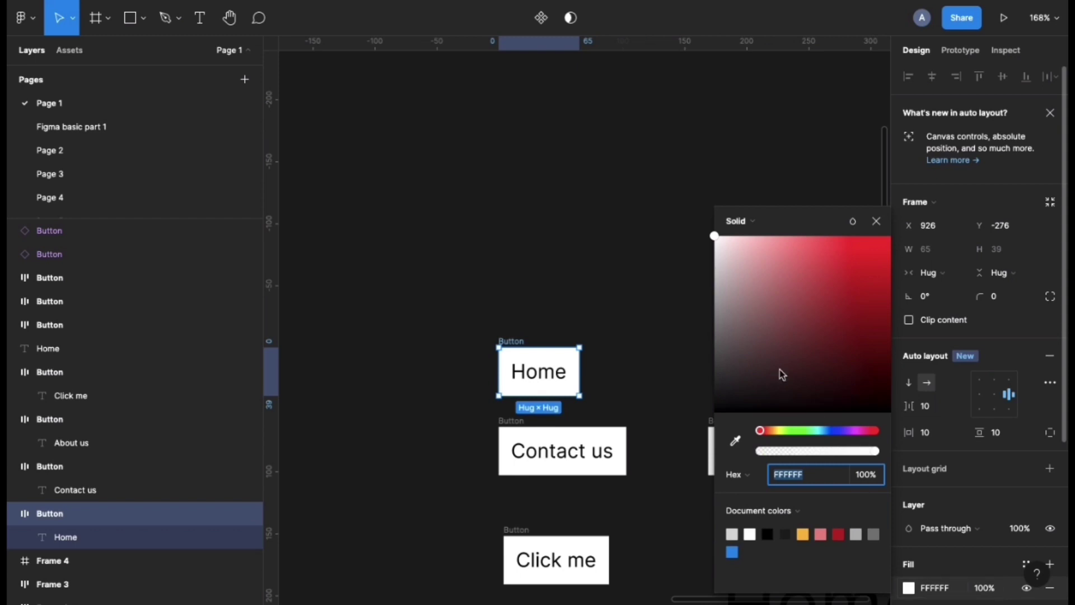
pyautogui.moveTo(782, 374); pyautogui.dragTo(799, 237)
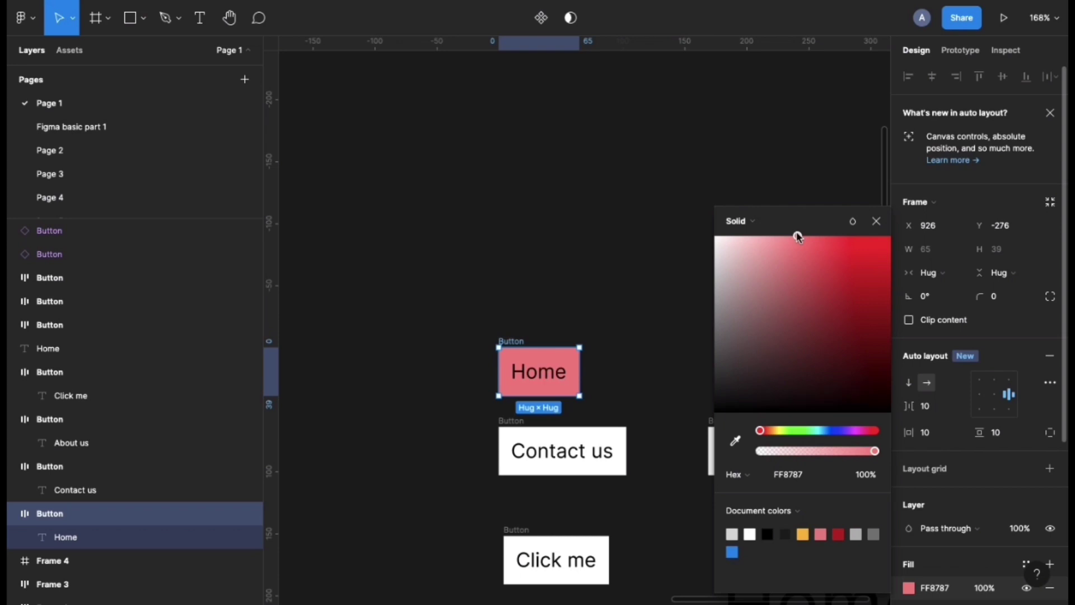
pyautogui.moveTo(800, 235)
pyautogui.mouseDown()
pyautogui.moveTo(878, 236)
pyautogui.moveTo(794, 221)
pyautogui.mouseUp()
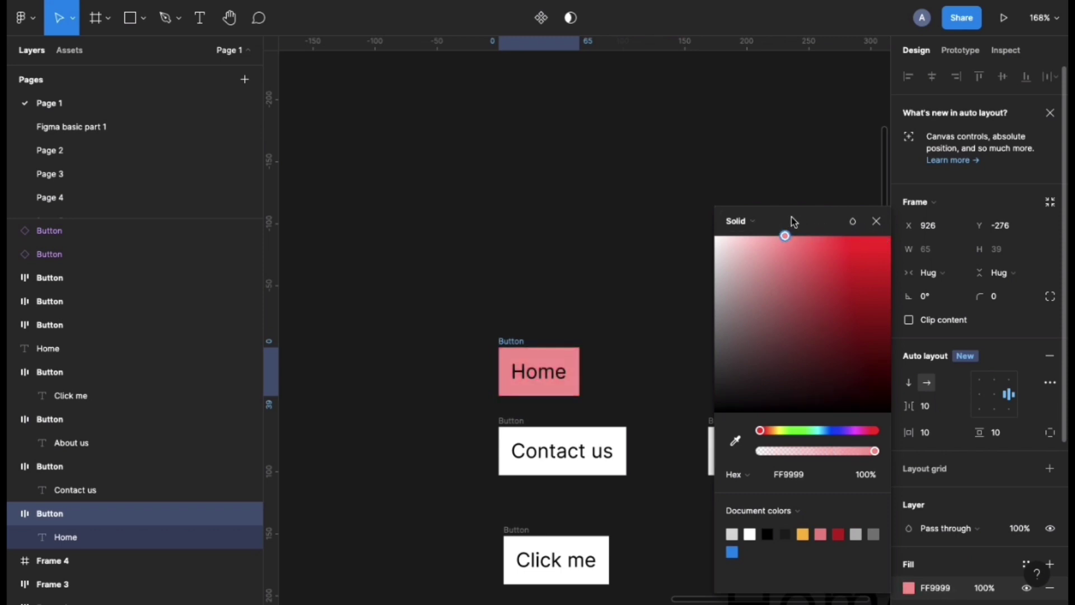
pyautogui.click(565, 451)
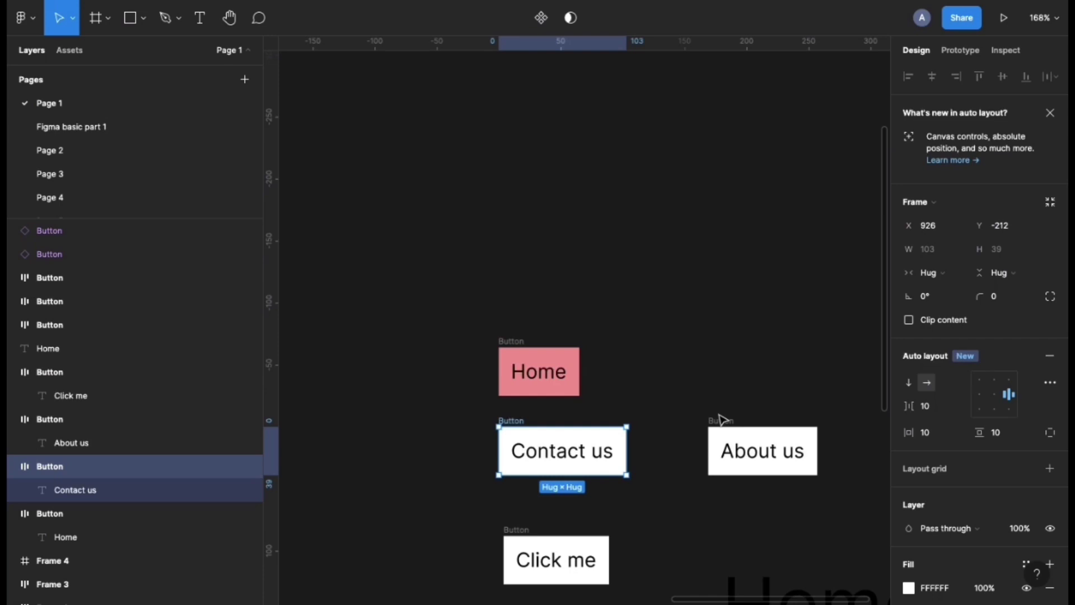
pyautogui.click(513, 360)
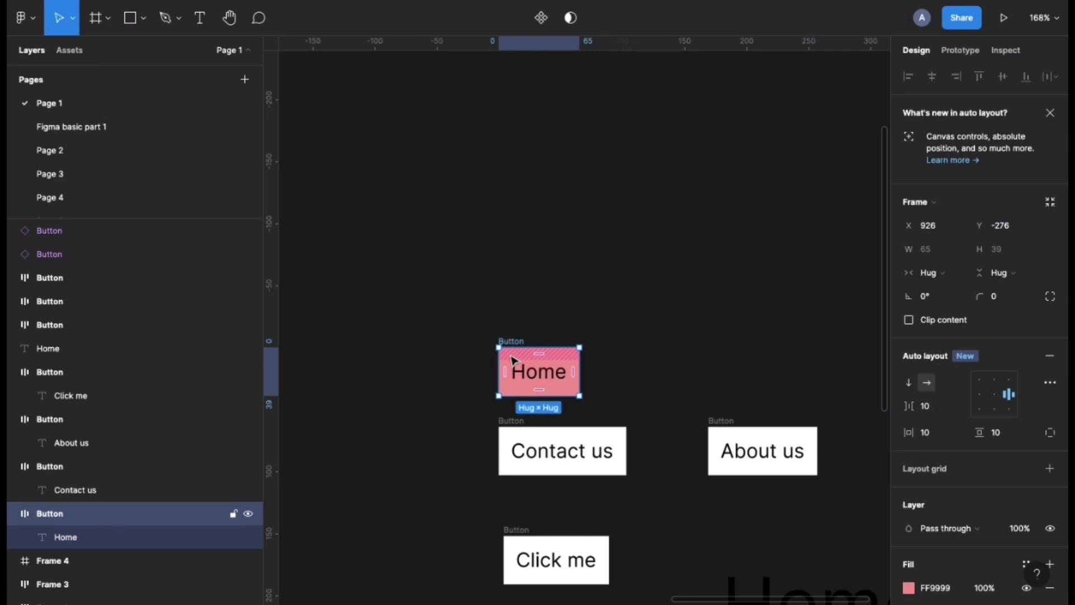
pyautogui.moveTo(512, 356); pyautogui.dragTo(447, 191)
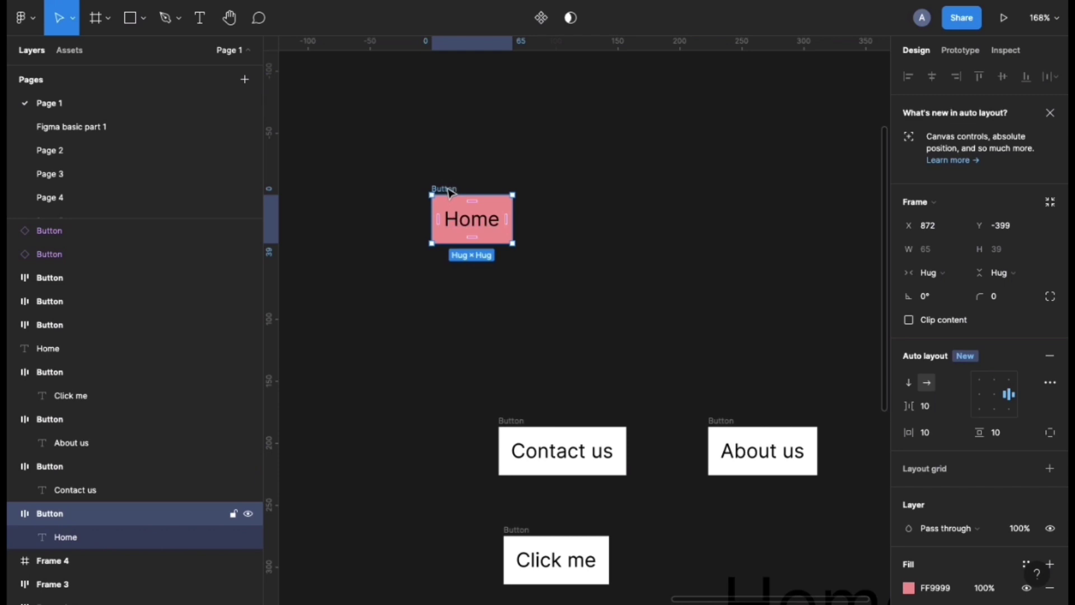
# Turn the pink Home button into a component and place an instance below it at X 872, Y -326.
pyautogui.rightClick(448, 192)
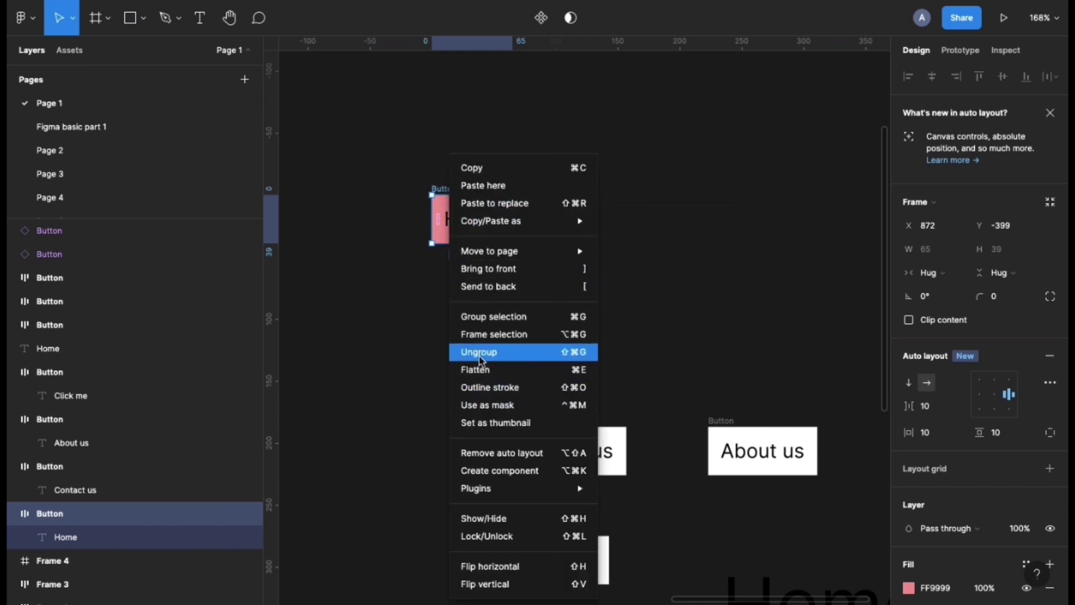
pyautogui.click(469, 478)
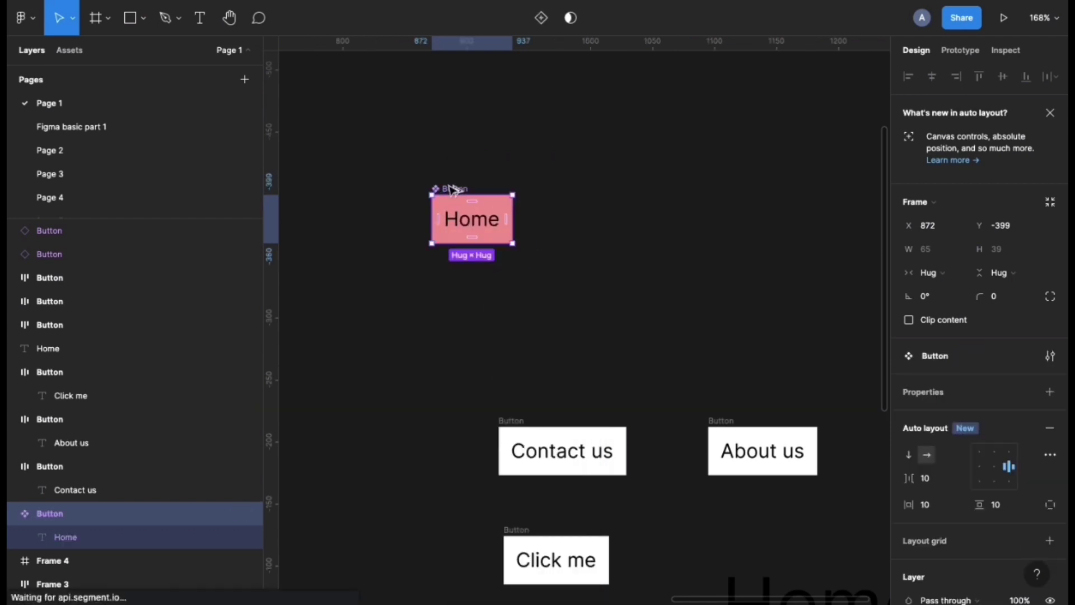
pyautogui.moveTo(448, 189); pyautogui.dragTo(461, 279)
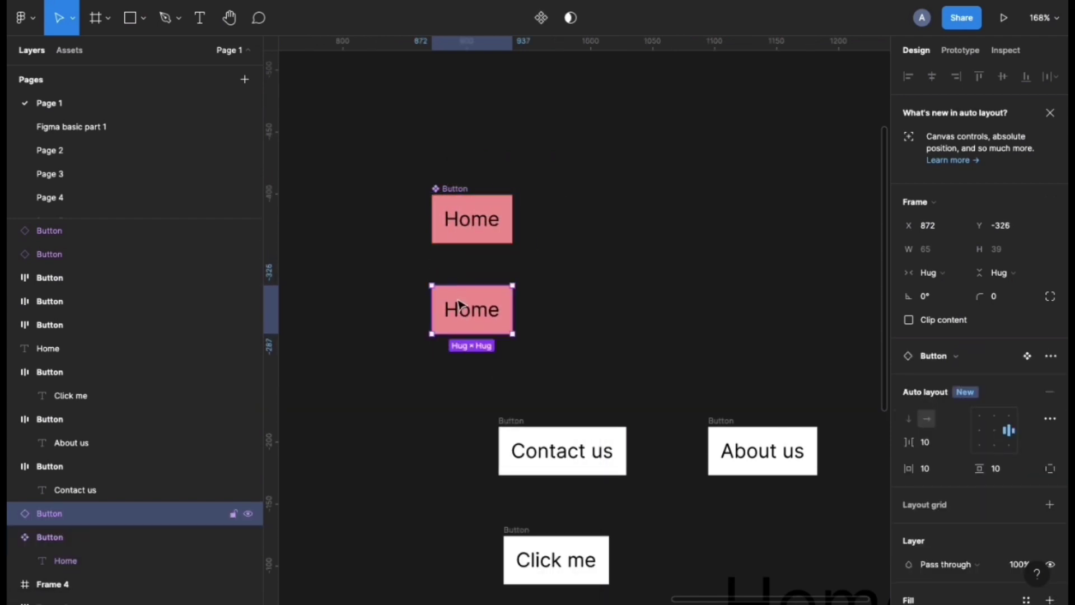
# Delete the three white buttons Contact us, About us and Click me.
pyautogui.click(485, 409)
pyautogui.click(510, 428)
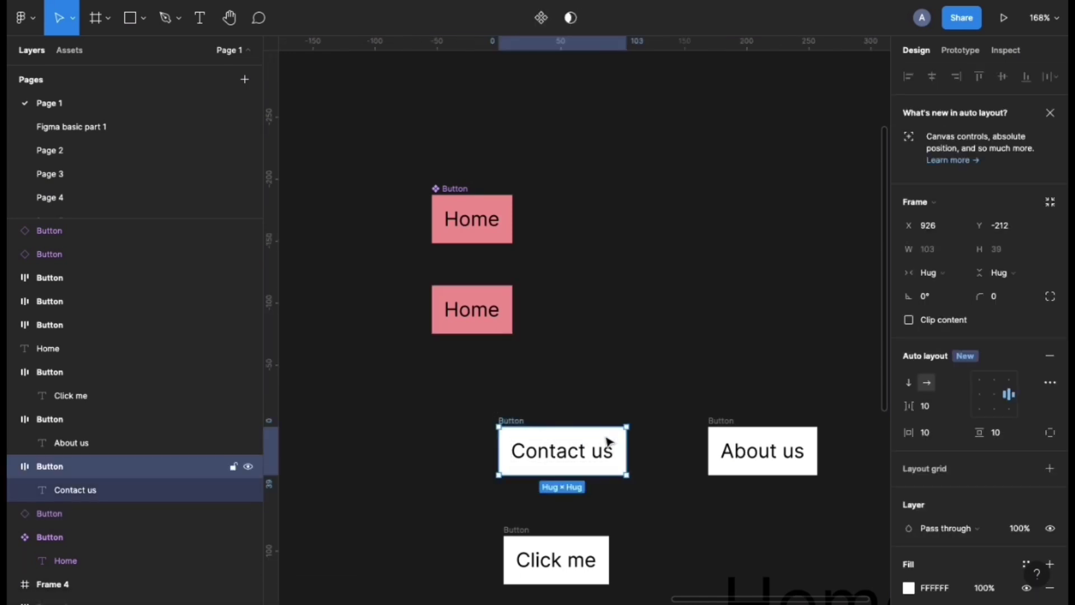
pyautogui.keyDown('shift'); pyautogui.click(735, 434); pyautogui.keyUp('shift')
pyautogui.keyDown('shift'); pyautogui.click(507, 529); pyautogui.keyUp('shift')
pyautogui.press('Delete')
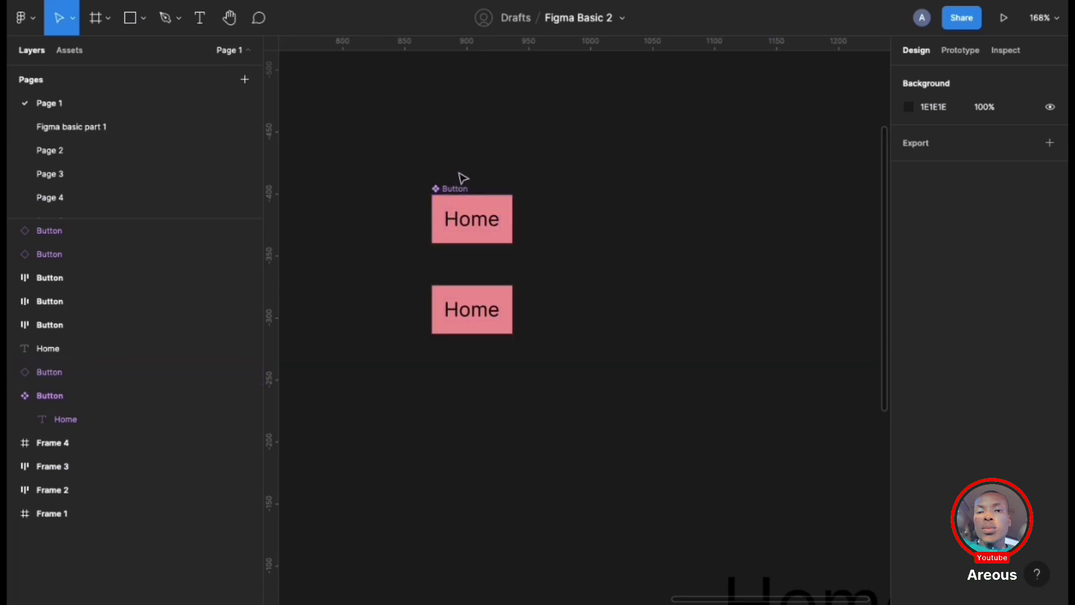
# Place two more copies of the Home instance in a row beside it, the last one at X 1016, Y -326.
pyautogui.scroll(3, 439, 194)
pyautogui.scroll(5, 439, 193)
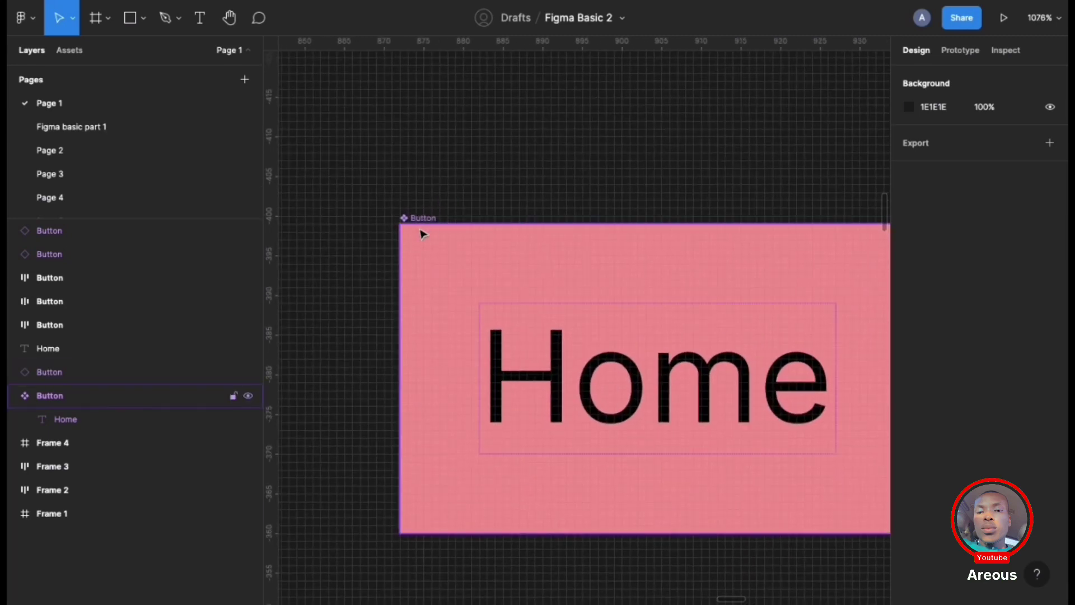
pyautogui.scroll(-3, 410, 230)
pyautogui.click(414, 404)
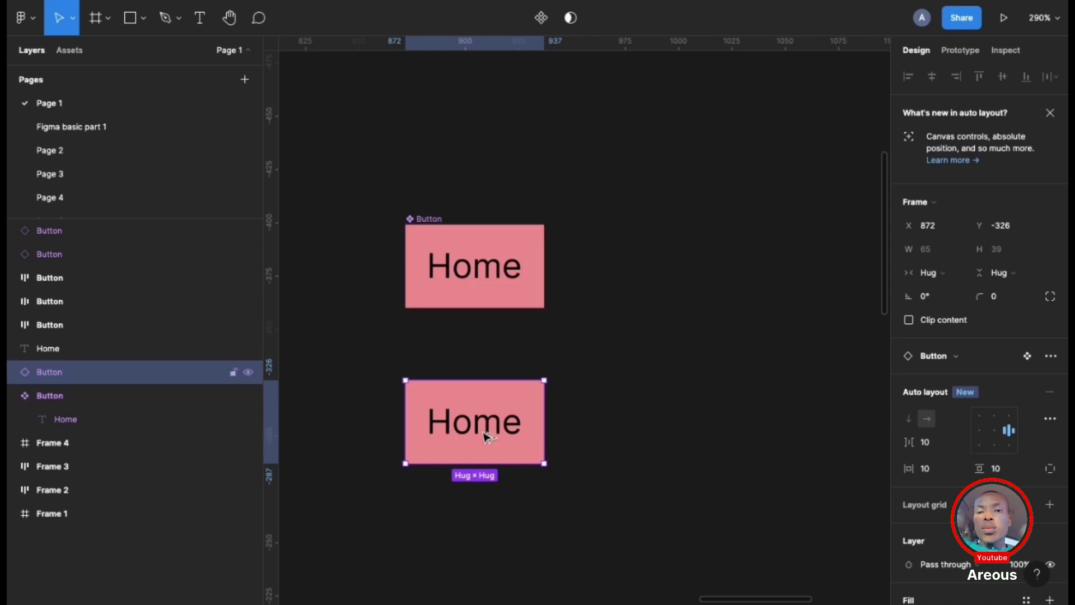
pyautogui.moveTo(487, 437); pyautogui.dragTo(635, 434)
pyautogui.moveTo(642, 440); pyautogui.dragTo(795, 439)
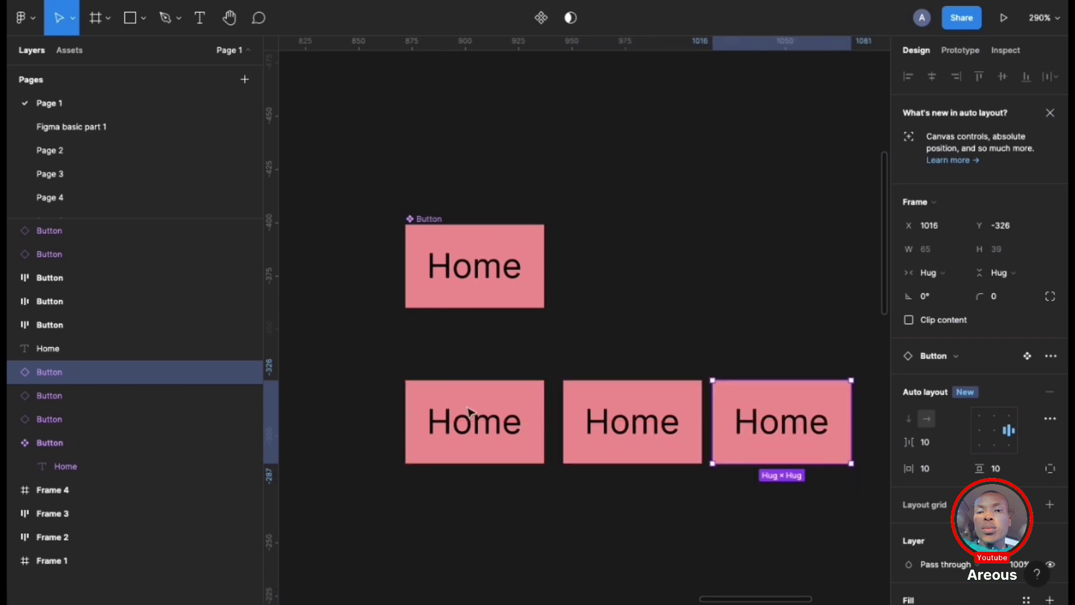
# Change the text of the first button instance in the row to "House".
pyautogui.click(448, 434)
pyautogui.doubleClick(448, 430)
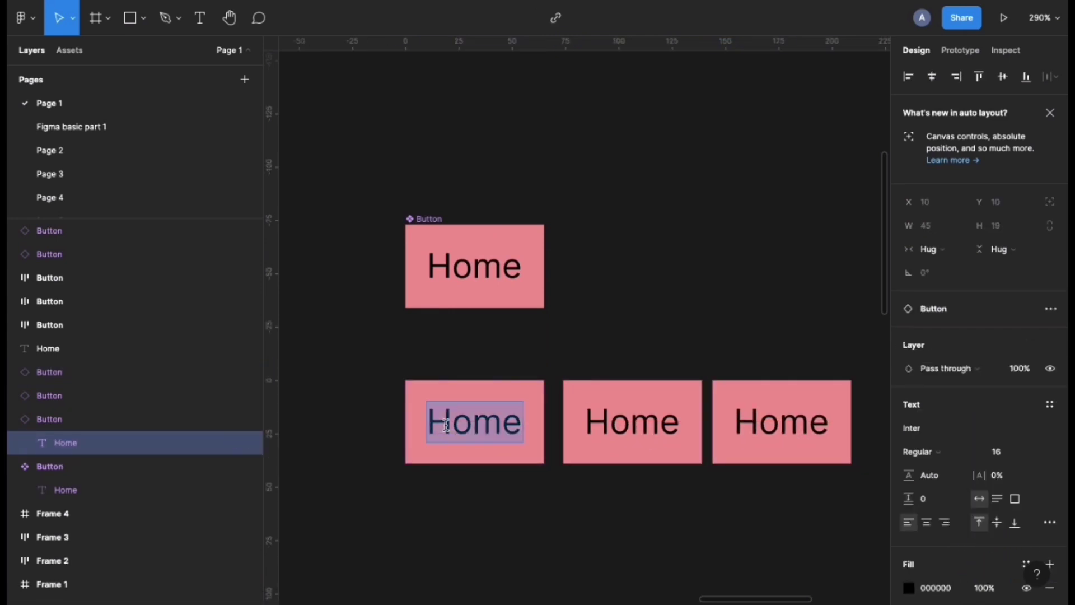
pyautogui.write('House')
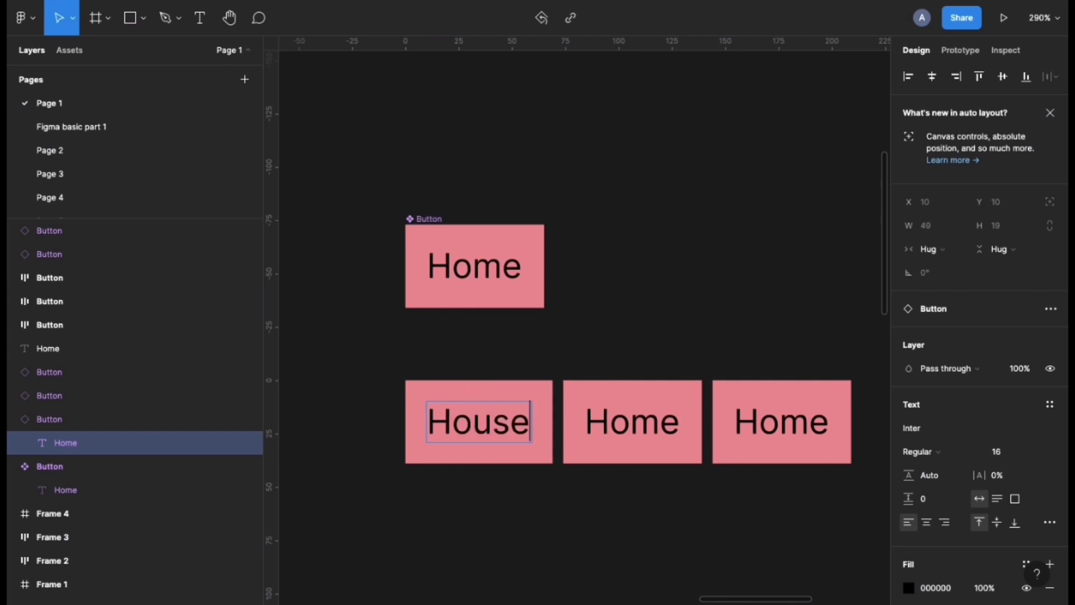
# Change the text of the middle button instance to "About".
pyautogui.click(641, 430)
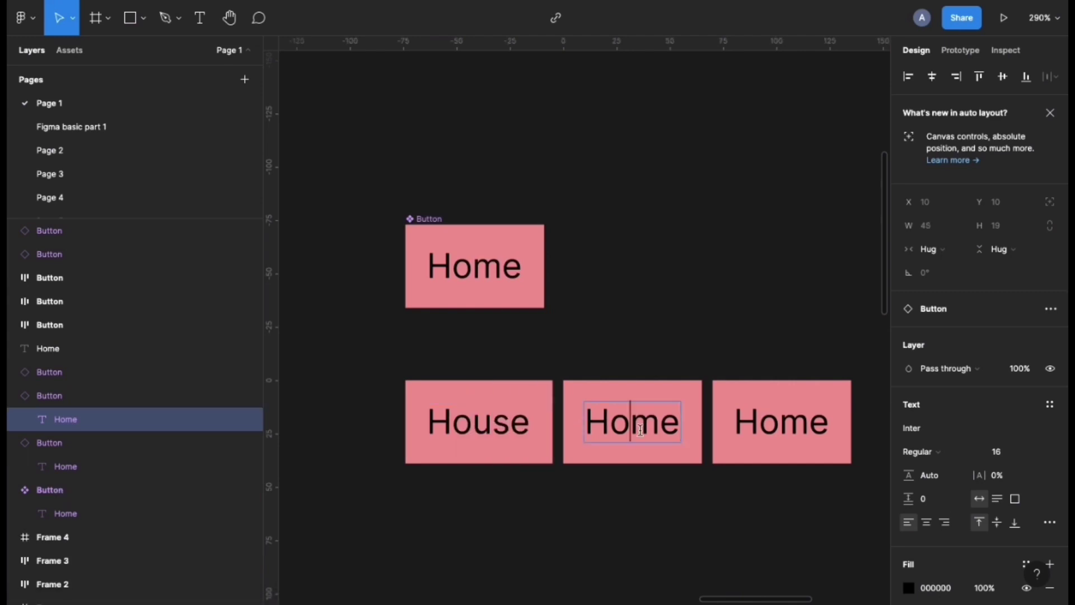
pyautogui.doubleClick(640, 430)
pyautogui.write('Avoyr')
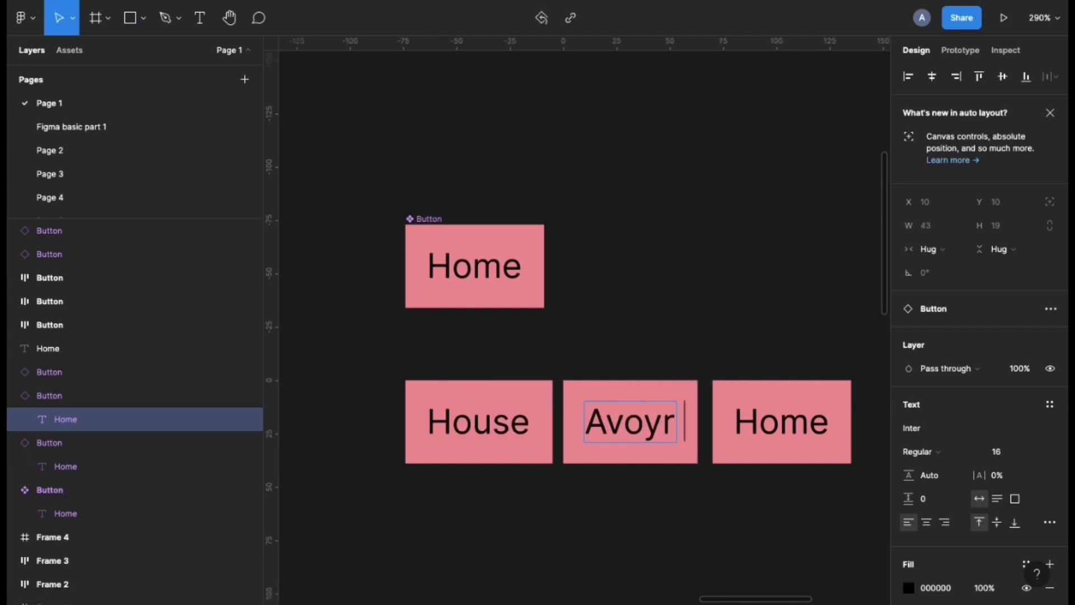
pyautogui.press('BackSpace')
pyautogui.press('BackSpace')
pyautogui.press('BackSpace')
pyautogui.press('BackSpace')
pyautogui.write('out')
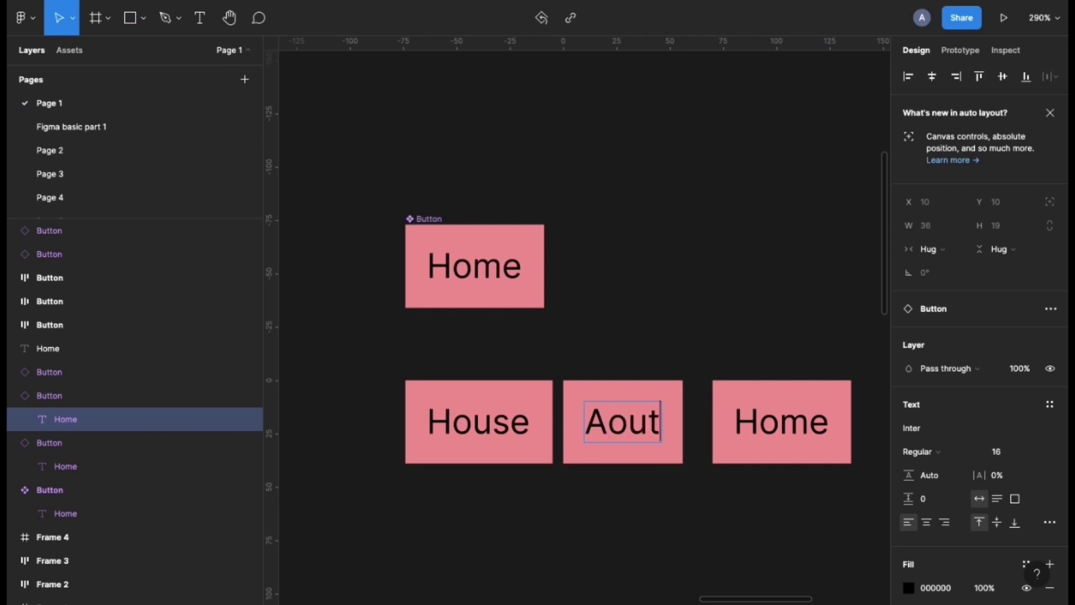
pyautogui.press('Escape')
pyautogui.press('Return')
pyautogui.click(600, 424)
pyautogui.write('v')
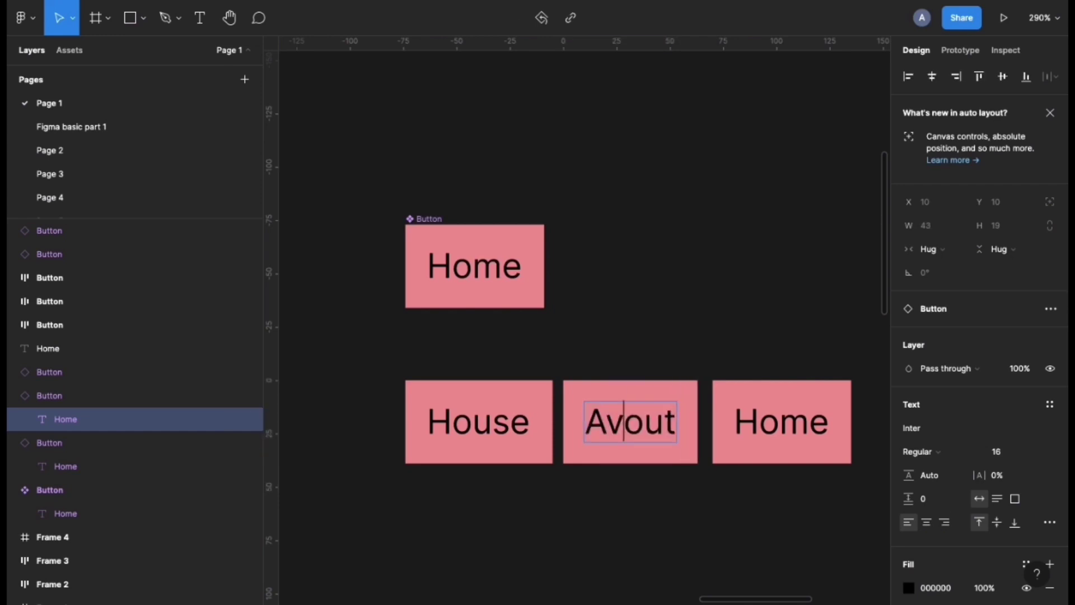
pyautogui.press('BackSpace')
pyautogui.write('b')
# Change the text of the third button instance to "Contact".
pyautogui.doubleClick(769, 430)
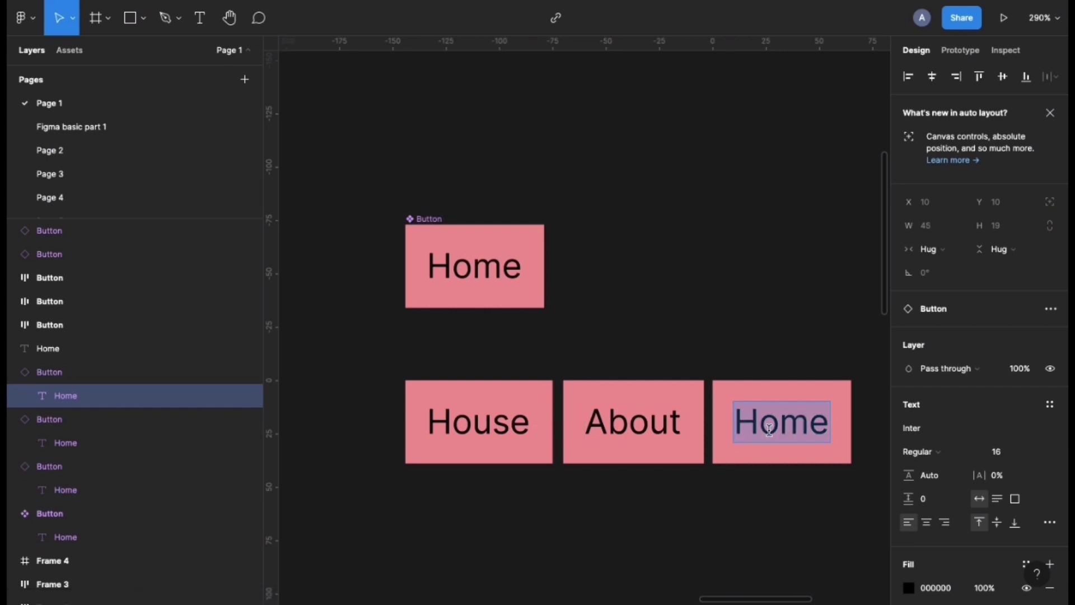
pyautogui.write('Contaac')
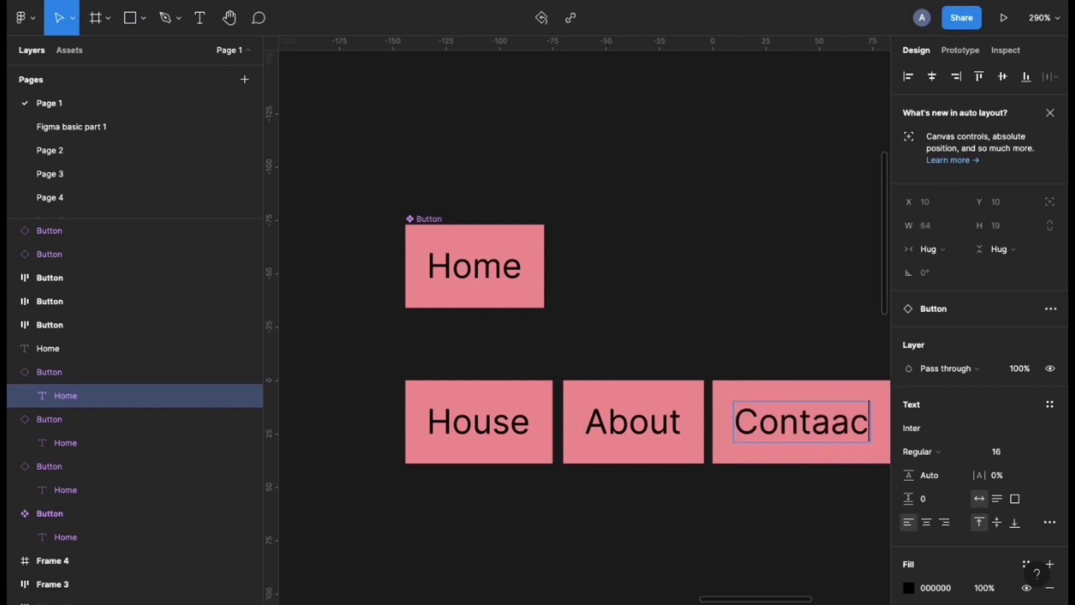
pyautogui.press('BackSpace')
pyautogui.press('BackSpace')
pyautogui.write('ct')
pyautogui.press('Escape')
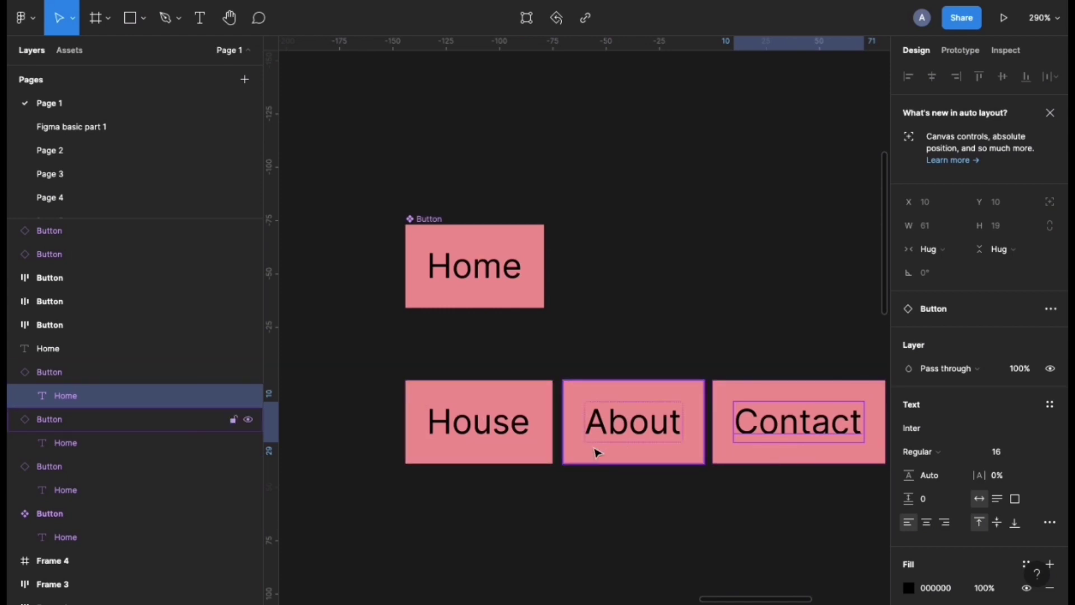
# Change the fill colour of the main Home button component to white, FFFFFF.
pyautogui.click(459, 451)
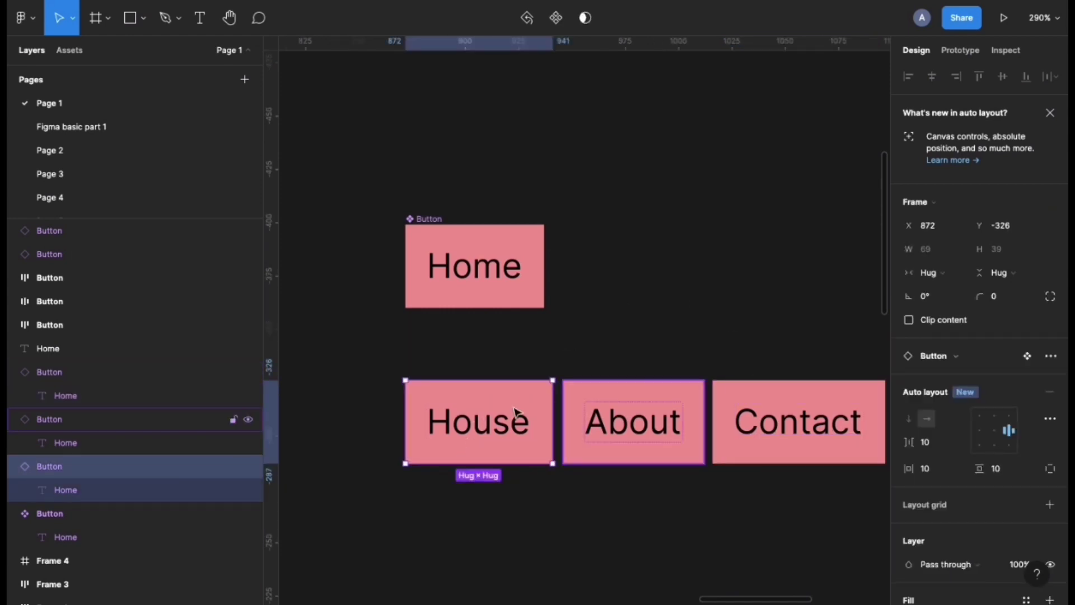
pyautogui.click(440, 234)
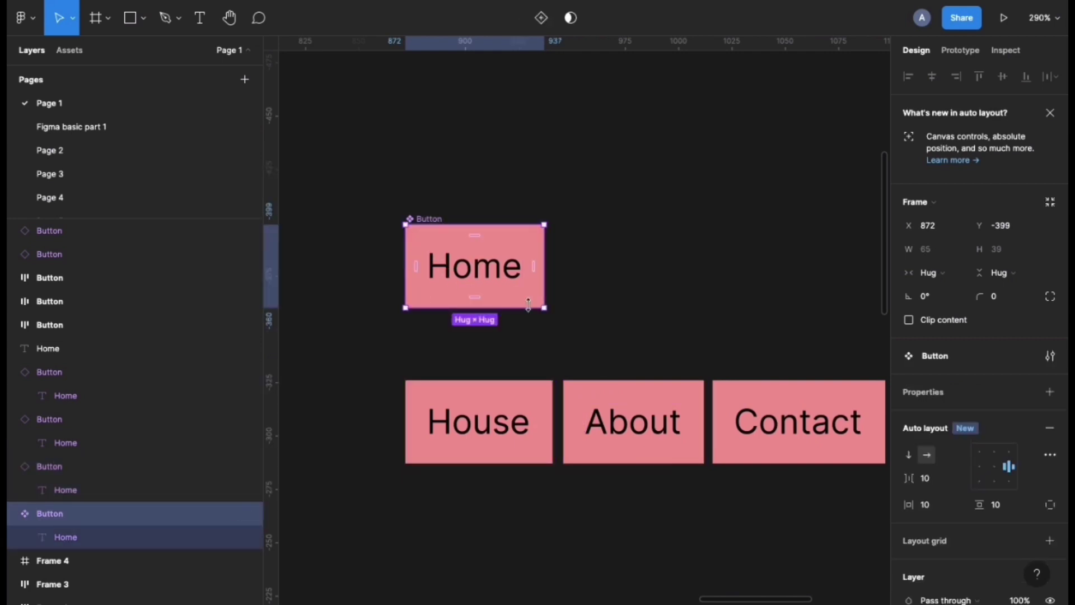
pyautogui.scroll(-5, 980, 448)
pyautogui.click(908, 388)
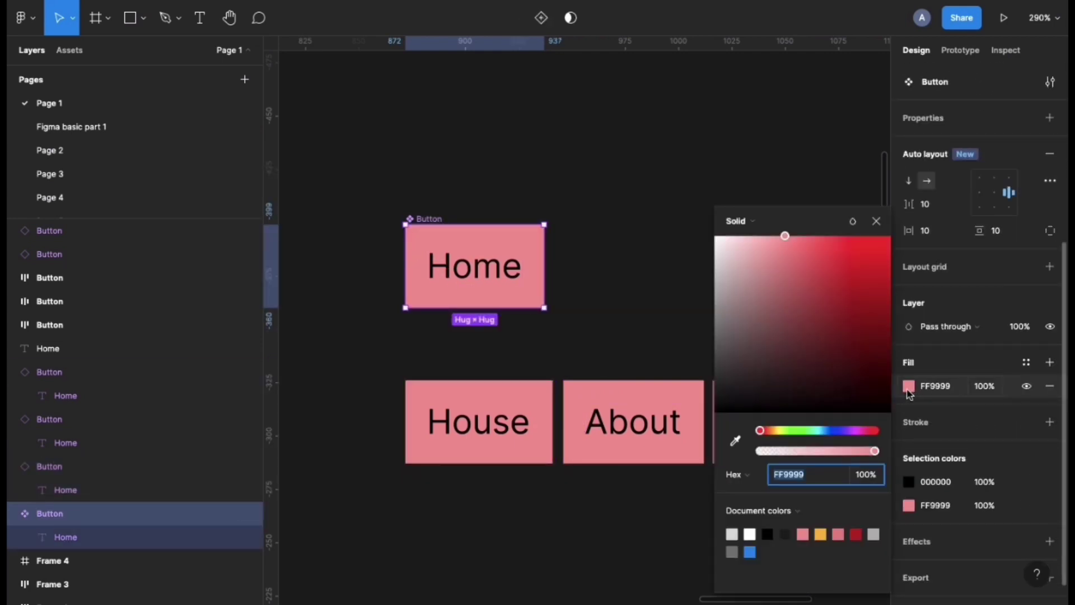
pyautogui.moveTo(865, 352); pyautogui.dragTo(674, 194)
pyautogui.click(876, 221)
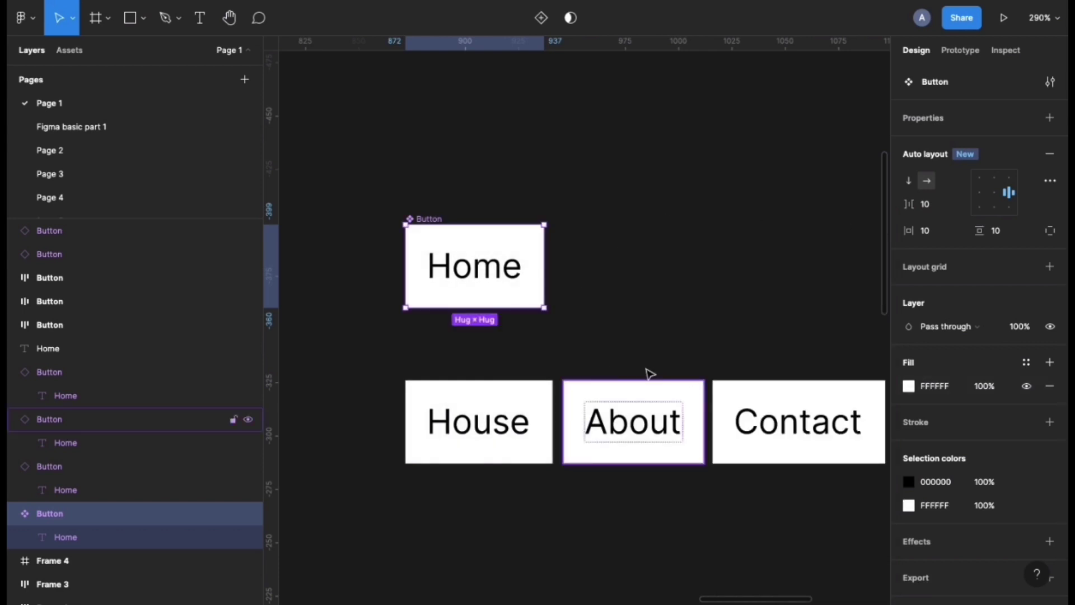
# Override the text colour of the About button instance with red, FF0000.
pyautogui.click(595, 448)
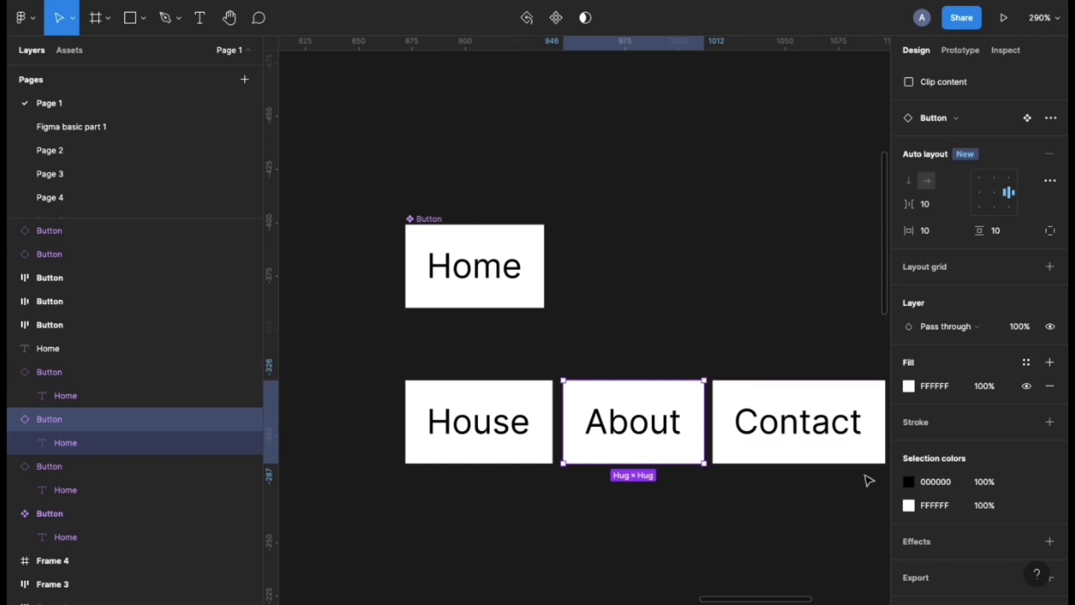
pyautogui.click(907, 480)
pyautogui.moveTo(856, 375); pyautogui.dragTo(941, 222)
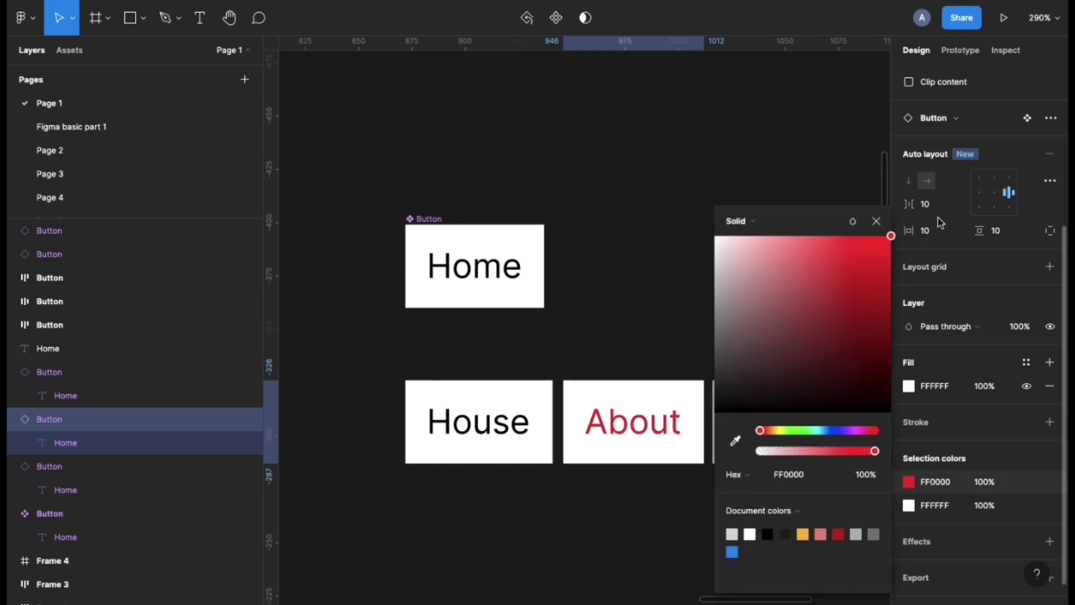
pyautogui.click(663, 205)
pyautogui.click(631, 411)
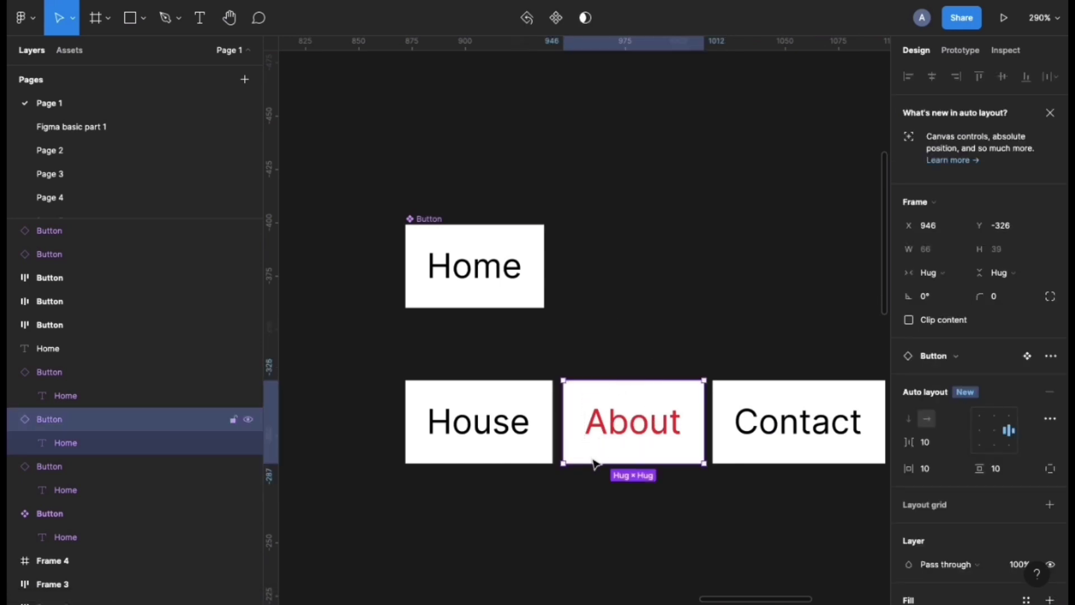
# Delete the Contact Us and Learn More buttons beneath the three black Button frames.
pyautogui.scroll(-10, 595, 463)
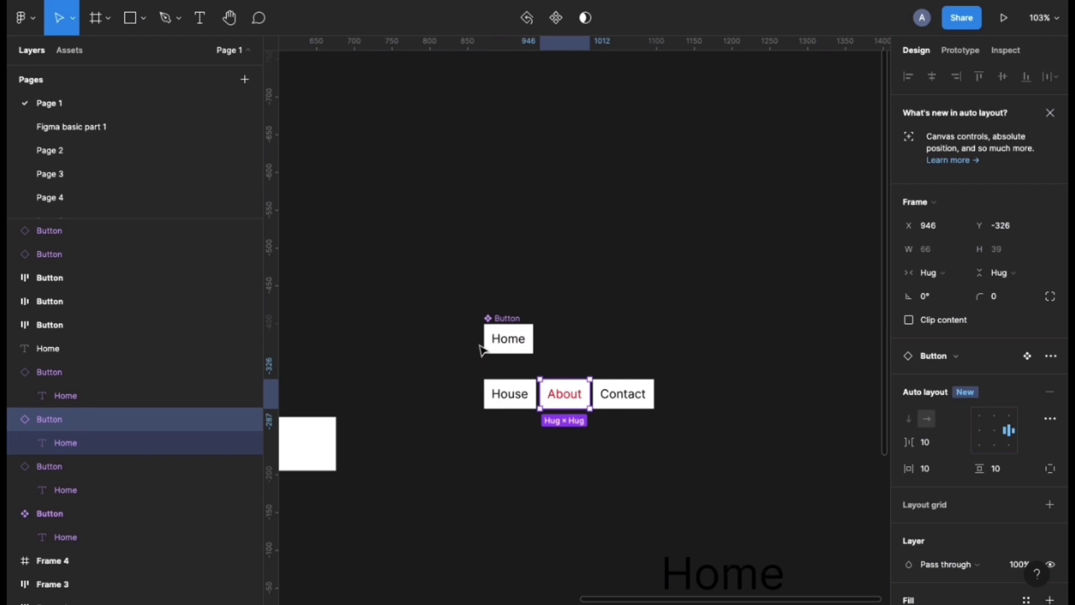
pyautogui.hscroll(-5, 480, 351)
pyautogui.scroll(-5, 480, 351)
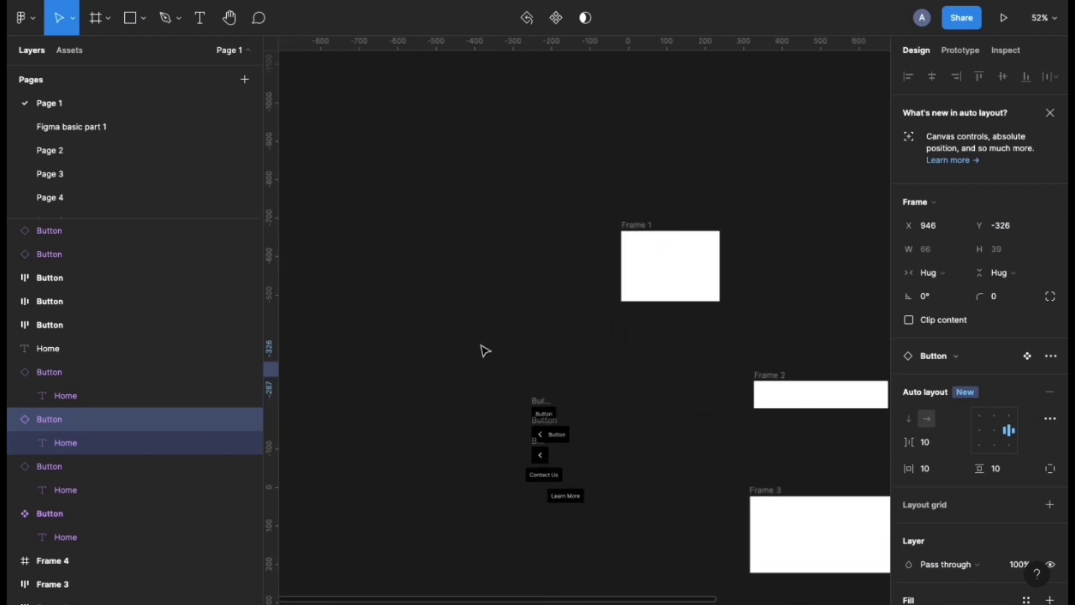
pyautogui.scroll(-3, 480, 350)
pyautogui.scroll(6, 528, 368)
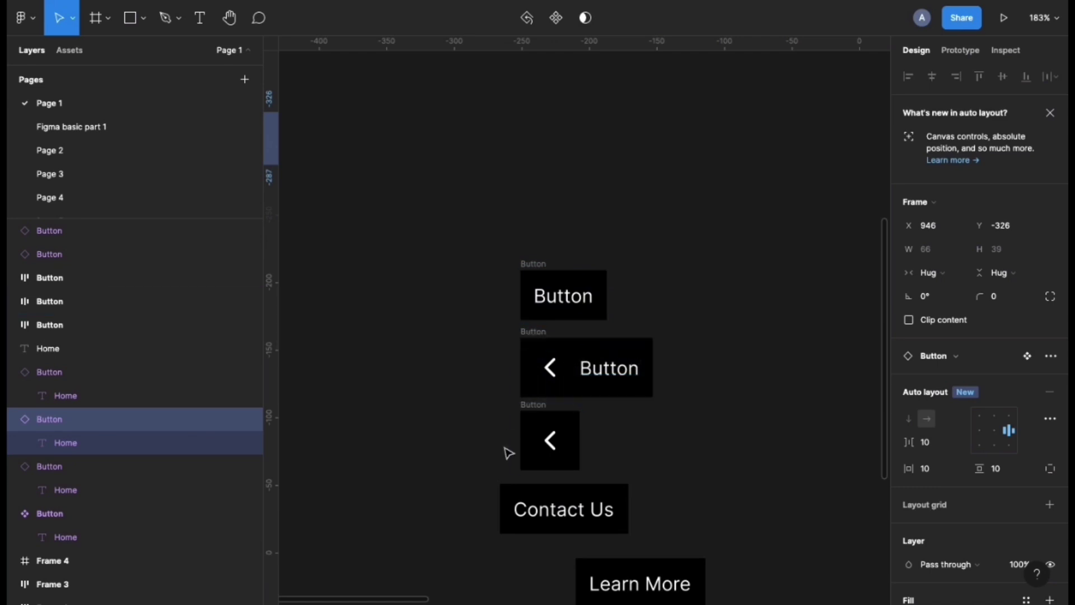
pyautogui.scroll(-5, 509, 452)
pyautogui.hscroll(1, 509, 452)
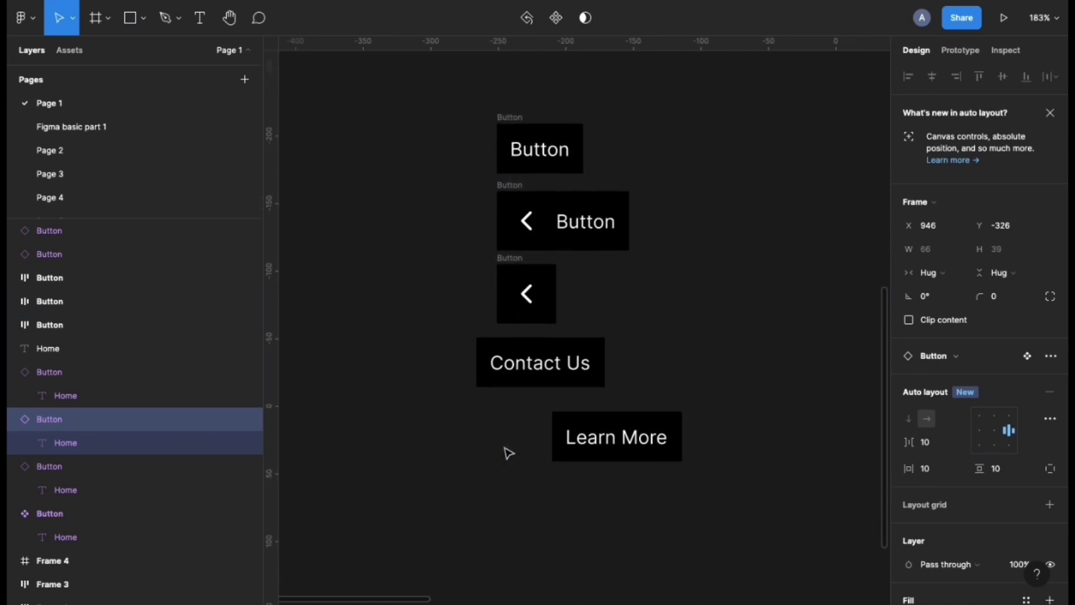
pyautogui.click(497, 362)
pyautogui.keyDown('shift'); pyautogui.click(584, 440); pyautogui.keyUp('shift')
pyautogui.press('Delete')
# Examine the frames, layers and auto layout settings of the three black buttons and the chevron icon.
pyautogui.click(530, 306)
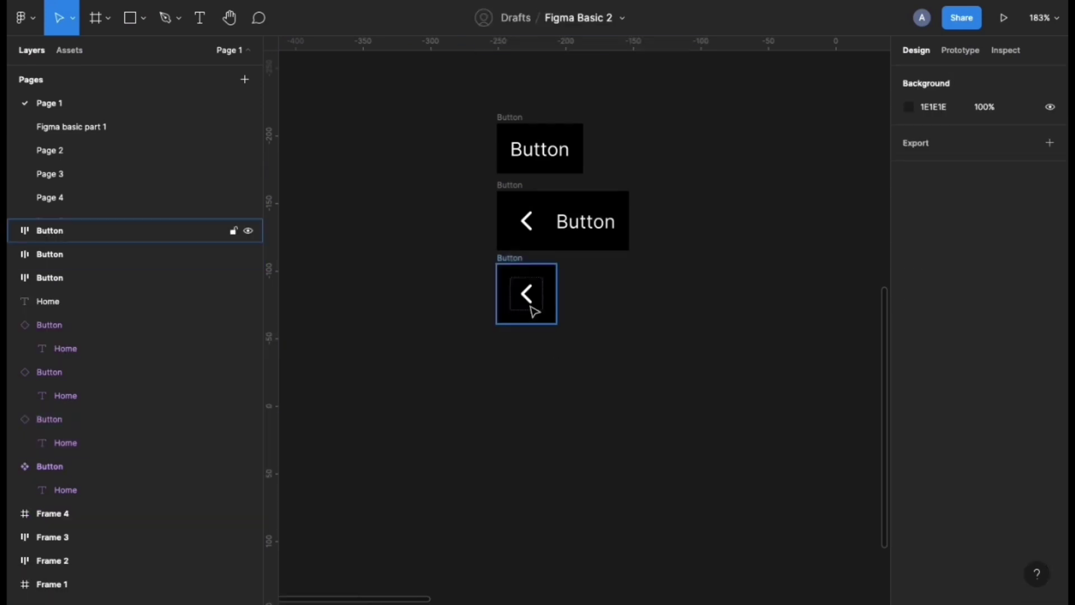
pyautogui.click(531, 304)
pyautogui.click(507, 258)
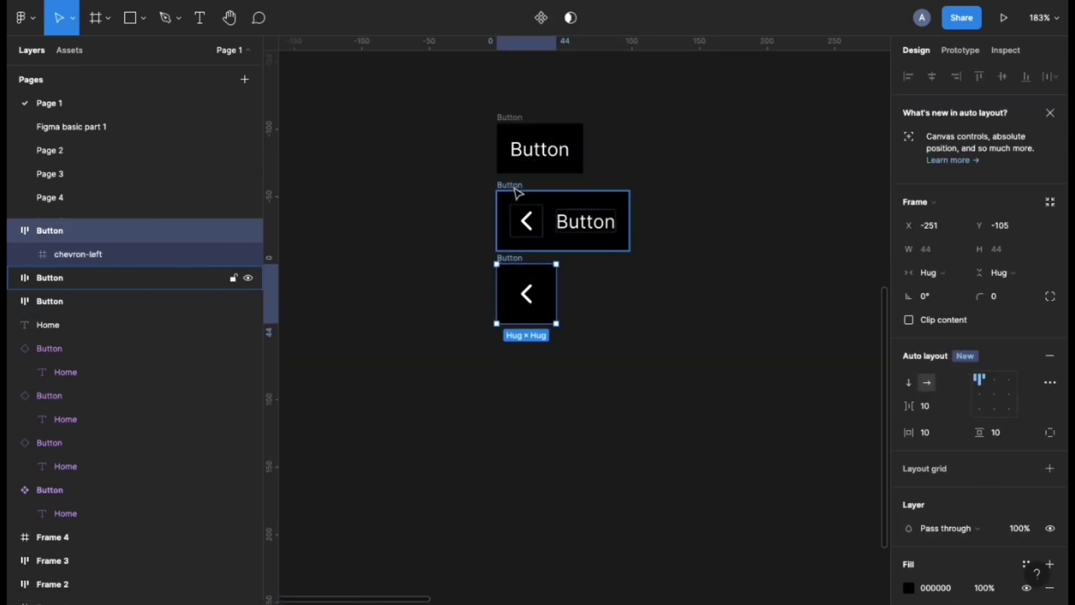
pyautogui.click(514, 186)
pyautogui.click(521, 134)
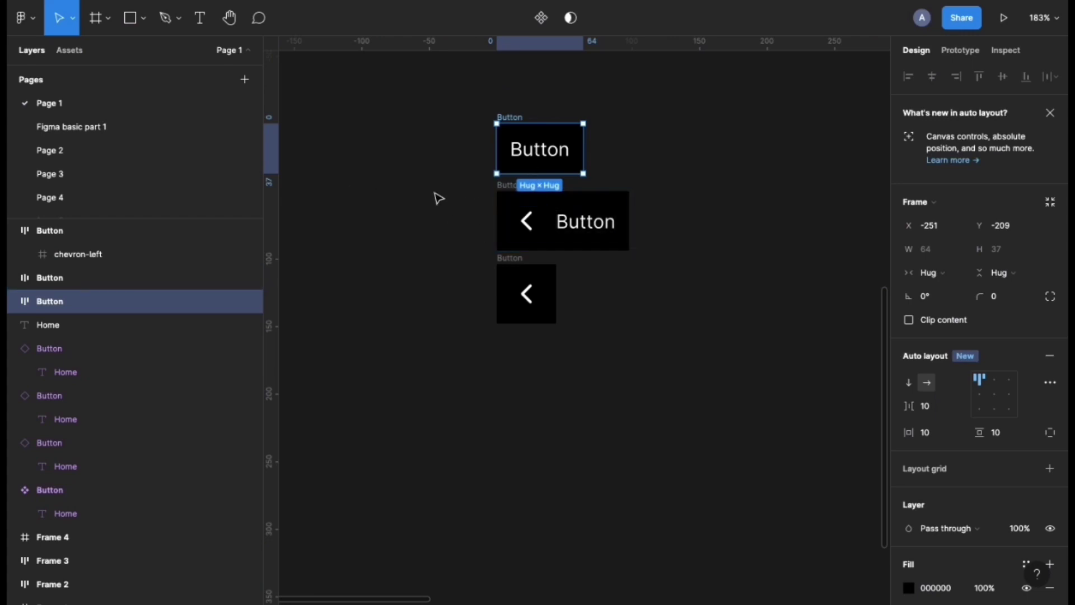
pyautogui.click(526, 300)
pyautogui.click(526, 234)
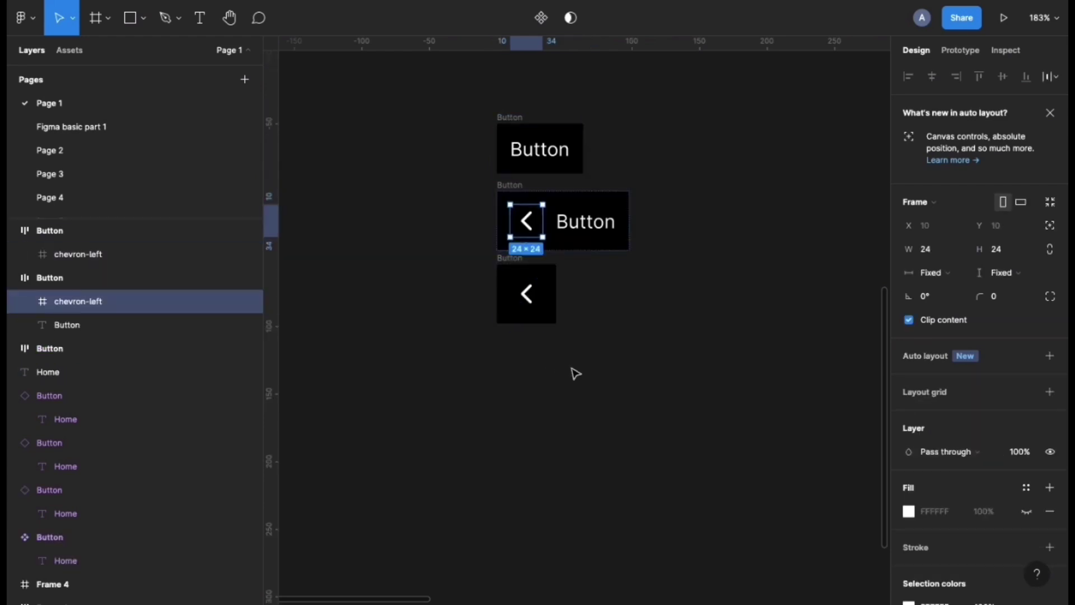
# Look through the installed plugins and open plugin management.
pyautogui.rightClick(604, 360)
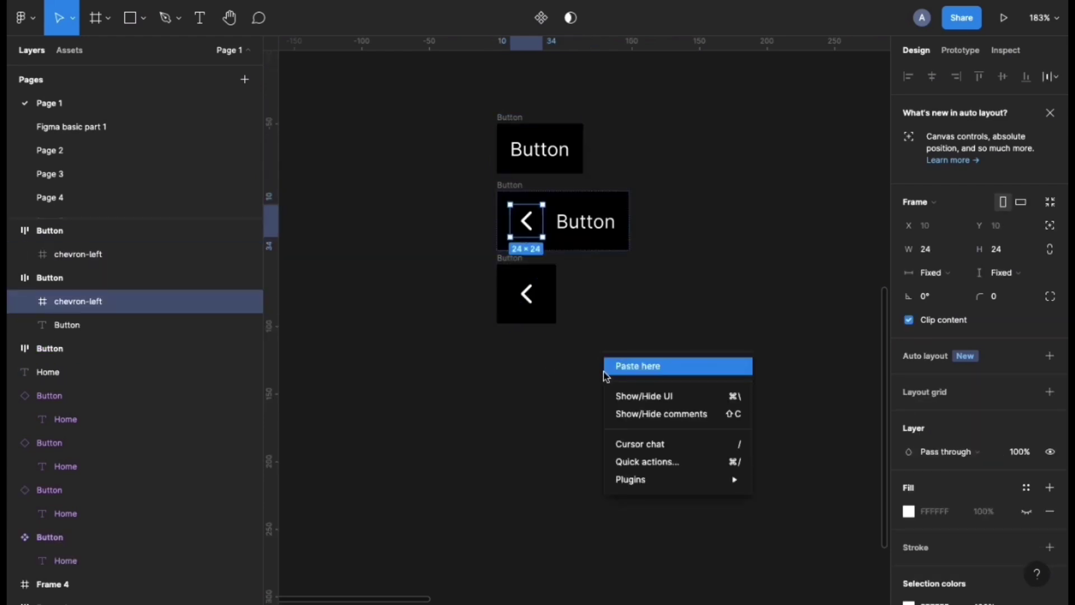
pyautogui.moveTo(625, 486)
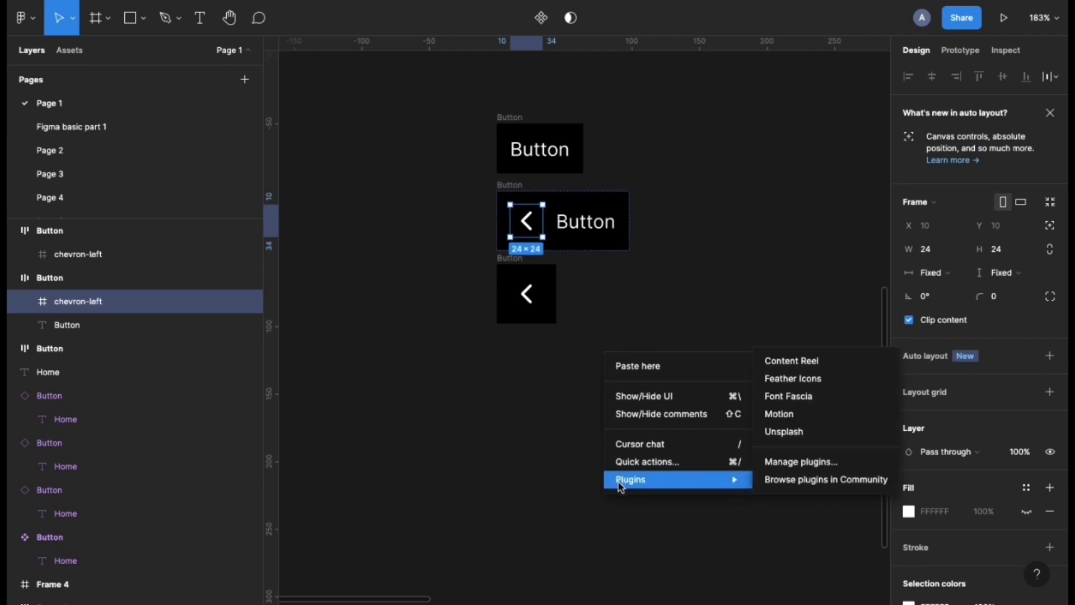
pyautogui.click(775, 463)
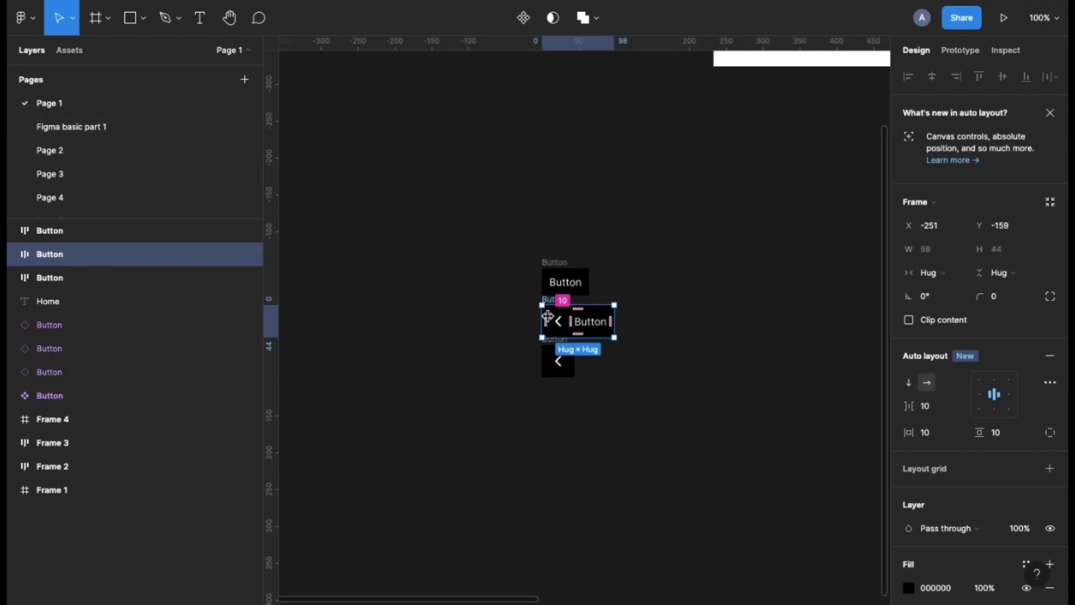
# Move the chevron icon out of the middle button's auto layout and put it back before the label.
pyautogui.click(562, 325)
pyautogui.moveTo(563, 326); pyautogui.dragTo(495, 320)
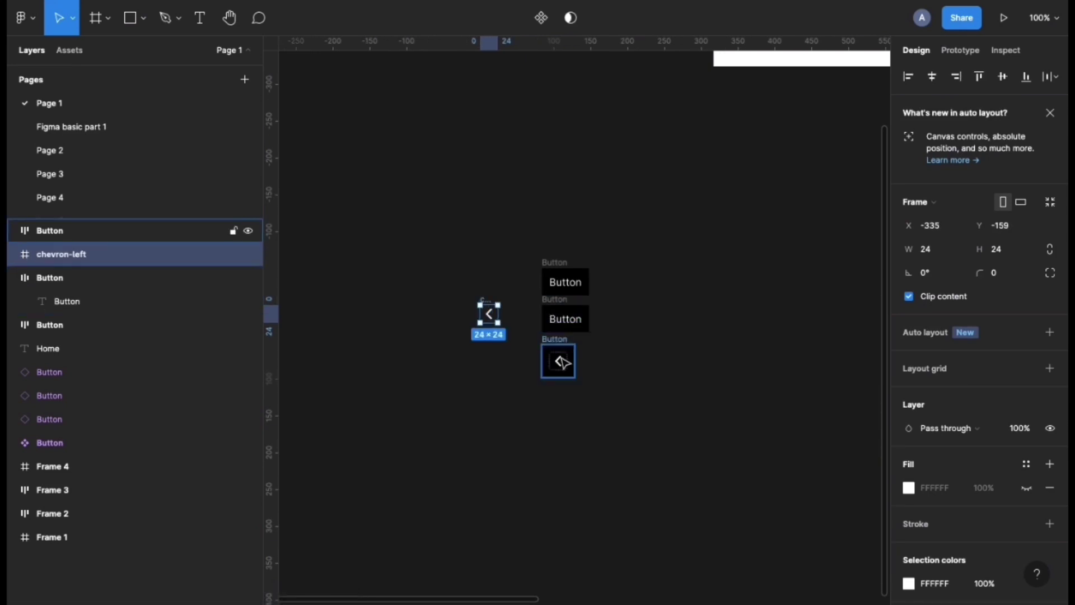
pyautogui.moveTo(486, 304); pyautogui.dragTo(549, 309)
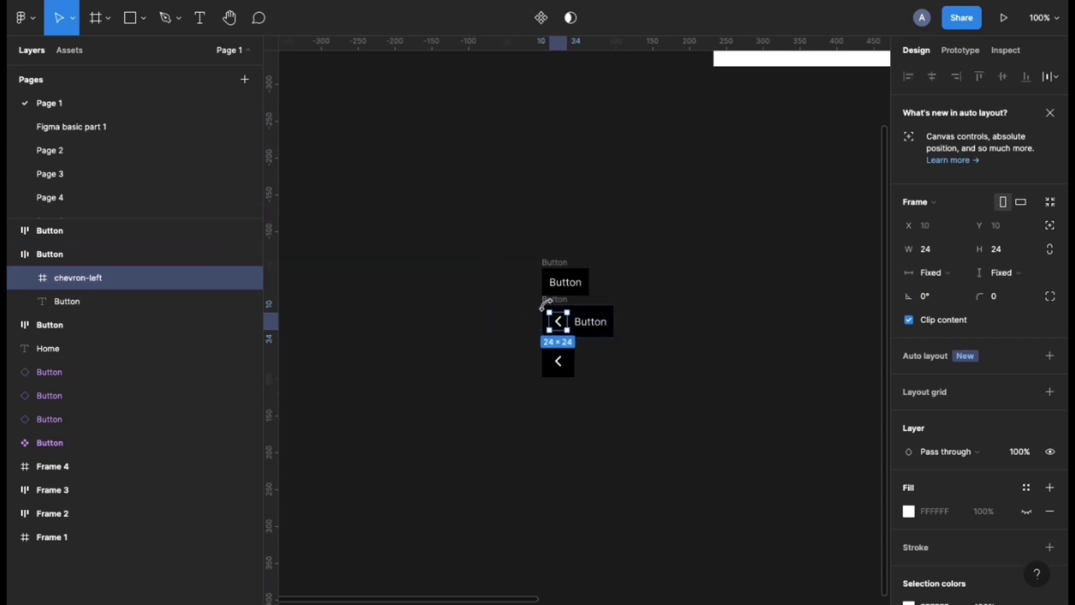
# Widen the middle button's item spacing to about 62 as a test and reset it to 10.
pyautogui.click(554, 322)
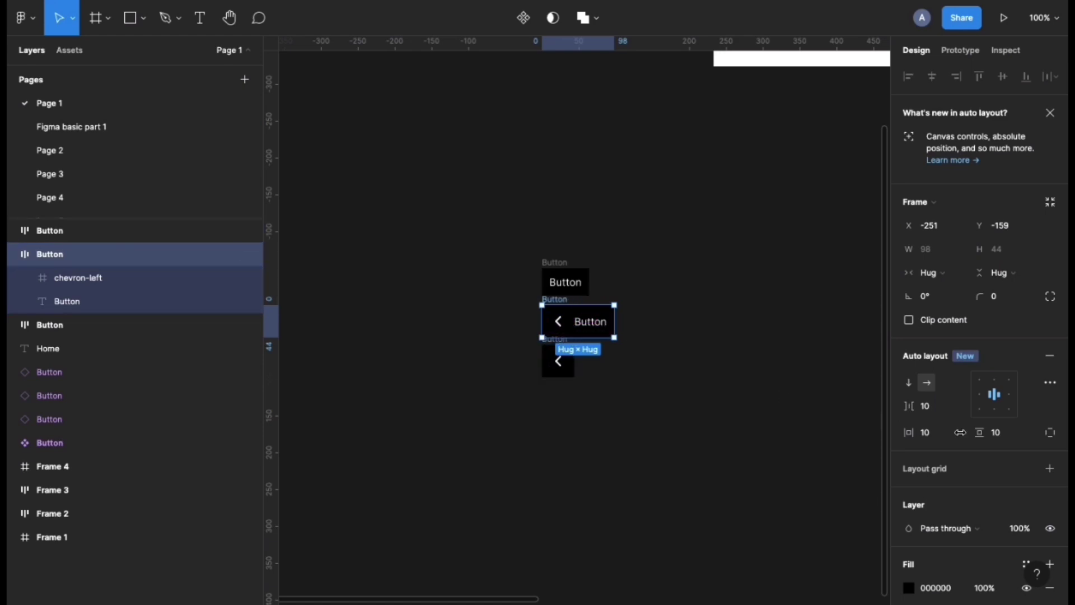
pyautogui.moveTo(908, 406); pyautogui.dragTo(984, 412)
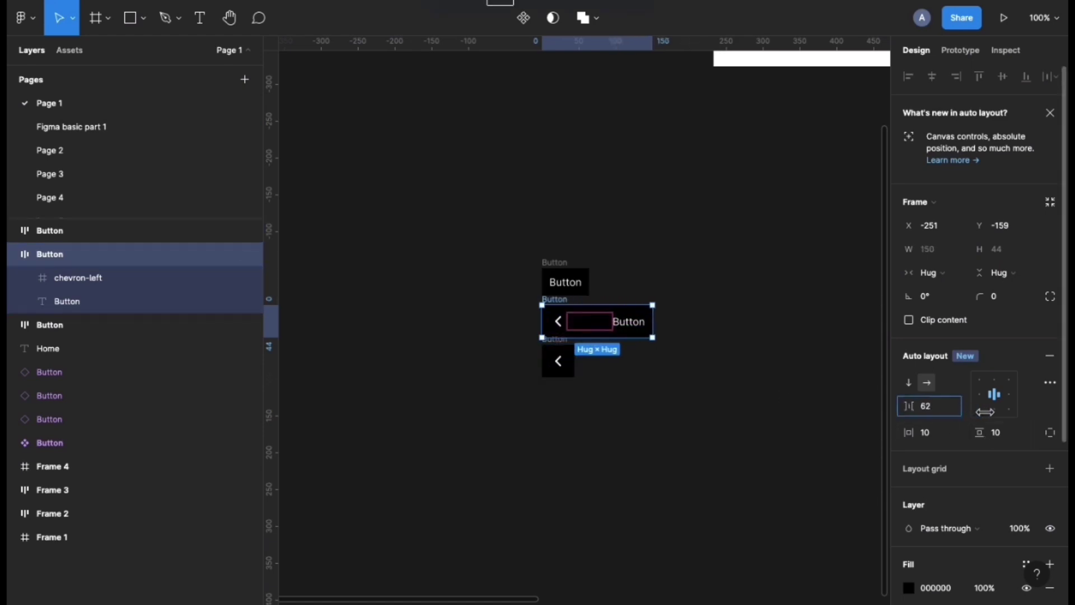
pyautogui.click(933, 413)
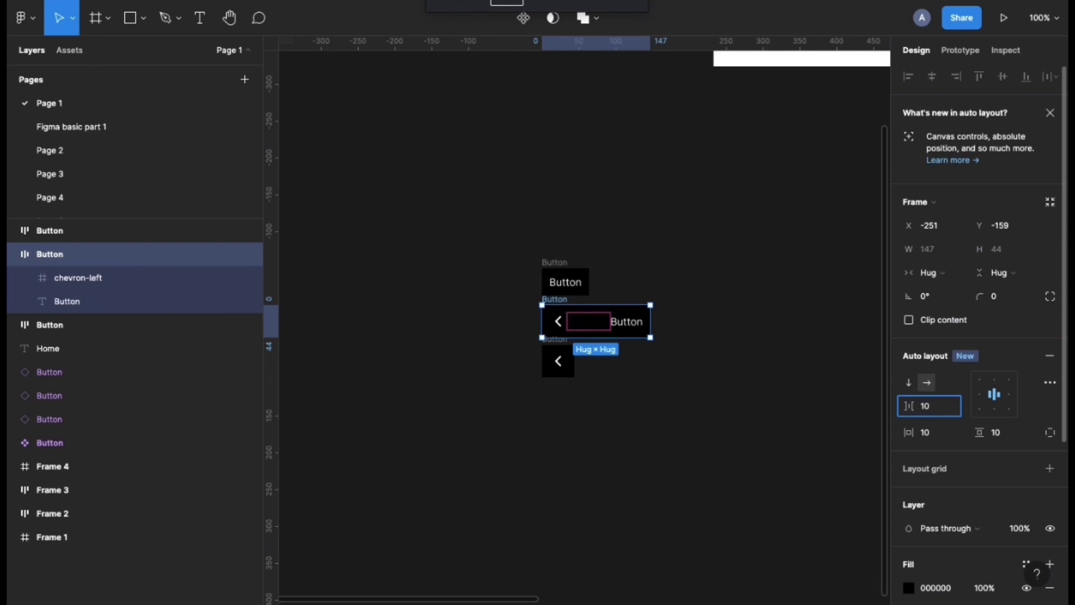
pyautogui.write('10')
pyautogui.press('Return')
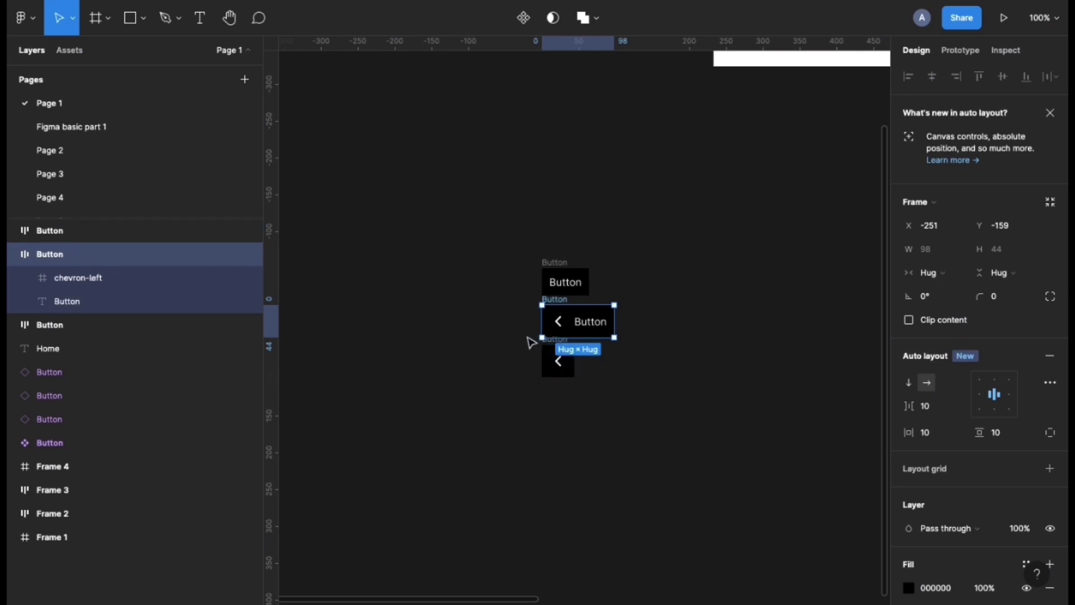
# Turn the text-only black button into a component.
pyautogui.doubleClick(563, 275)
pyautogui.press('Escape')
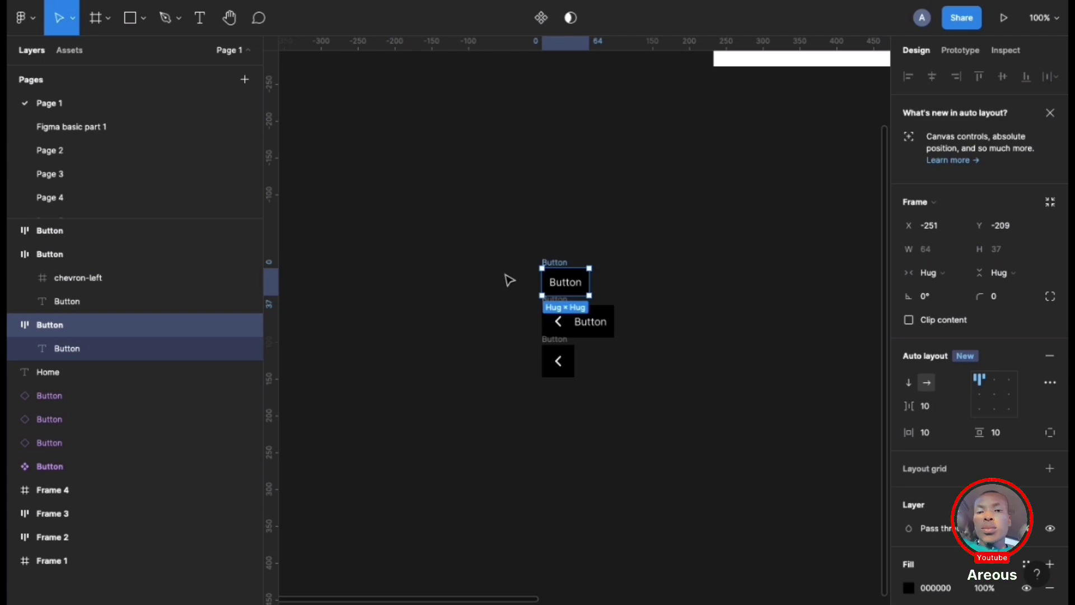
pyautogui.hotkey('ctrl', 'alt', 'k')
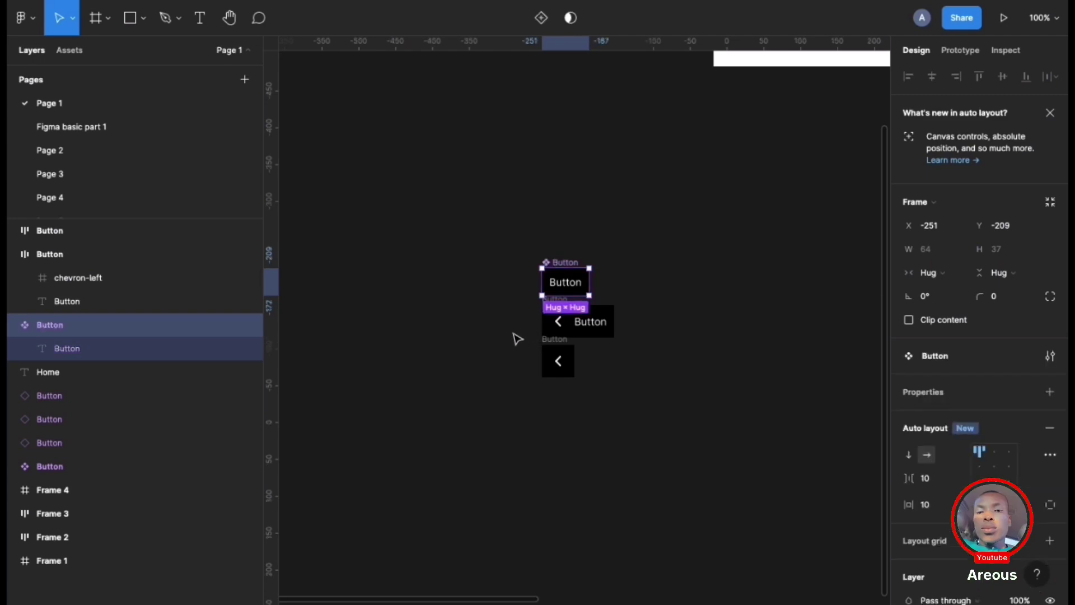
# Turn the chevron-and-text button and the chevron-only button into separate components.
pyautogui.scroll(5, 546, 343)
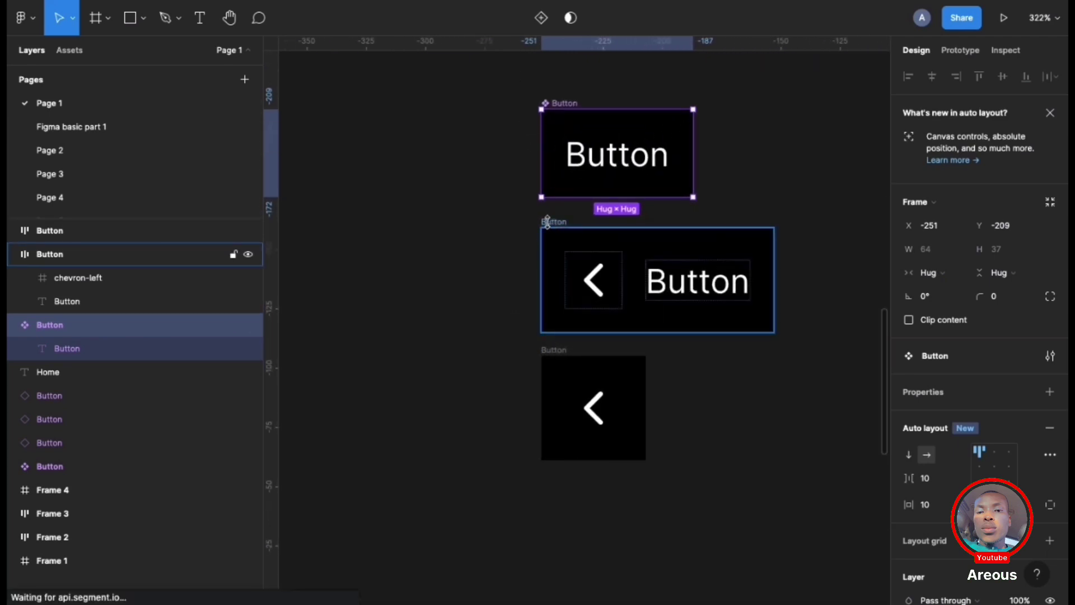
pyautogui.click(550, 224)
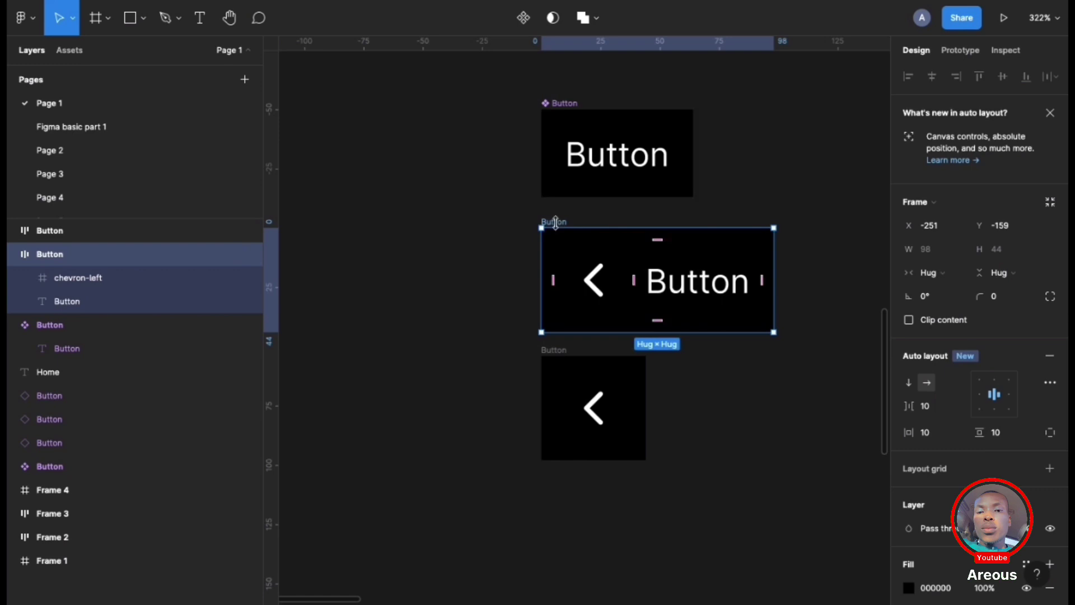
pyautogui.rightClick(552, 223)
pyautogui.moveTo(564, 238)
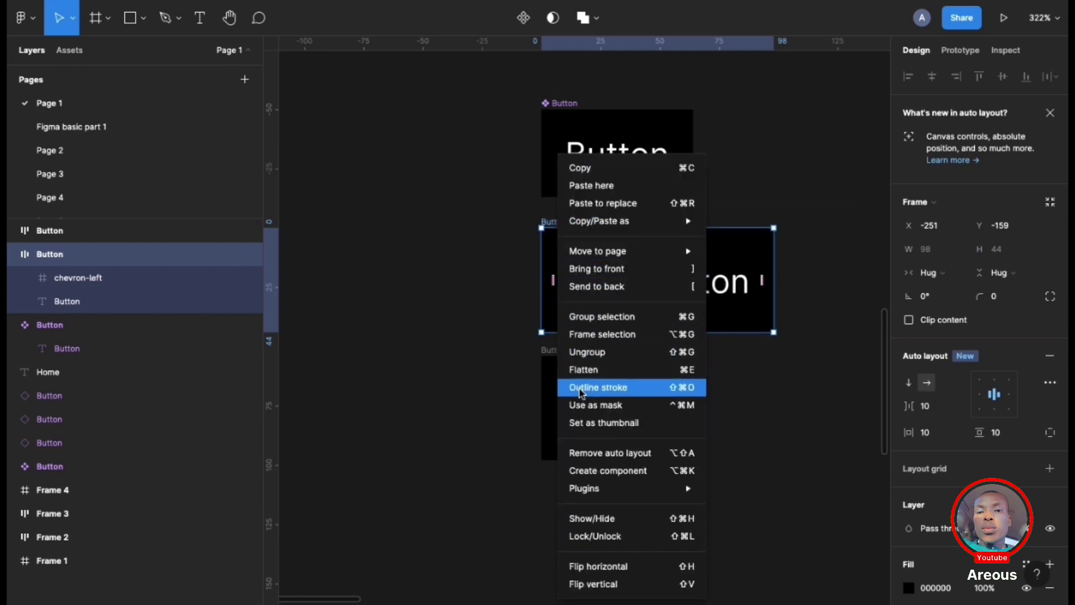
pyautogui.click(577, 471)
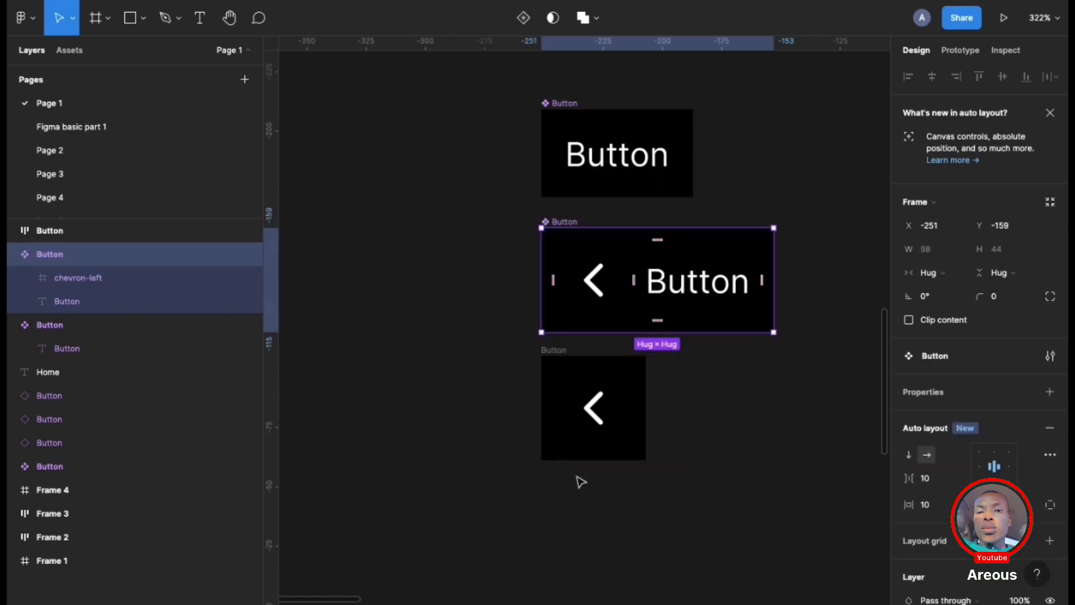
pyautogui.click(557, 353)
pyautogui.hotkey('ctrl', 'alt', 'k')
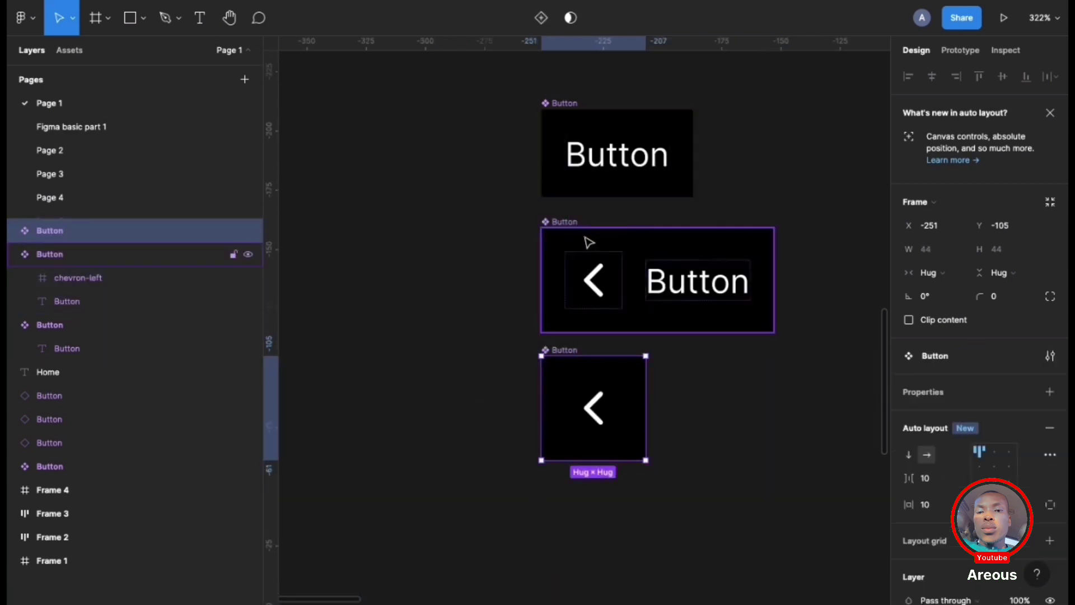
# Combine the three black button components as variants in one component set.
pyautogui.moveTo(485, 87); pyautogui.dragTo(790, 485)
pyautogui.click(936, 390)
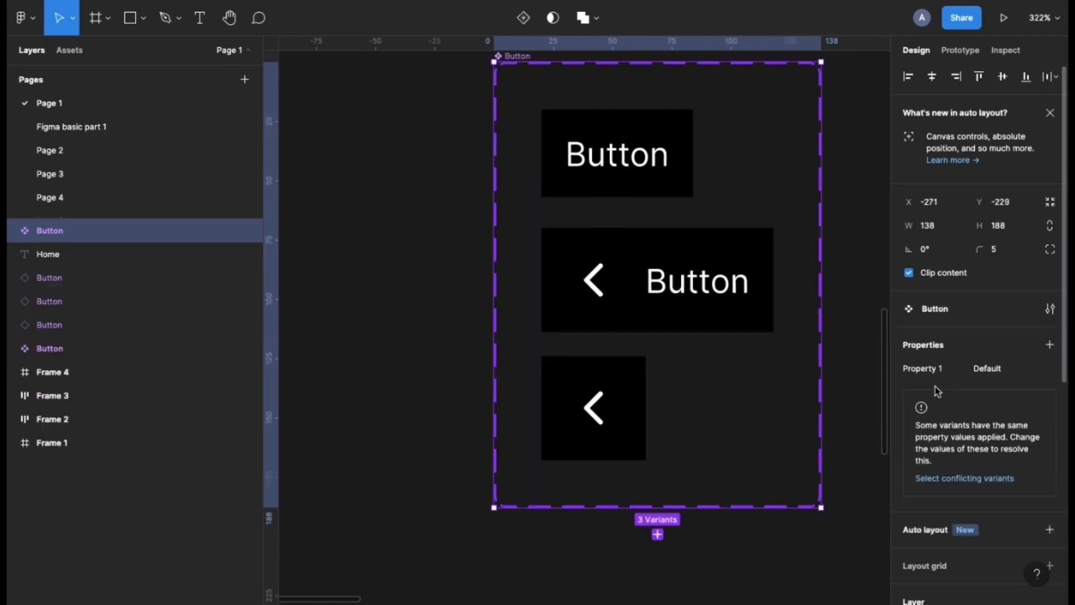
pyautogui.scroll(-5, 706, 415)
pyautogui.hscroll(3, 708, 414)
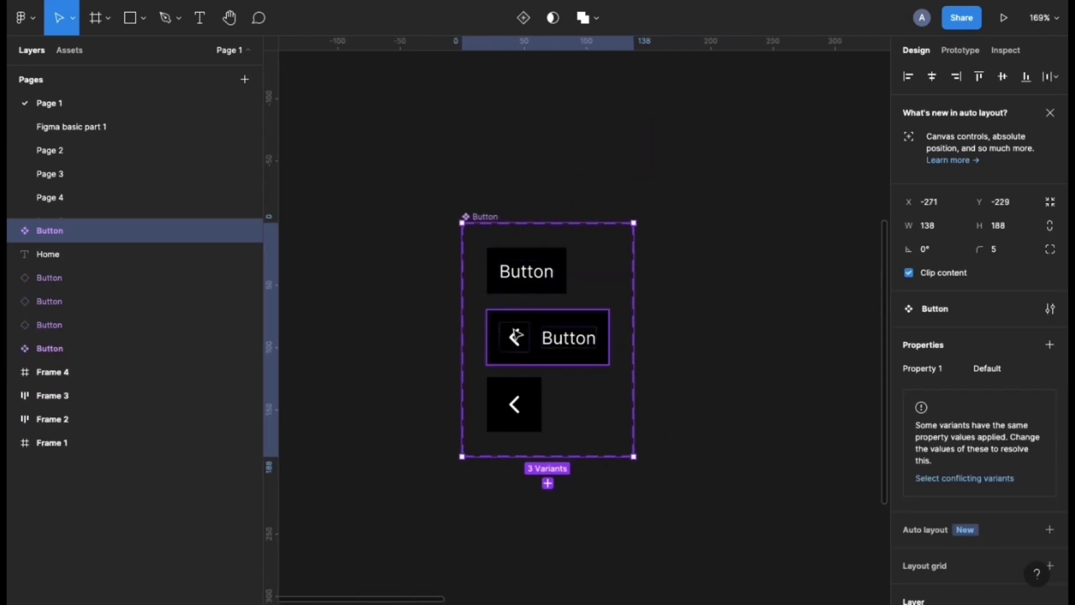
pyautogui.click(423, 404)
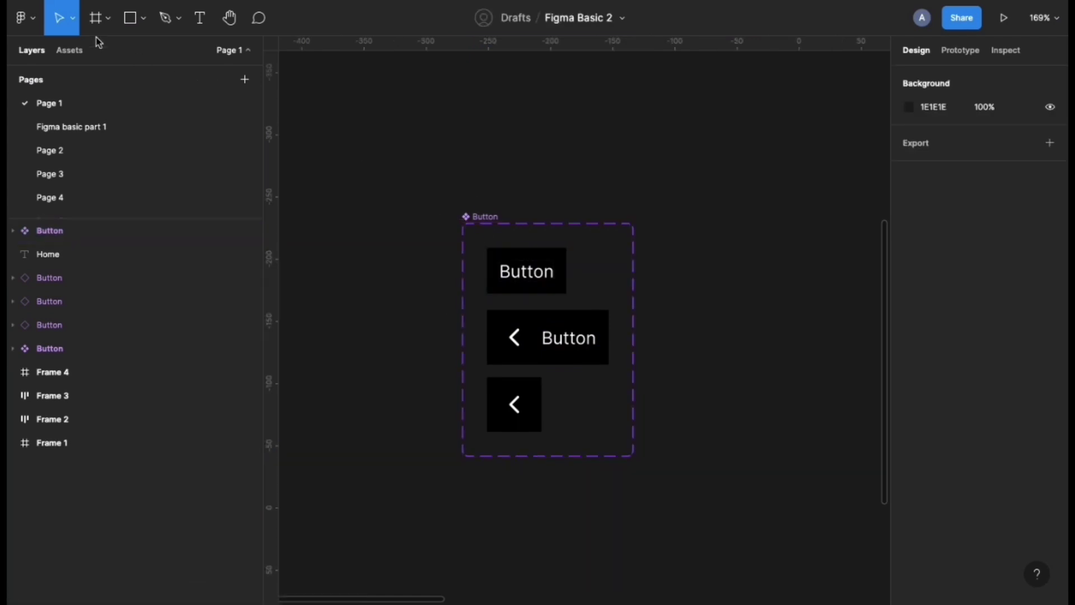
# Place a Button instance from the local components above the component set and check its Property 1 options.
pyautogui.click(61, 51)
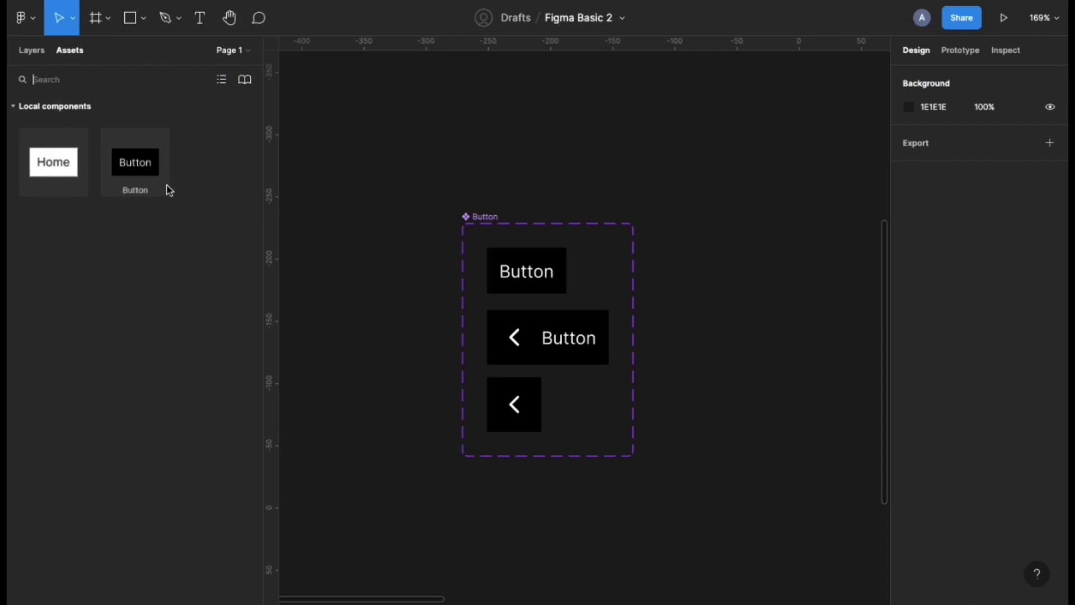
pyautogui.moveTo(128, 174); pyautogui.dragTo(420, 176)
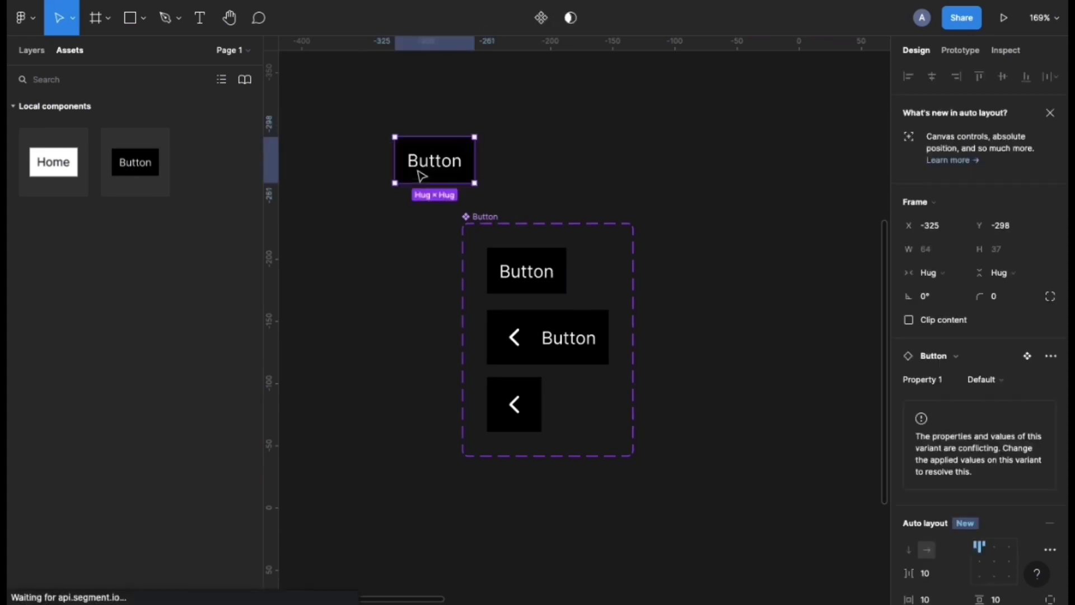
pyautogui.click(991, 379)
pyautogui.click(994, 382)
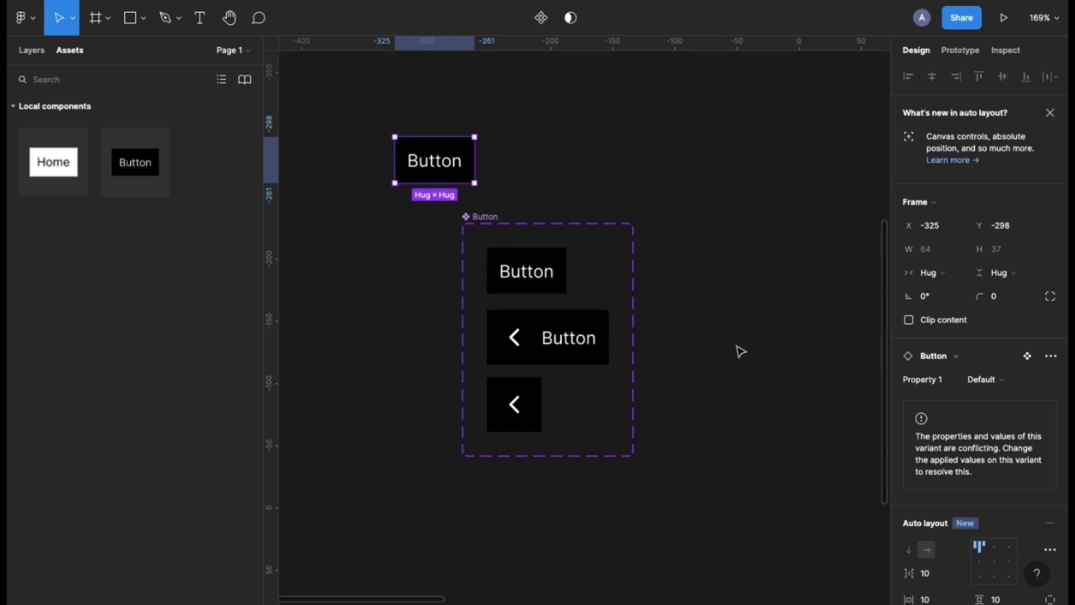
pyautogui.click(970, 385)
pyautogui.click(863, 391)
pyautogui.press('Escape')
# Examine the text-only variant's layer name and the Property 1 values of the Button component set.
pyautogui.click(537, 271)
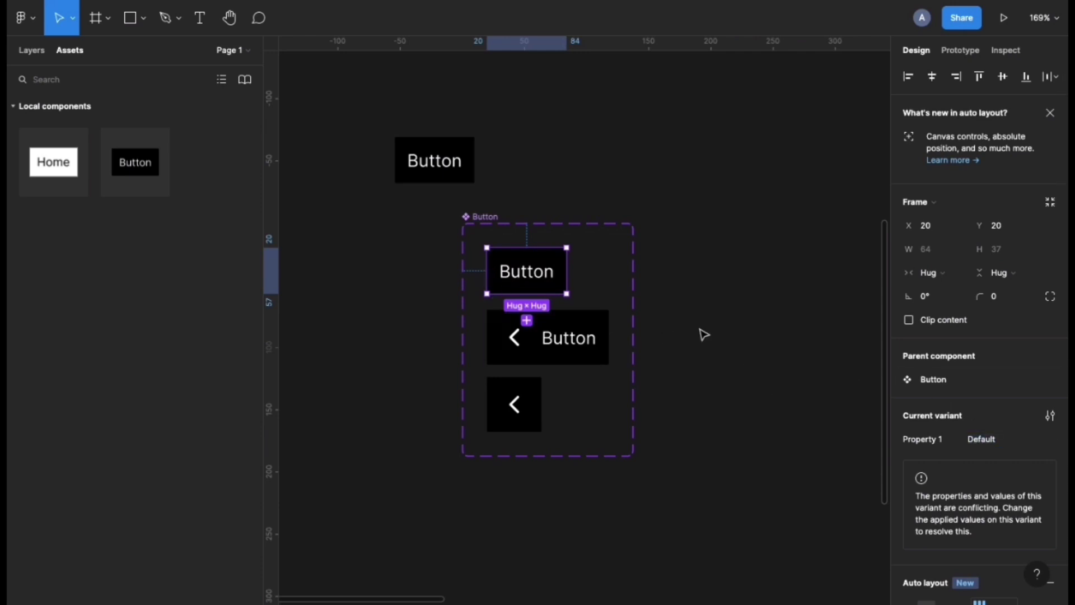
pyautogui.click(31, 50)
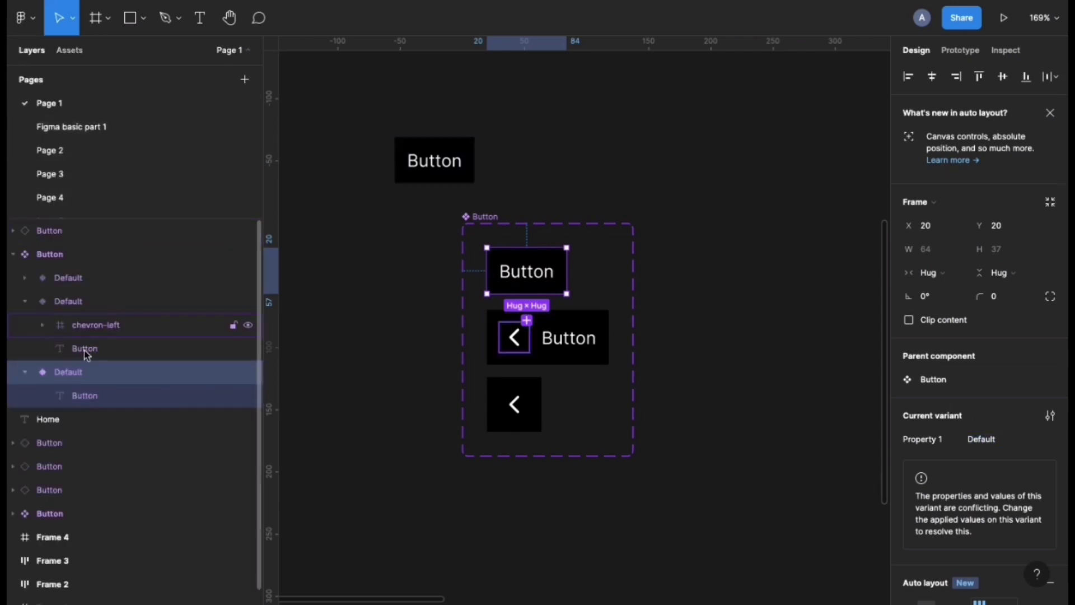
pyautogui.doubleClick(83, 373)
pyautogui.click(139, 379)
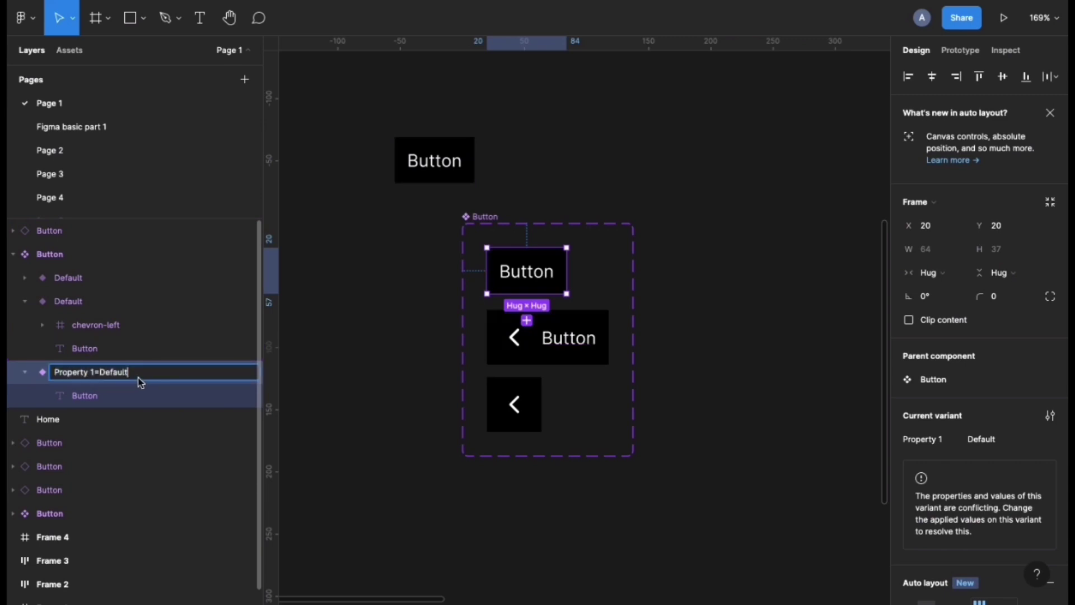
pyautogui.click(312, 418)
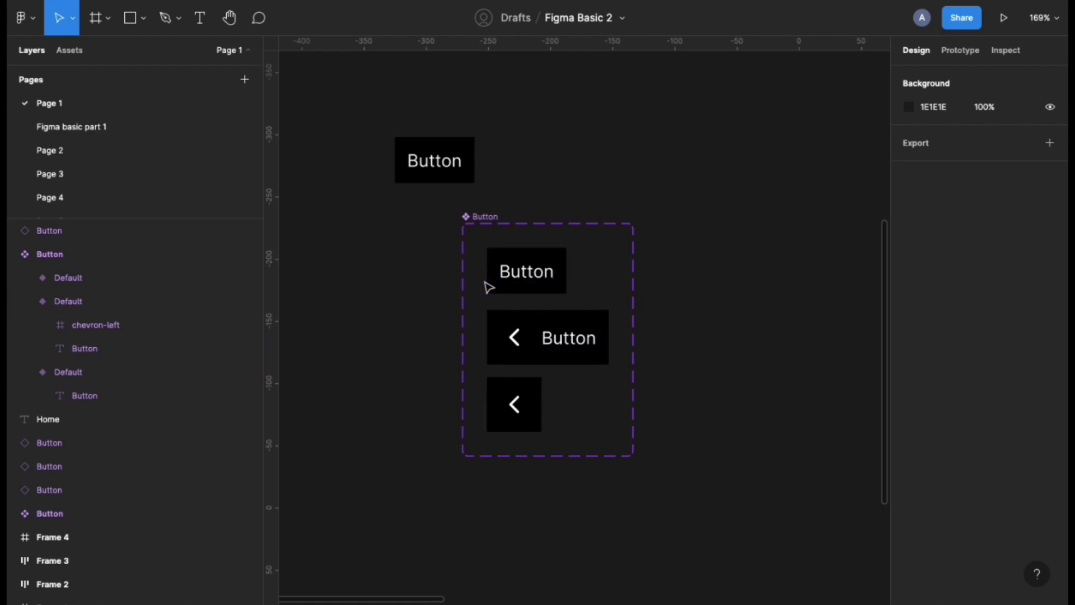
pyautogui.click(477, 219)
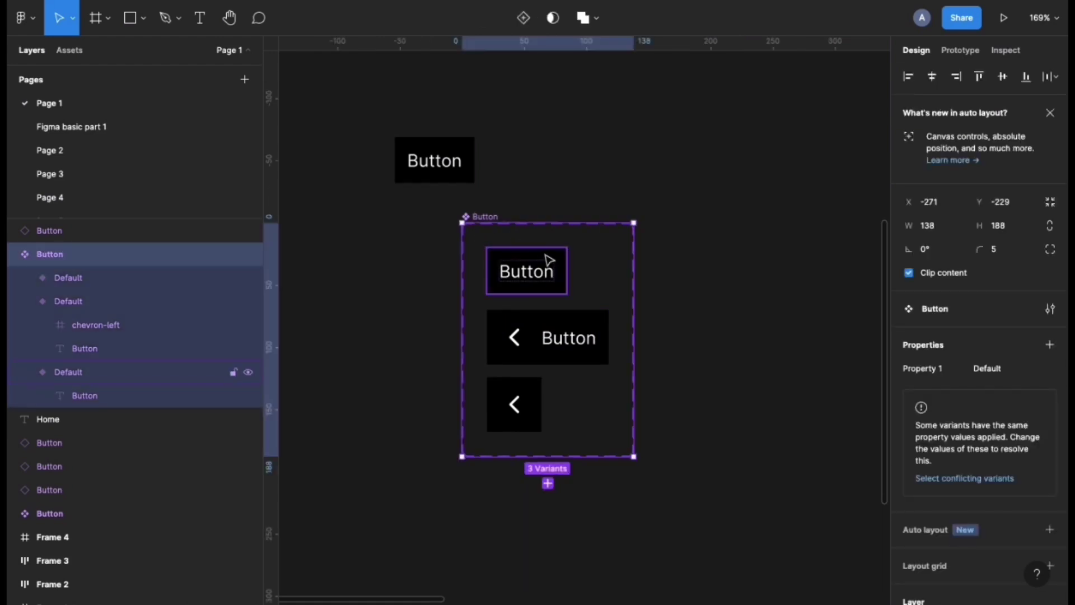
pyautogui.click(533, 295)
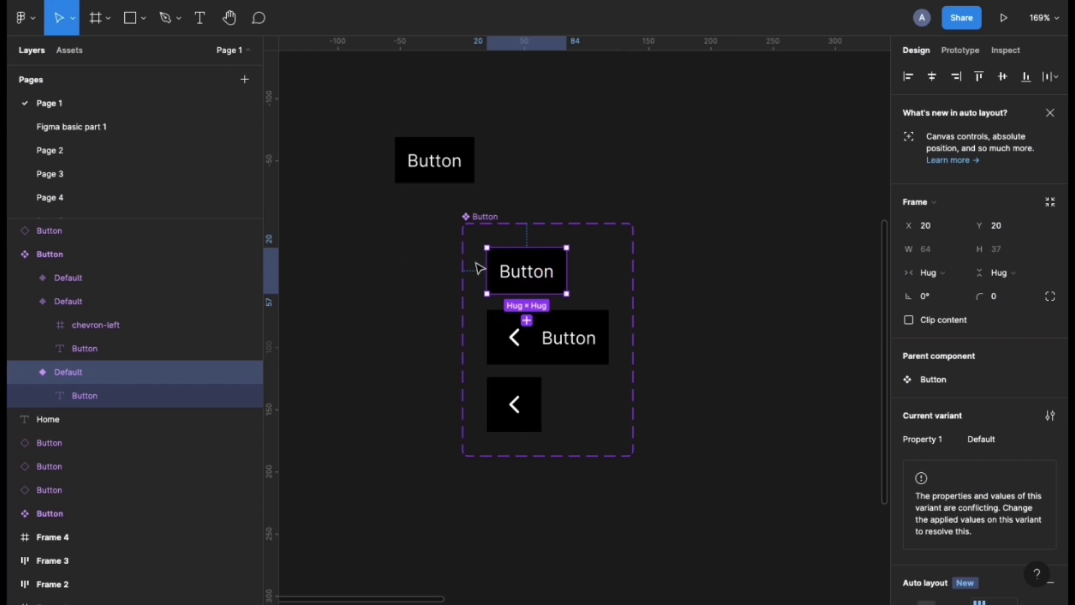
pyautogui.click(436, 289)
# Move all three button variants out of the component set onto the empty canvas and check the text-only one's name.
pyautogui.moveTo(480, 264); pyautogui.dragTo(570, 423)
pyautogui.moveTo(559, 317); pyautogui.dragTo(408, 350)
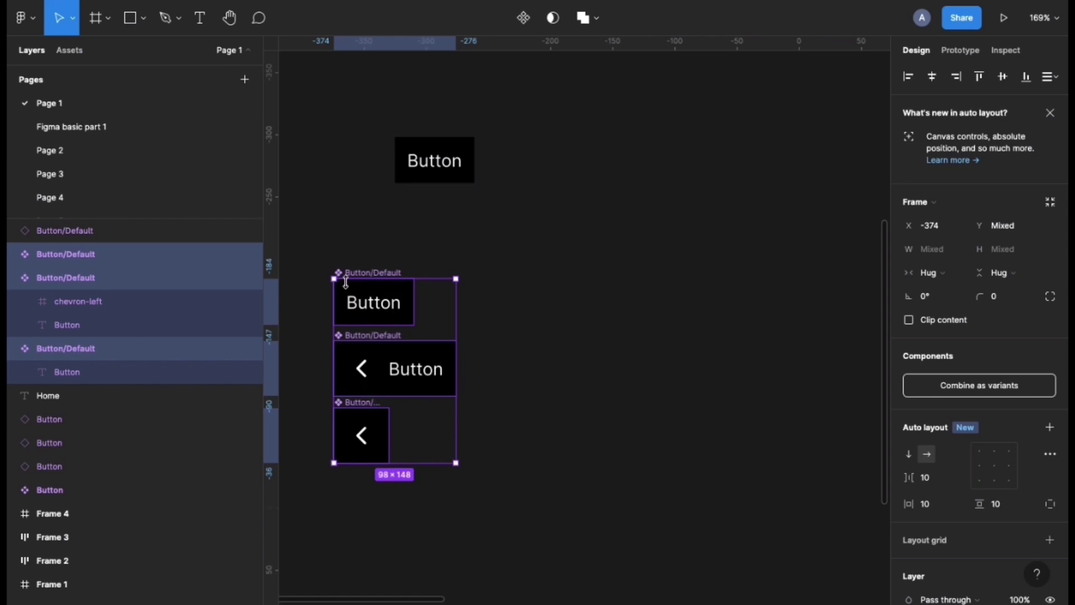
pyautogui.click(358, 266)
pyautogui.click(363, 273)
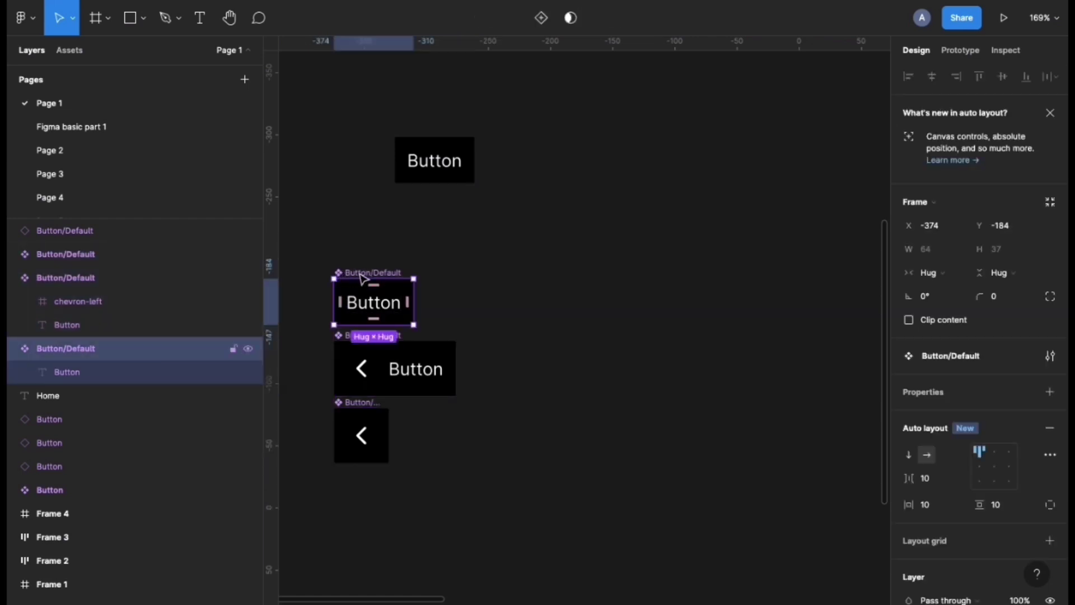
pyautogui.doubleClick(390, 273)
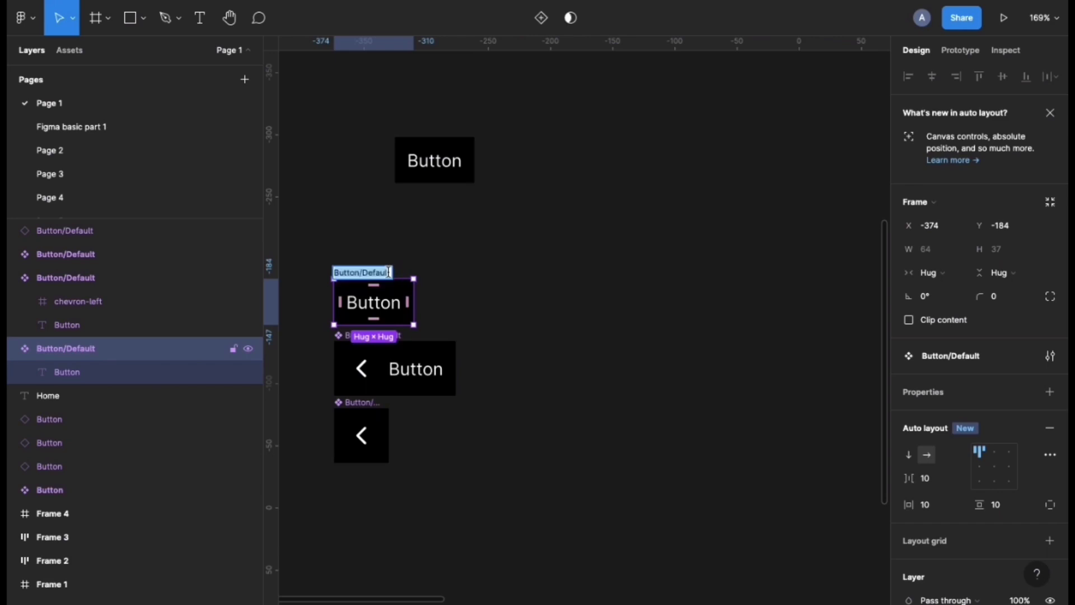
pyautogui.click(319, 335)
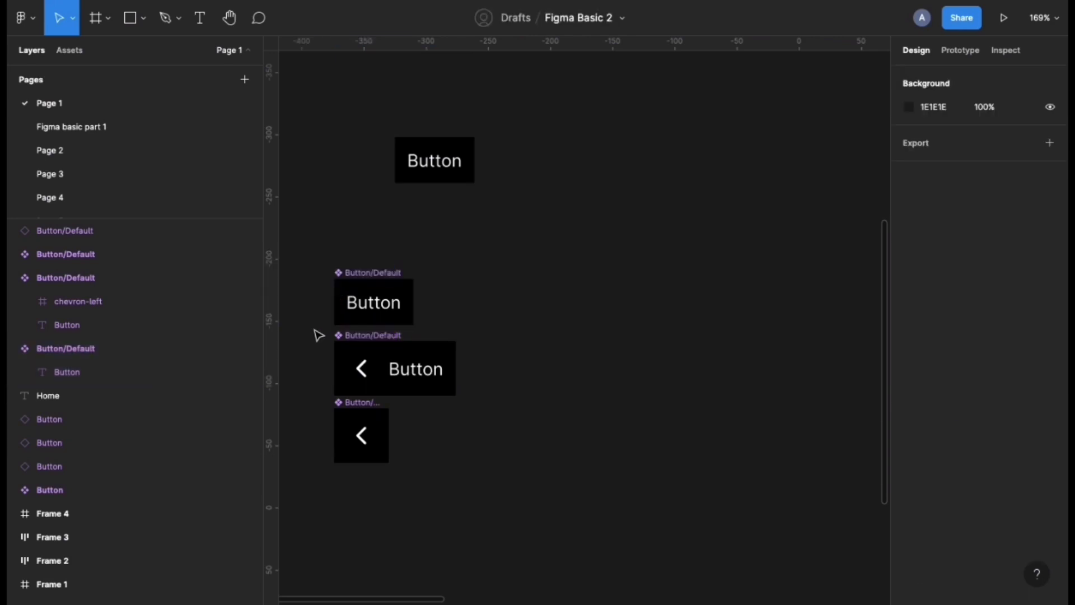
# Rename the chevron-and-text button component as Button/icon.
pyautogui.click(376, 337)
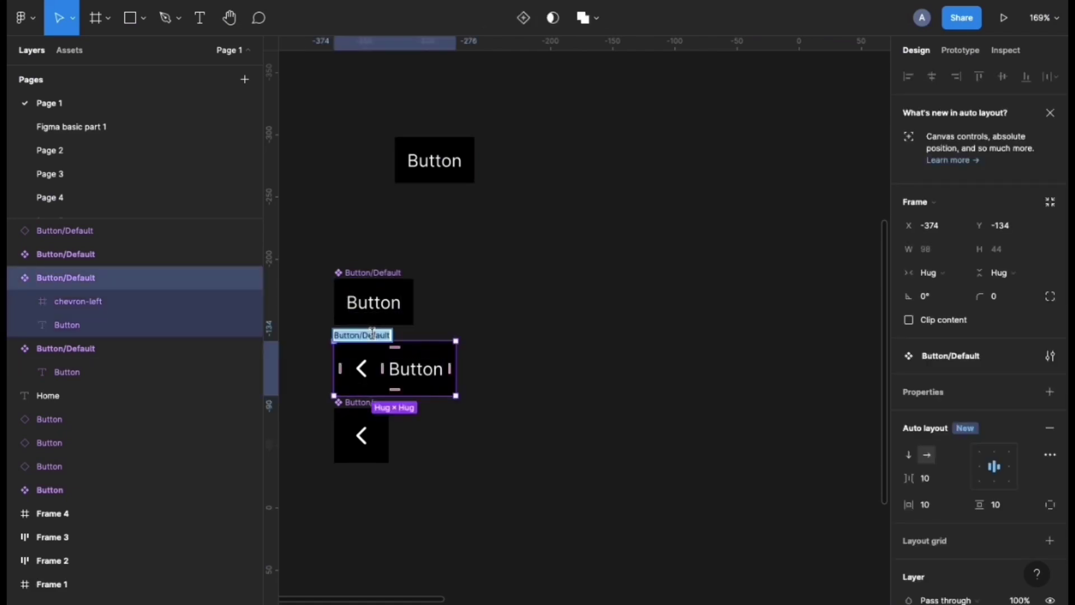
pyautogui.doubleClick(375, 335)
pyautogui.write('Icon')
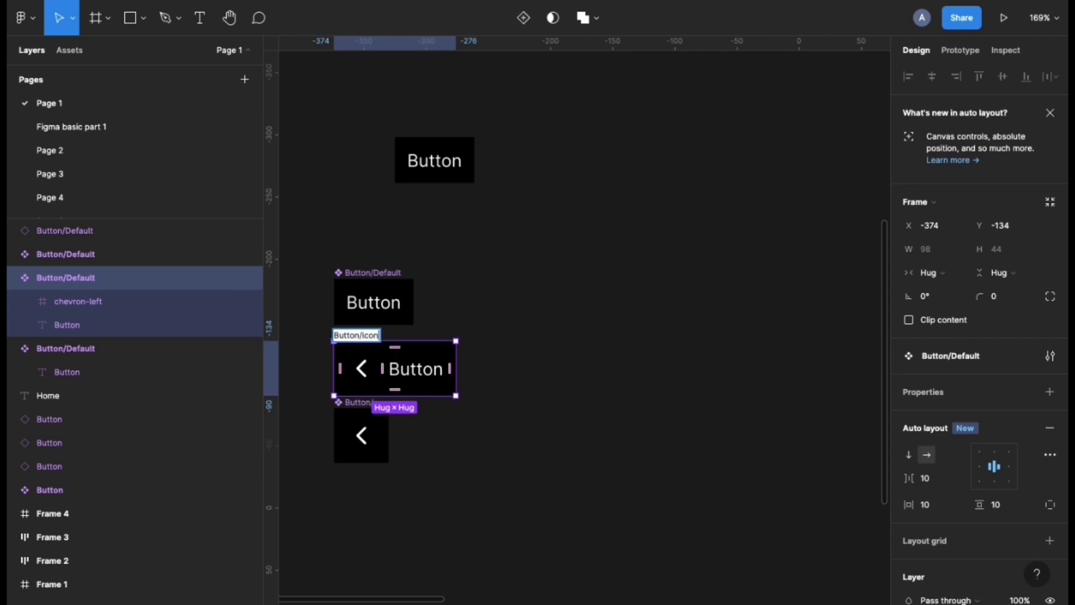
pyautogui.press('Return')
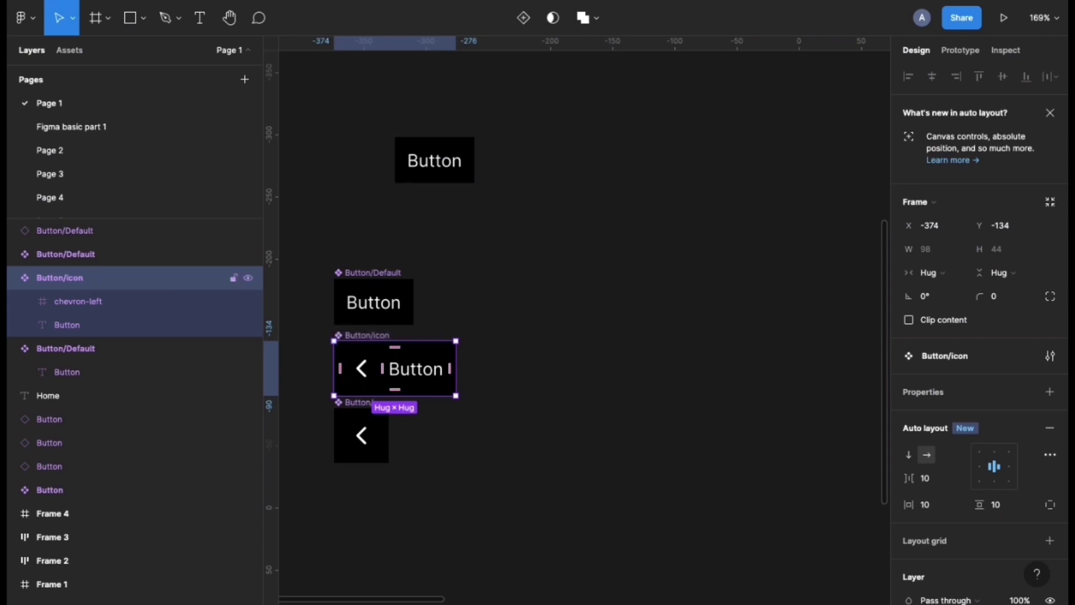
# Rename the chevron-only button component as Button/Icon only.
pyautogui.doubleClick(350, 403)
pyautogui.doubleClick(375, 403)
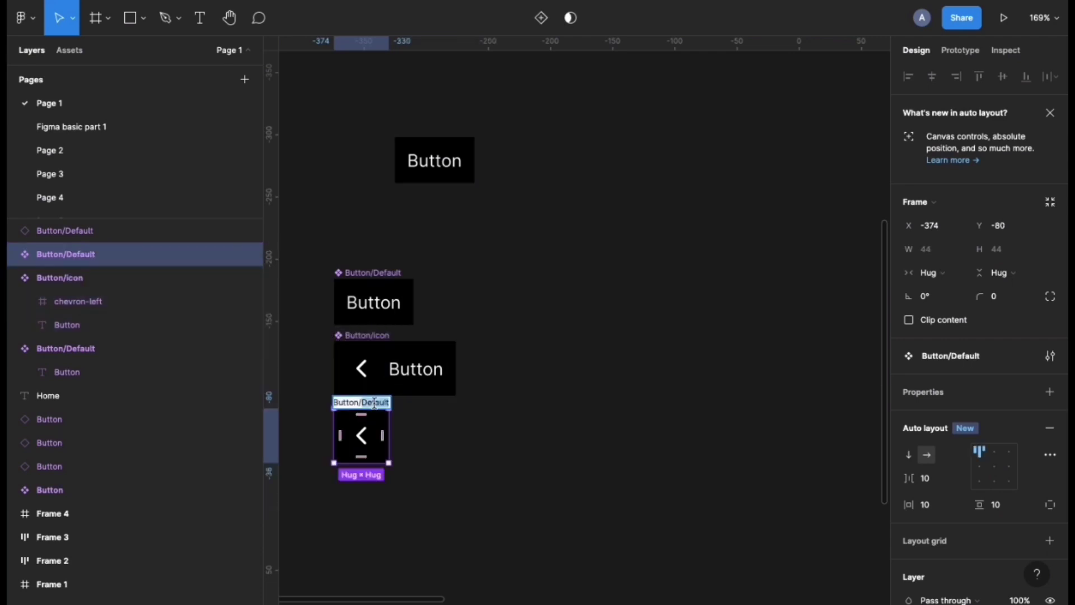
pyautogui.write('Icon only')
pyautogui.press('Return')
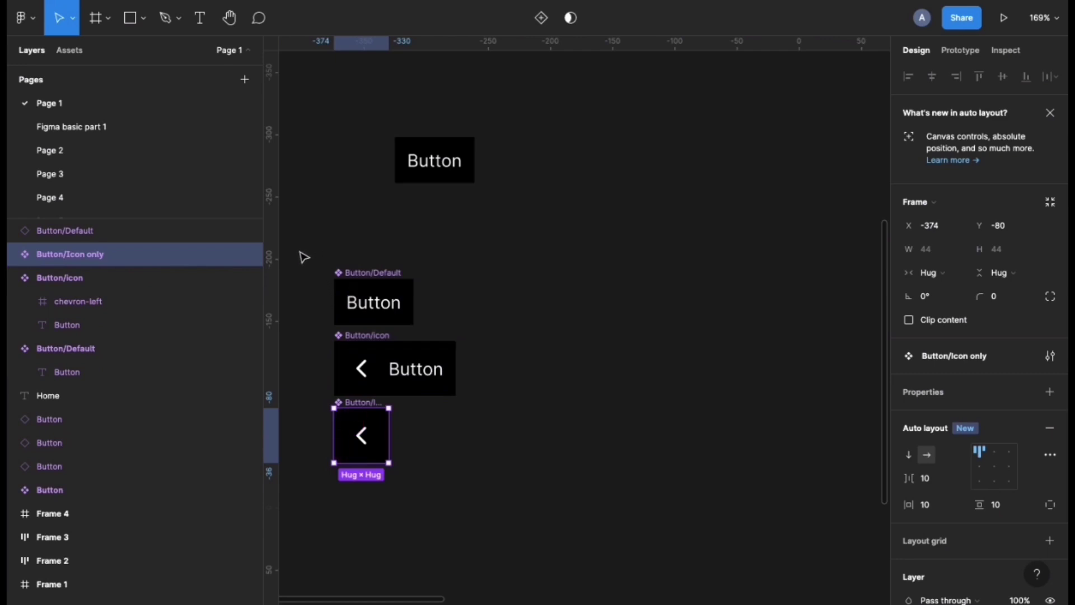
# Combine the three renamed button components as variants in one component set.
pyautogui.moveTo(301, 253); pyautogui.dragTo(479, 486)
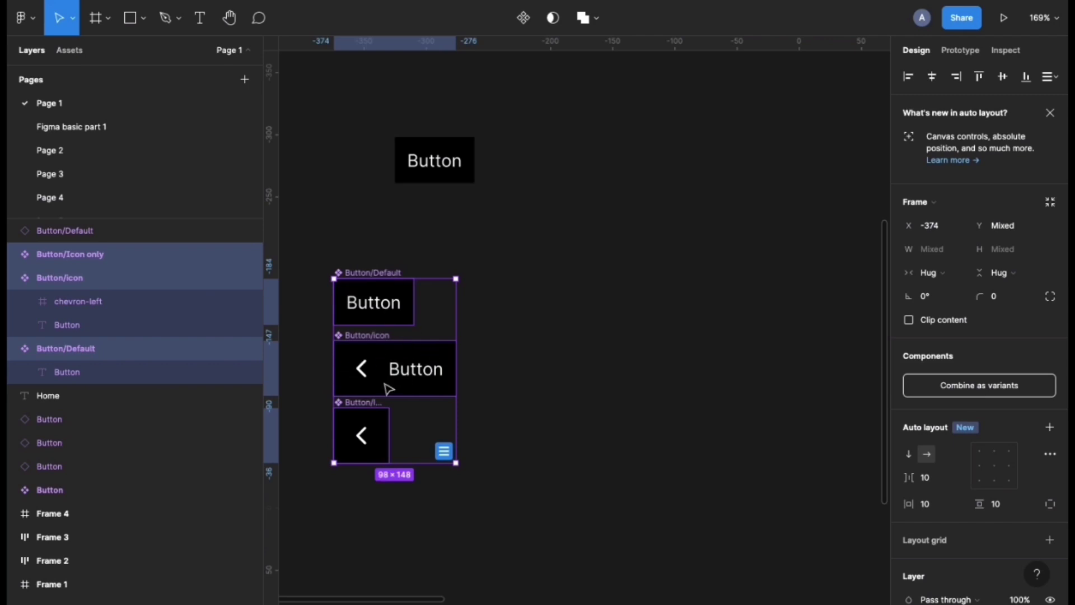
pyautogui.click(955, 387)
pyautogui.click(557, 369)
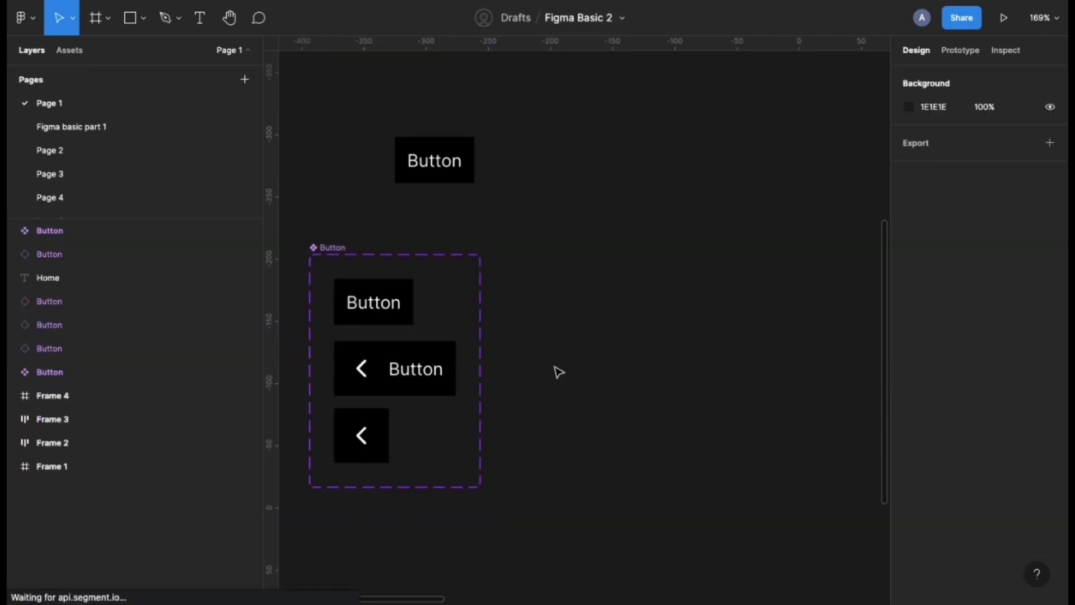
# Delete the old Button instance above the component set.
pyautogui.click(434, 169)
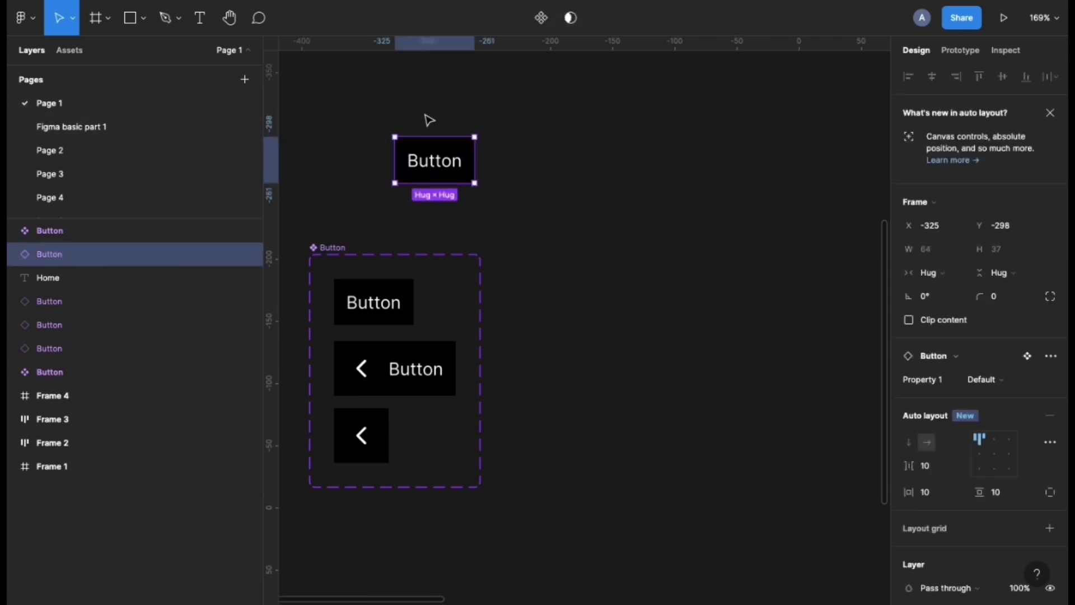
pyautogui.press('Return')
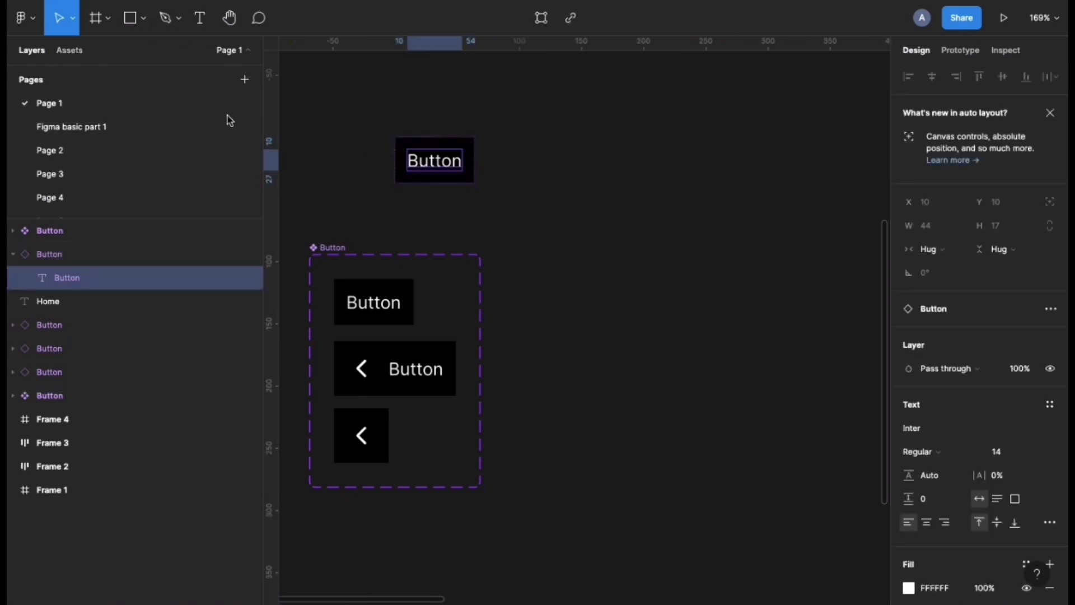
pyautogui.click(378, 179)
pyautogui.click(431, 162)
pyautogui.press('Delete')
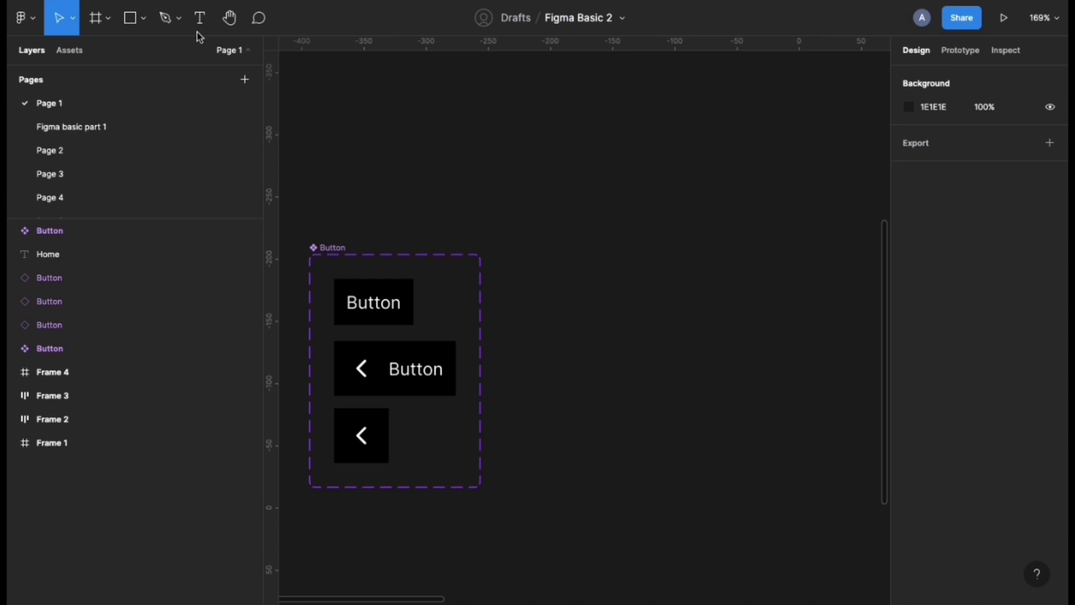
# Place a new Button instance from the local components beside the set, try its Icon only variant and set Property 1 to icon.
pyautogui.click(78, 59)
pyautogui.moveTo(110, 165); pyautogui.dragTo(624, 209)
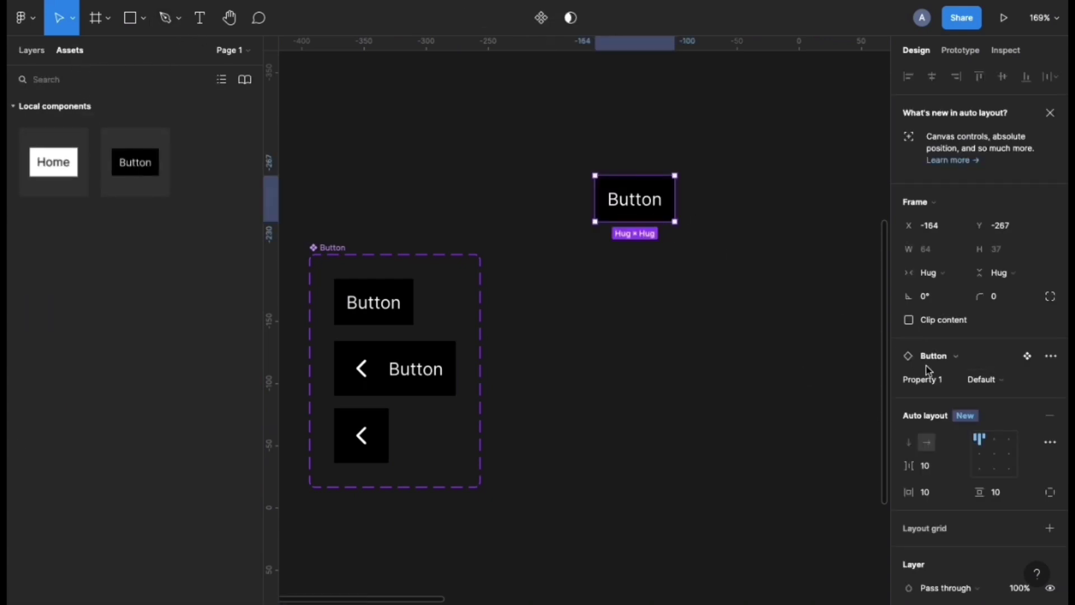
pyautogui.click(1005, 382)
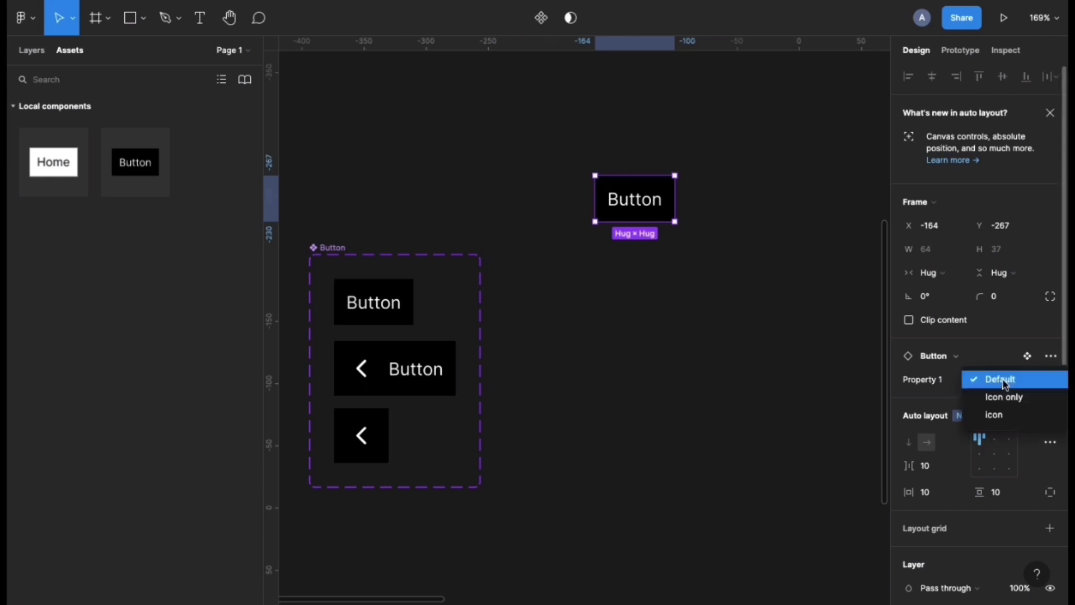
pyautogui.click(987, 395)
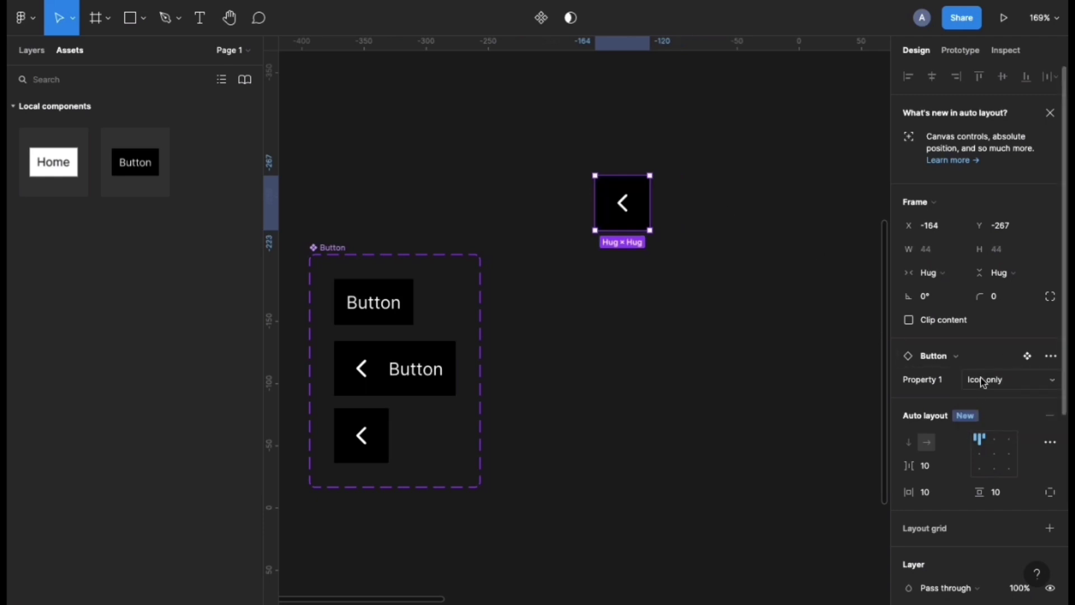
pyautogui.click(984, 382)
pyautogui.click(987, 396)
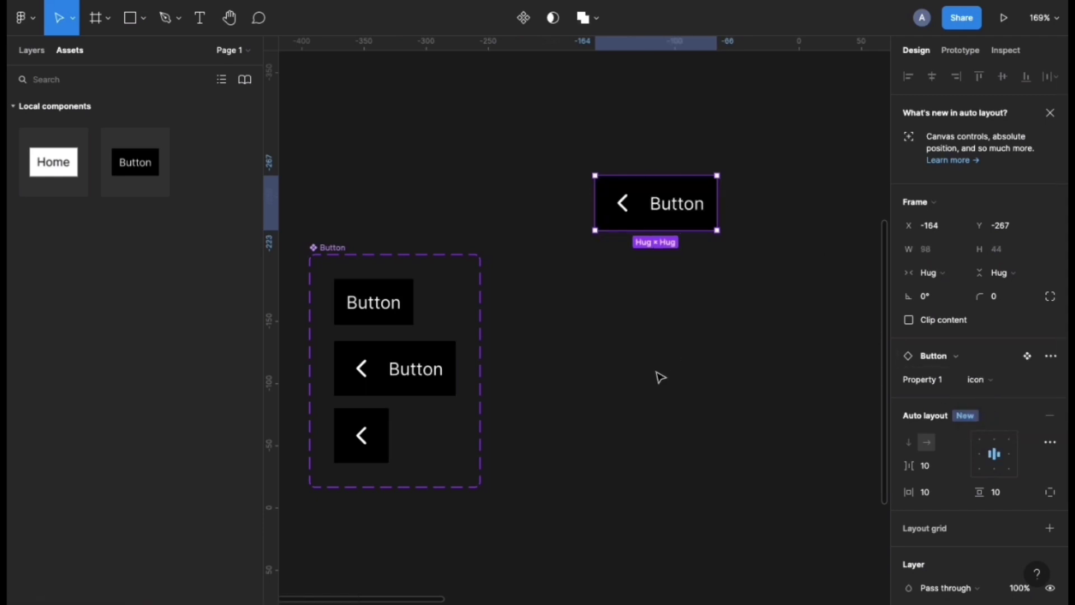
# Replace the instance's label text with "HOme".
pyautogui.doubleClick(673, 206)
pyautogui.write('O')
pyautogui.press('BackSpace')
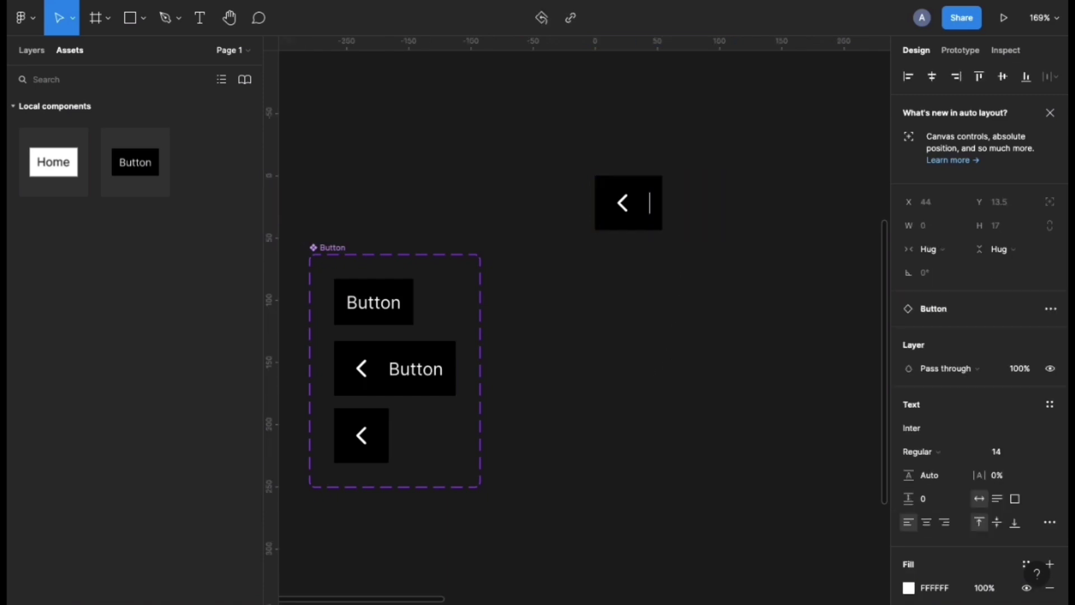
pyautogui.write('HOme')
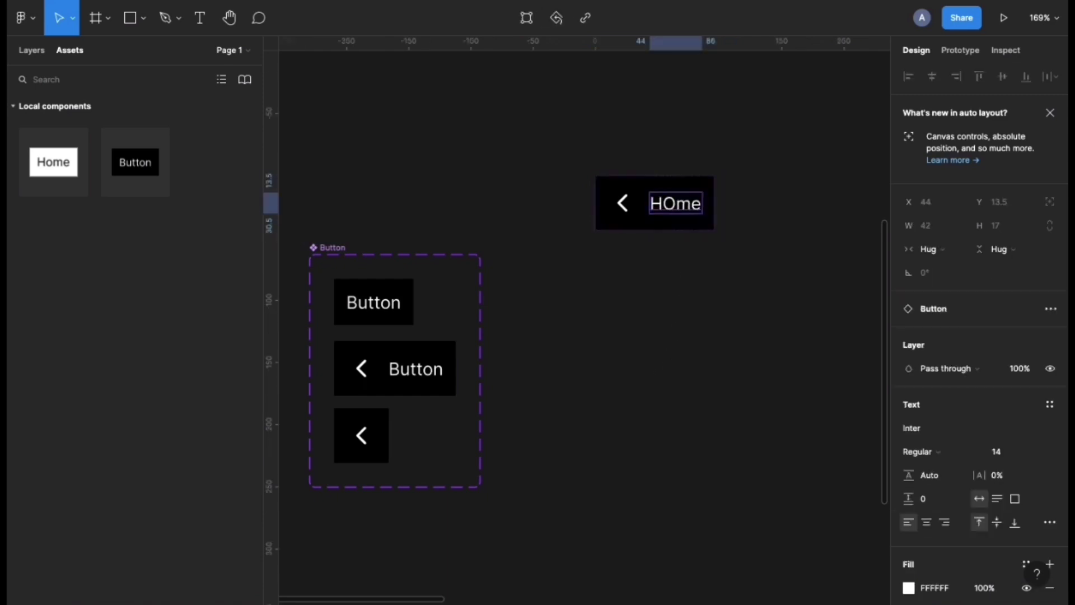
pyautogui.click(671, 268)
# Switch the relabelled instance's Property 1 to Default and back to icon to test the text override.
pyautogui.click(664, 181)
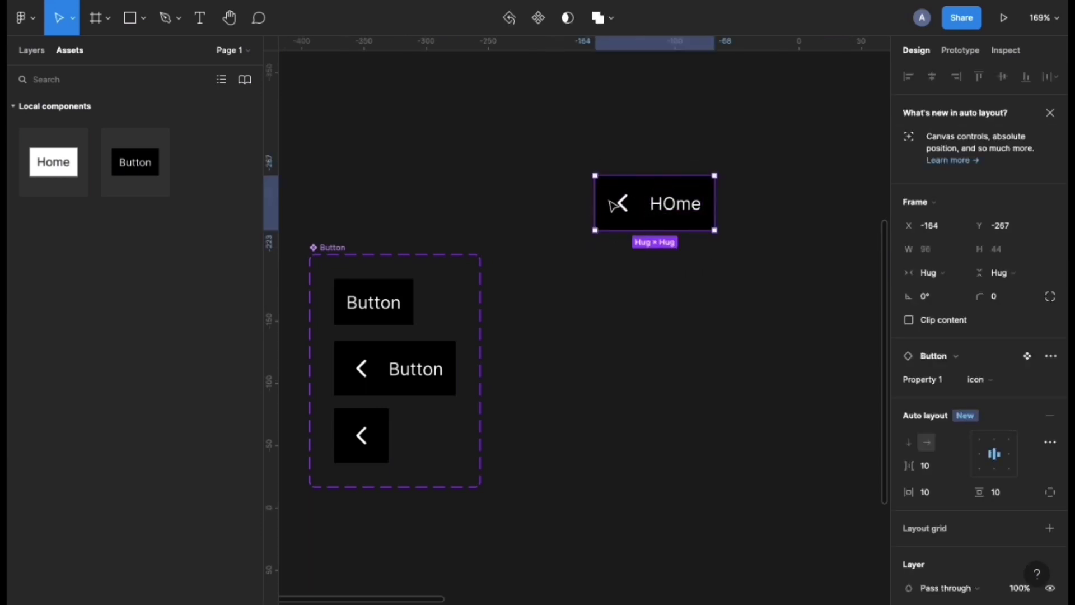
pyautogui.click(995, 383)
pyautogui.click(1005, 344)
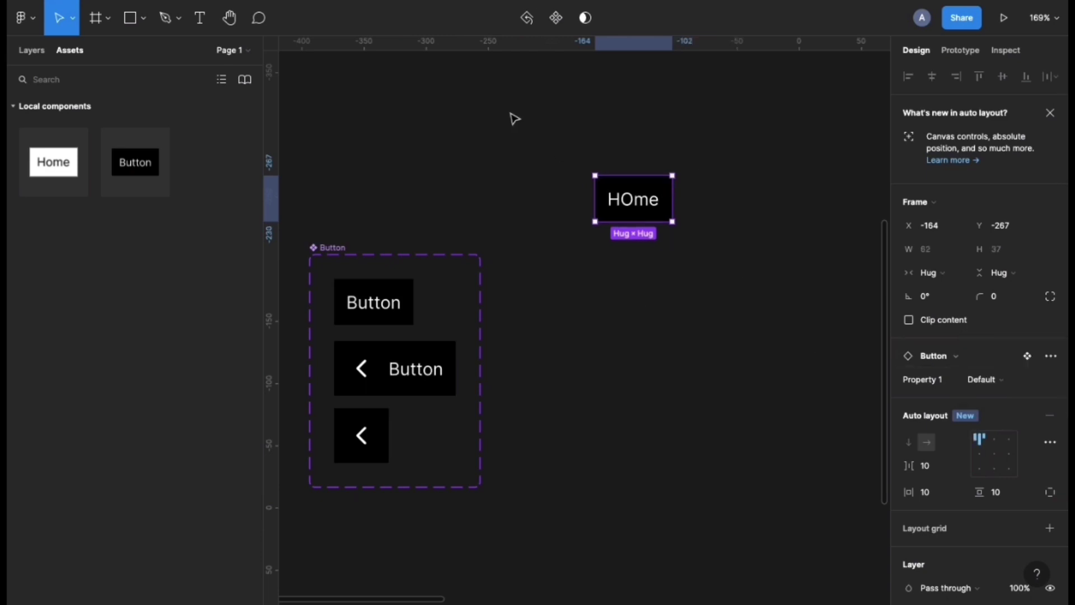
pyautogui.click(972, 382)
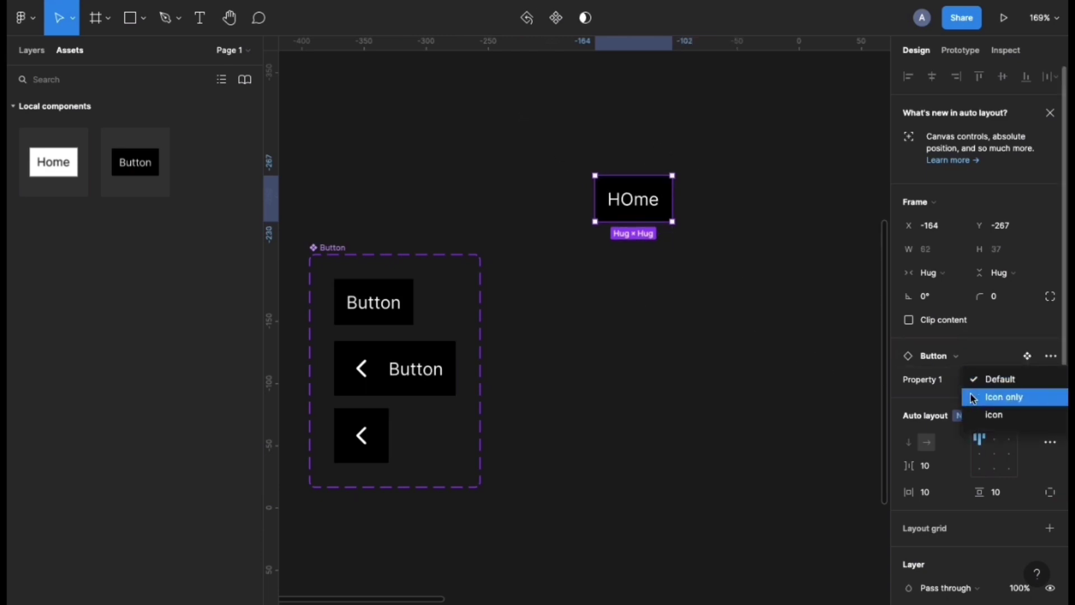
pyautogui.click(977, 414)
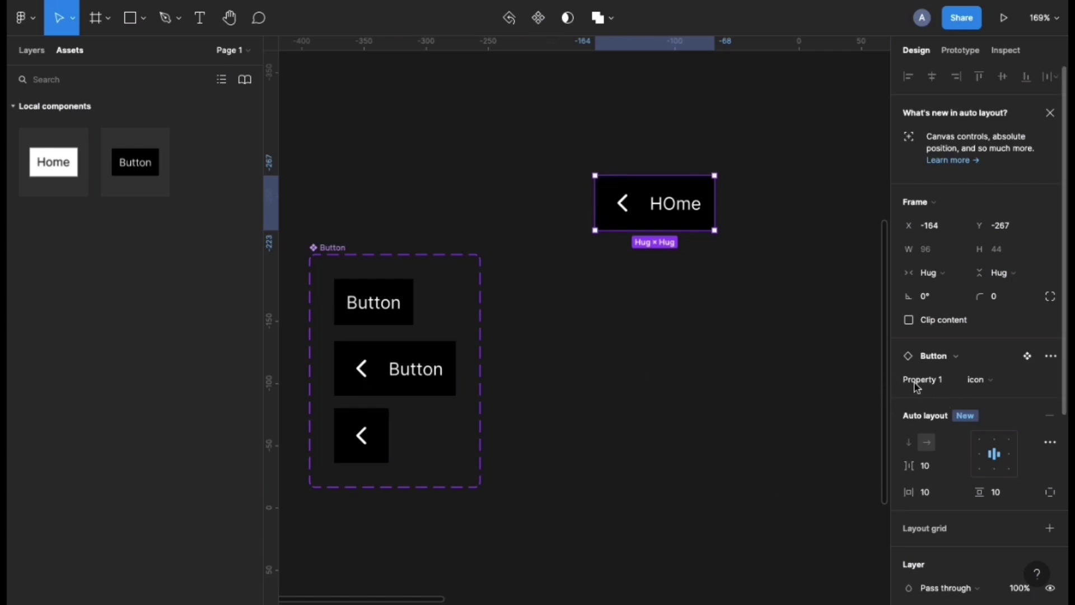
# Rename the Button component set's Property 1 as Type.
pyautogui.click(343, 246)
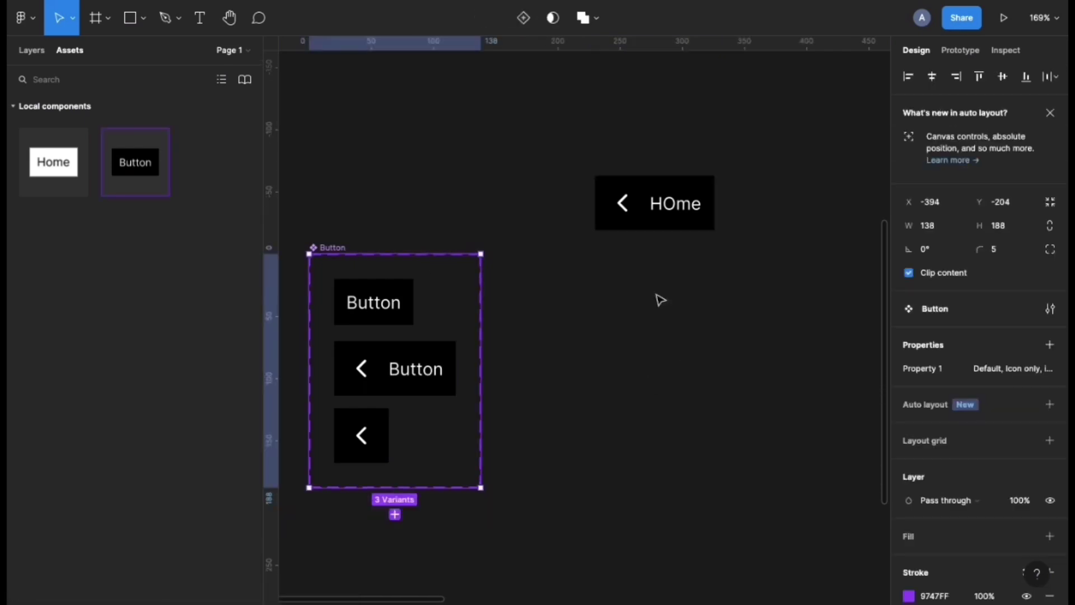
pyautogui.click(923, 378)
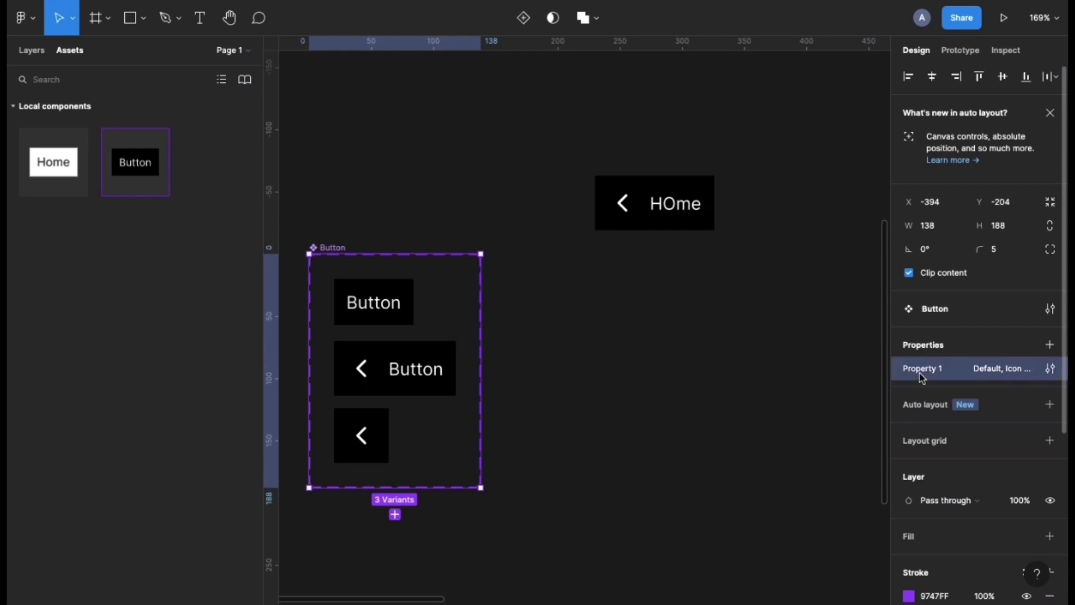
pyautogui.click(636, 361)
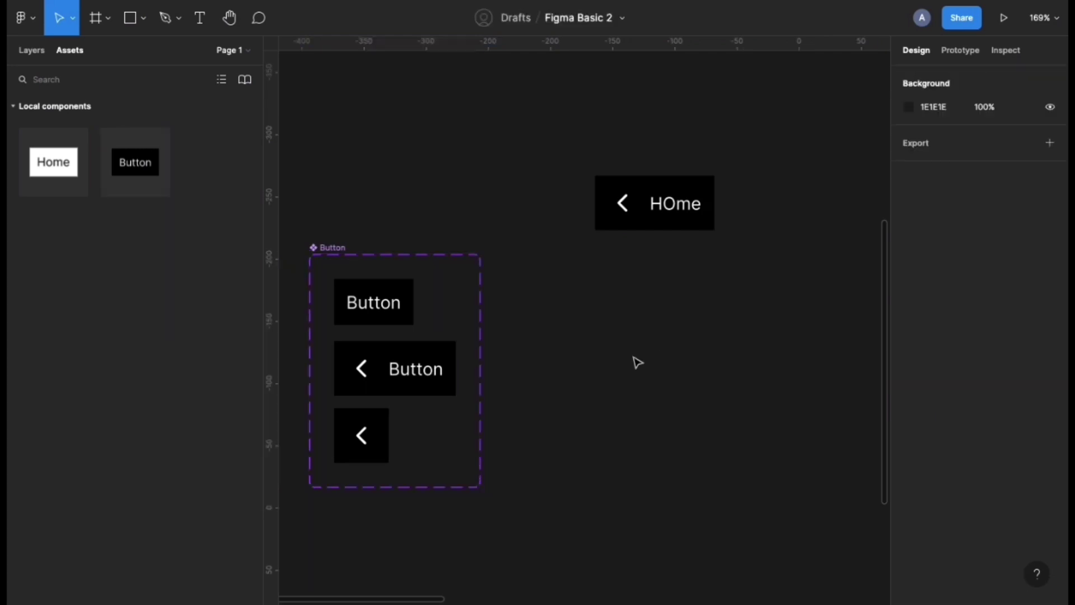
pyautogui.click(333, 254)
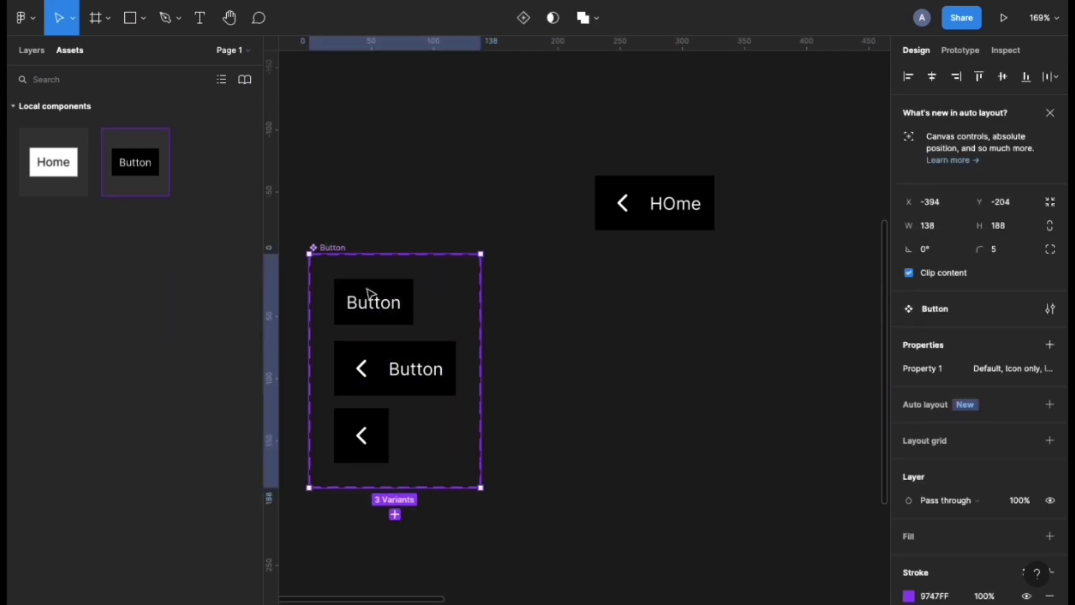
pyautogui.doubleClick(925, 369)
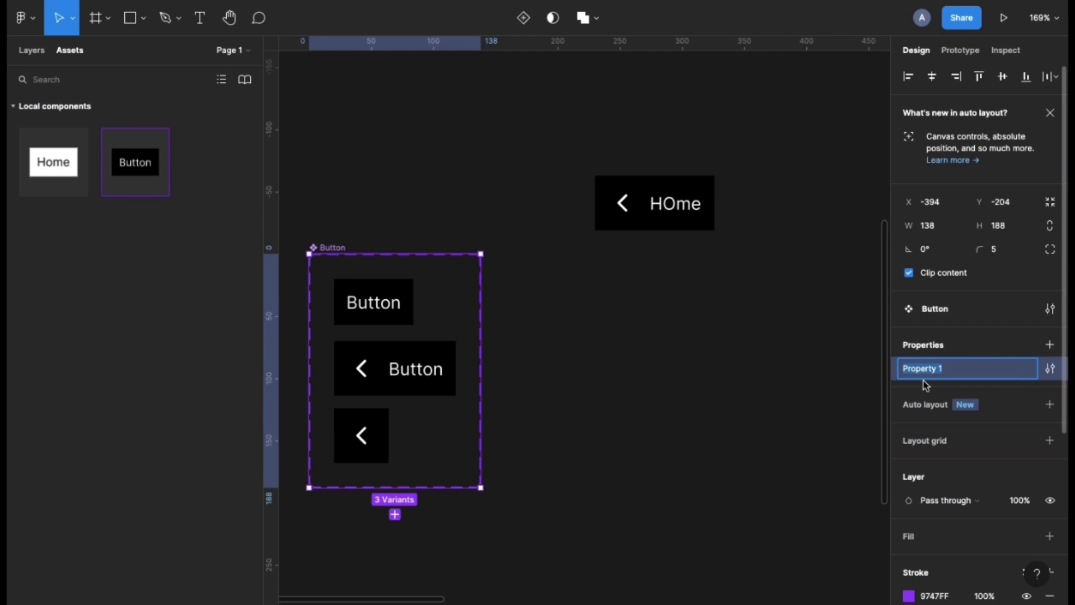
pyautogui.press('BackSpace')
pyautogui.write('Type')
pyautogui.press('Return')
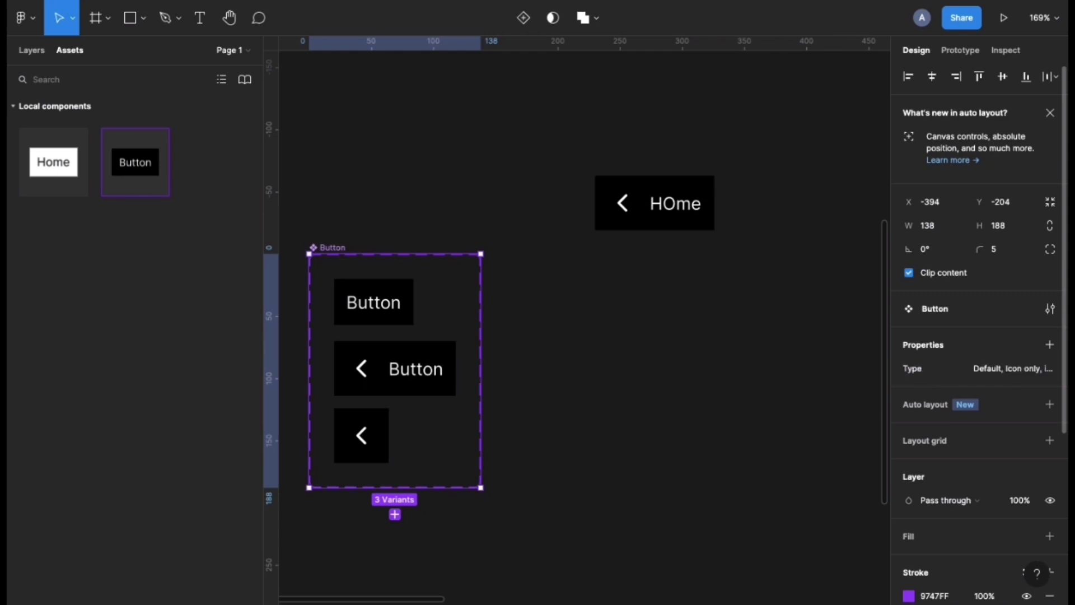
pyautogui.click(582, 392)
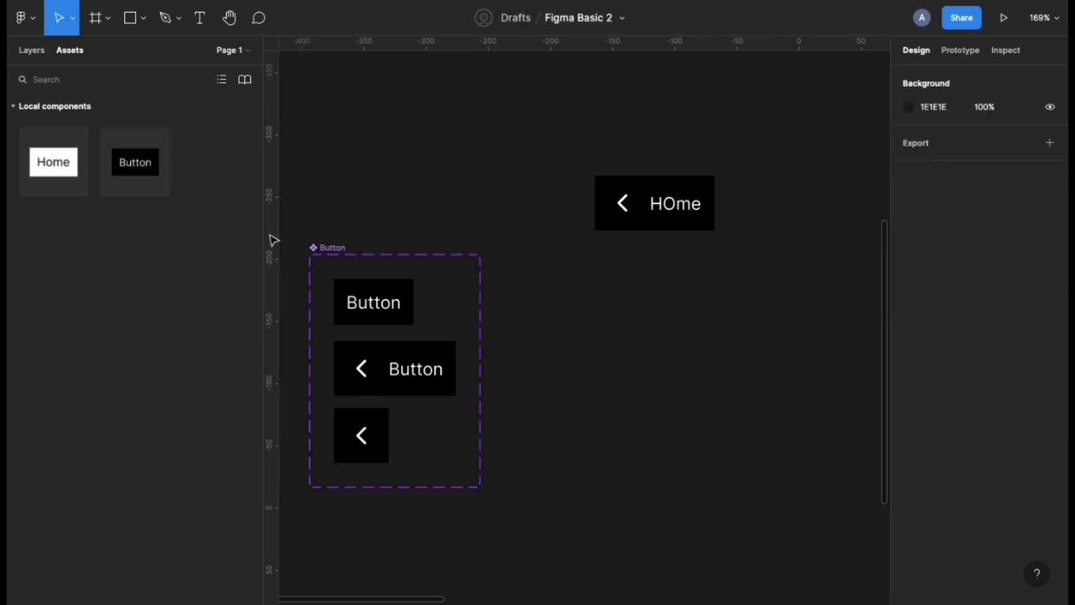
# Place another Button instance from the local components beside the set, try its Icon only variant and set Type to icon.
pyautogui.moveTo(148, 171); pyautogui.dragTo(597, 340)
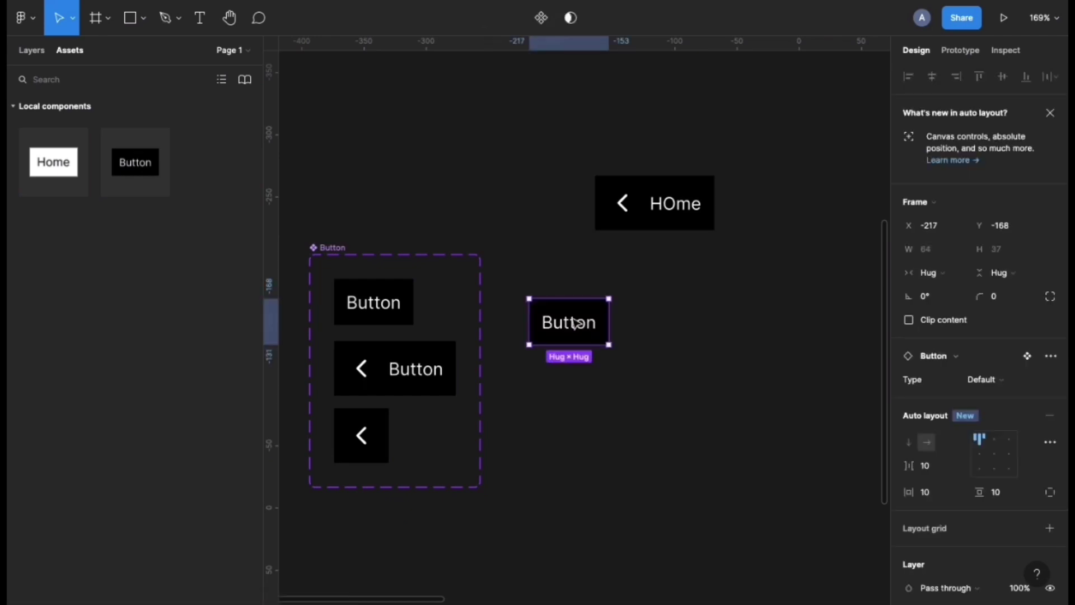
pyautogui.click(989, 386)
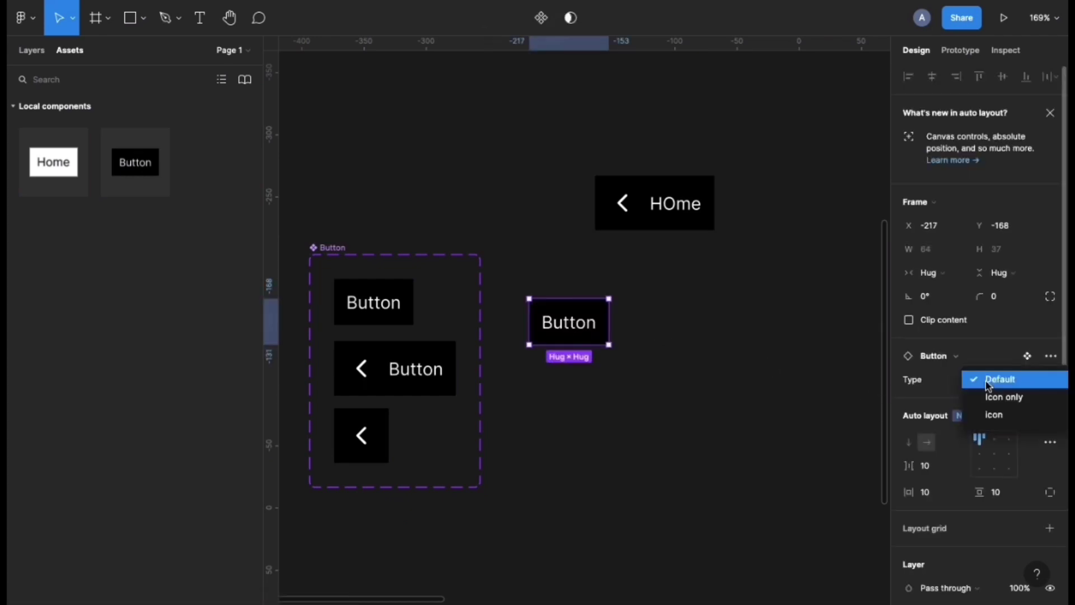
pyautogui.click(989, 398)
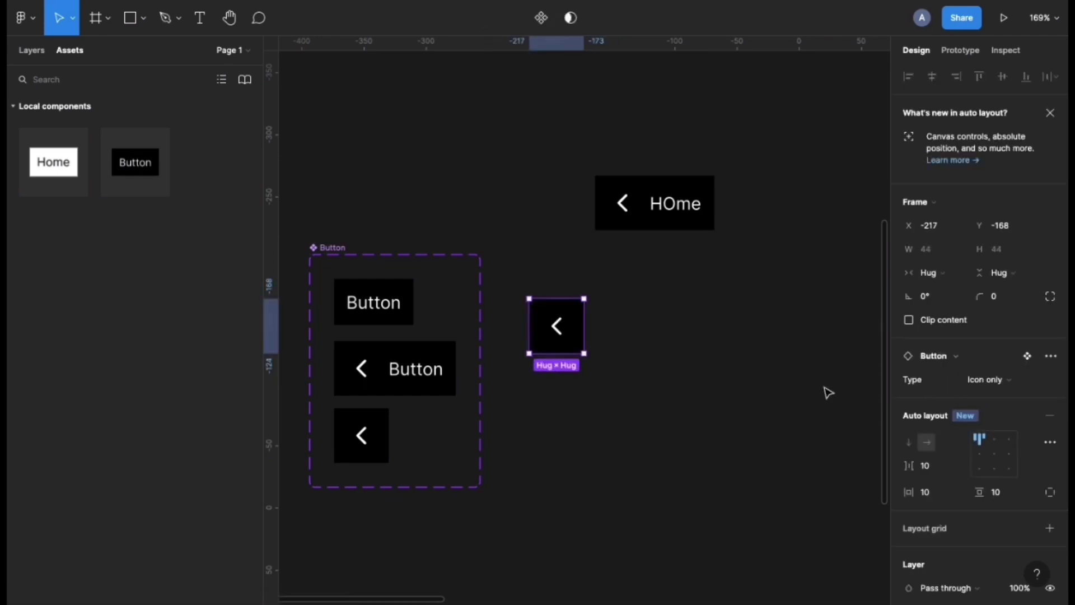
pyautogui.click(987, 385)
pyautogui.click(987, 396)
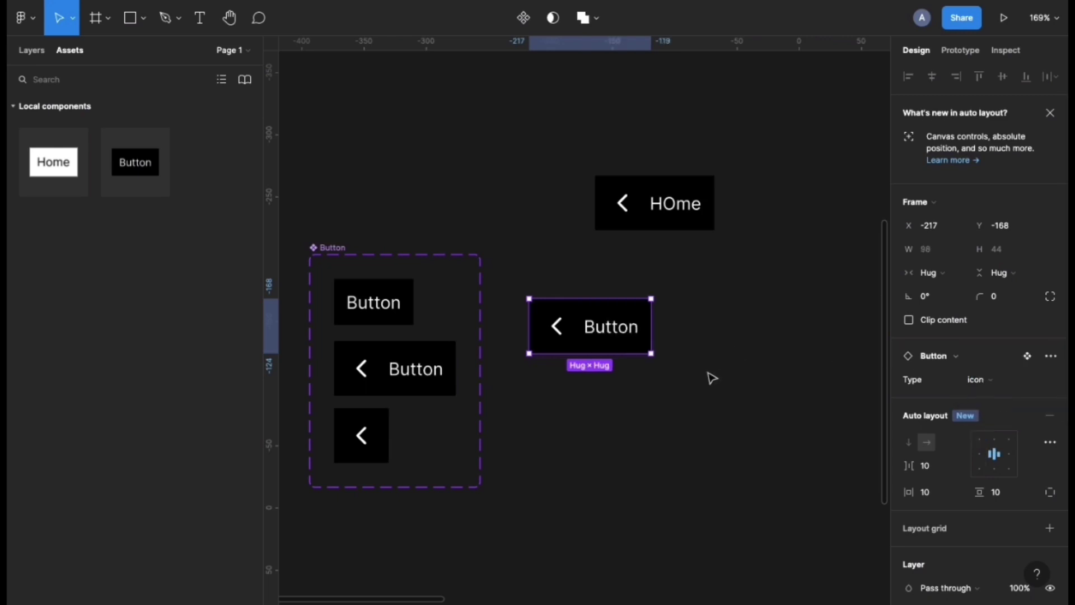
# Place a copy of the icon Button instance lower on the canvas and detach it from its main component.
pyautogui.scroll(-5, 680, 420)
pyautogui.scroll(-4, 683, 423)
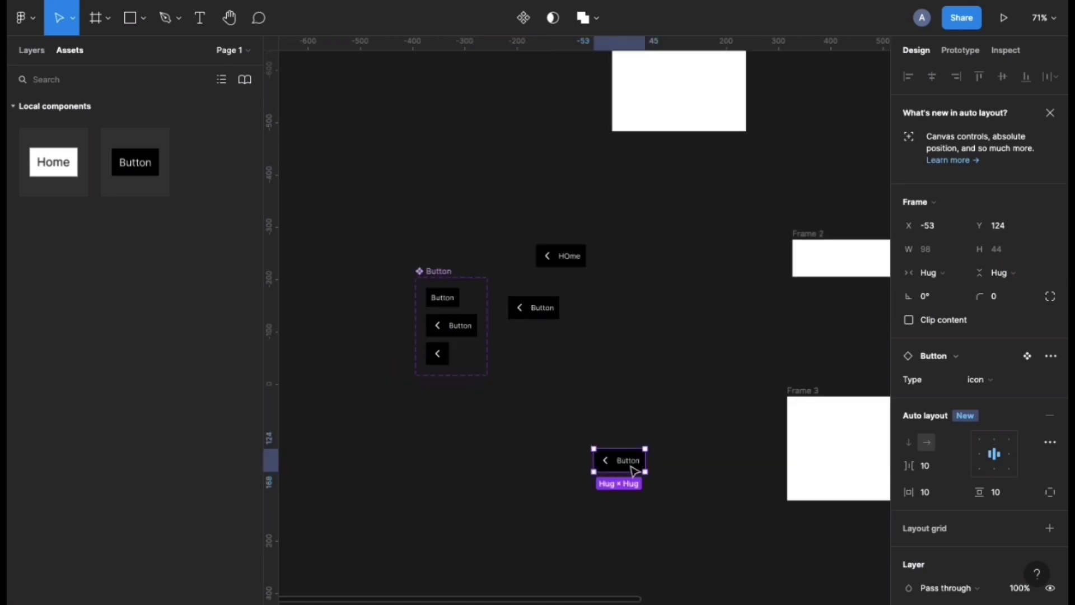
pyautogui.rightClick(634, 470)
pyautogui.press('Escape')
pyautogui.click(566, 455)
pyautogui.click(597, 457)
pyautogui.rightClick(619, 472)
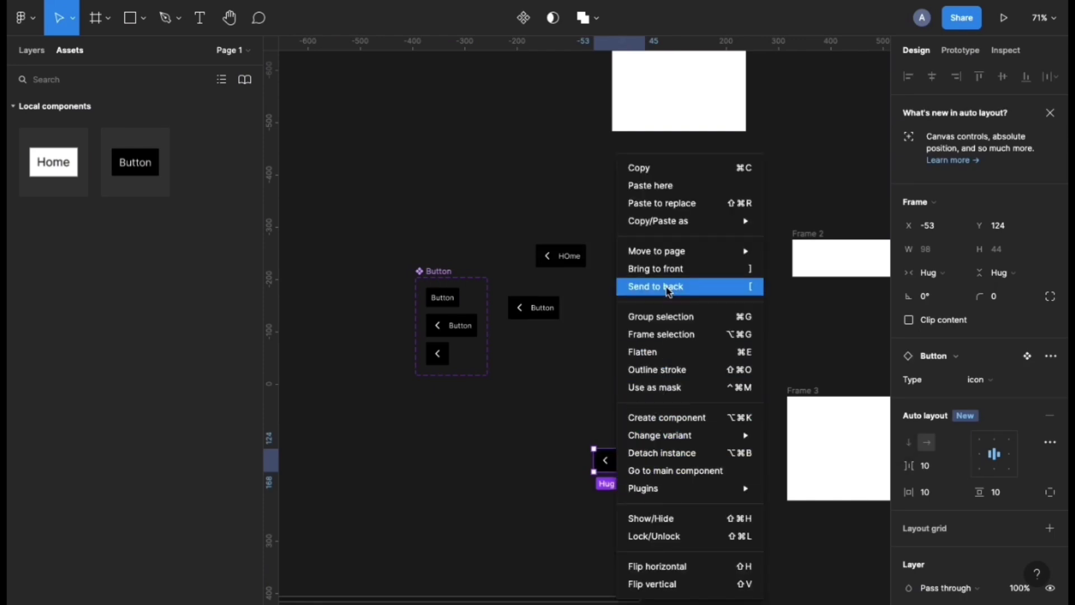
pyautogui.click(663, 454)
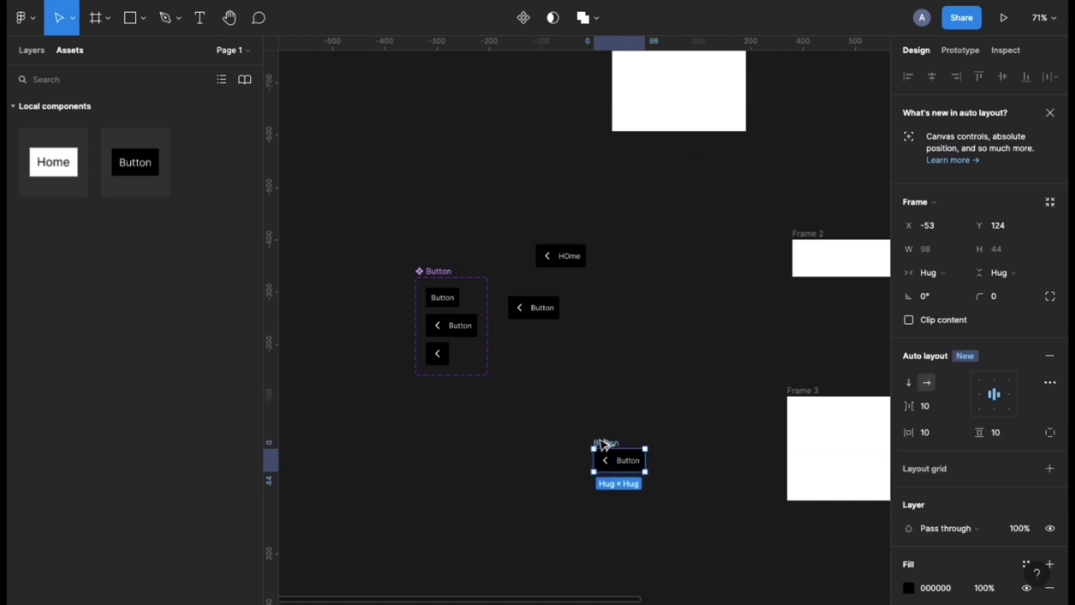
# Duplicate the detached Button frame directly below itself at Y 211.
pyautogui.moveTo(605, 445); pyautogui.dragTo(618, 486)
pyautogui.moveTo(618, 496); pyautogui.dragTo(614, 491)
pyautogui.scroll(5, 613, 488)
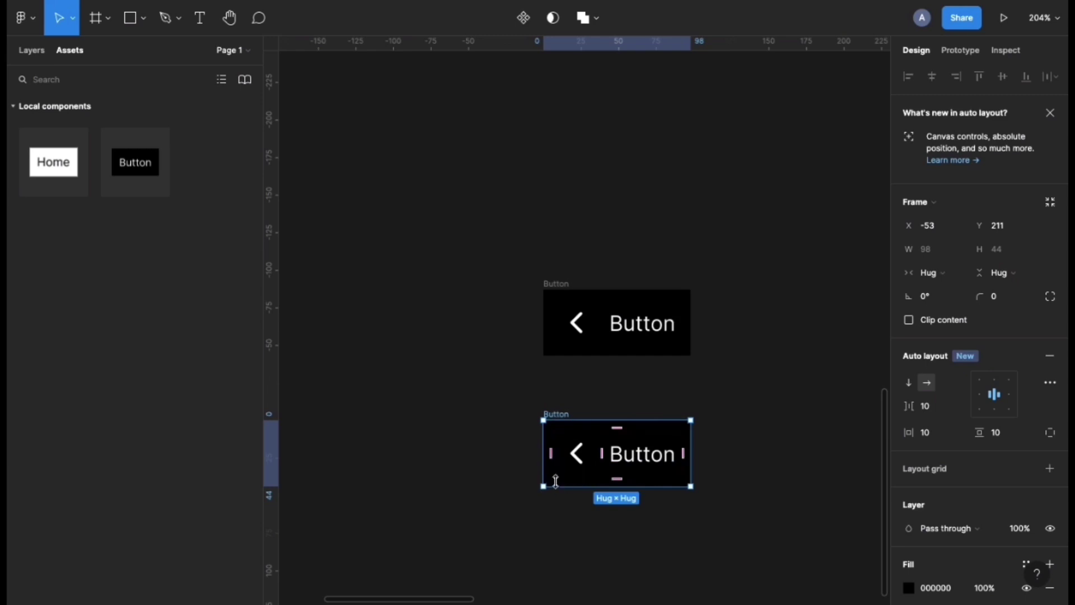
pyautogui.scroll(-5, 577, 460)
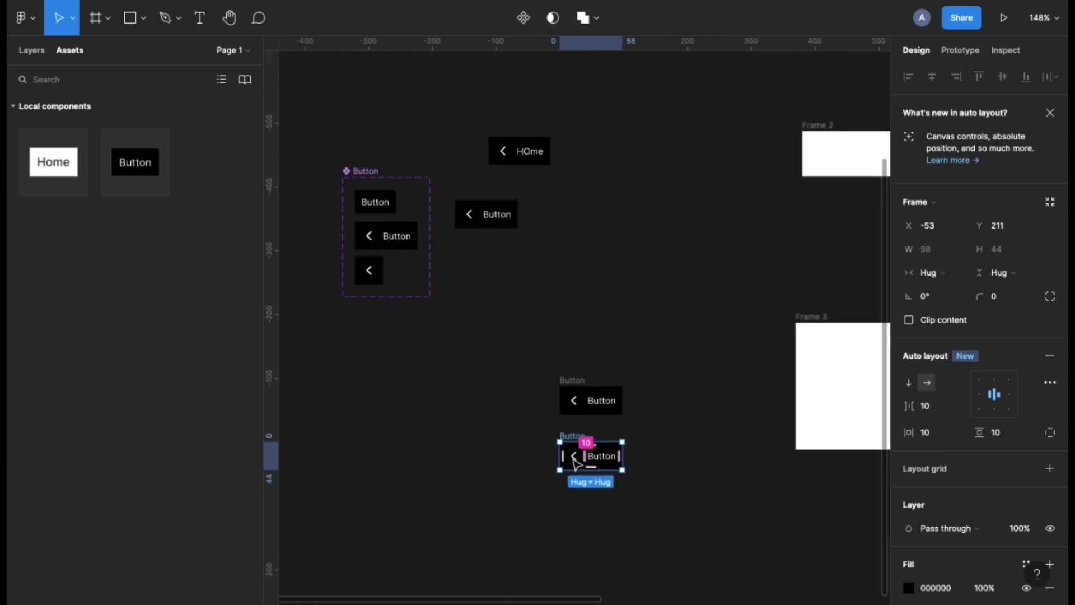
pyautogui.scroll(3, 577, 463)
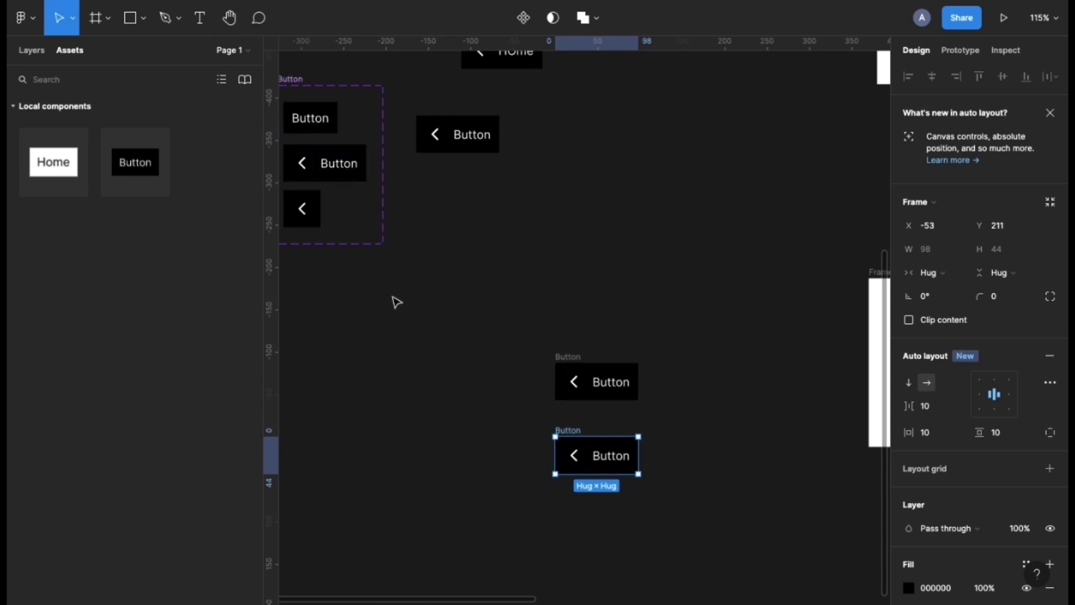
pyautogui.scroll(-4, 389, 256)
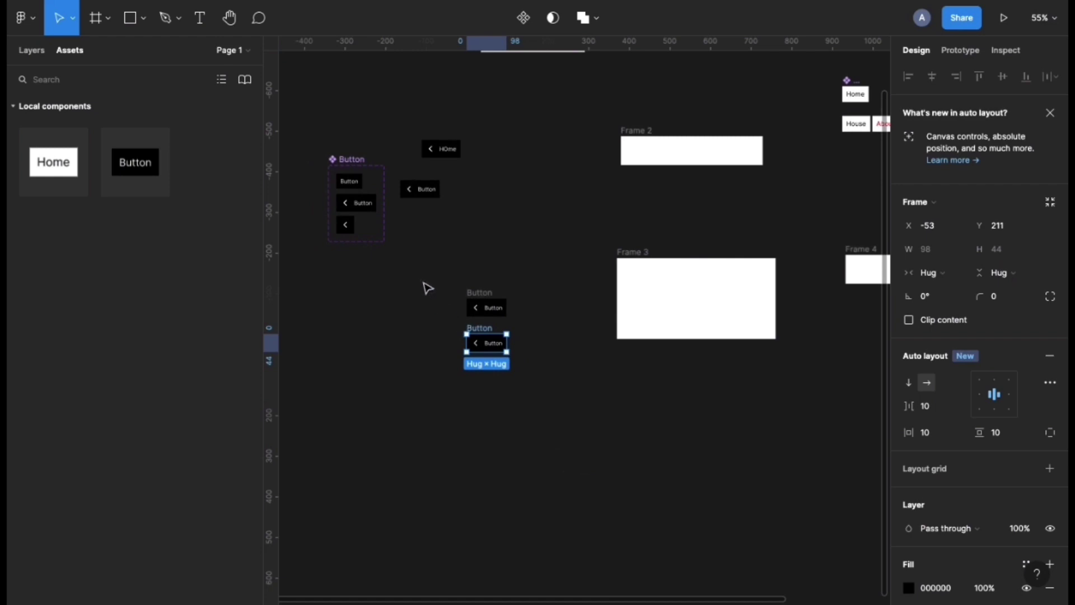
pyautogui.click(424, 302)
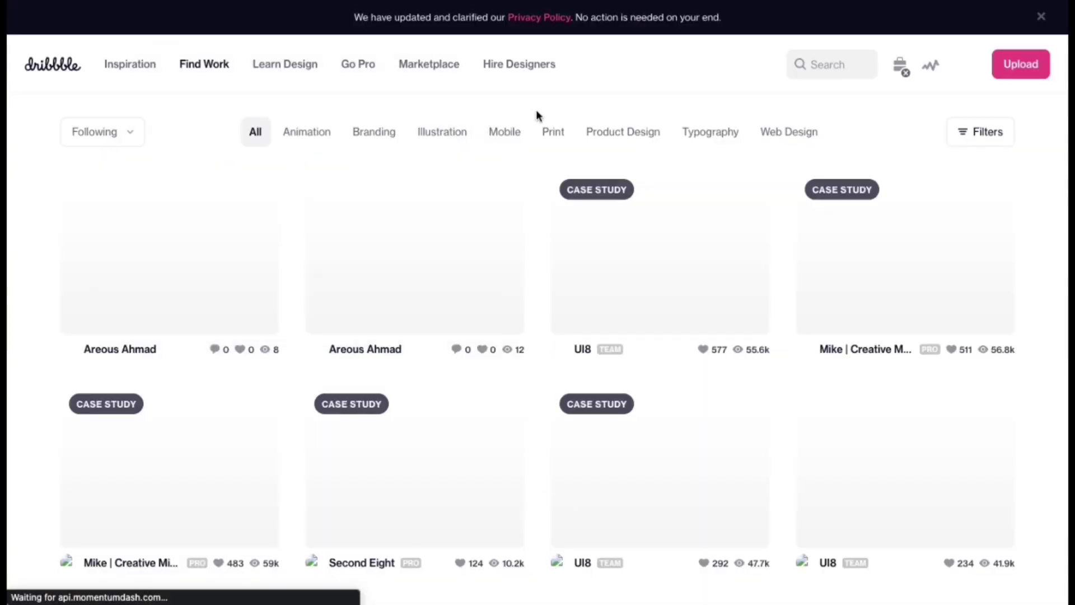
# Switch to Dribbble, search for "taggle button" designs and open the Liquid UI Elements shot as a toggle reference.
pyautogui.click(821, 66)
pyautogui.write('tile button')
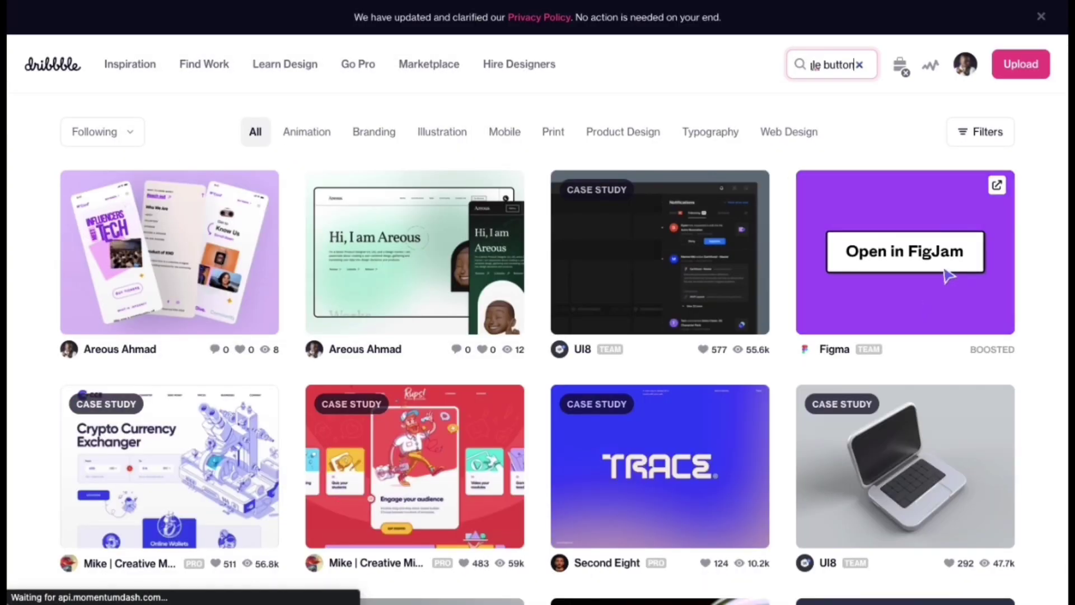
pyautogui.press('Return')
pyautogui.scroll(-1, 534, 344)
pyautogui.scroll(-1, 535, 344)
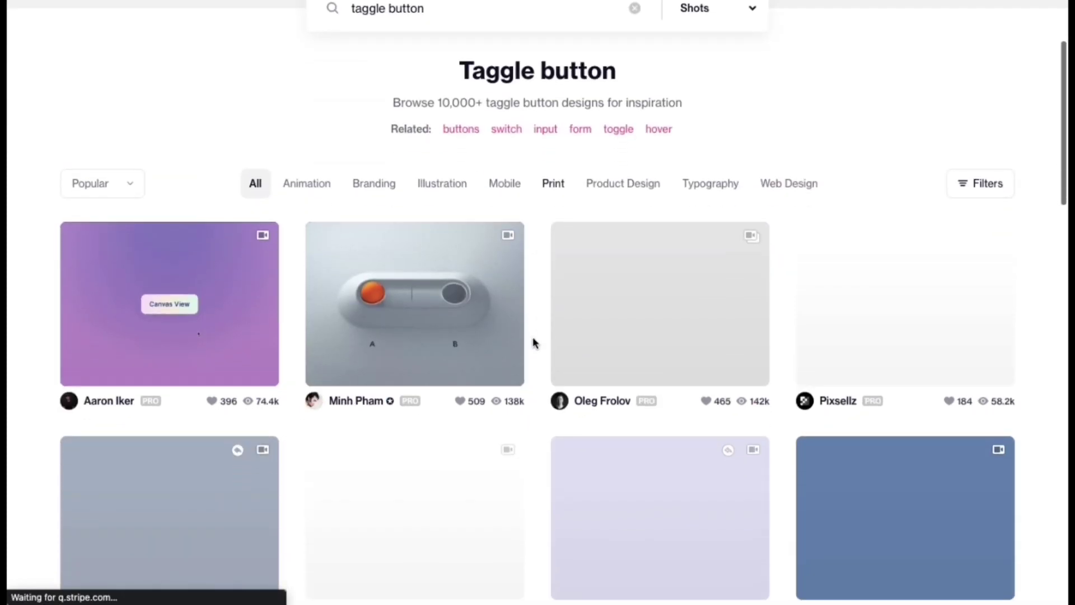
pyautogui.scroll(-2, 535, 343)
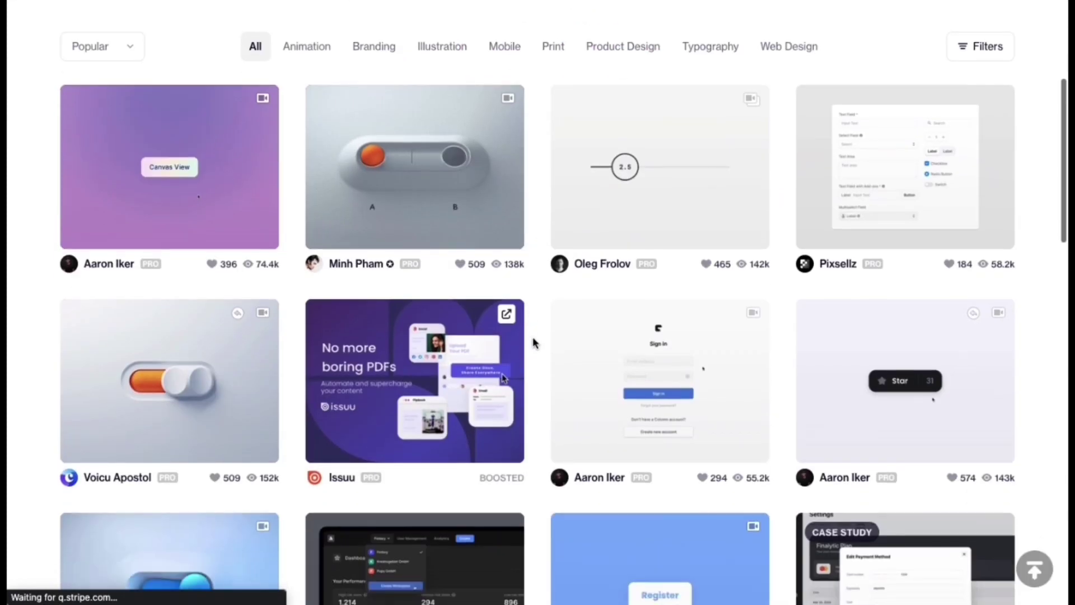
pyautogui.scroll(-3, 533, 343)
pyautogui.scroll(-5, 534, 343)
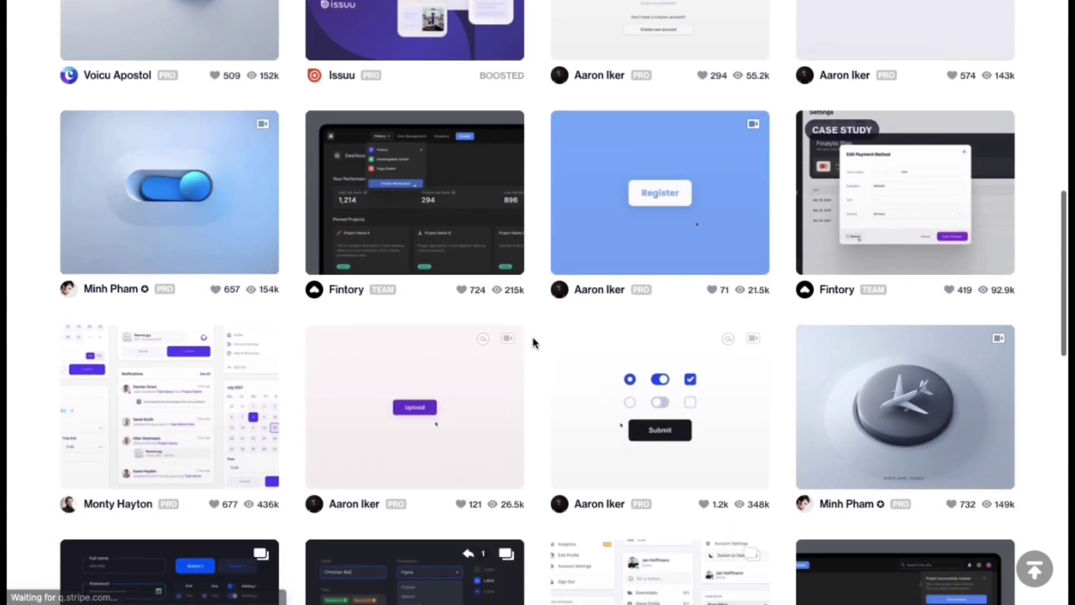
pyautogui.click(645, 235)
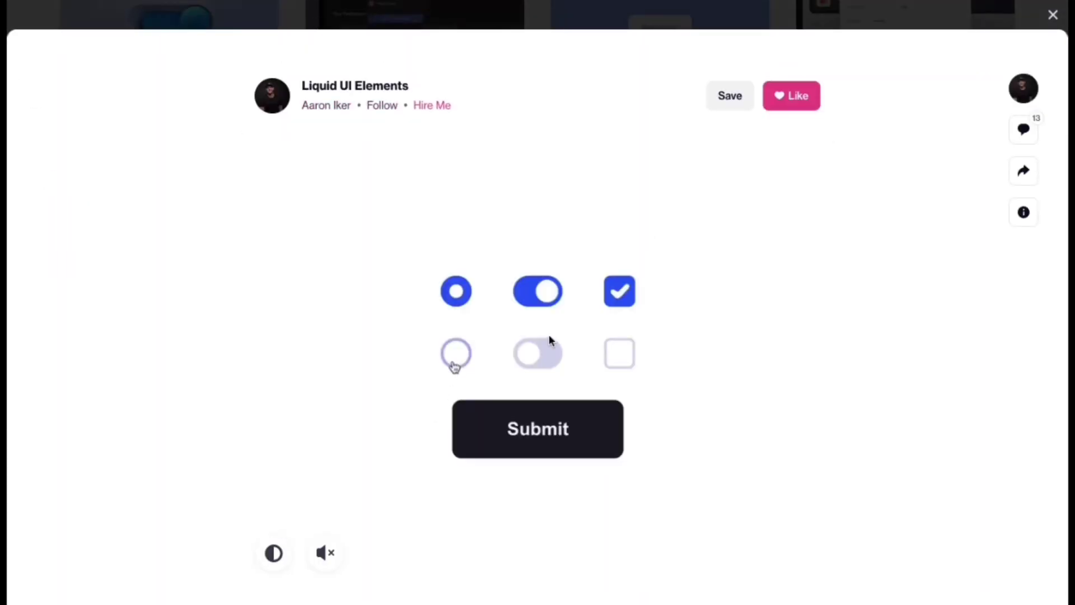
pyautogui.scroll(-1, 506, 248)
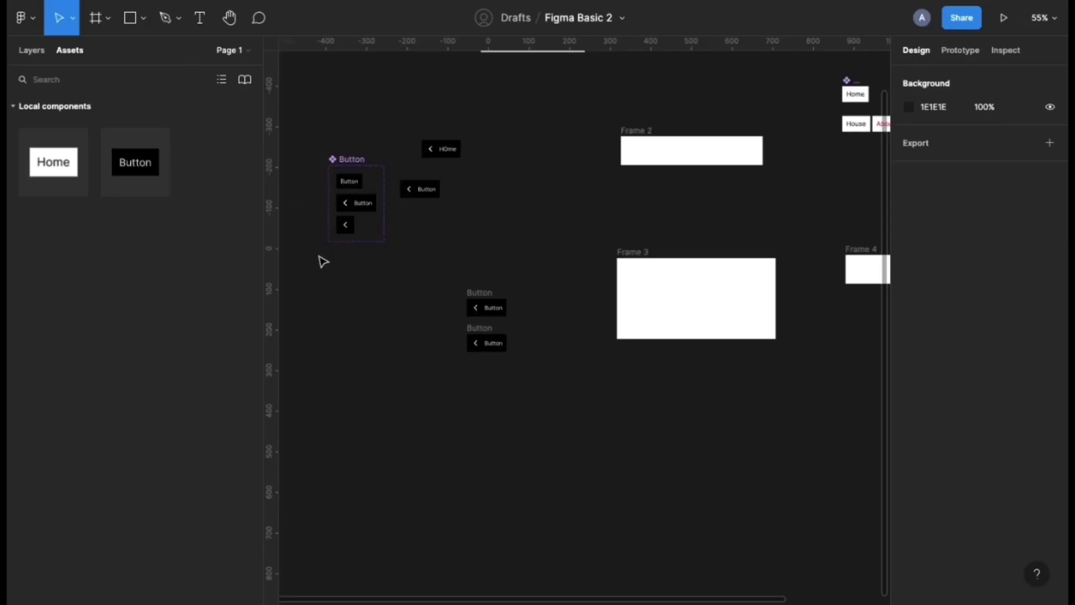
# Switch back to Figma and draw a frame about 112 × 49 below the Button component set.
pyautogui.scroll(5, 354, 287)
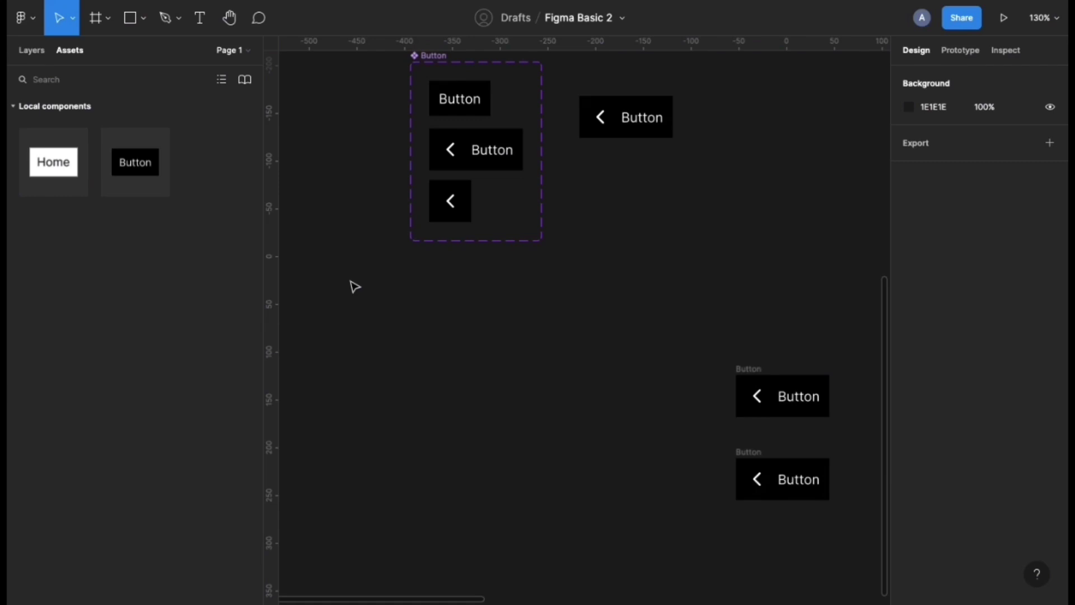
pyautogui.press('r')
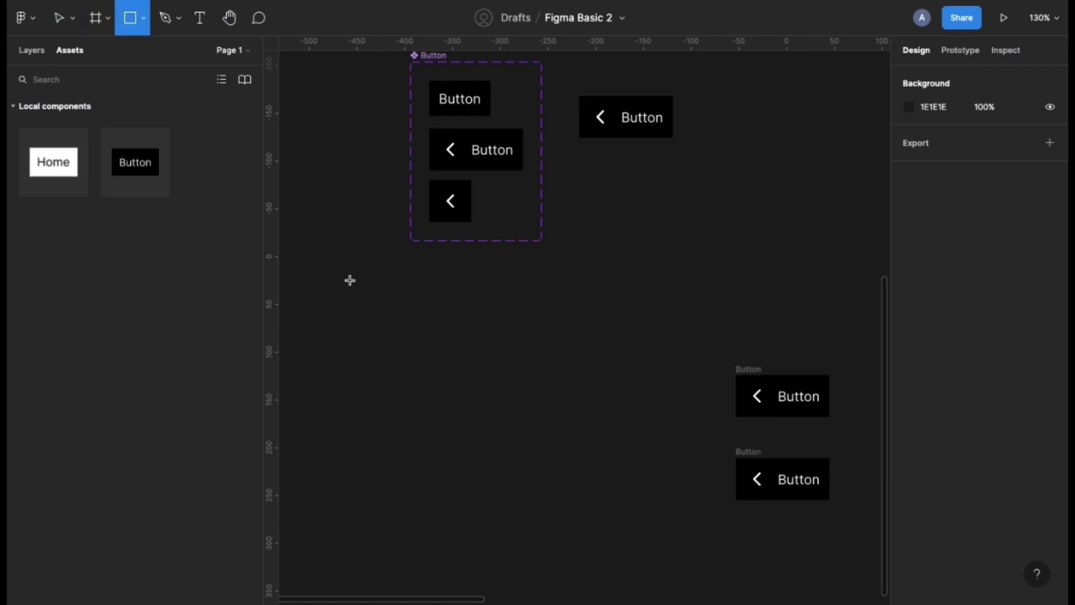
pyautogui.press('f')
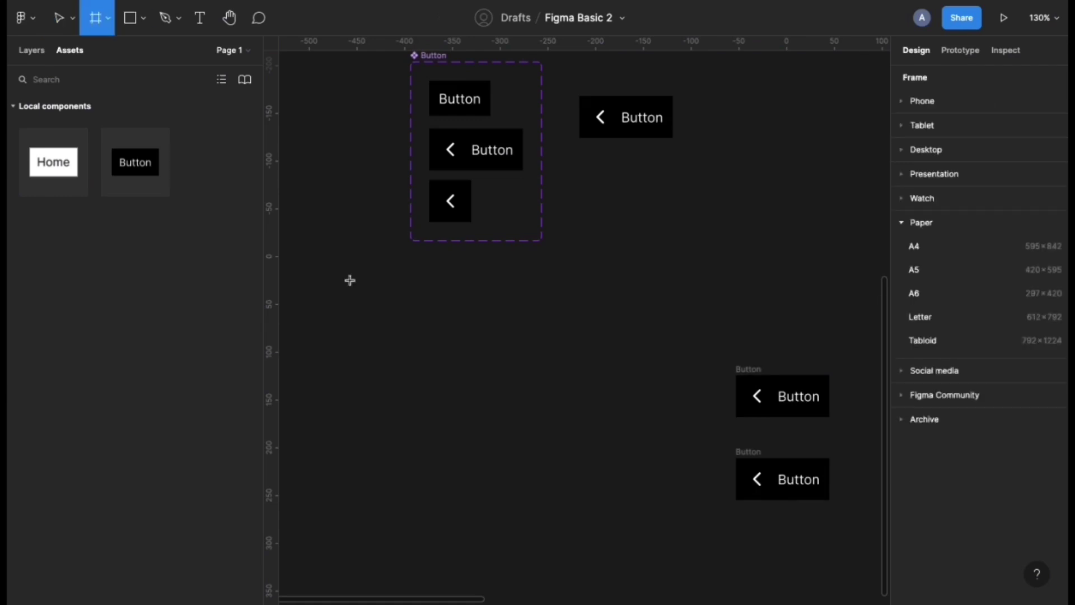
pyautogui.moveTo(369, 297); pyautogui.dragTo(477, 348)
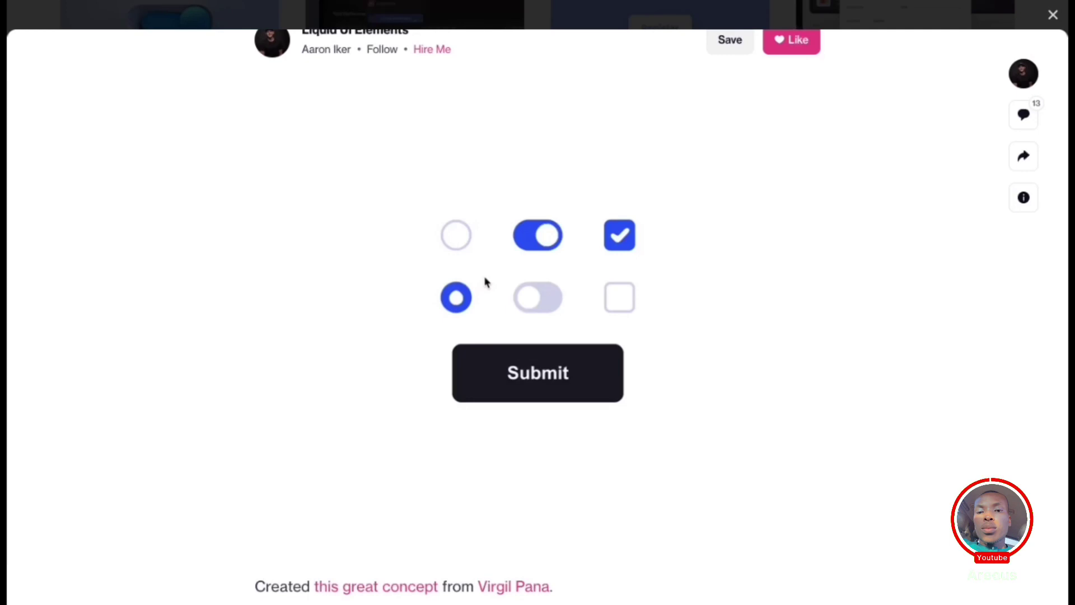
# Fill the new frame with grey C0C0C0 and set its corner radius to 50.
pyautogui.moveTo(465, 250)
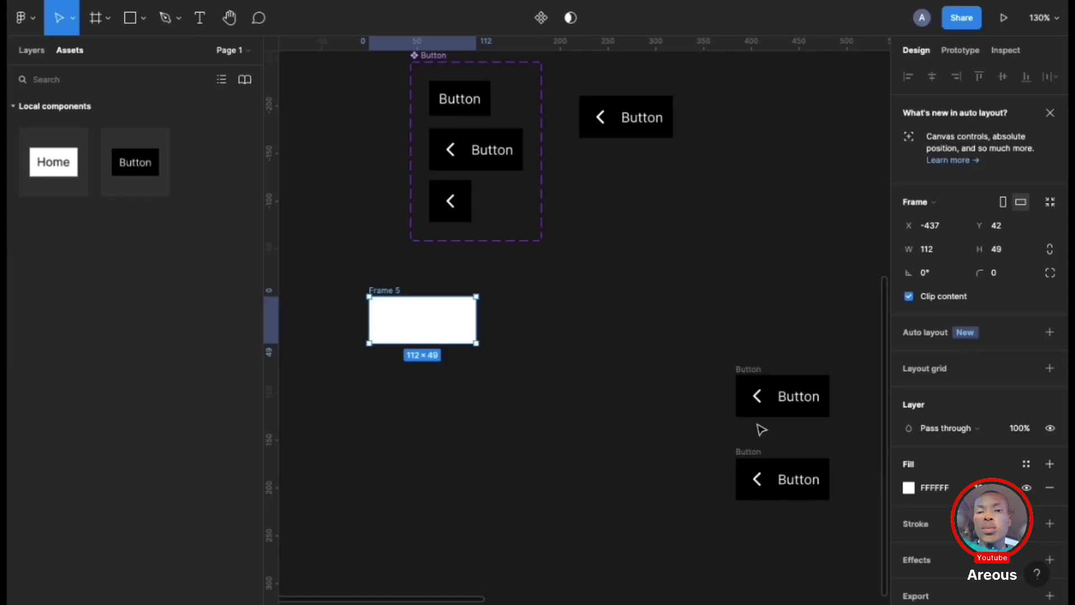
pyautogui.click(908, 489)
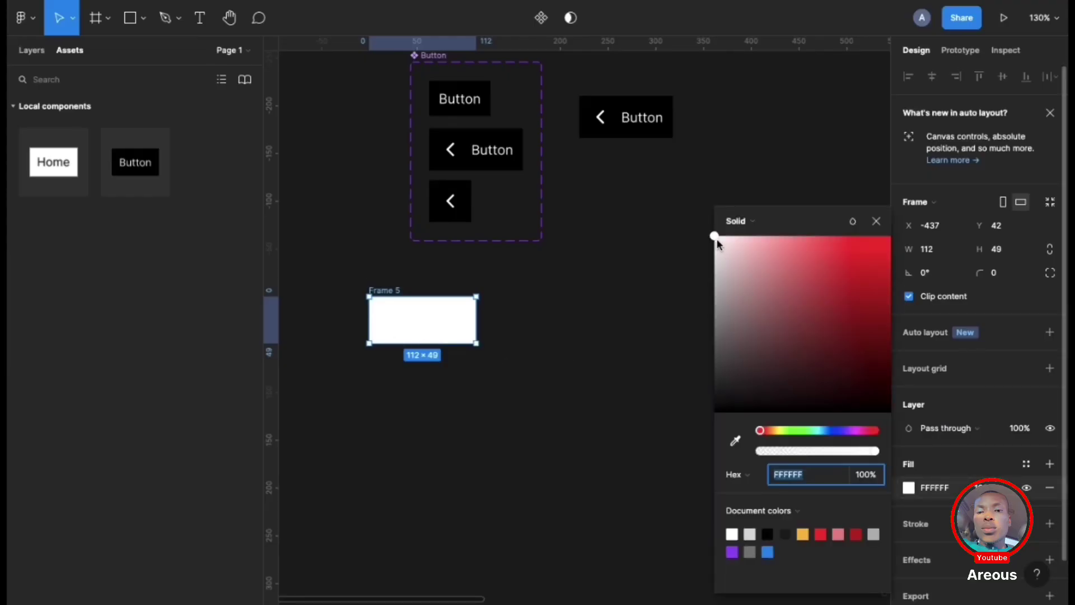
pyautogui.moveTo(716, 238); pyautogui.dragTo(694, 287)
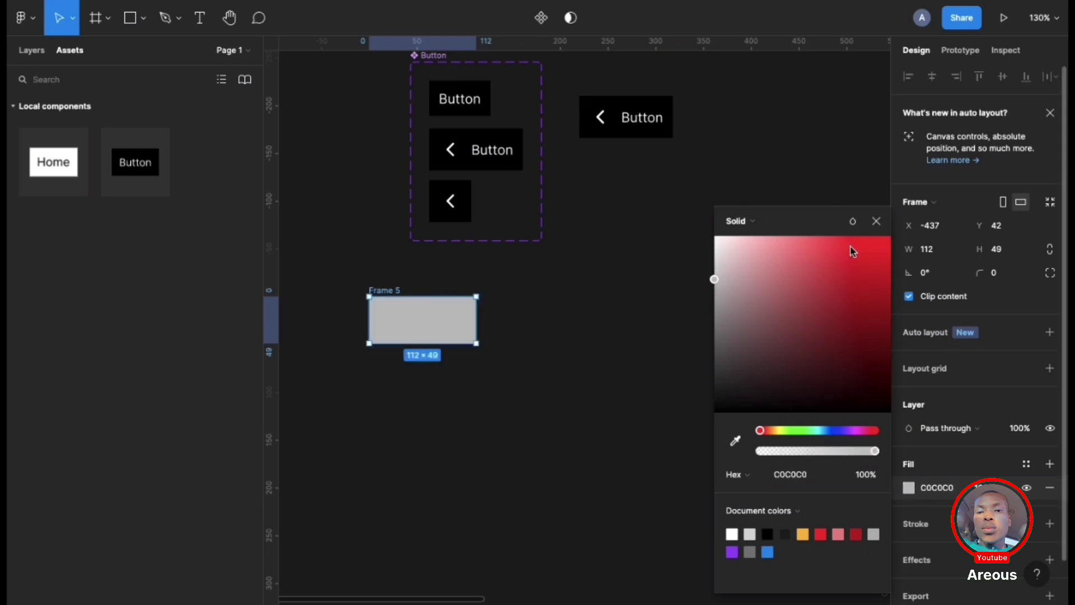
pyautogui.click(882, 229)
pyautogui.click(988, 274)
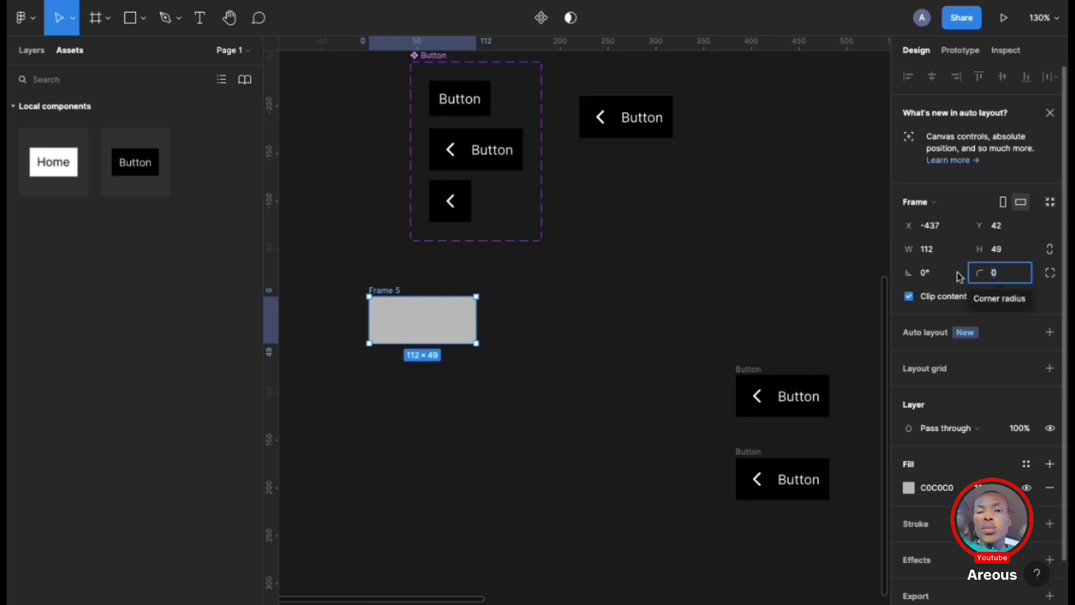
pyautogui.write('50')
pyautogui.press('Return')
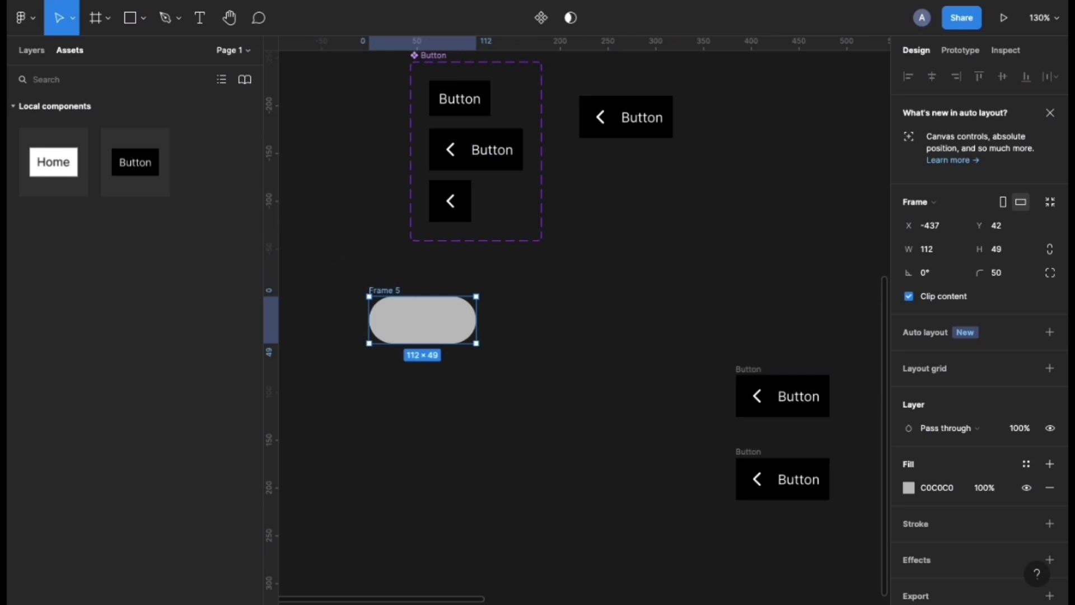
# Draw a circle about 37 × 37 inside the right end of the grey pill frame, at X 67, Y 6.
pyautogui.click(143, 18)
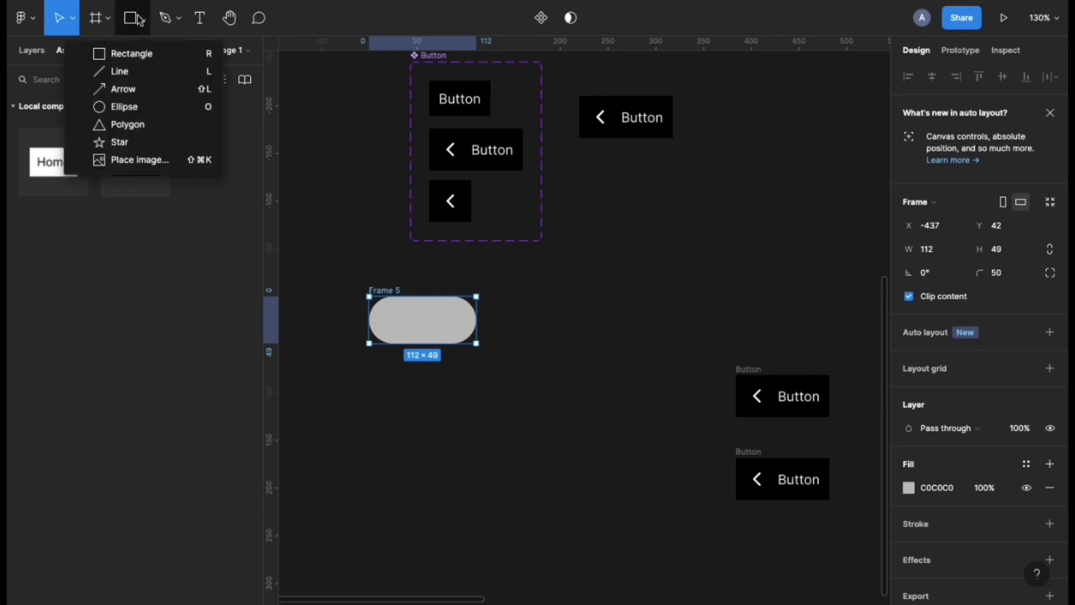
pyautogui.click(126, 108)
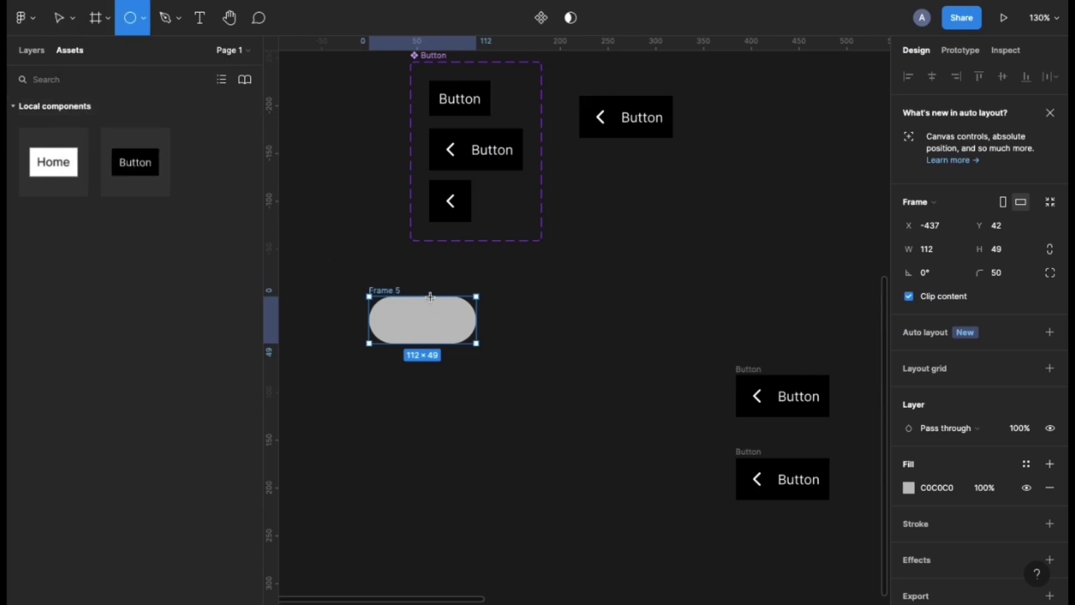
pyautogui.moveTo(431, 303); pyautogui.dragTo(459, 328)
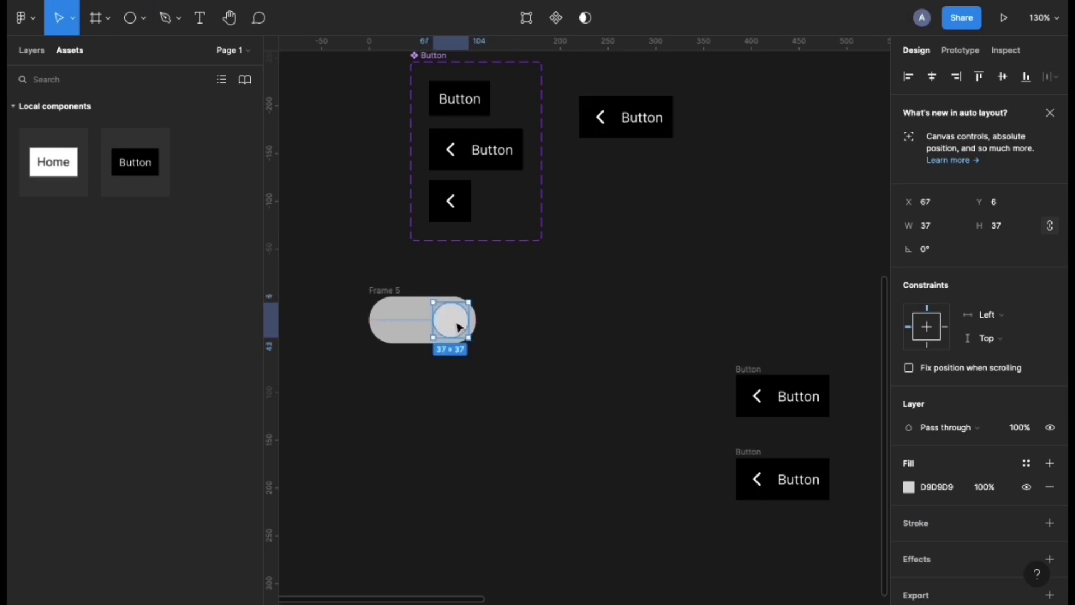
pyautogui.click(403, 335)
pyautogui.scroll(10, 403, 335)
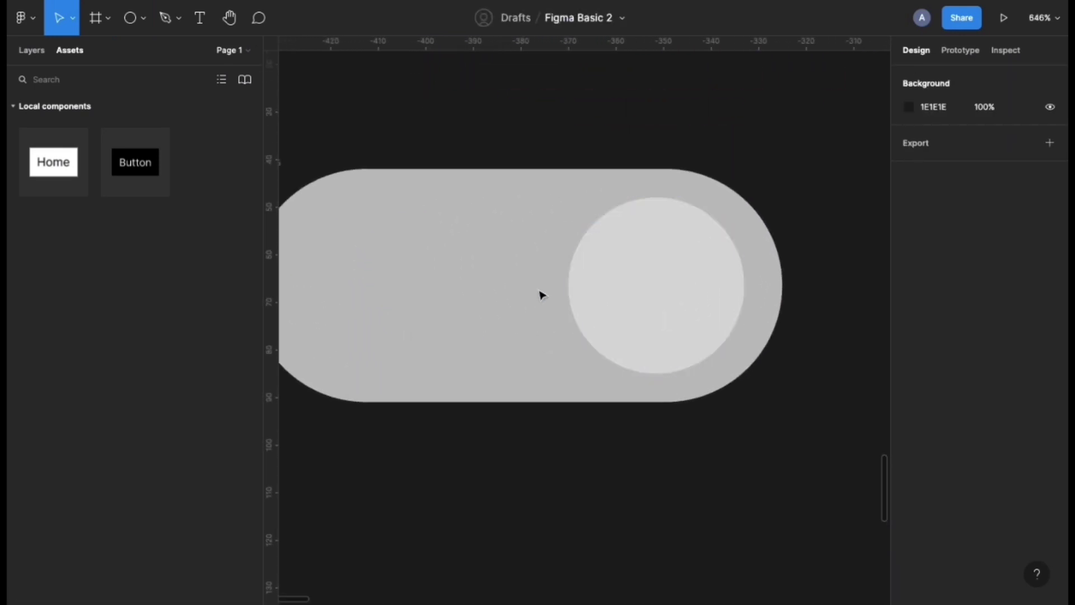
# Fill the toggle's circle with white FFFFFF.
pyautogui.click(631, 319)
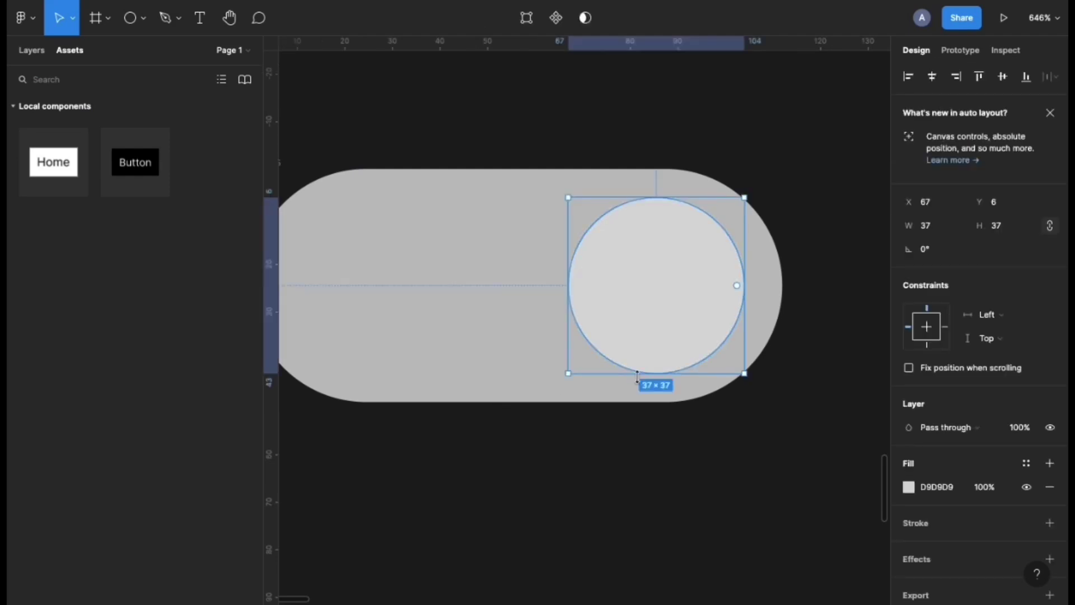
pyautogui.scroll(-3, 614, 333)
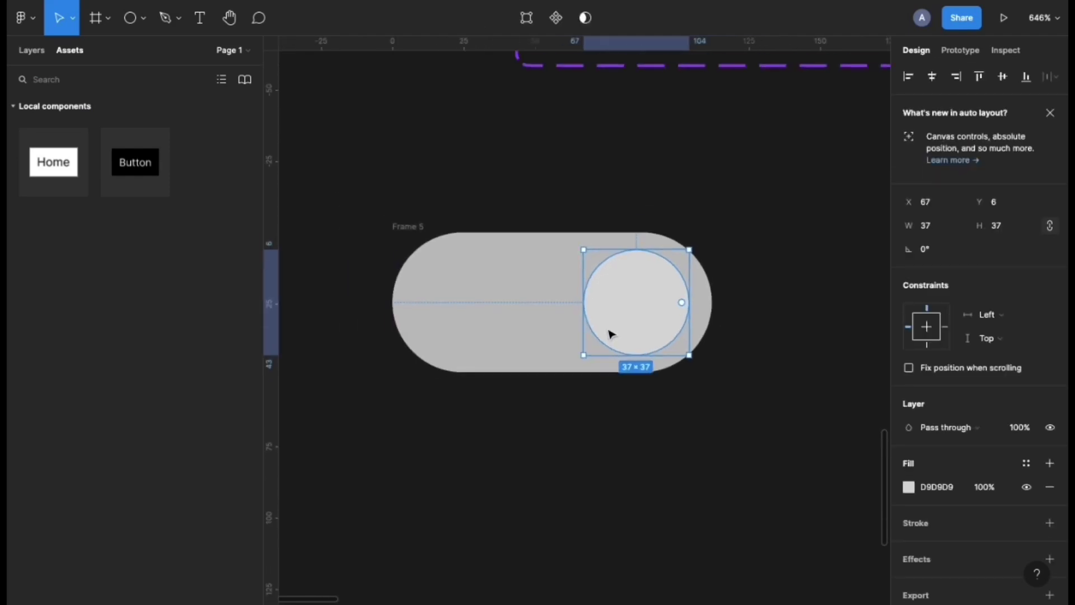
pyautogui.scroll(-2, 1032, 509)
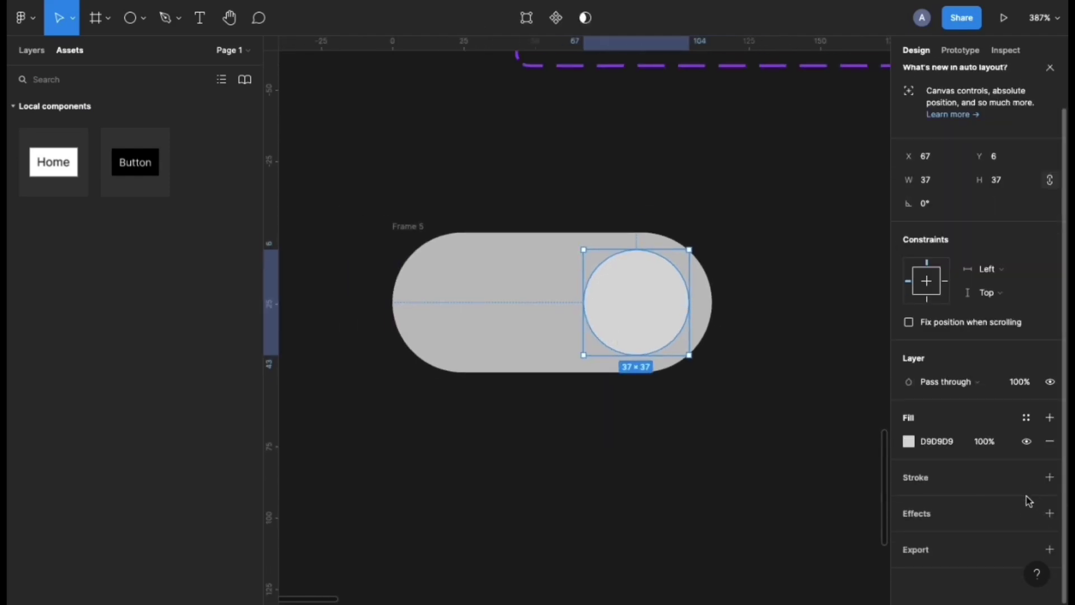
pyautogui.click(939, 442)
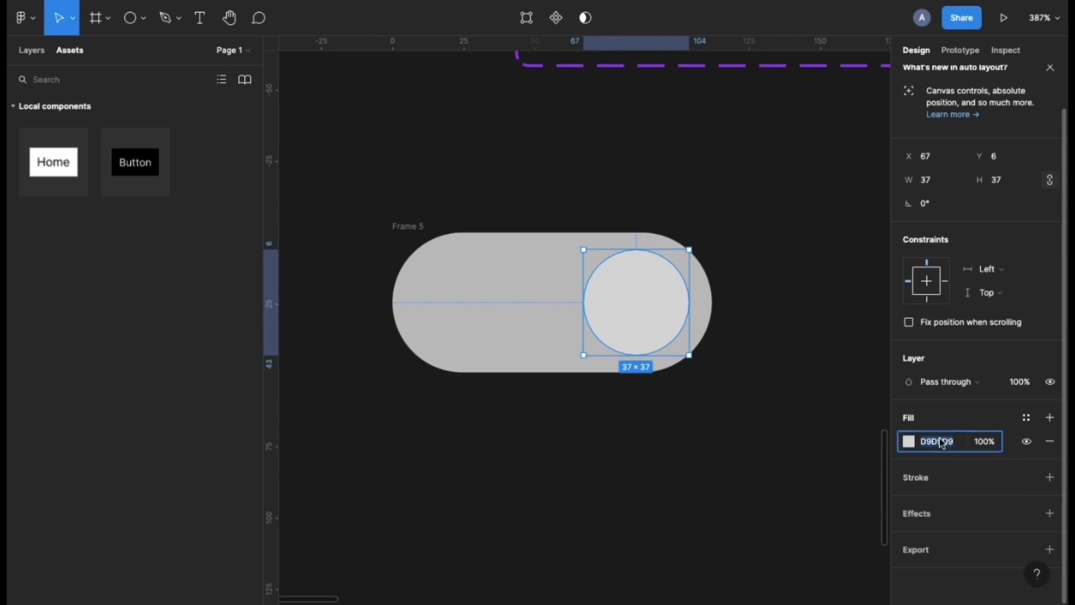
pyautogui.write('ffffff')
pyautogui.press('Return')
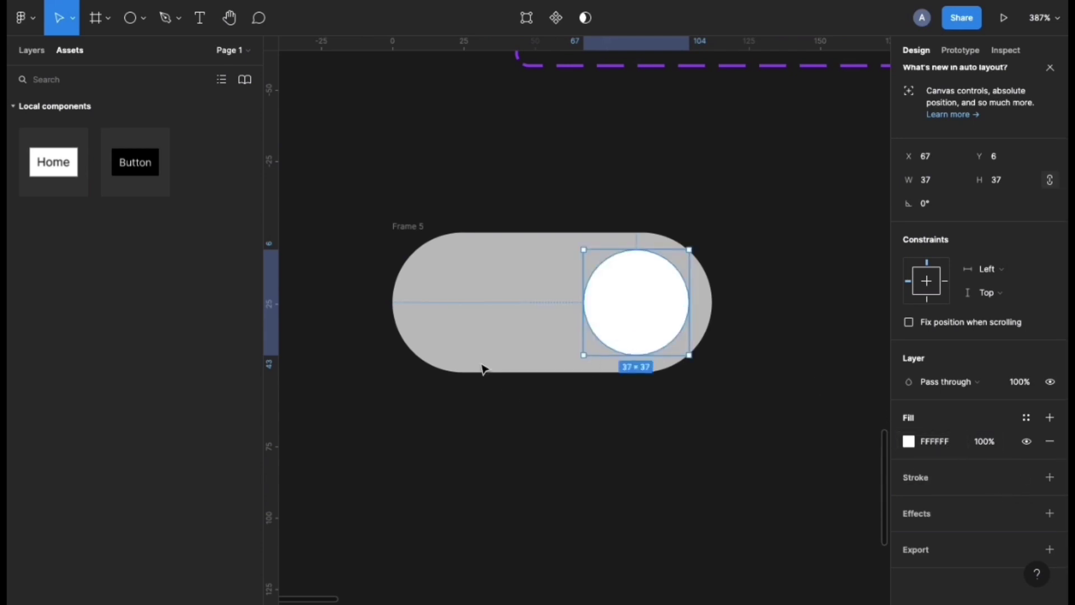
pyautogui.click(483, 369)
# Add a drop shadow to the white circle with Y offset 0 and blur 10.
pyautogui.click(601, 335)
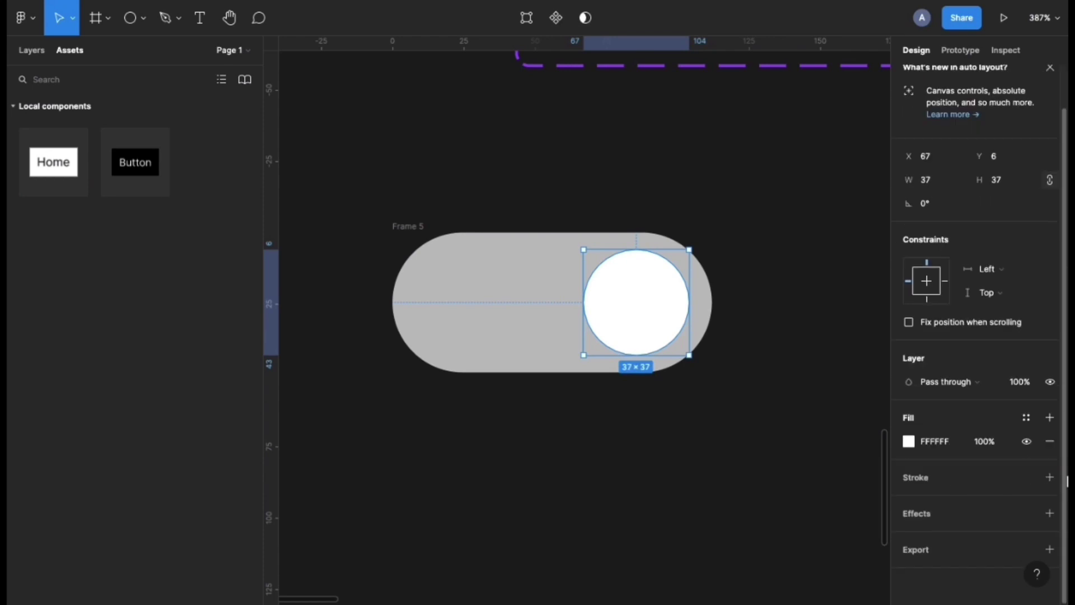
pyautogui.click(1049, 513)
pyautogui.click(908, 538)
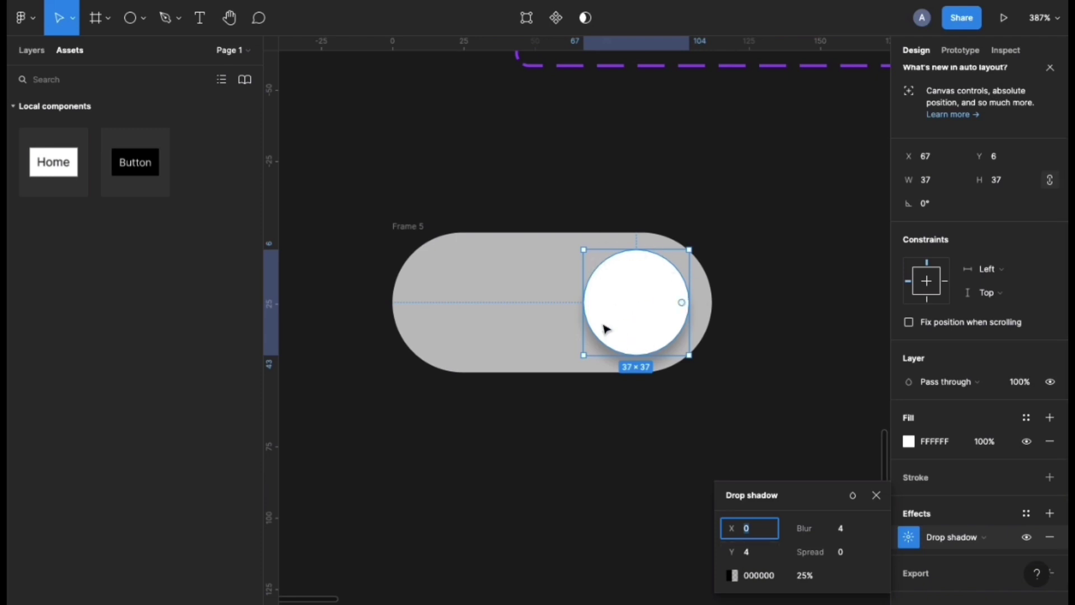
pyautogui.click(754, 551)
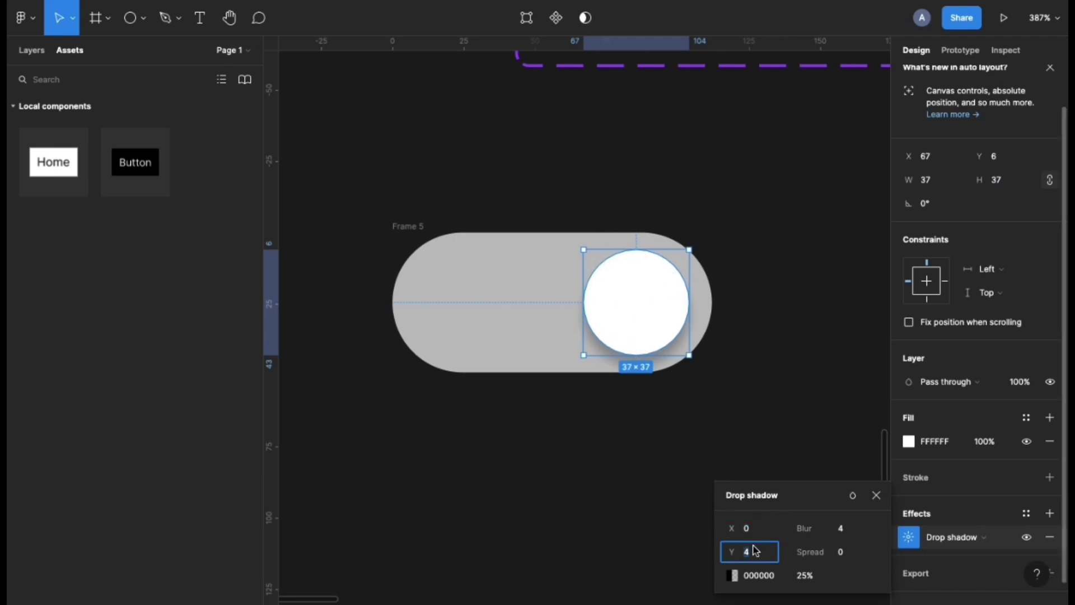
pyautogui.press('Return')
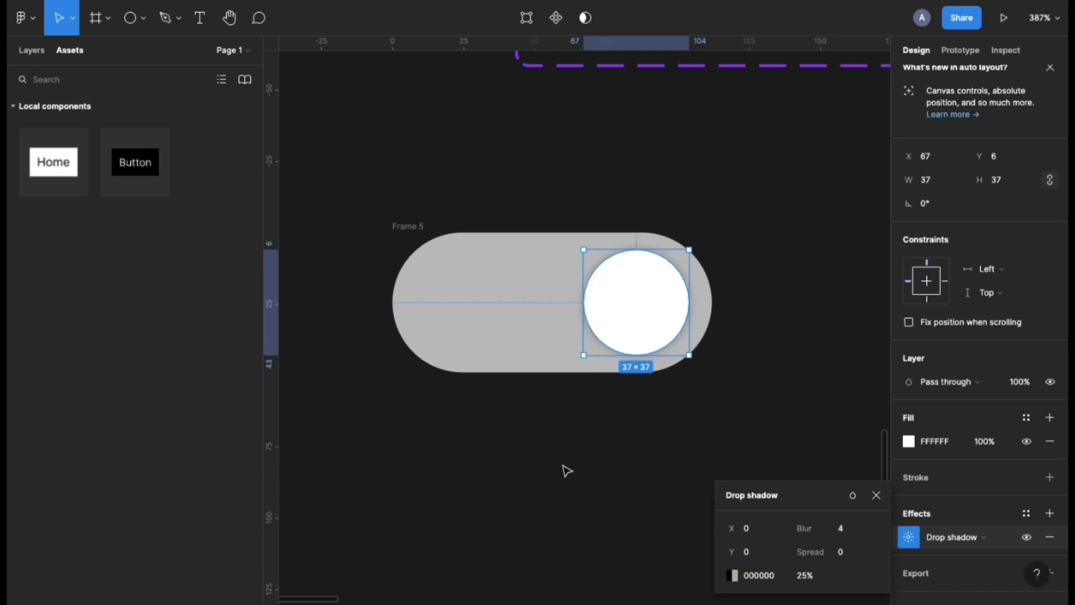
pyautogui.click(845, 536)
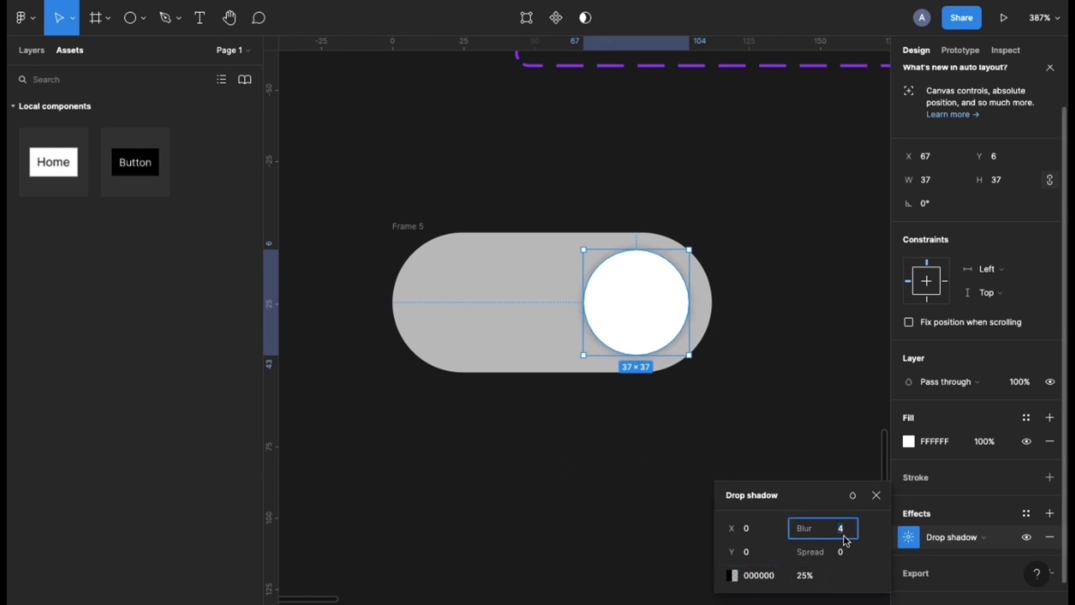
pyautogui.write('10')
pyautogui.press('Return')
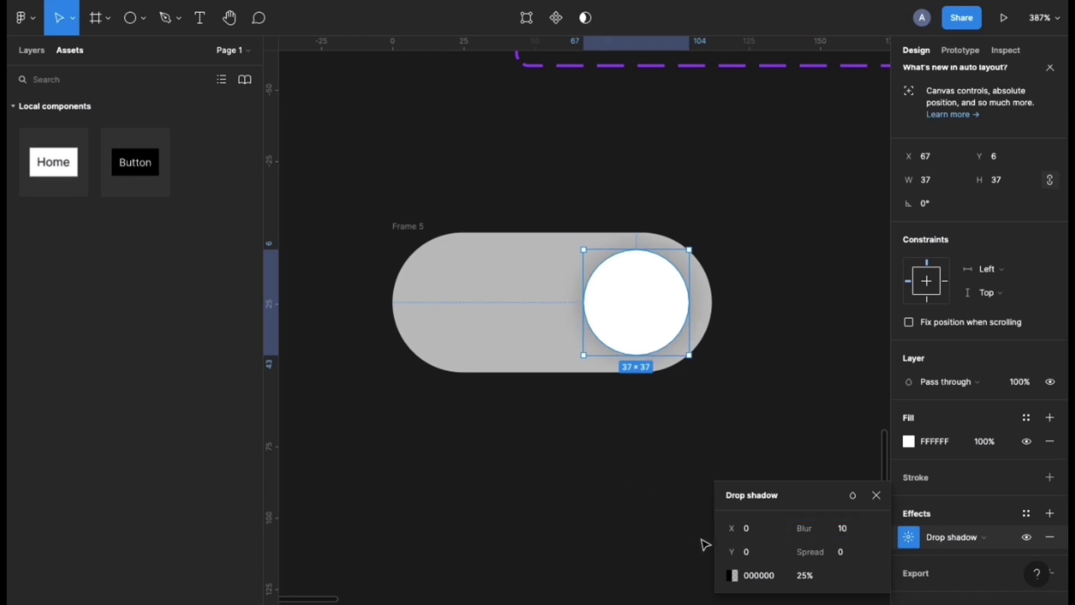
# Try an opacity of 50% for the circle's drop shadow.
pyautogui.click(807, 579)
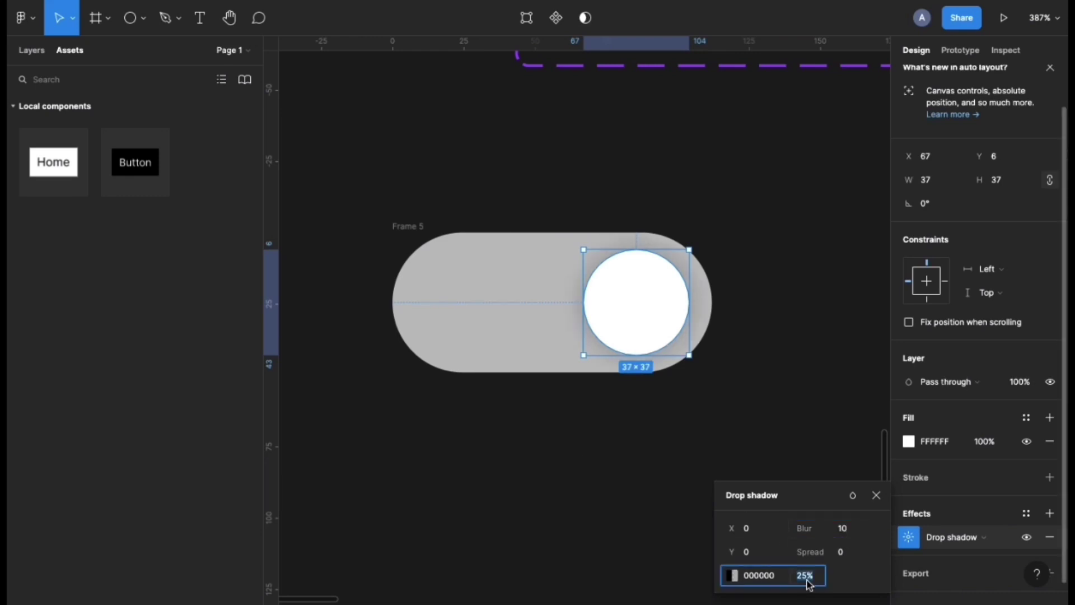
pyautogui.write('50')
pyautogui.press('Return')
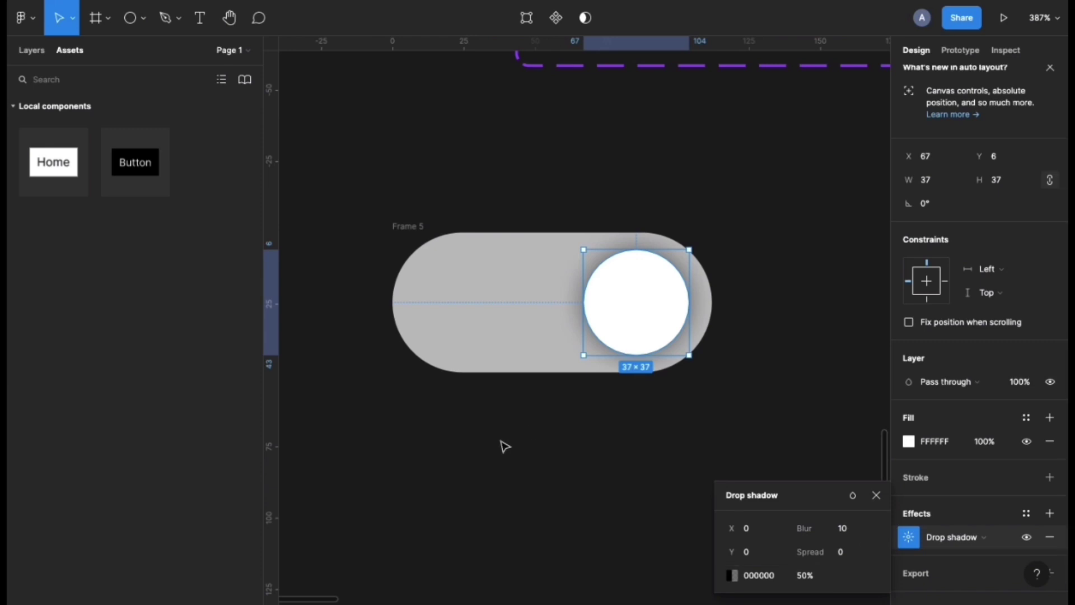
# Set the opacity of the circle's drop shadow to 10%.
pyautogui.click(818, 574)
pyautogui.write('10')
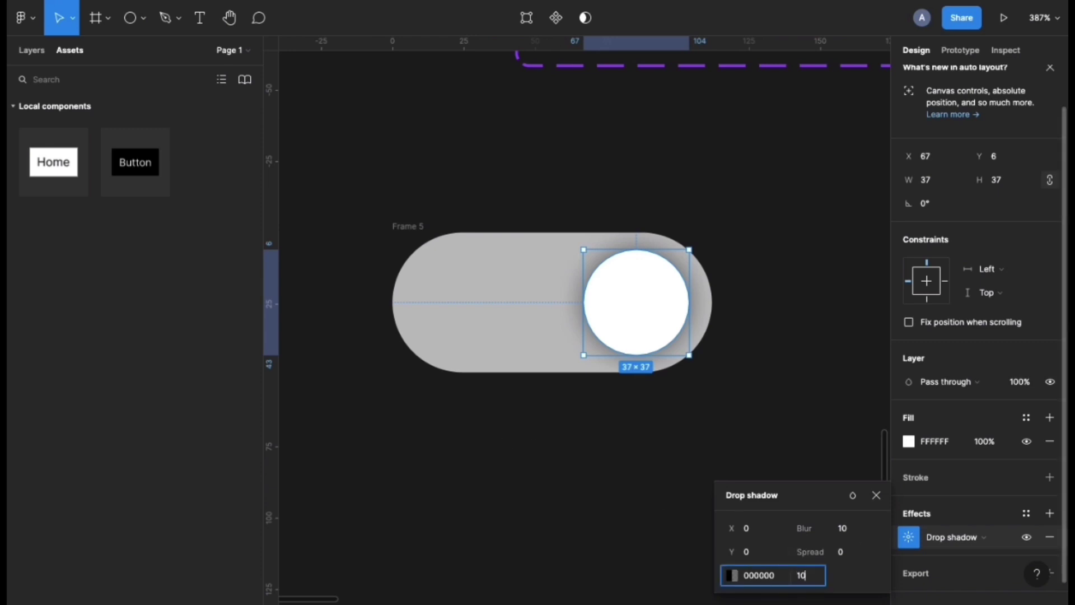
pyautogui.press('Return')
pyautogui.click(516, 465)
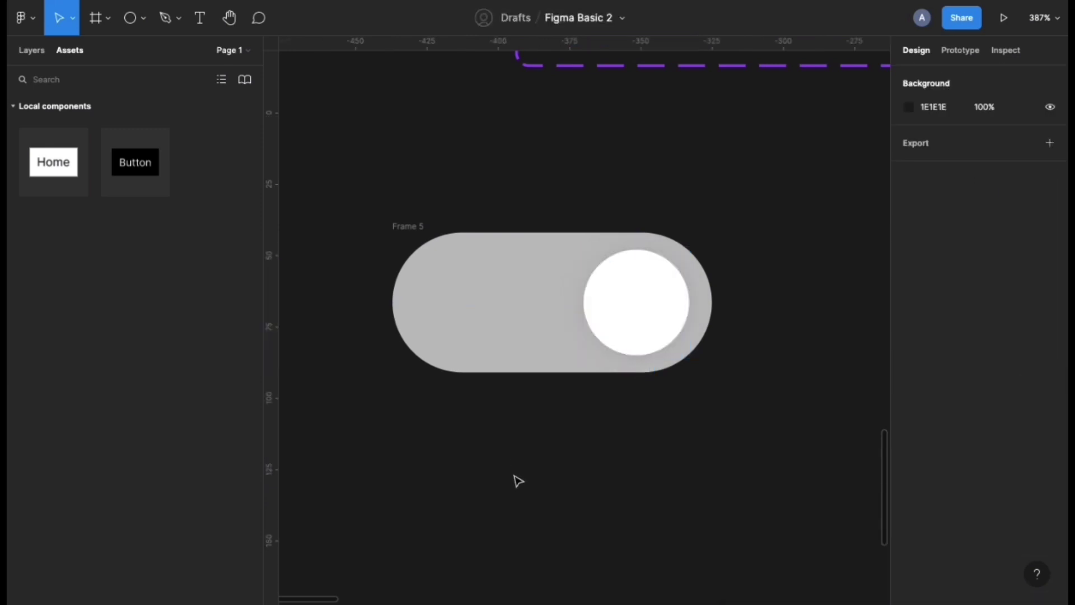
# Duplicate the toggle frame directly below itself at Y 103 and move the copy's circle to its left end at X 8.
pyautogui.scroll(-5, 564, 331)
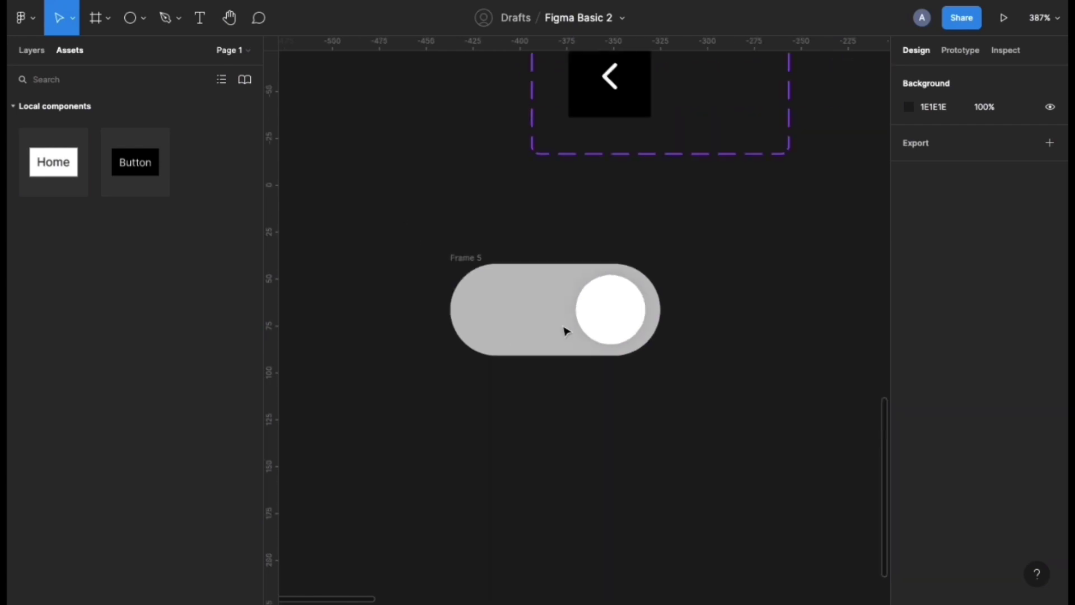
pyautogui.click(477, 266)
pyautogui.moveTo(476, 265); pyautogui.dragTo(474, 368)
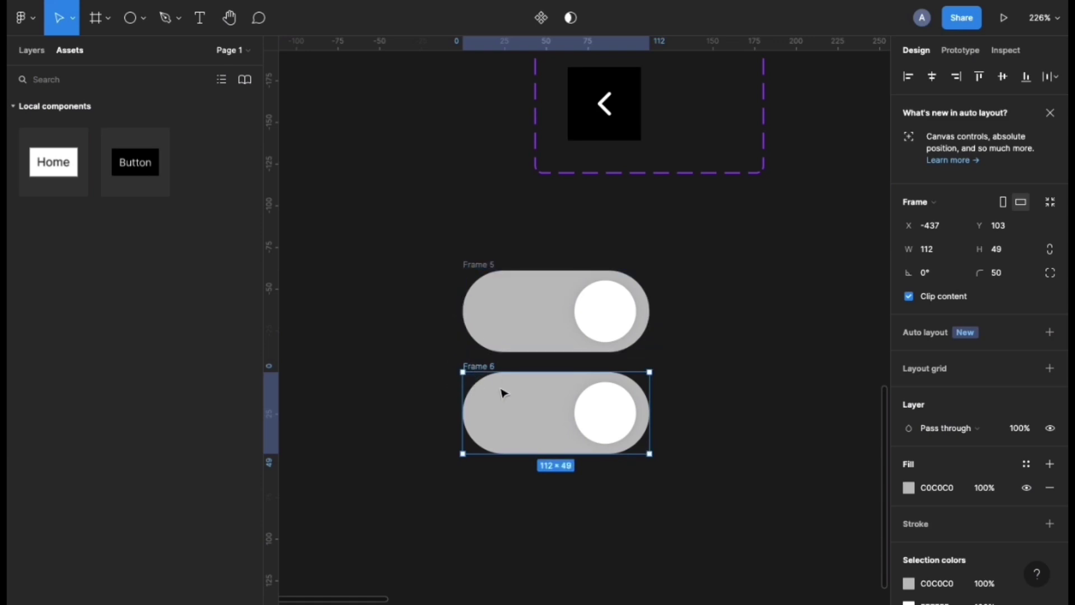
pyautogui.click(606, 424)
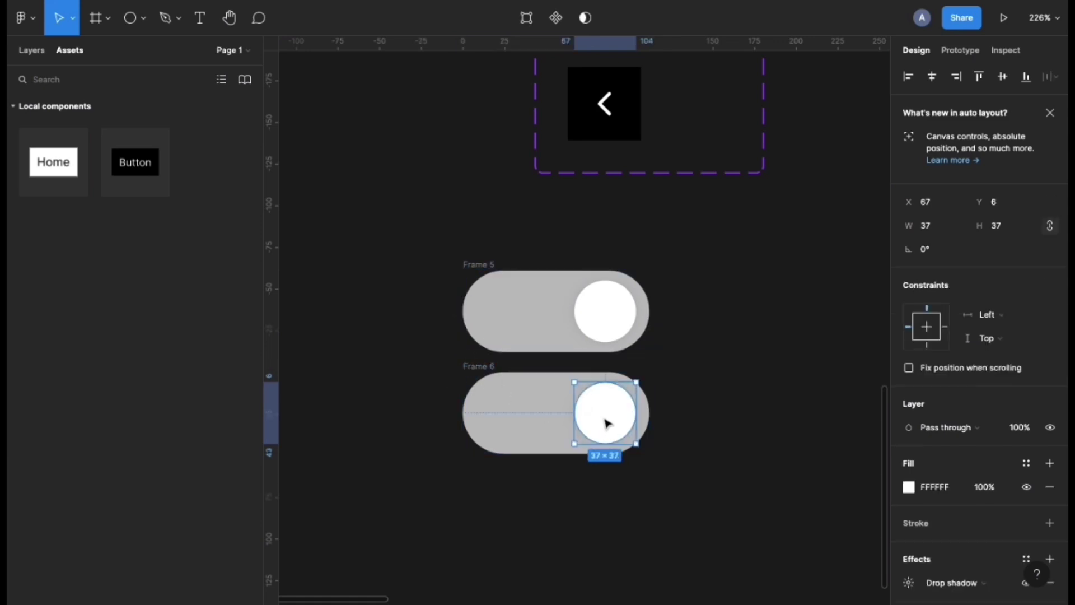
pyautogui.moveTo(606, 424); pyautogui.dragTo(509, 424)
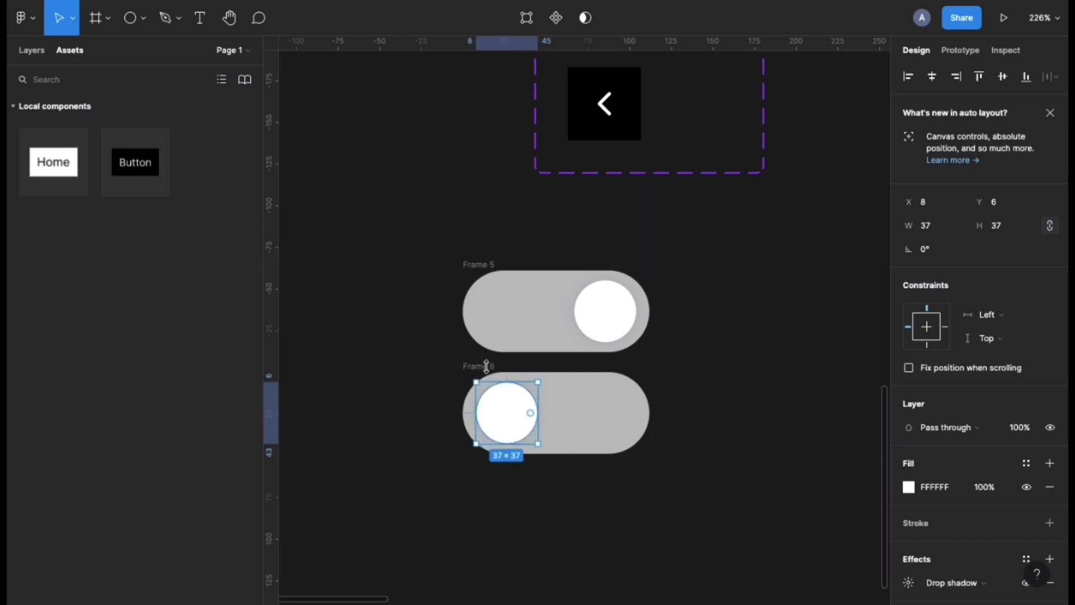
# Fill the duplicated toggle frame with the purple document colour 9747FF.
pyautogui.click(487, 366)
pyautogui.scroll(-3, 939, 392)
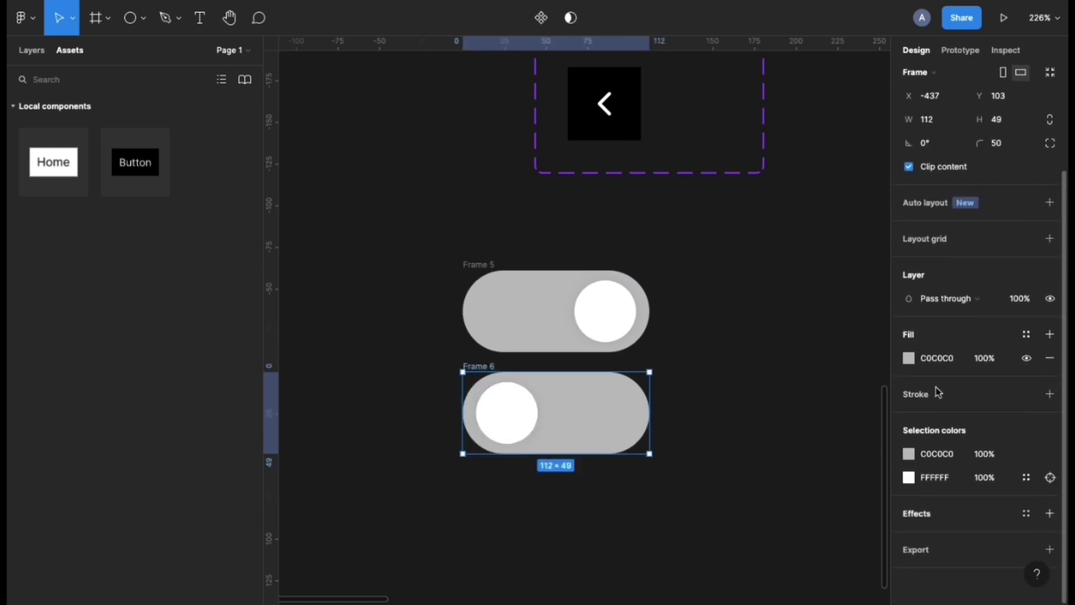
pyautogui.click(909, 359)
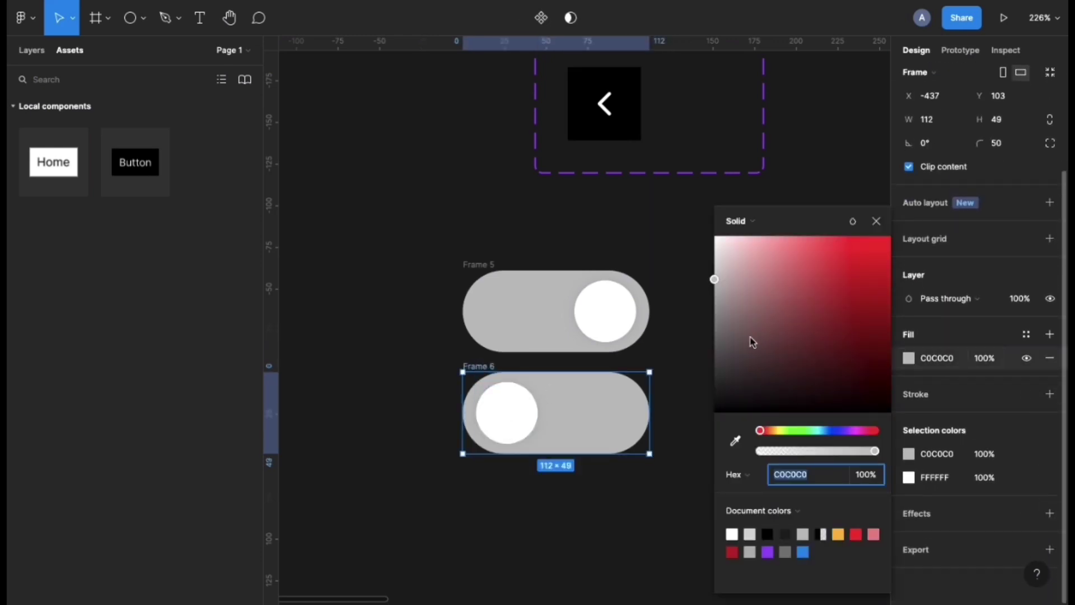
pyautogui.click(768, 552)
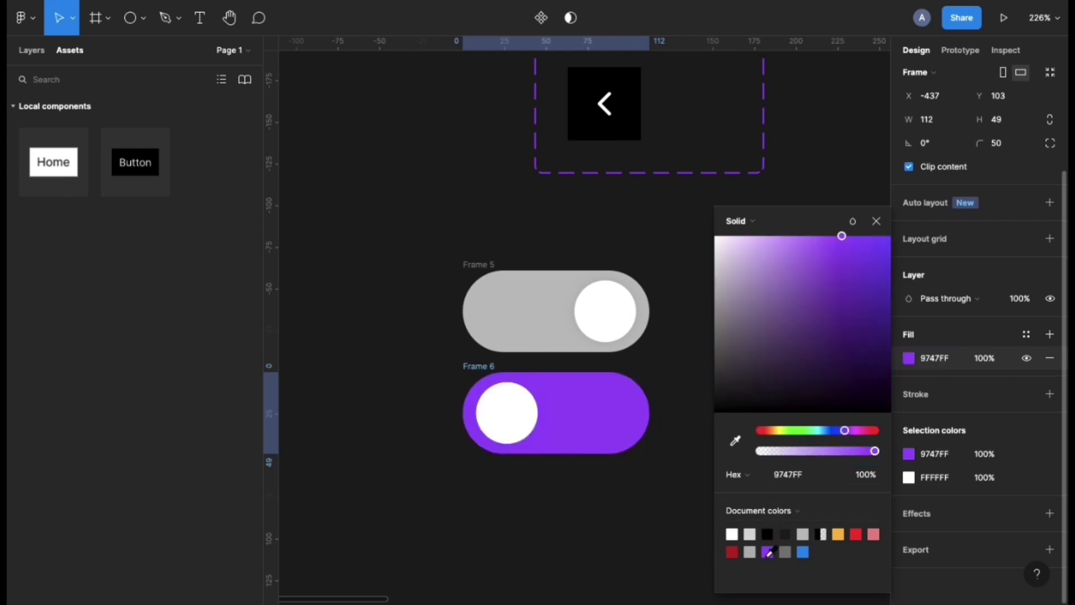
pyautogui.click(876, 221)
pyautogui.click(704, 508)
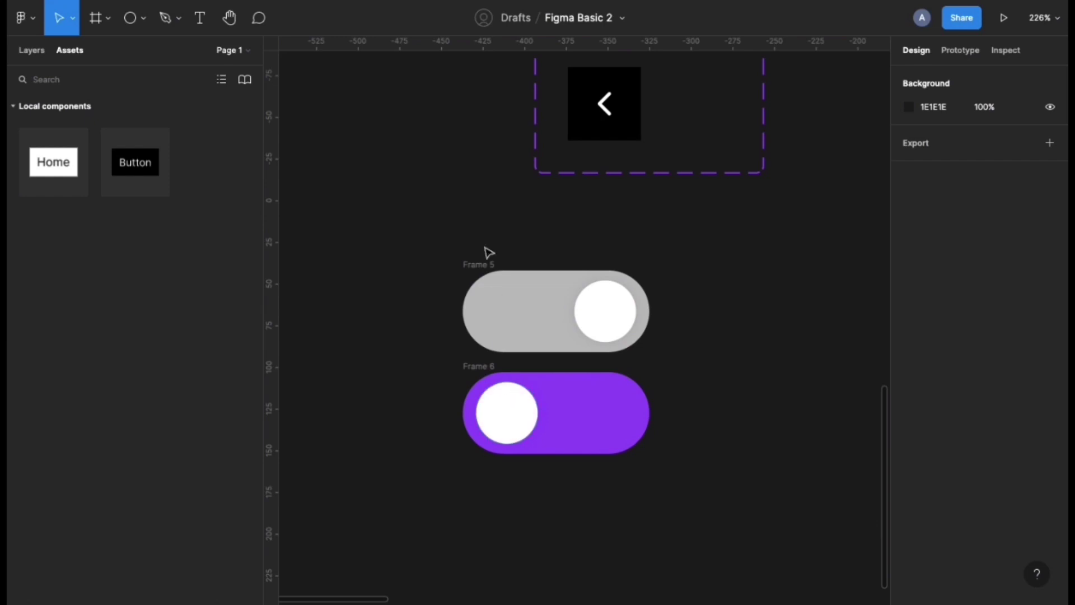
# Rename the grey toggle frame to "Taggle / off".
pyautogui.click(476, 367)
pyautogui.click(473, 280)
pyautogui.click(474, 266)
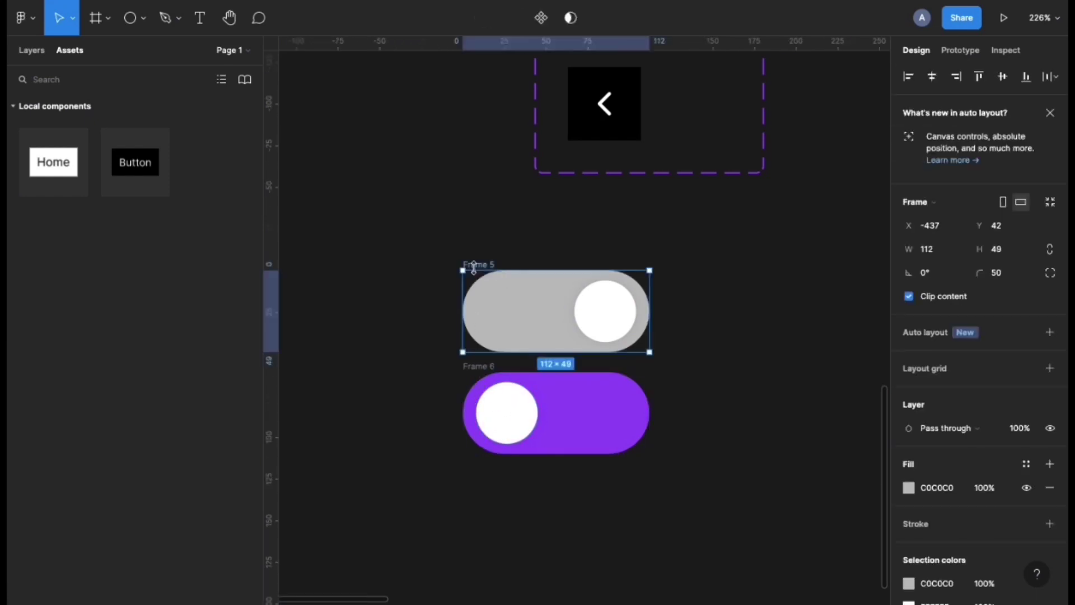
pyautogui.click(479, 367)
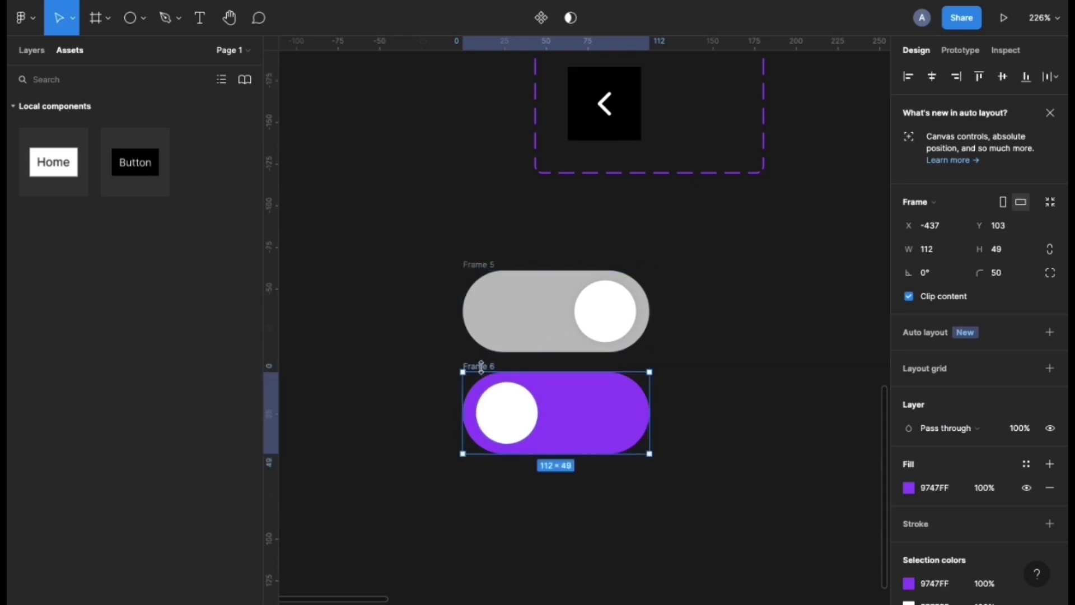
pyautogui.click(470, 273)
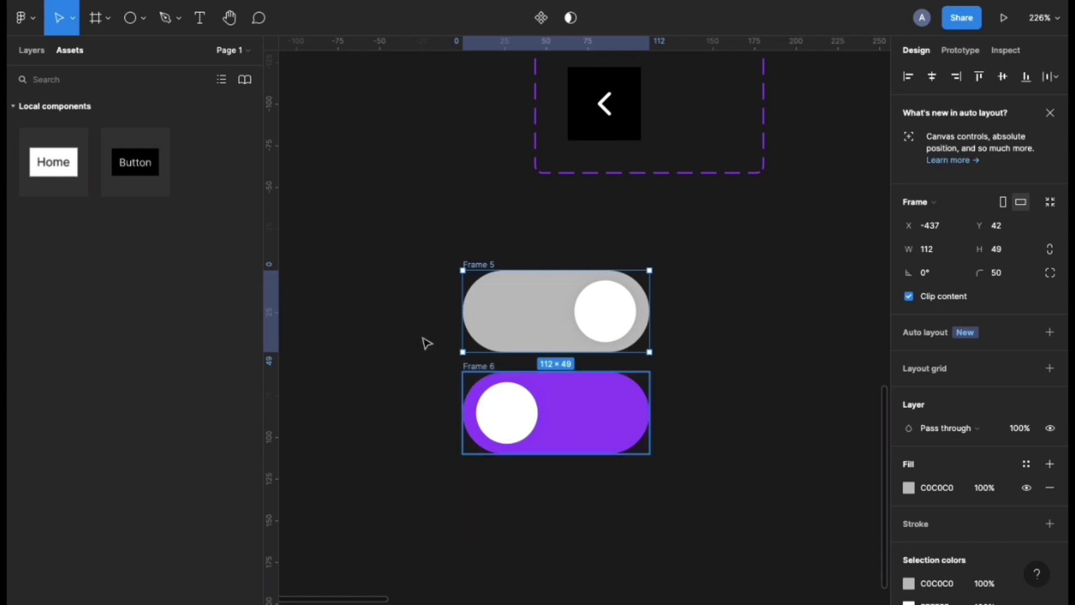
pyautogui.scroll(-5, 391, 293)
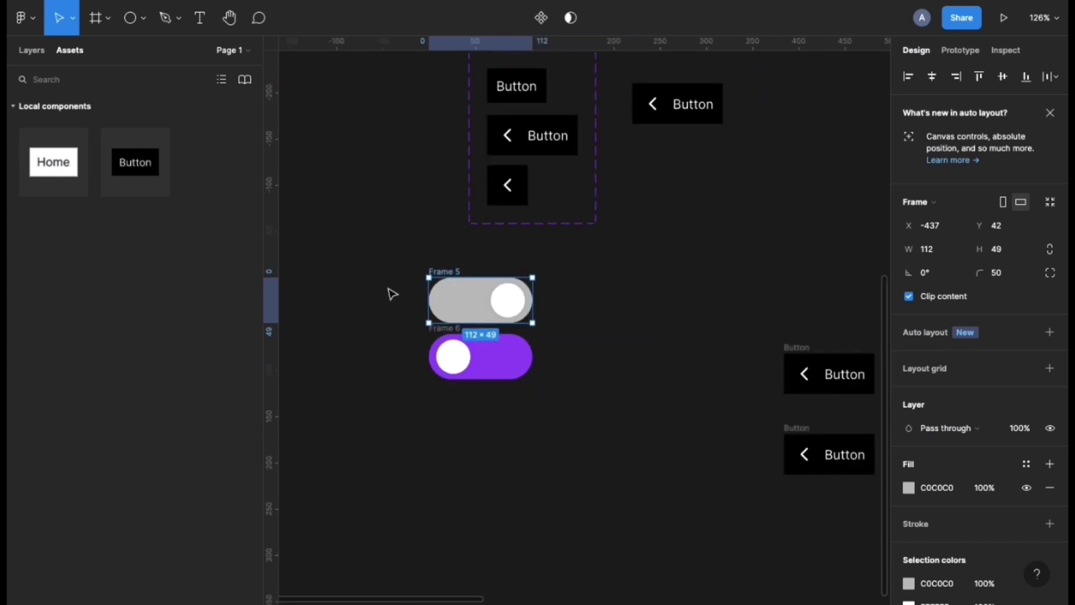
pyautogui.doubleClick(443, 274)
pyautogui.write('Taggle / off')
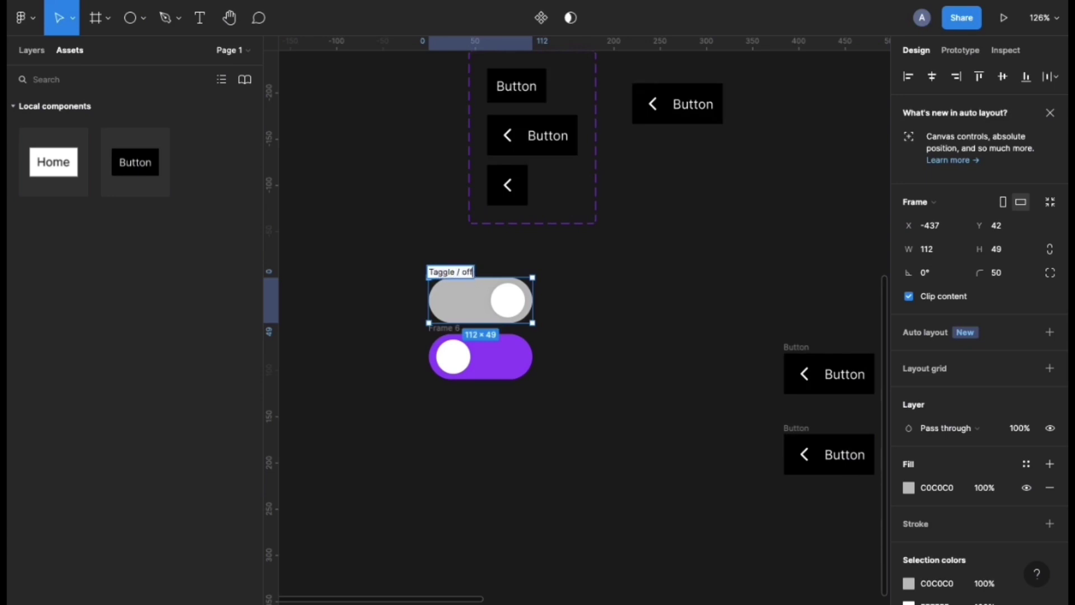
pyautogui.press('Return')
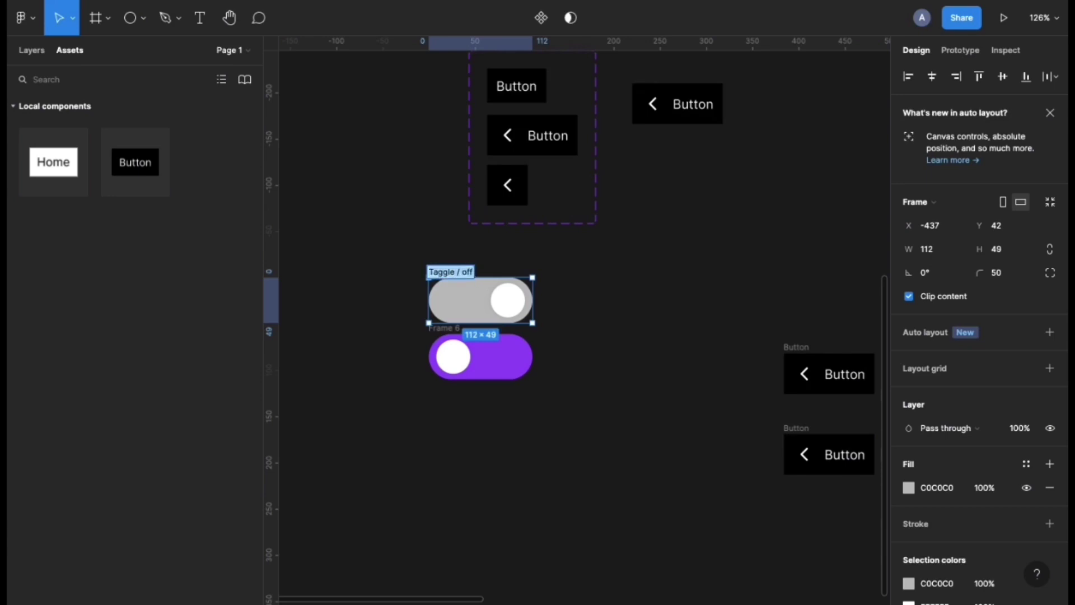
# Rename the purple toggle frame to "Taggle / on".
pyautogui.doubleClick(447, 328)
pyautogui.write('Taggle / off')
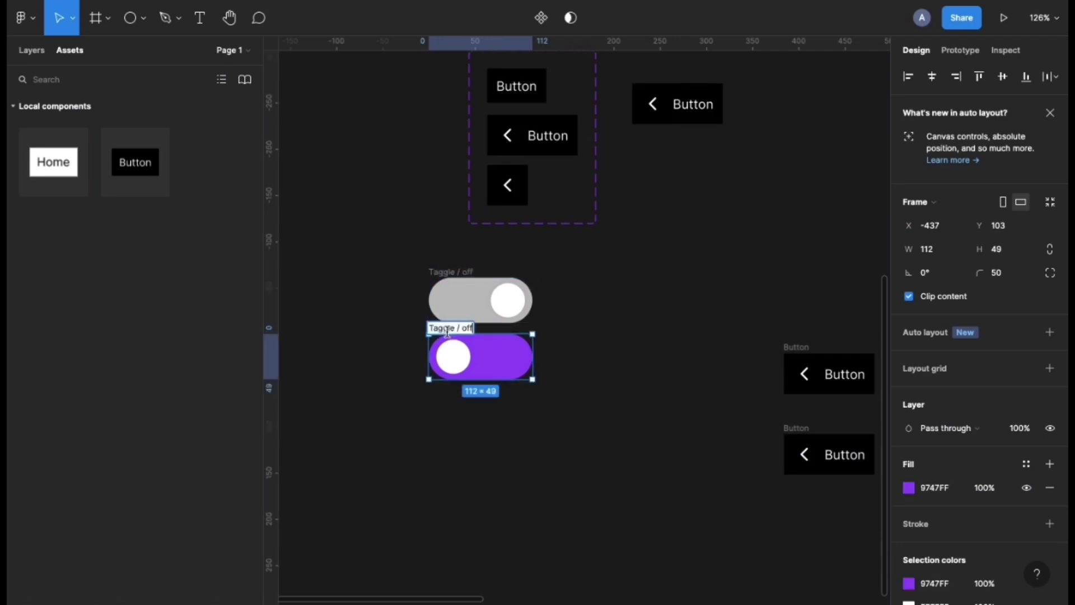
pyautogui.press('BackSpace')
pyautogui.press('BackSpace')
pyautogui.press('BackSpace')
pyautogui.write('on')
pyautogui.press('Return')
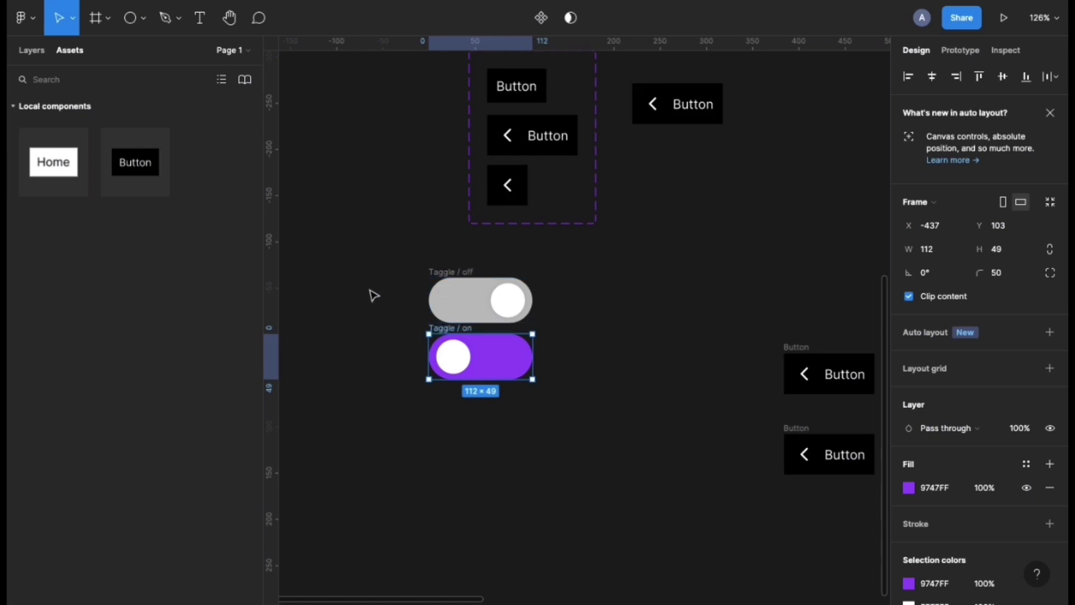
# Turn each of the two toggle frames into a component and combine them as variants.
pyautogui.hotkey('ctrl', 'alt', 'k')
pyautogui.click(442, 279)
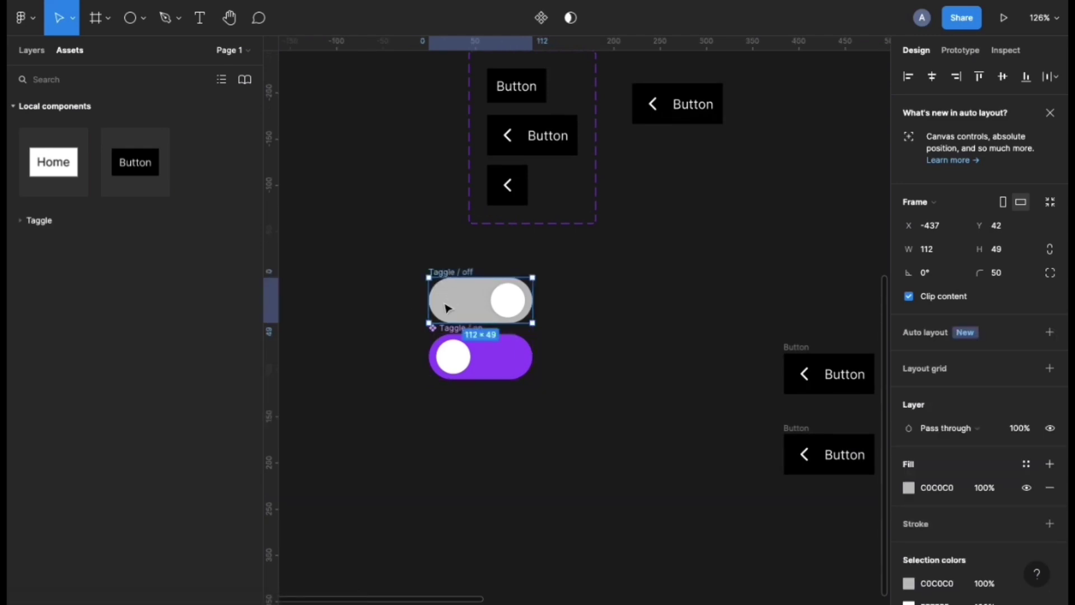
pyautogui.rightClick(446, 307)
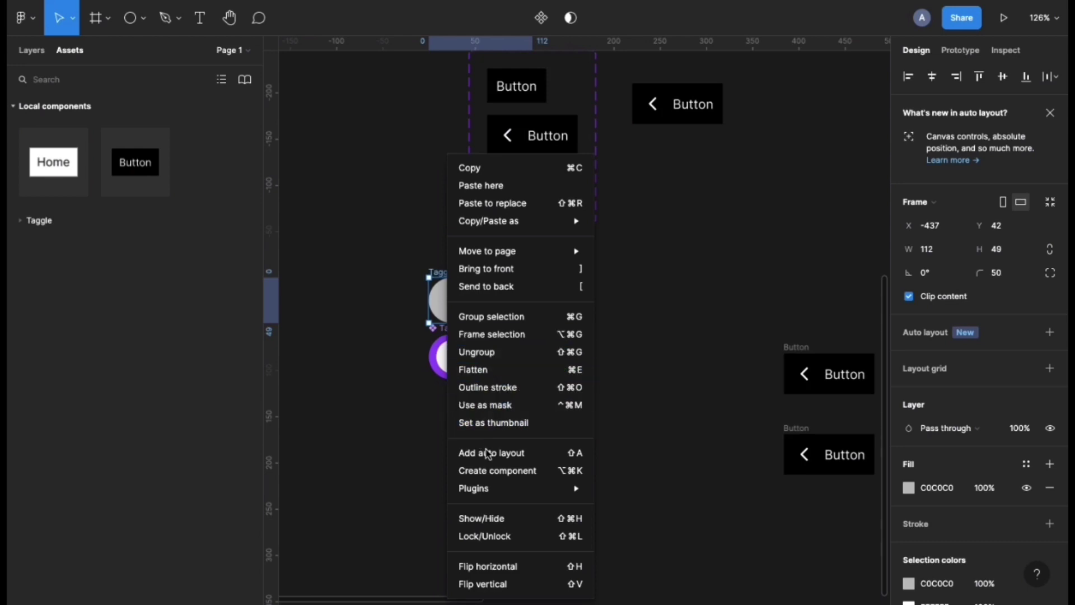
pyautogui.click(476, 471)
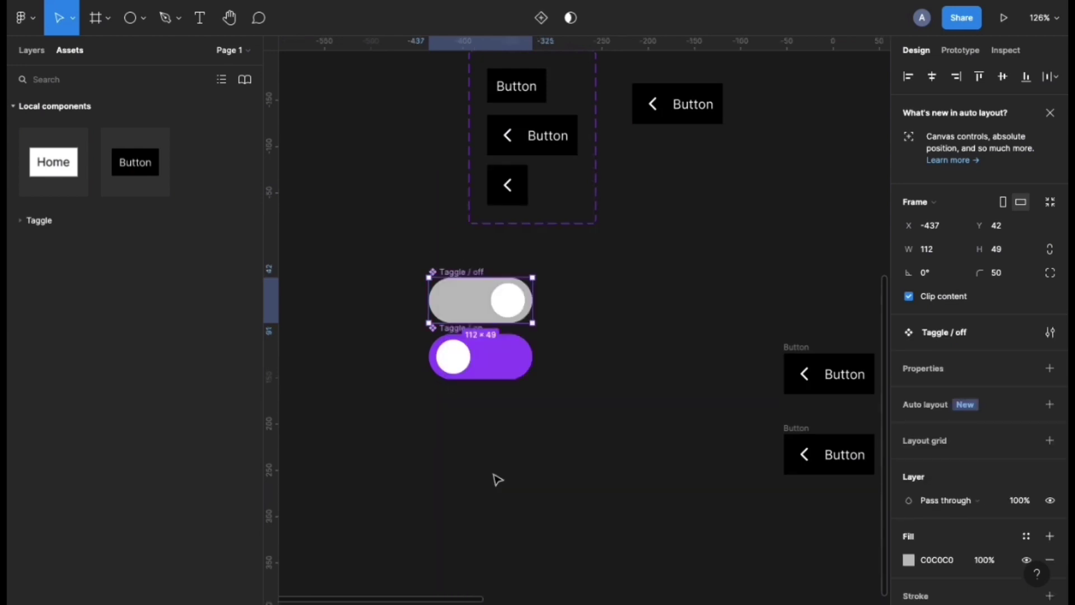
pyautogui.moveTo(399, 256); pyautogui.dragTo(584, 429)
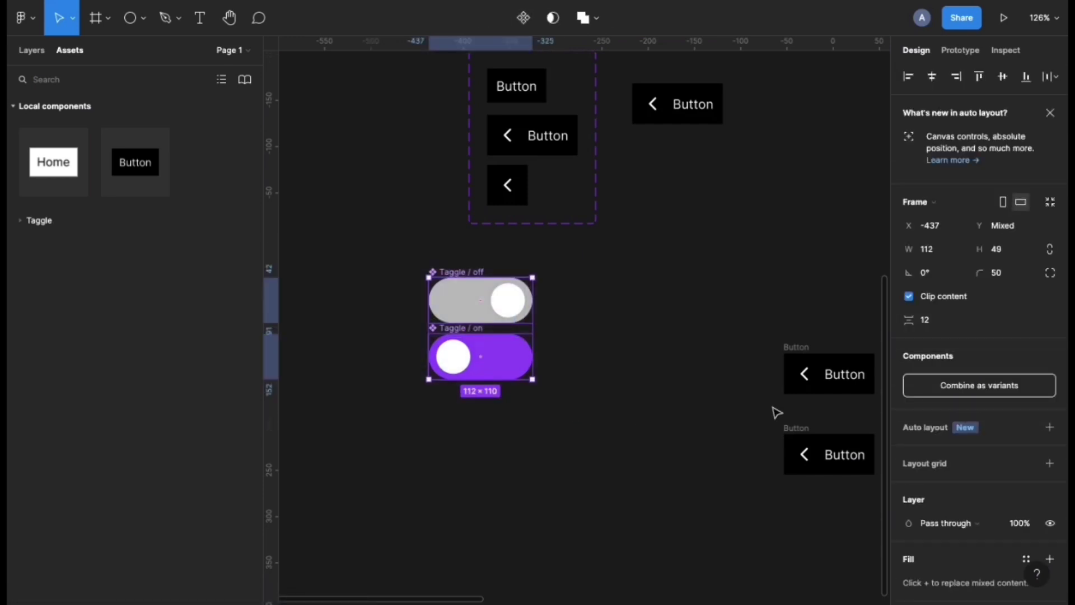
pyautogui.click(921, 385)
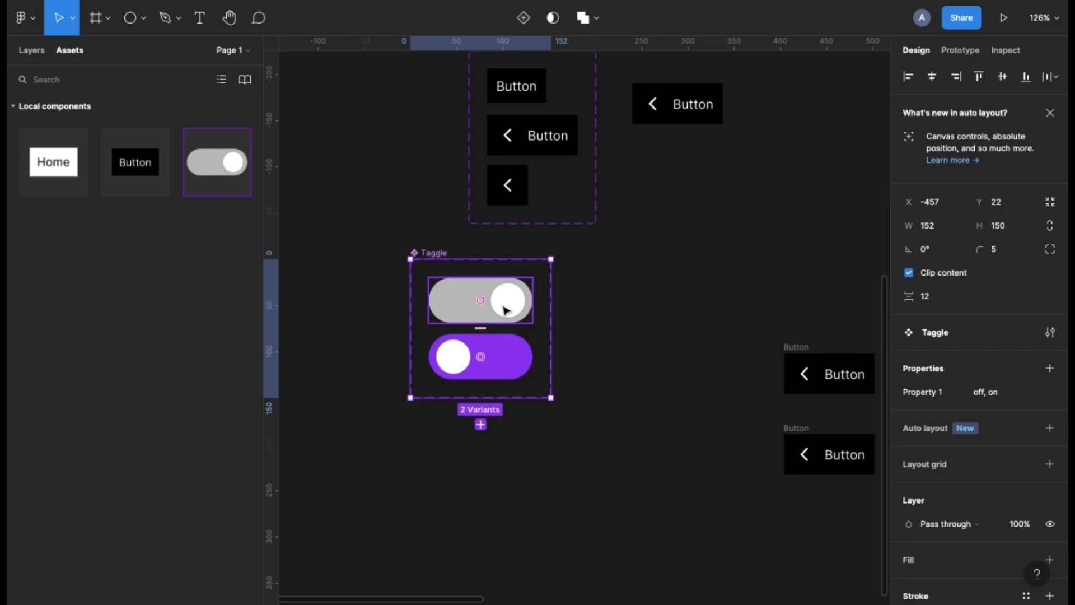
# Add an on-click prototype connection from the grey off variant to the purple on variant.
pyautogui.click(445, 370)
pyautogui.click(456, 312)
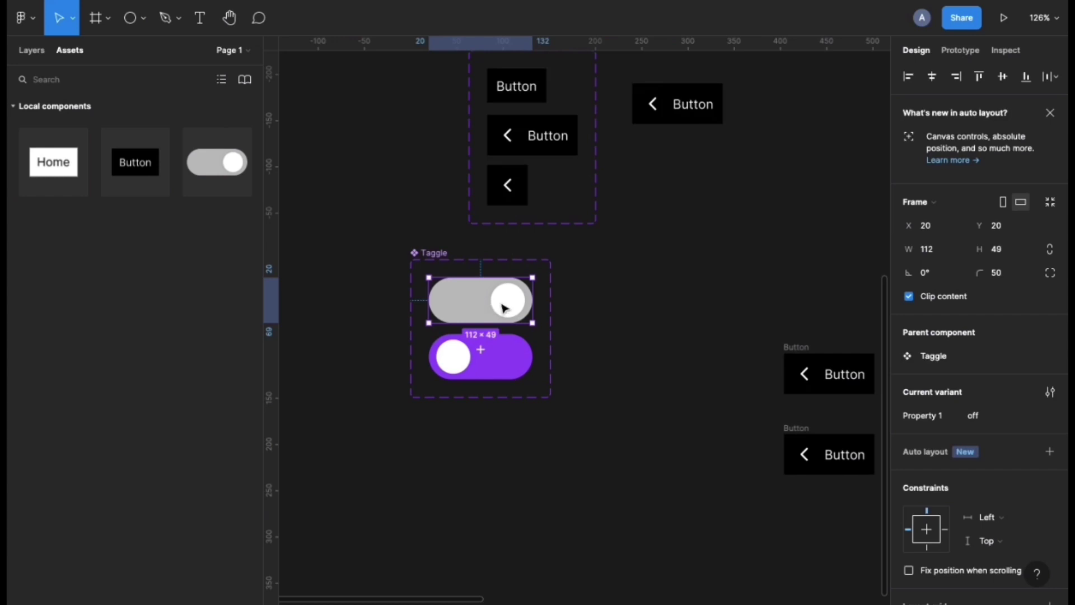
pyautogui.click(958, 54)
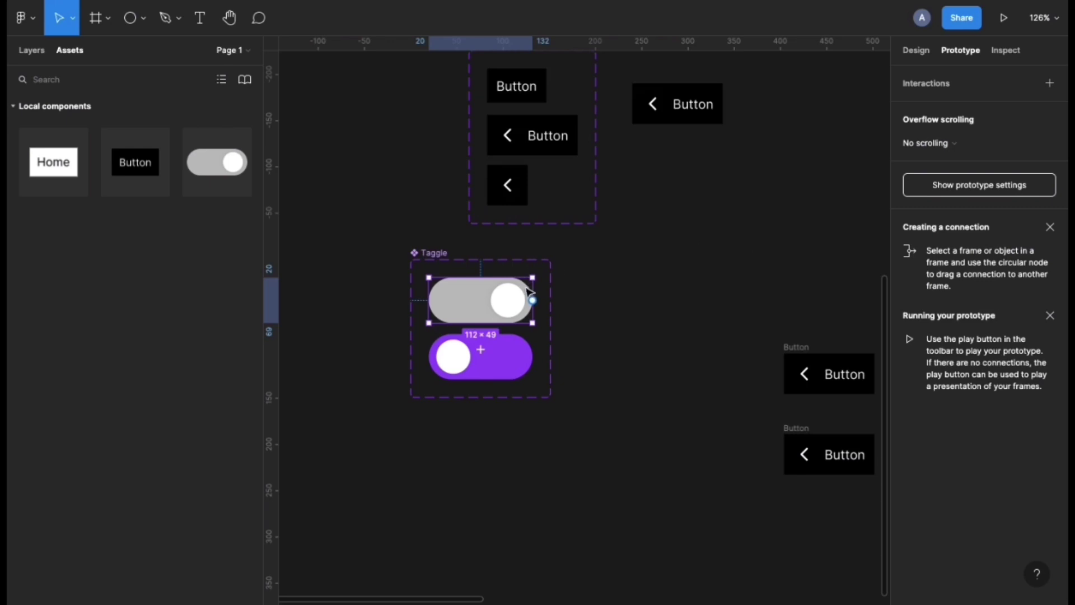
pyautogui.scroll(5, 531, 296)
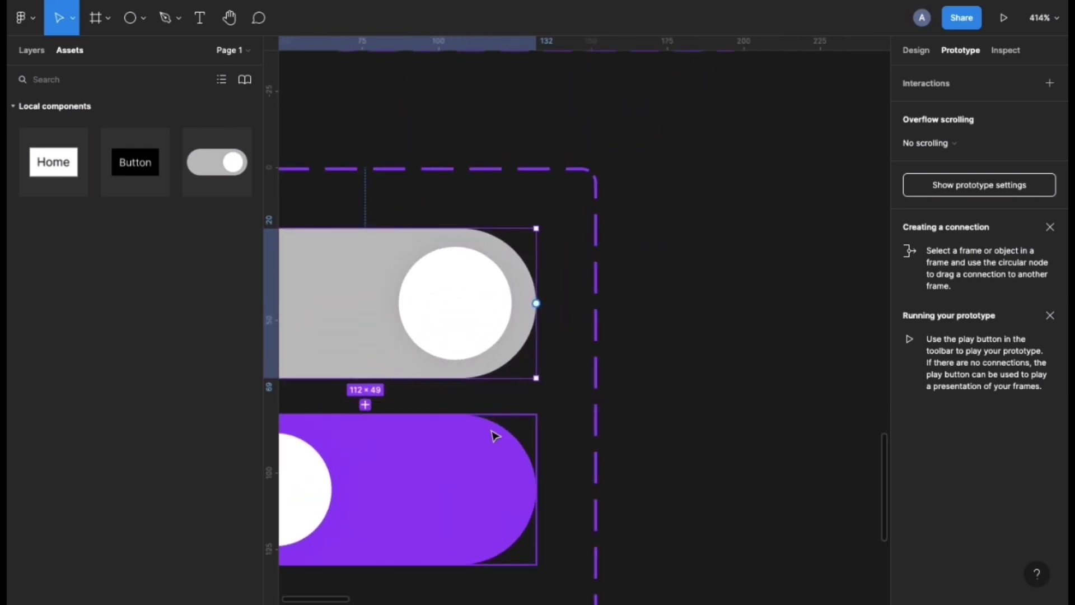
pyautogui.hscroll(-3, 495, 436)
pyautogui.click(631, 439)
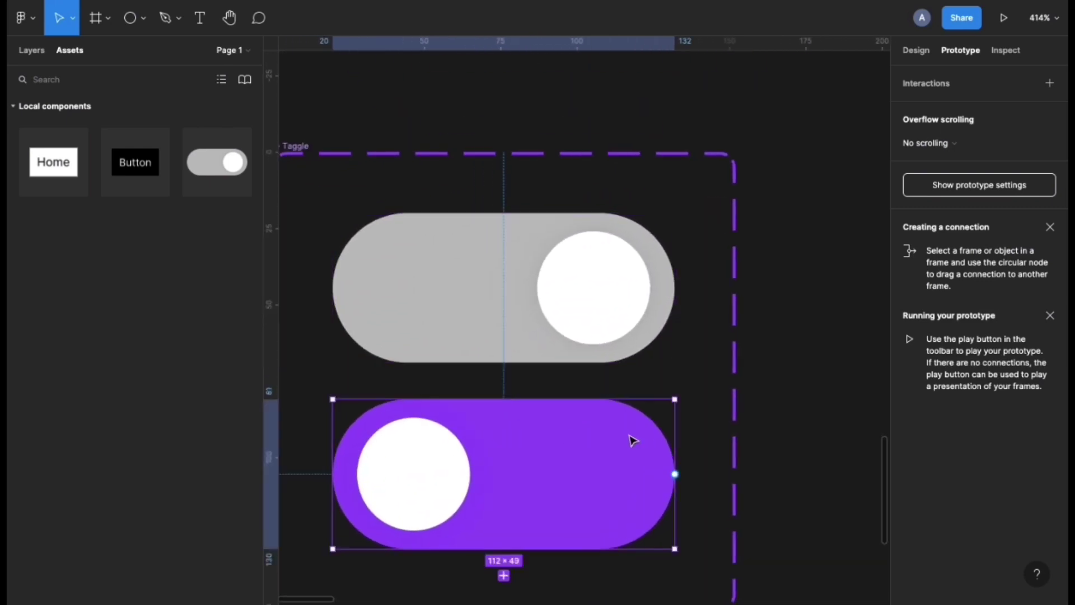
pyautogui.click(553, 297)
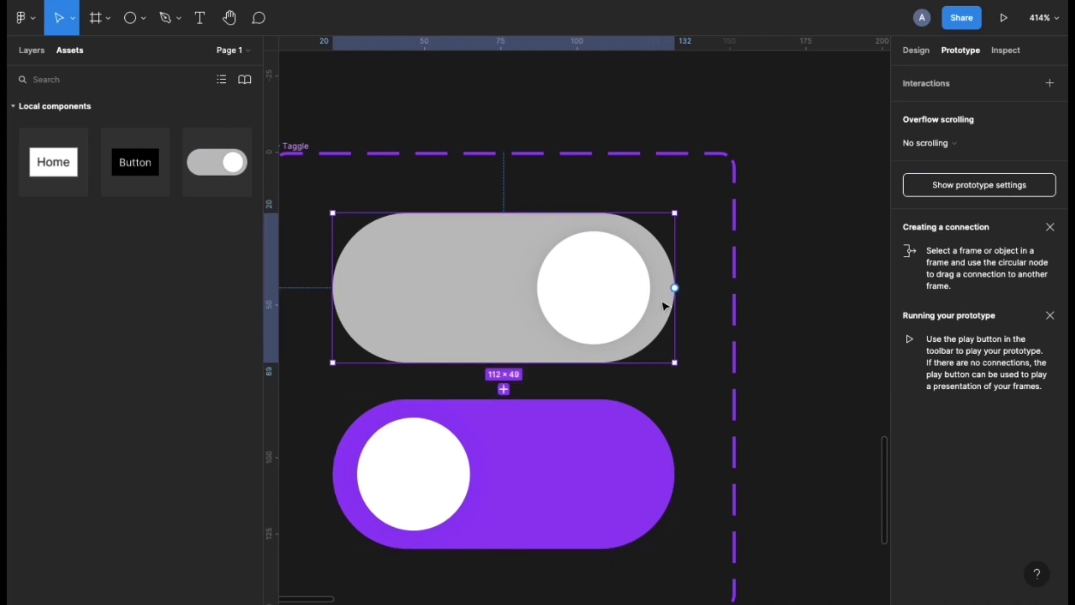
pyautogui.moveTo(676, 288); pyautogui.dragTo(646, 496)
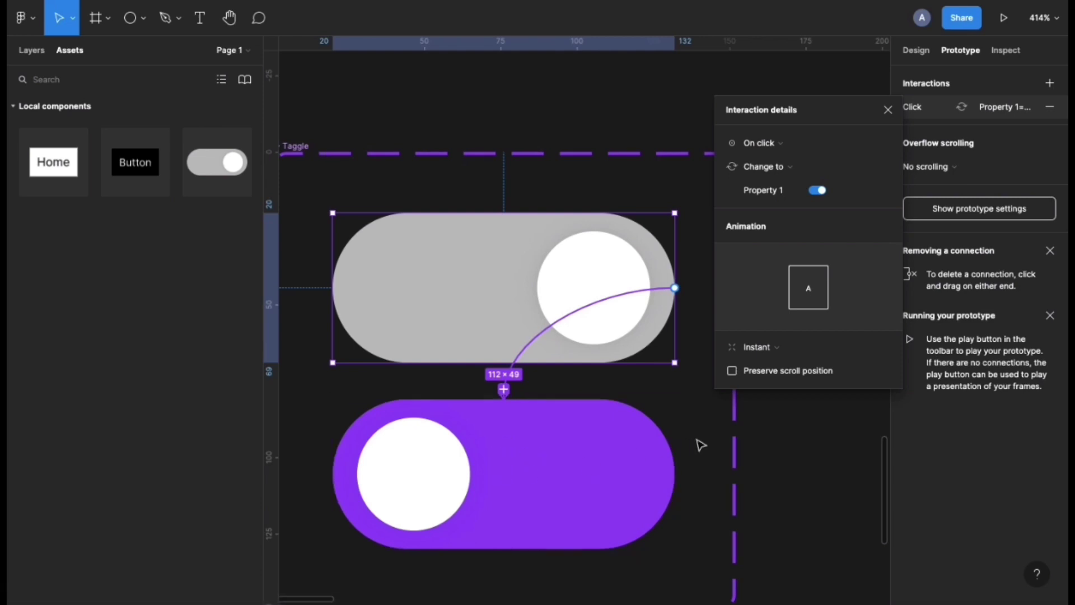
# Set the off-to-on interaction's animation to Smart animate with the Slow easing.
pyautogui.click(743, 350)
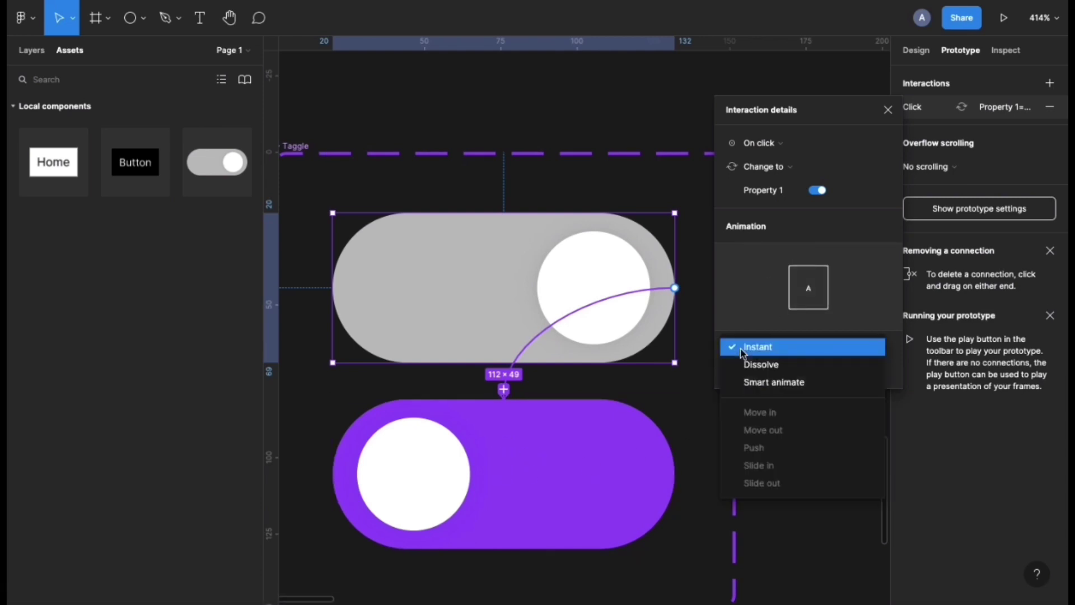
pyautogui.click(751, 379)
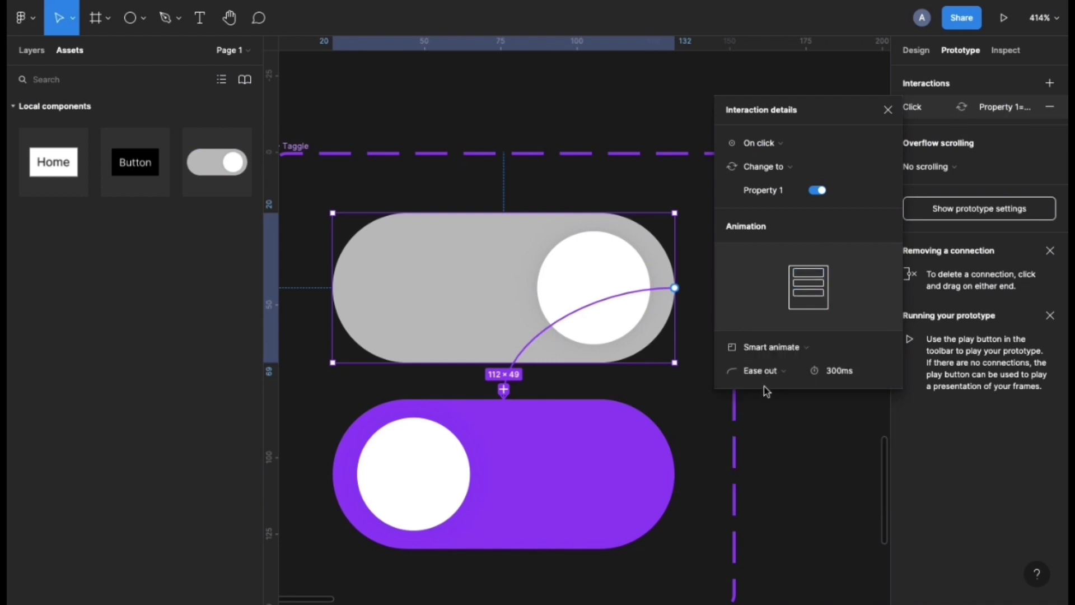
pyautogui.click(793, 370)
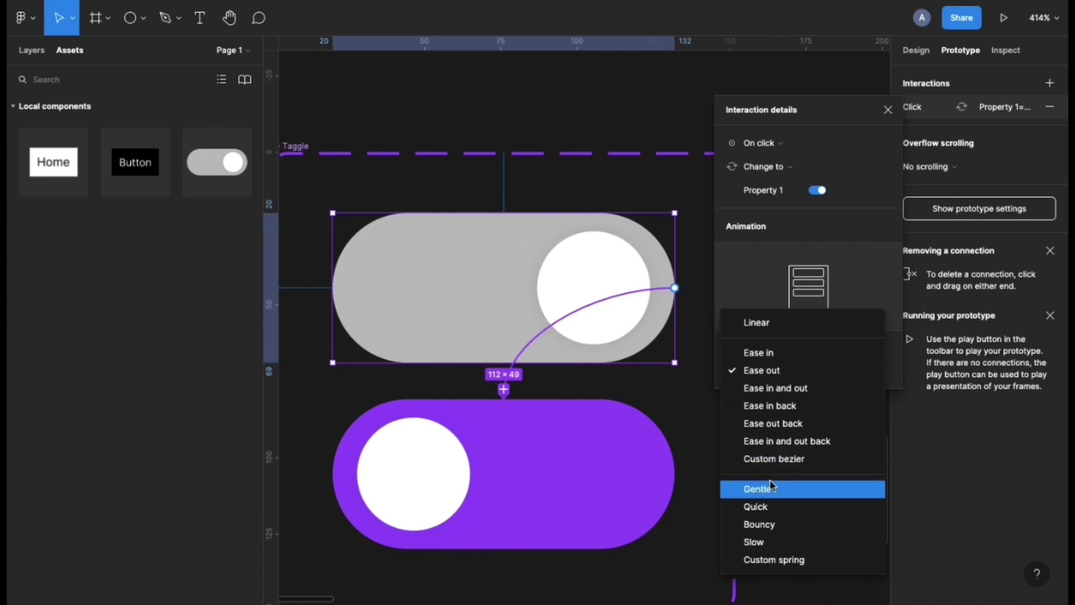
pyautogui.click(754, 543)
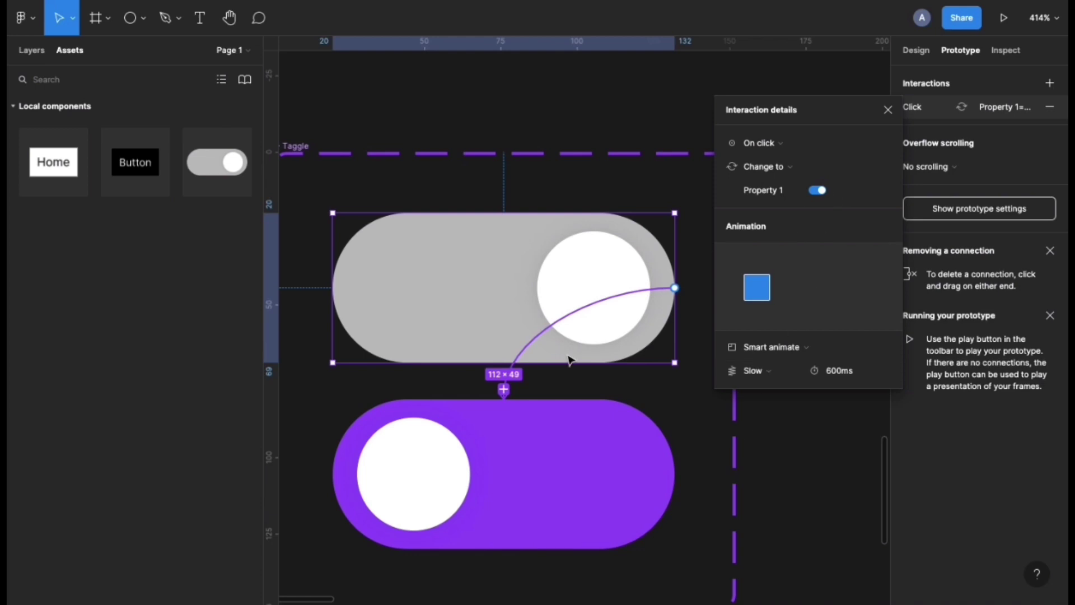
# Add an on-click prototype connection from the purple on variant back to the grey off variant.
pyautogui.click(551, 420)
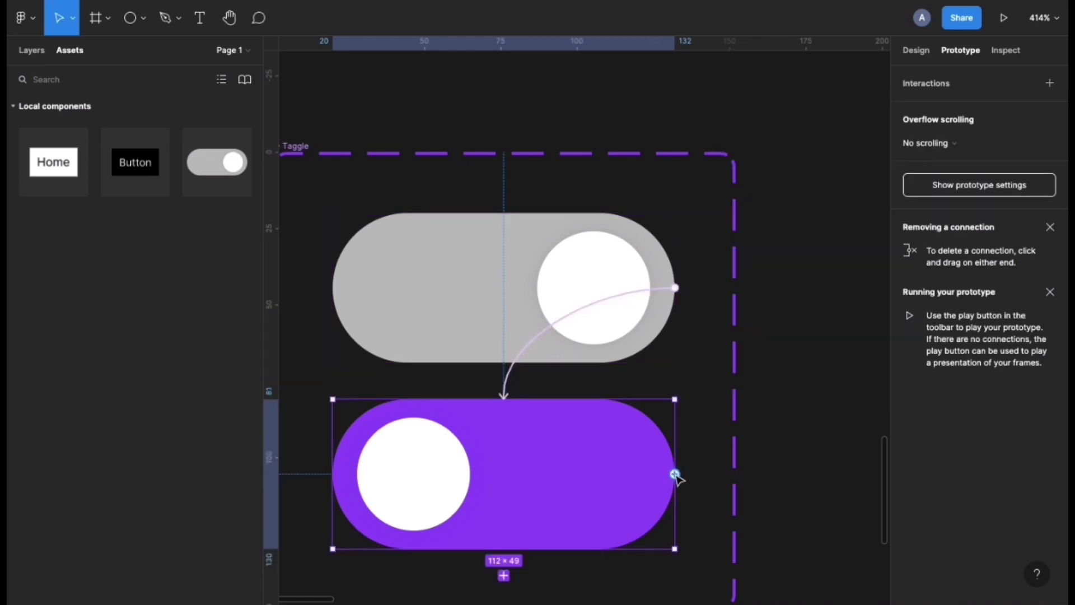
pyautogui.moveTo(675, 474); pyautogui.dragTo(661, 355)
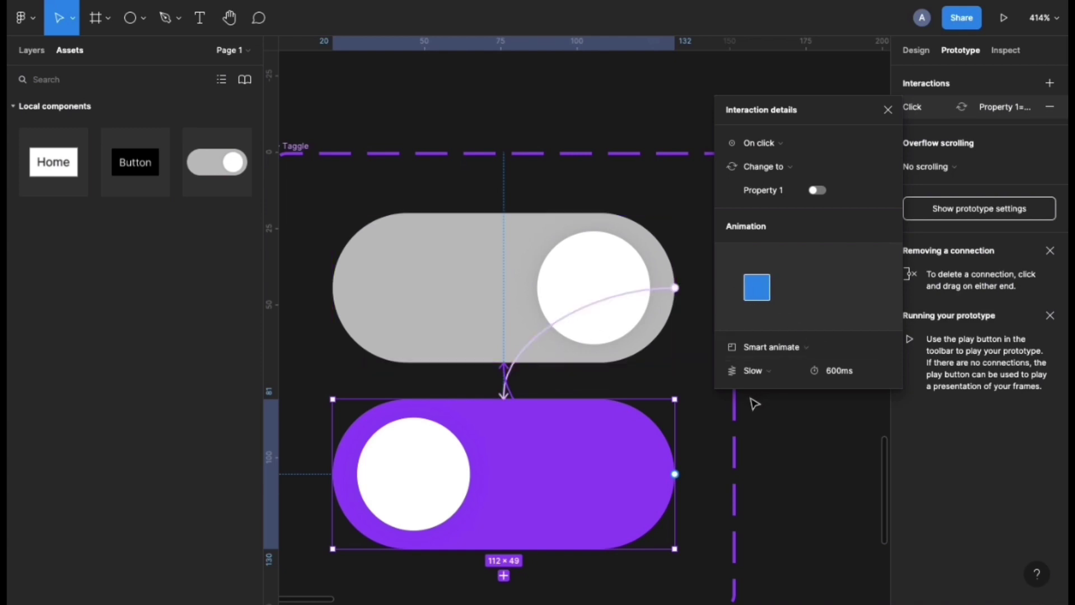
pyautogui.click(888, 110)
# Create an iPhone 13 mini frame on an empty canvas area and place a Taggle instance at its centre.
pyautogui.scroll(-10, 473, 304)
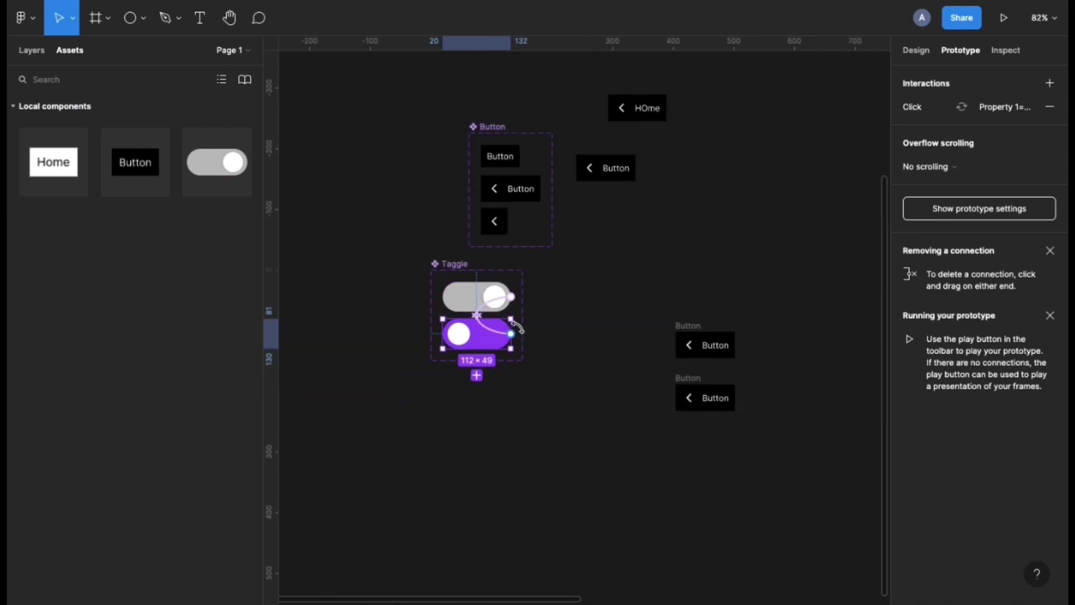
pyautogui.scroll(-5, 534, 305)
pyautogui.hscroll(-1, 500, 290)
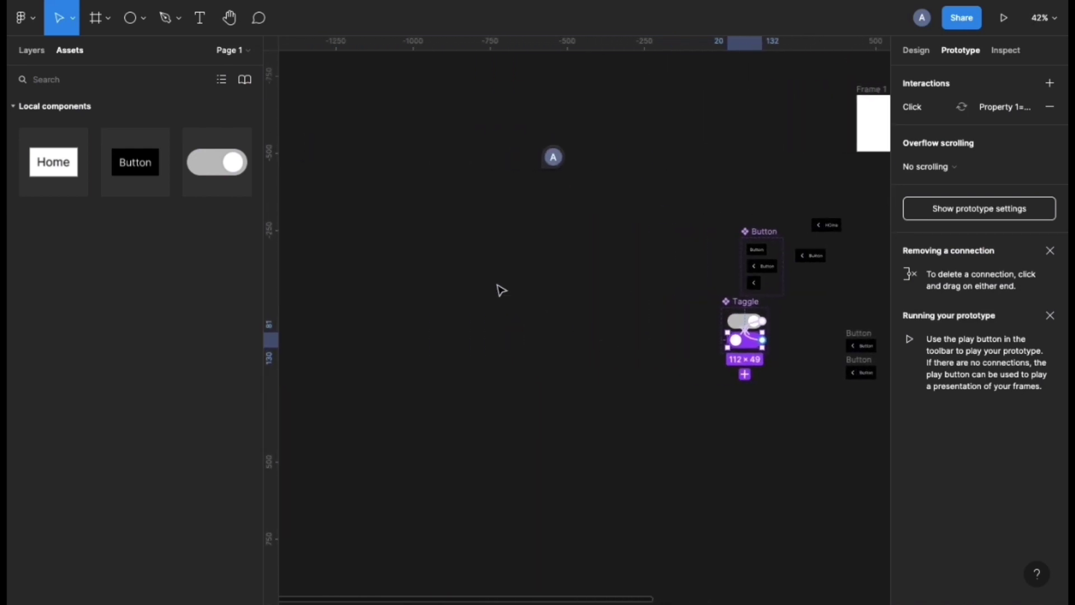
pyautogui.press('f')
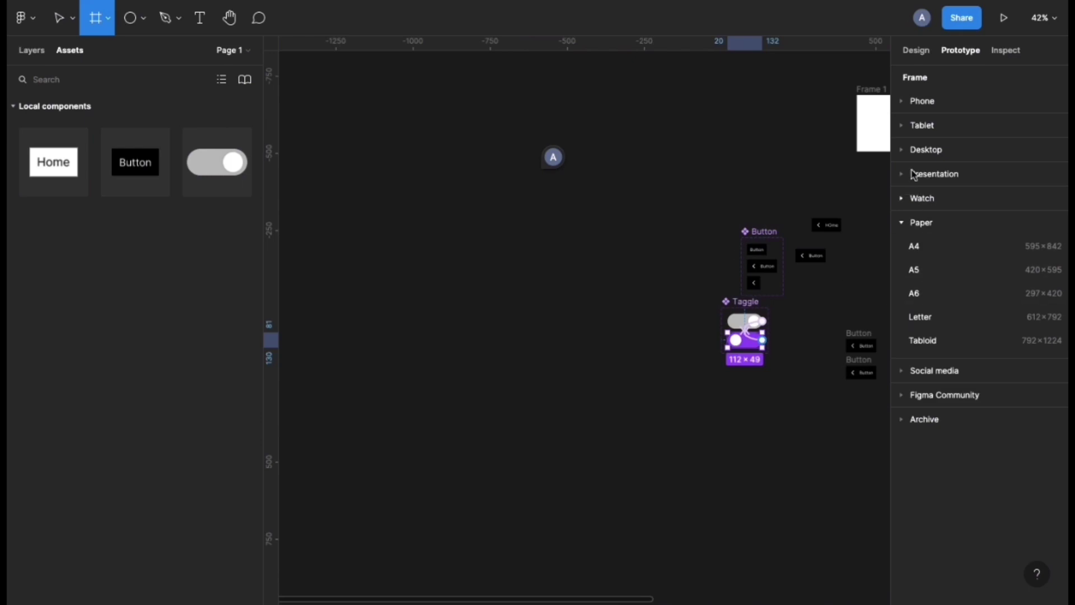
pyautogui.click(910, 101)
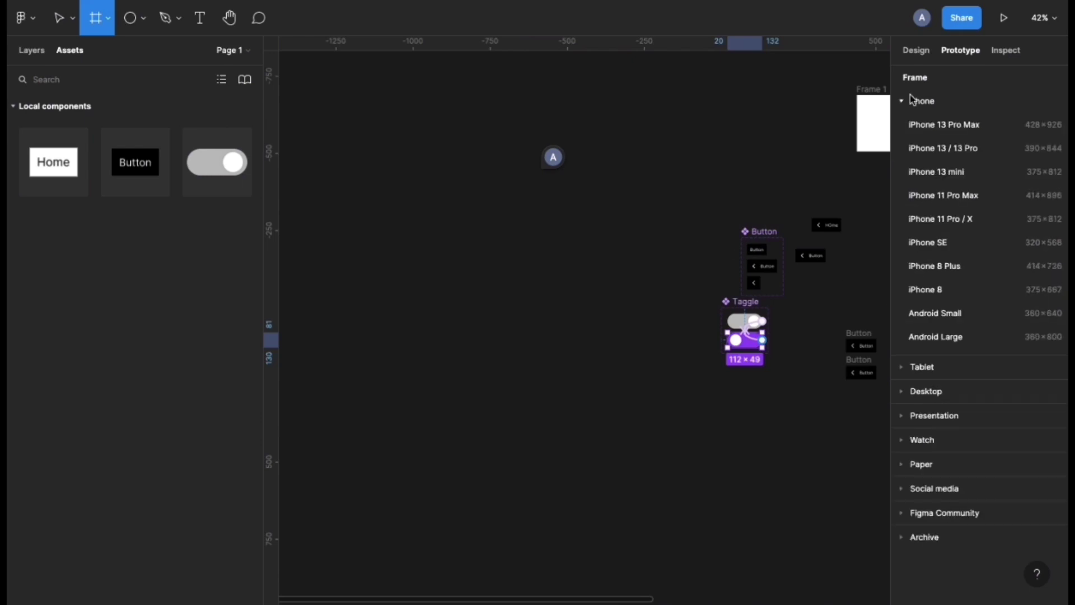
pyautogui.click(945, 171)
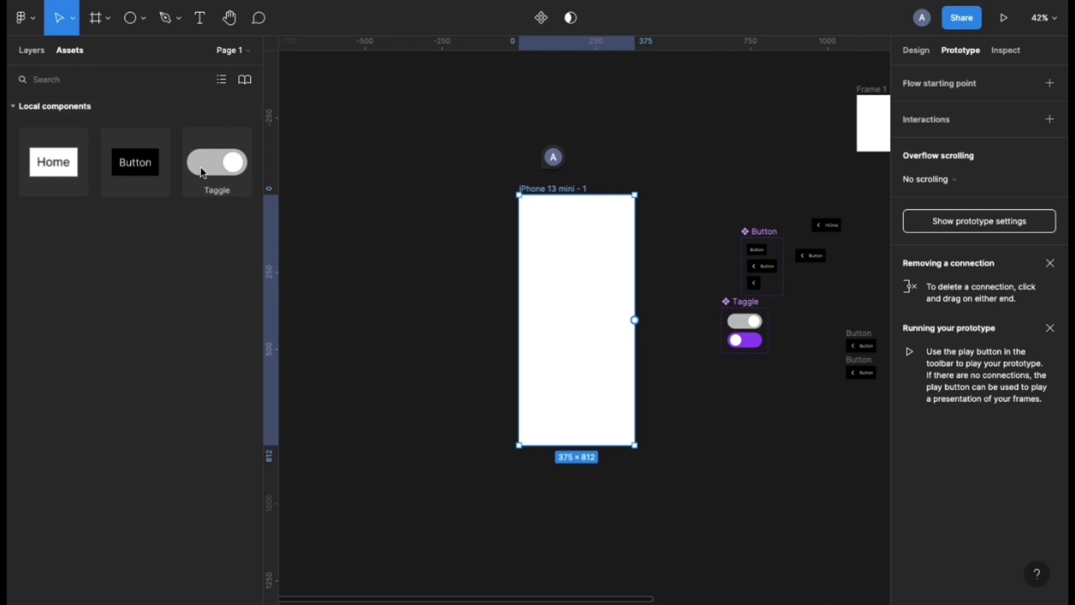
pyautogui.moveTo(367, 200); pyautogui.dragTo(585, 326)
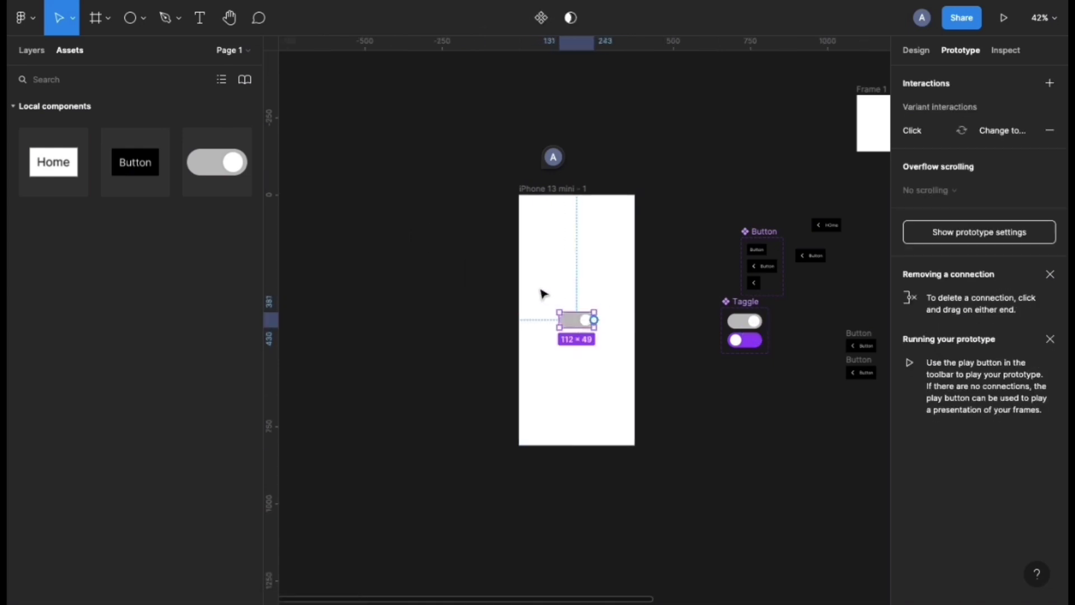
# Make the iPhone 13 mini frame a flow starting point.
pyautogui.click(532, 196)
pyautogui.click(570, 324)
pyautogui.click(540, 191)
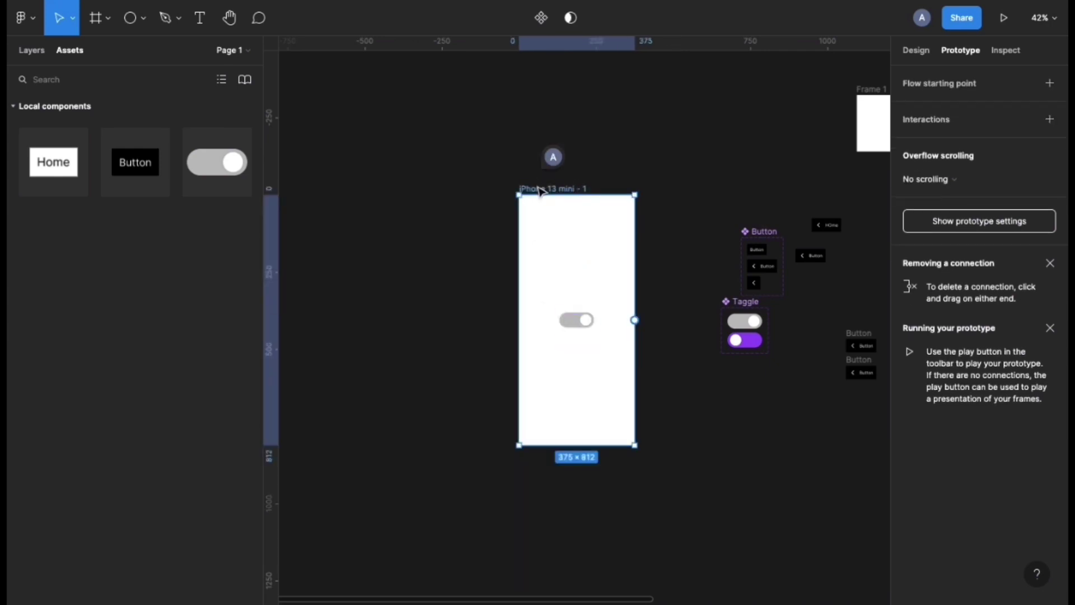
pyautogui.click(1051, 84)
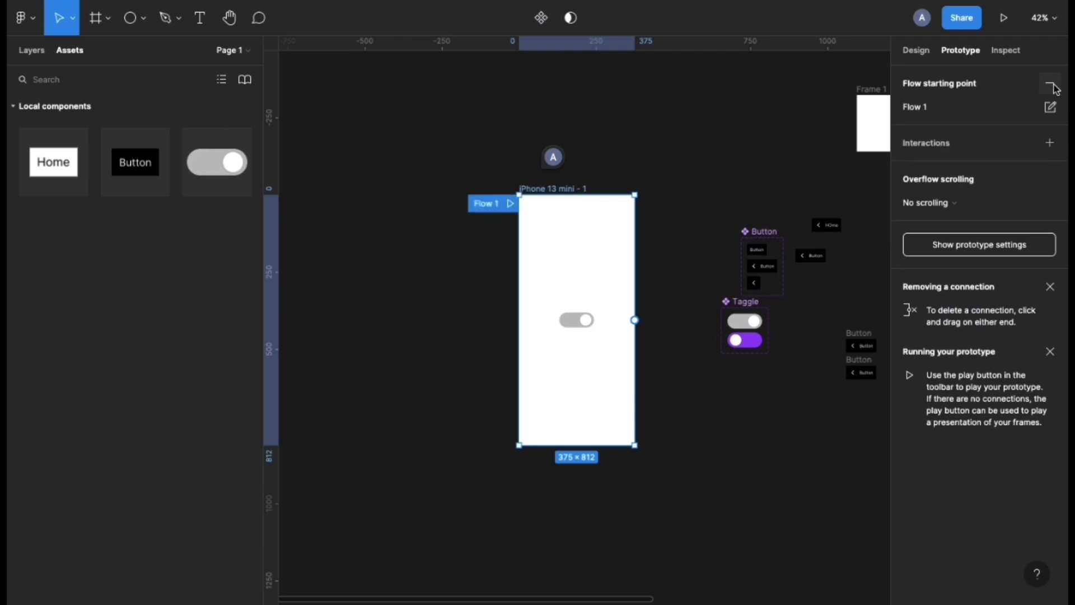
# Set the prototype's preview device to iPhone 13 mini.
pyautogui.click(924, 250)
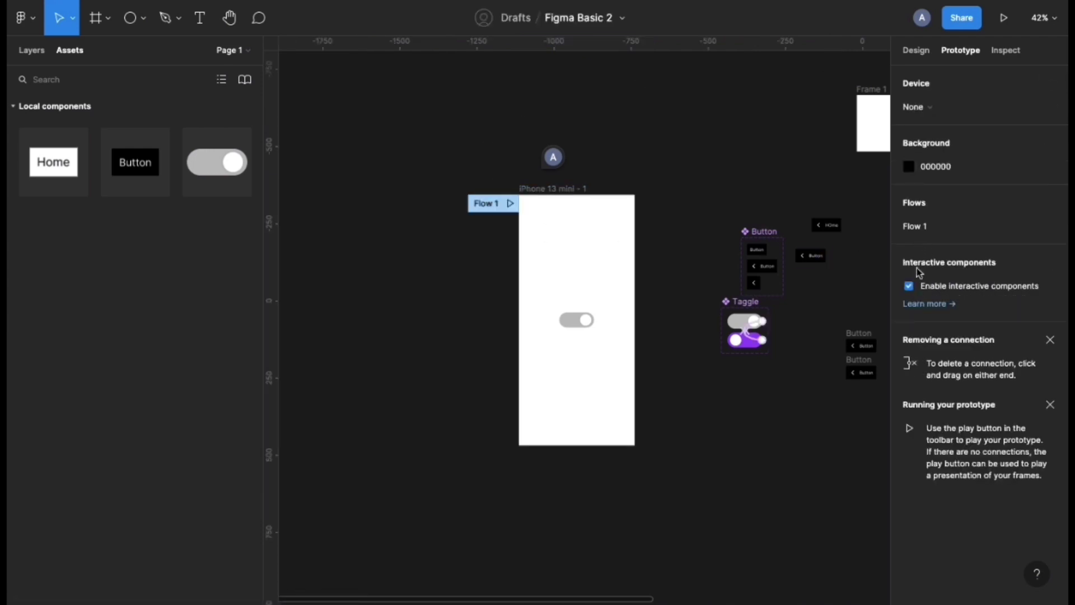
pyautogui.click(915, 111)
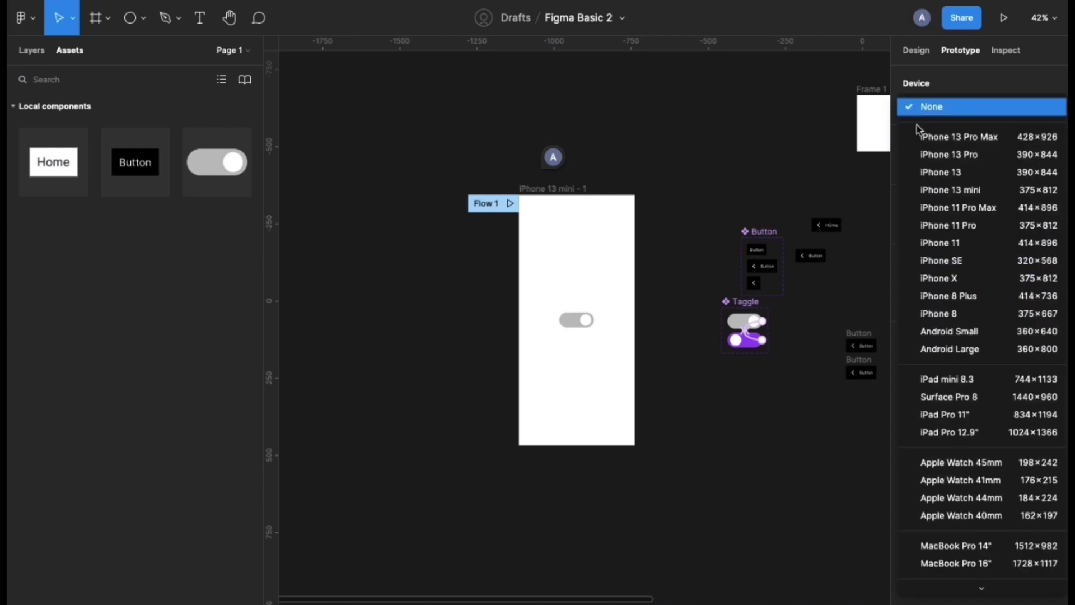
pyautogui.click(910, 190)
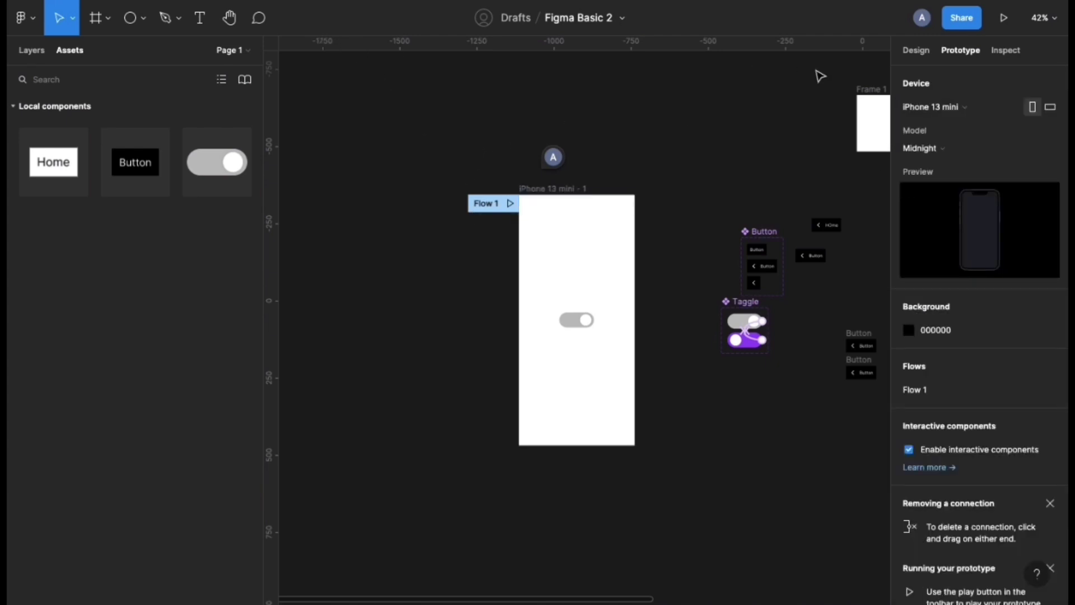
# Launch the prototype presentation and bring its iPhone 13 mini preview into view.
pyautogui.click(1002, 23)
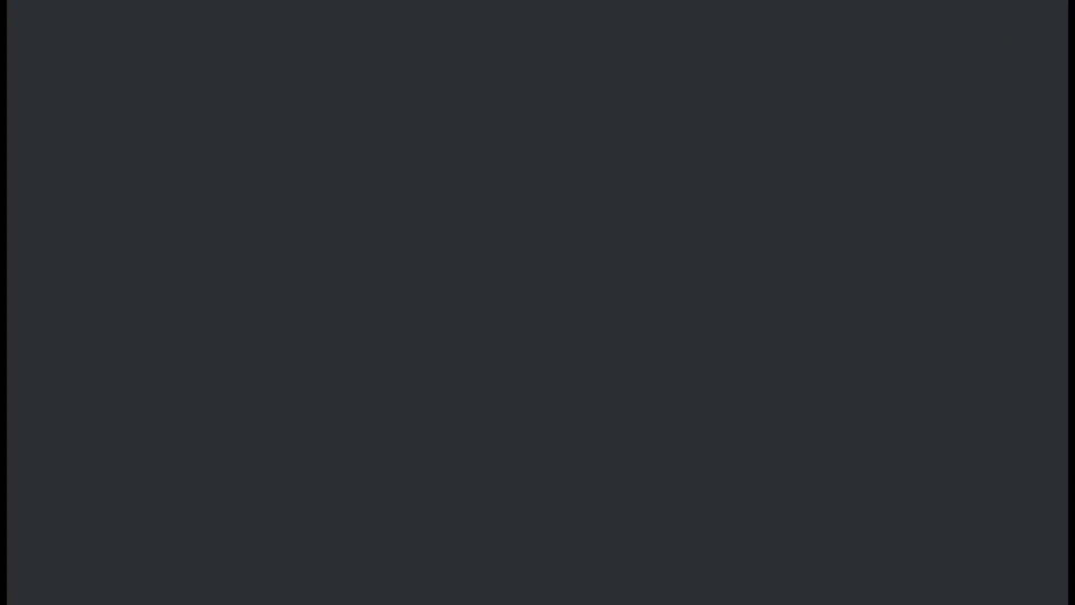
pyautogui.hotkey('ctrl', 'shift', 'Tab')
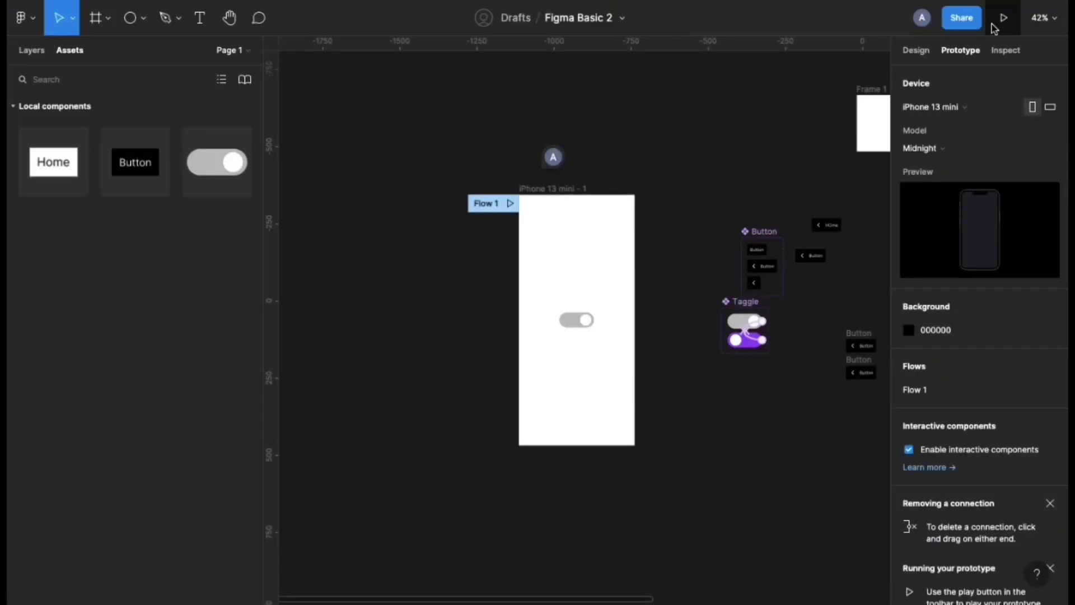
pyautogui.hotkey('ctrl', 'Tab')
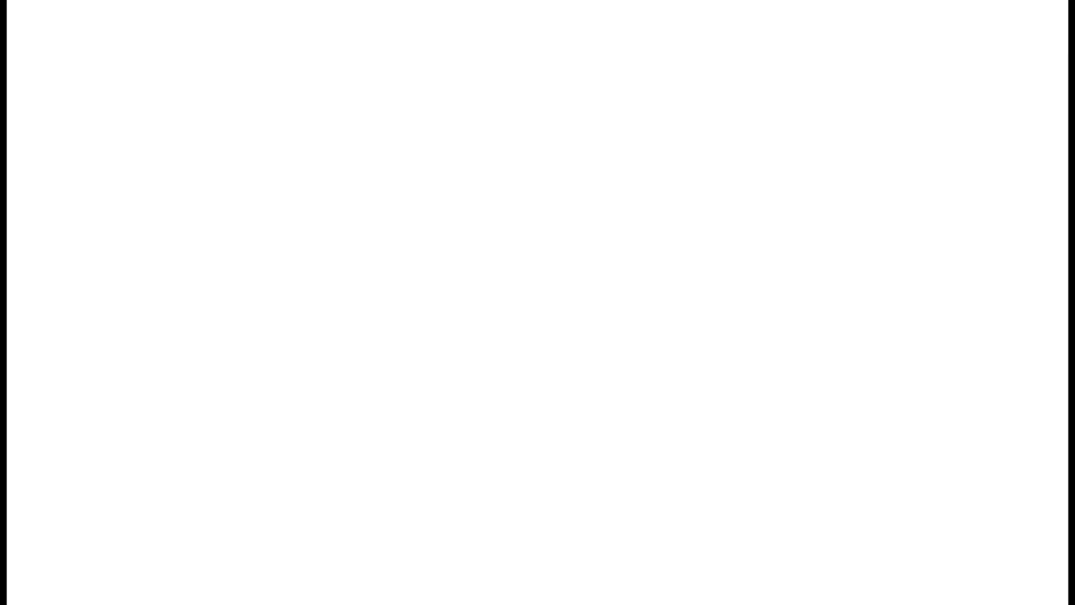
pyautogui.hotkey('ctrl', 'shift', 'Tab')
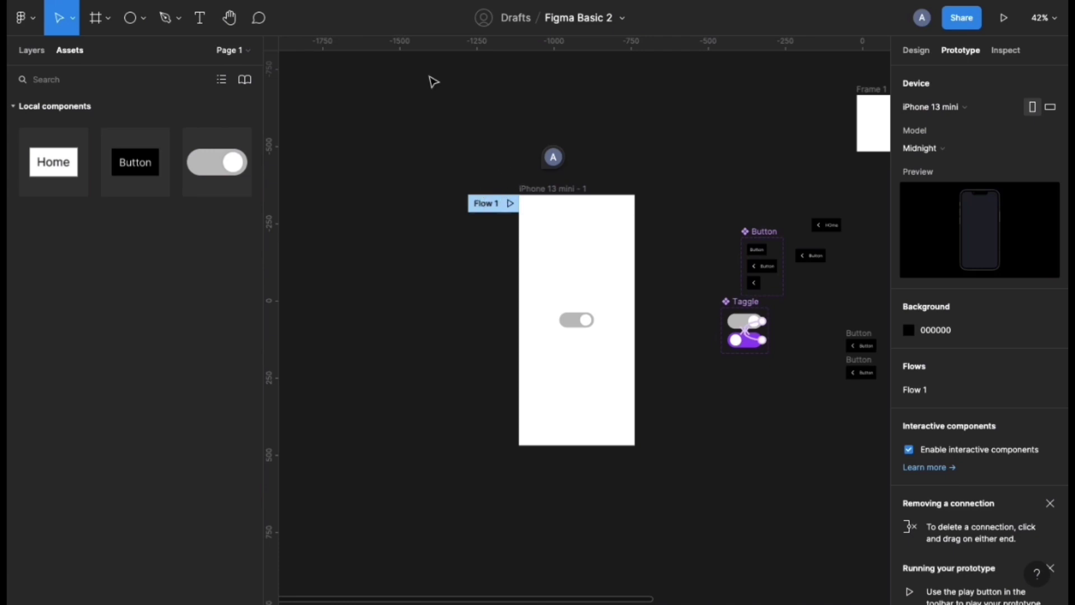
pyautogui.moveTo(432, 1)
pyautogui.click(259, 6)
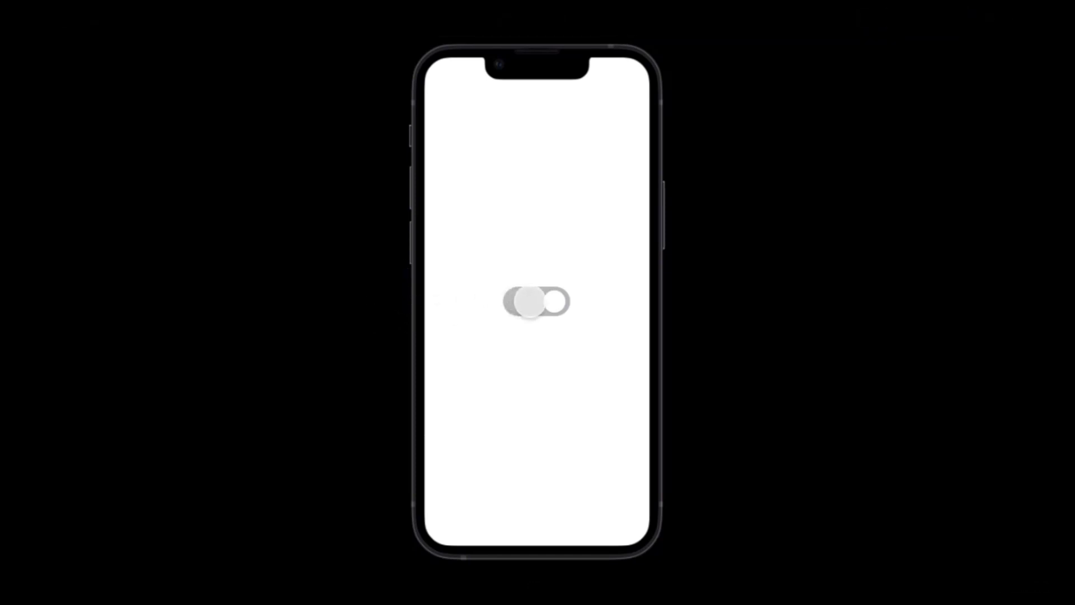
# Test the toggle in the running prototype by switching it on and off repeatedly.
pyautogui.click(529, 303)
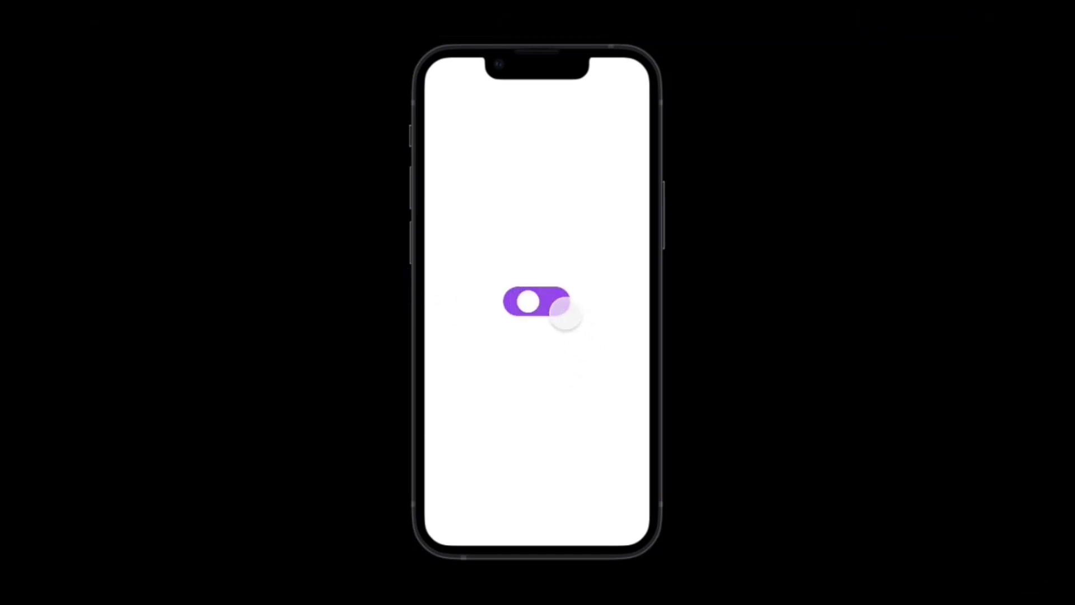
pyautogui.click(565, 312)
pyautogui.click(546, 307)
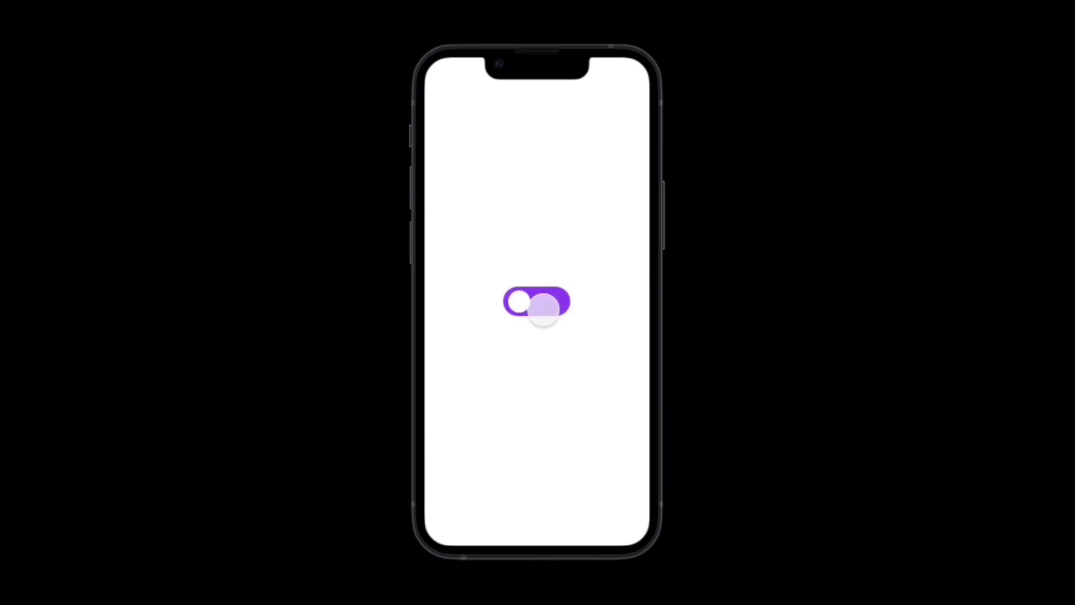
pyautogui.click(543, 308)
pyautogui.click(544, 308)
pyautogui.click(543, 308)
pyautogui.click(543, 308)
pyautogui.click(543, 308)
pyautogui.click(543, 308)
pyautogui.click(543, 308)
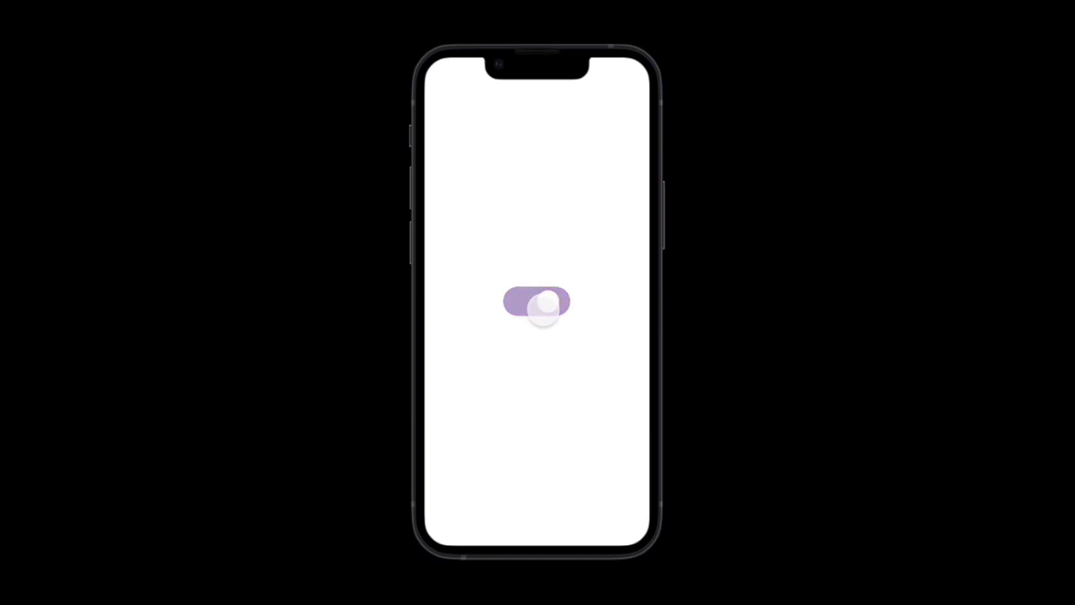
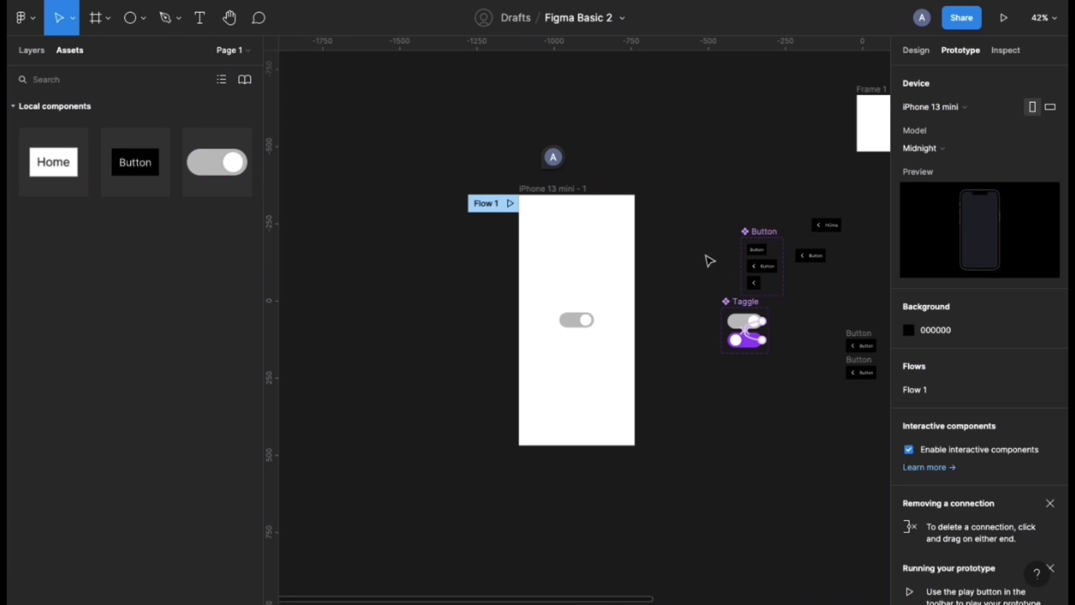
# Insert the heart icon from the Feather Icons plugin, searching for "hear".
pyautogui.rightClick(683, 161)
pyautogui.moveTo(722, 296)
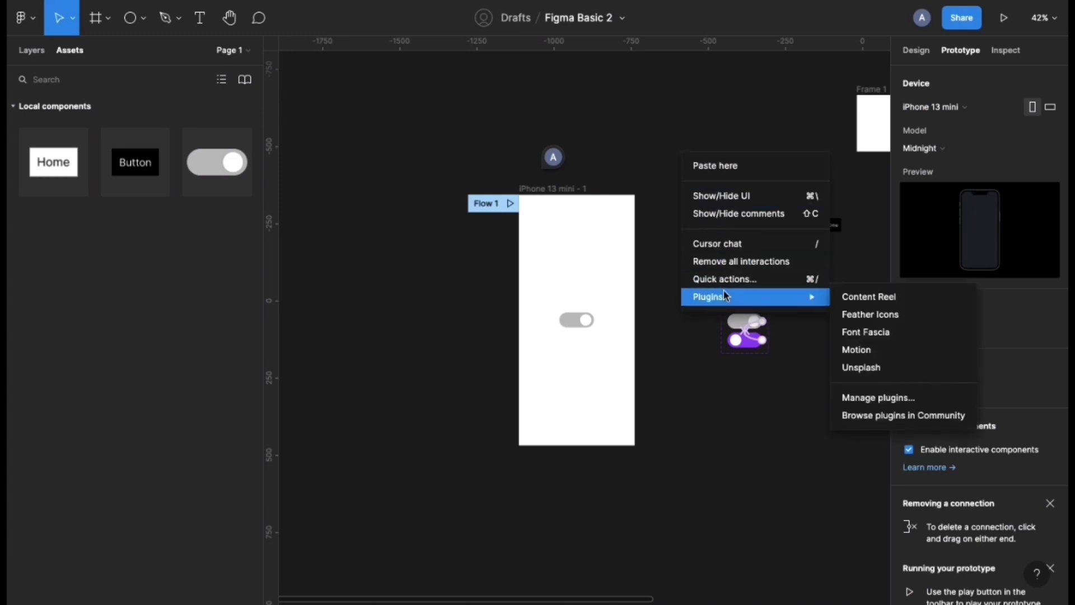
pyautogui.click(840, 321)
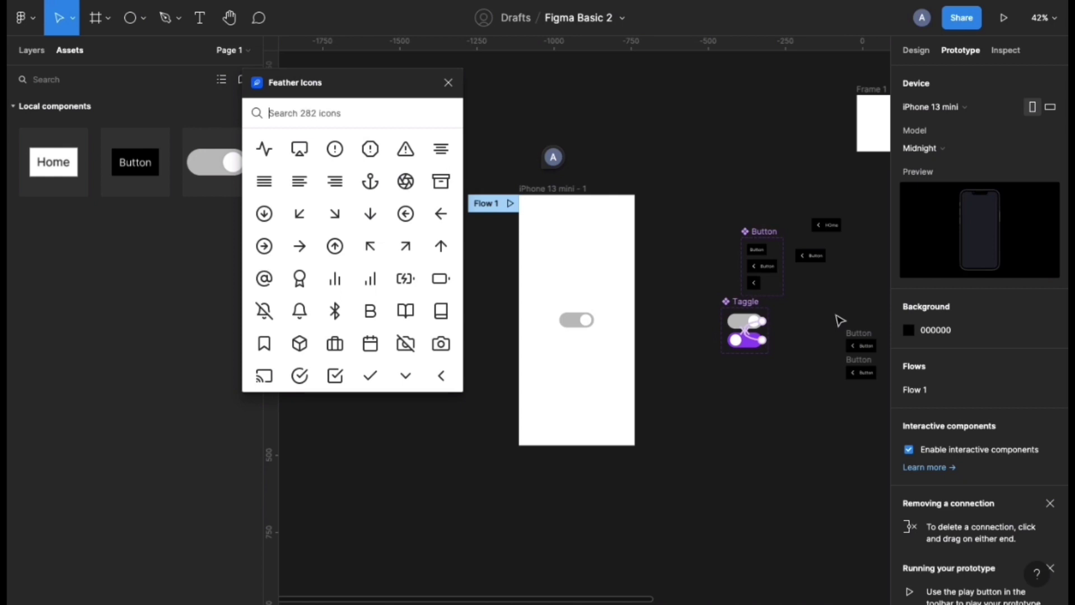
pyautogui.scroll(-6, 339, 258)
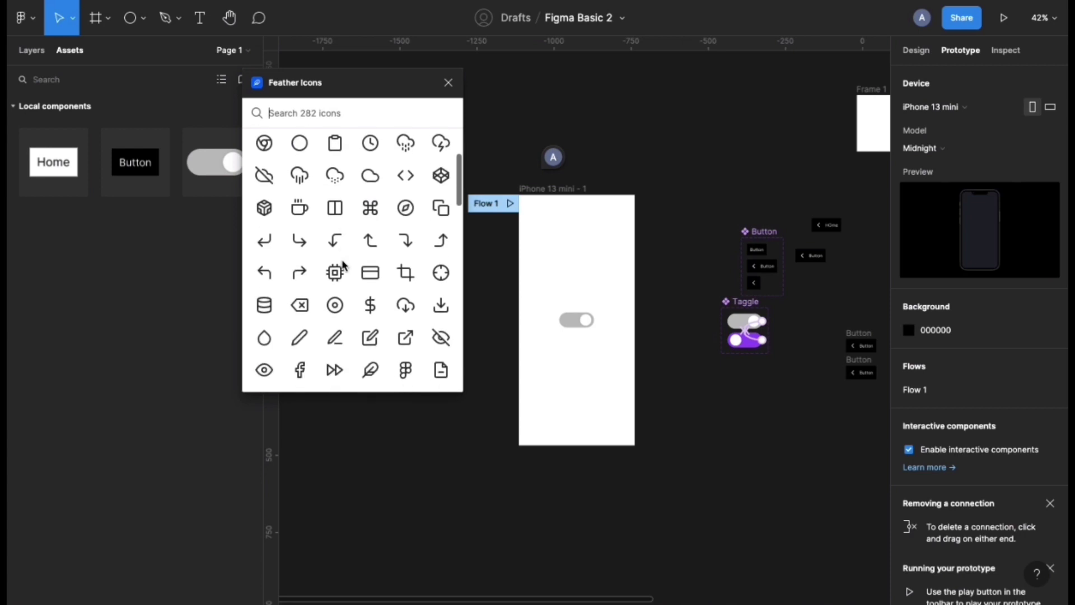
pyautogui.click(274, 114)
pyautogui.write('hear')
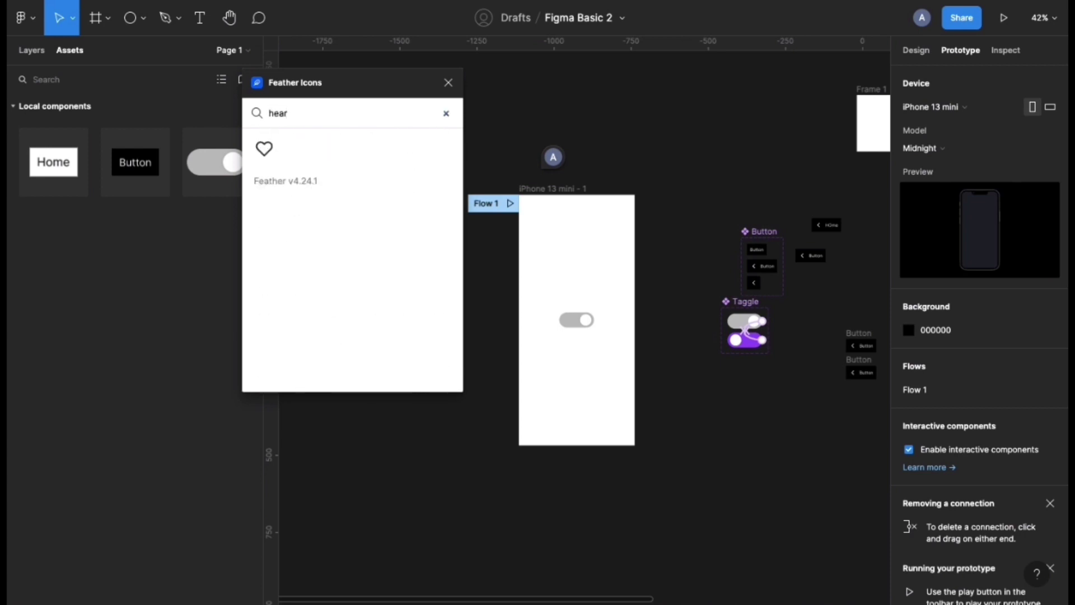
pyautogui.click(263, 149)
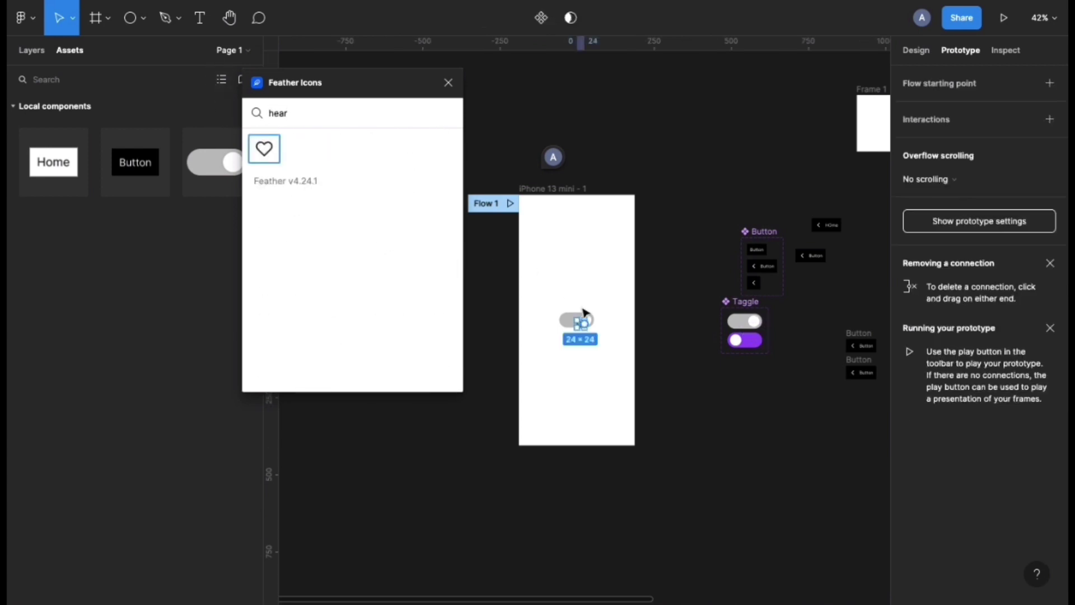
# Move the heart icon onto the empty canvas between the iPhone frame and the Taggle component and enlarge it to 112 × 112.
pyautogui.moveTo(583, 321); pyautogui.dragTo(697, 373)
pyautogui.click(918, 49)
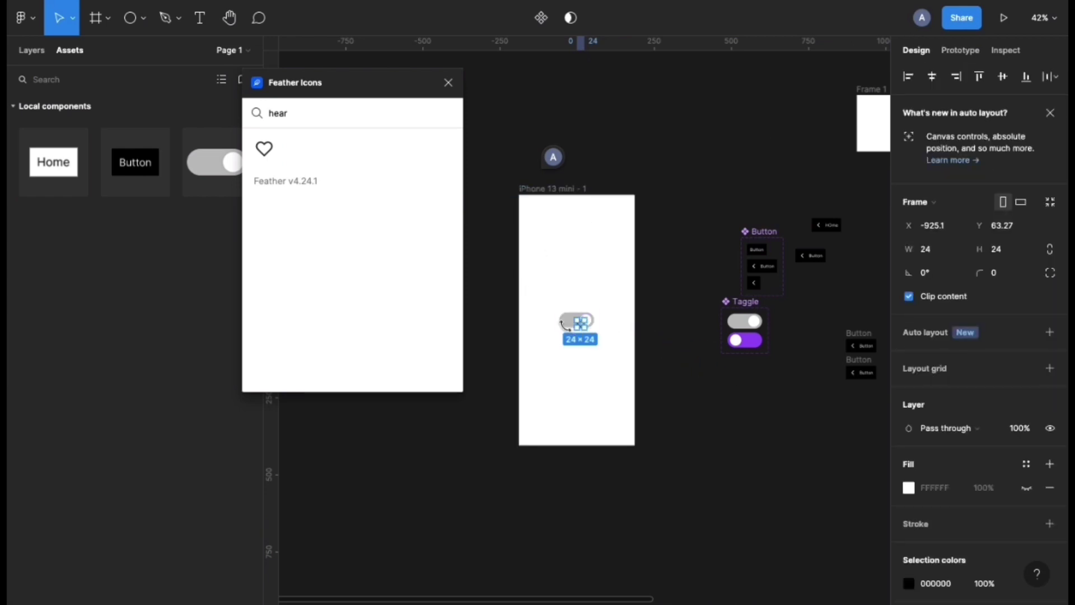
pyautogui.scroll(5, 569, 333)
pyautogui.moveTo(628, 316); pyautogui.dragTo(753, 374)
pyautogui.scroll(-5, 753, 374)
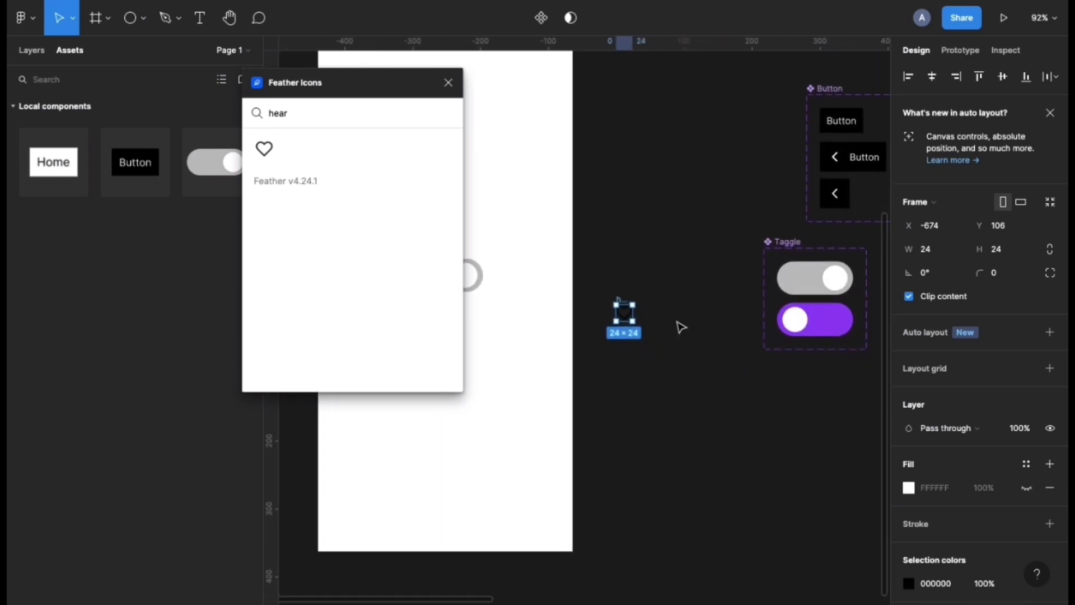
pyautogui.moveTo(634, 322); pyautogui.dragTo(662, 350)
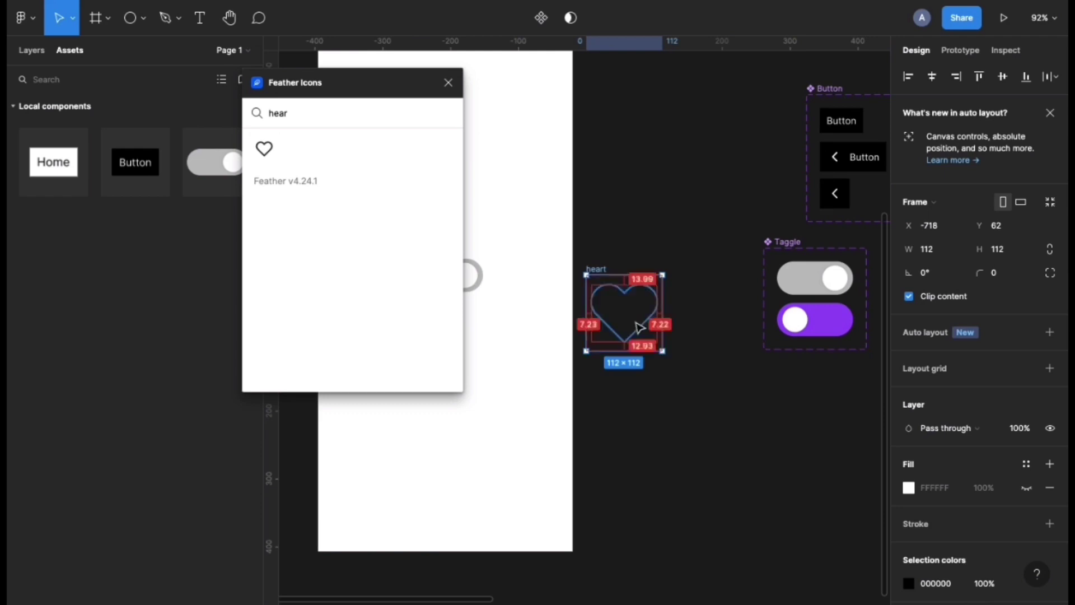
# Duplicate the heart below the original and replace the copy's stroke with a D9D9D9 grey fill.
pyautogui.moveTo(640, 341); pyautogui.dragTo(643, 449)
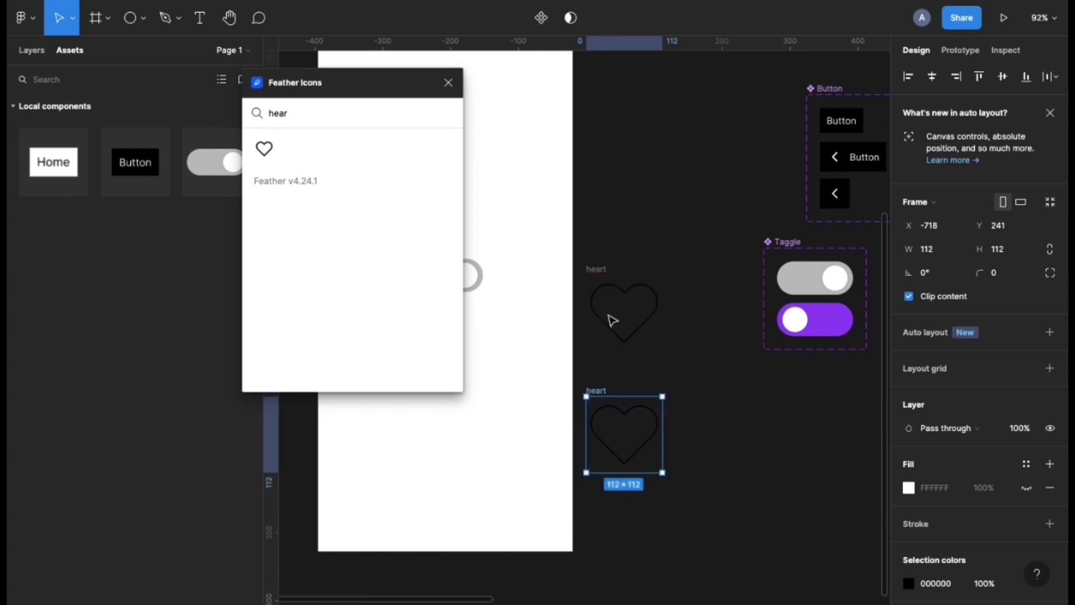
pyautogui.click(608, 318)
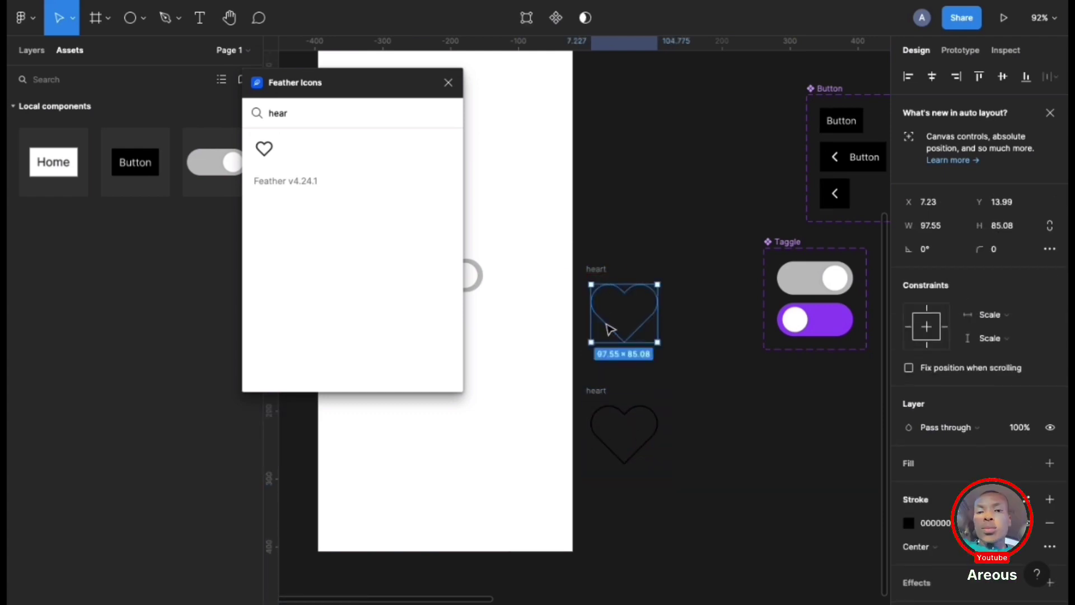
pyautogui.click(627, 421)
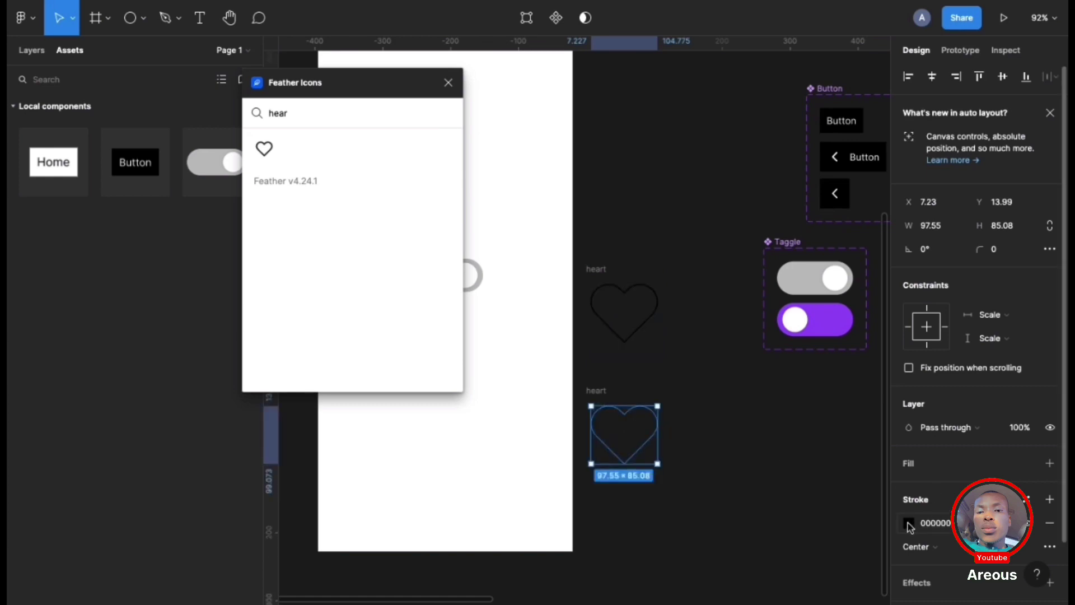
pyautogui.click(909, 524)
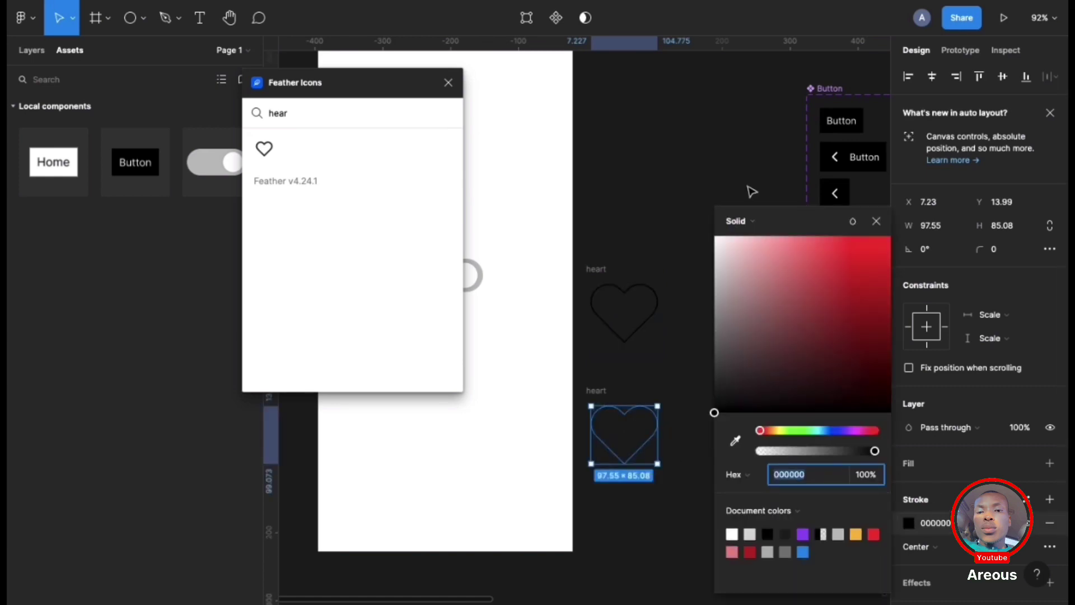
pyautogui.moveTo(721, 284)
pyautogui.mouseDown()
pyautogui.moveTo(698, 250)
pyautogui.moveTo(691, 264)
pyautogui.mouseUp()
pyautogui.click(1050, 522)
pyautogui.click(1050, 463)
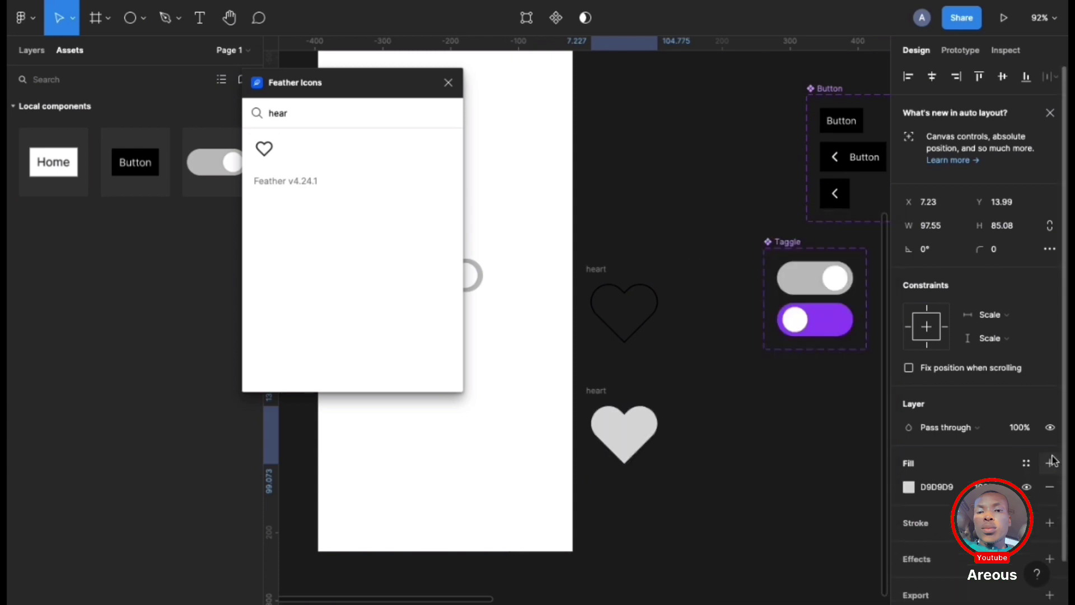
pyautogui.click(909, 488)
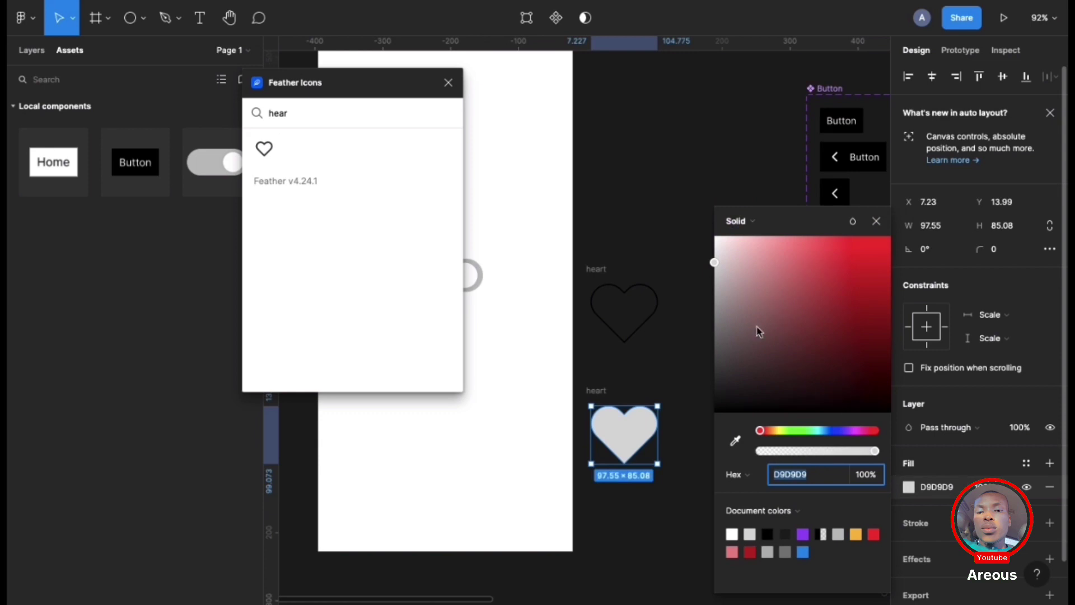
# Replace the upper heart's stroke with a solid red FF3737 fill.
pyautogui.click(637, 332)
pyautogui.click(637, 332)
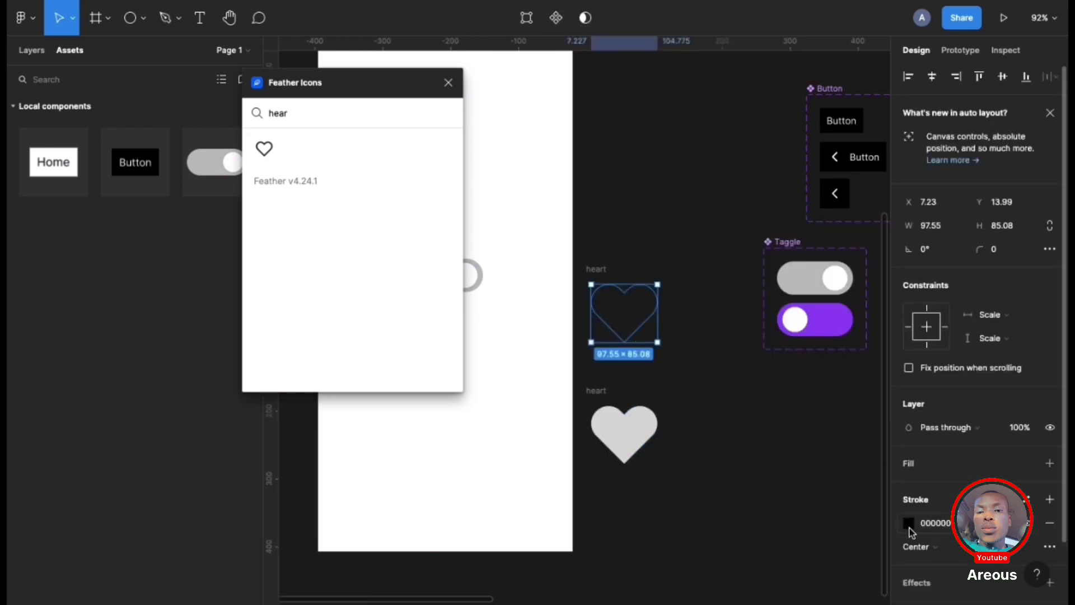
pyautogui.click(909, 526)
pyautogui.click(1048, 522)
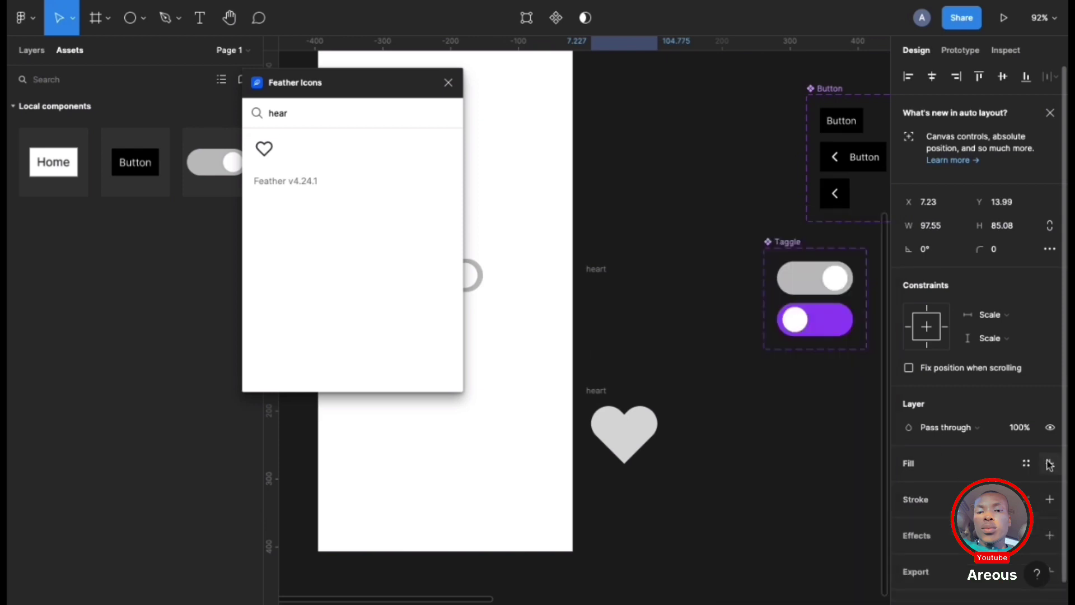
pyautogui.click(1049, 463)
pyautogui.click(909, 487)
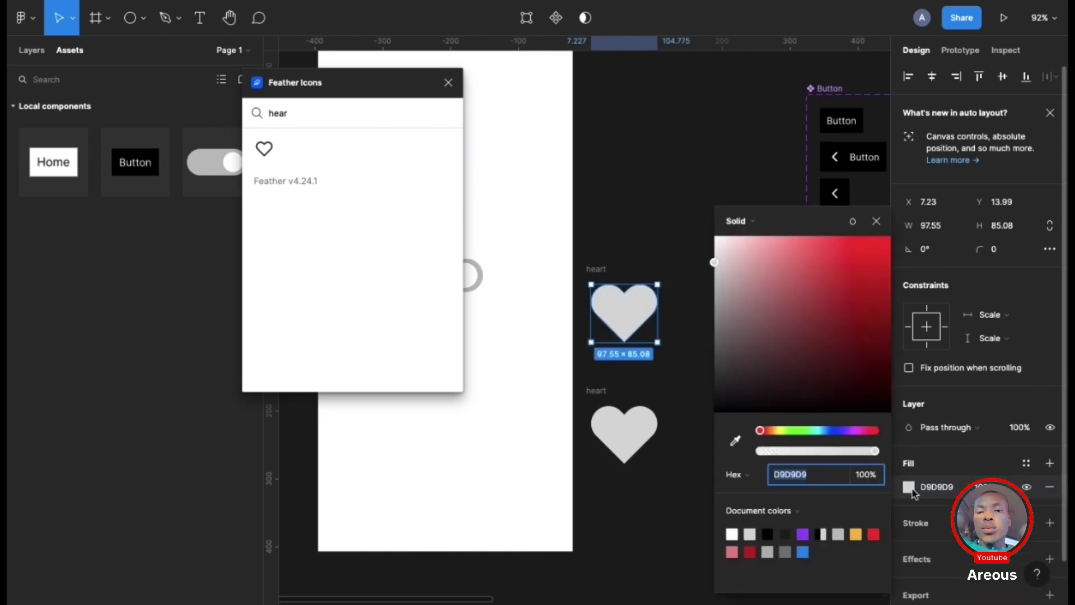
pyautogui.moveTo(852, 314); pyautogui.dragTo(853, 234)
pyautogui.press('Escape')
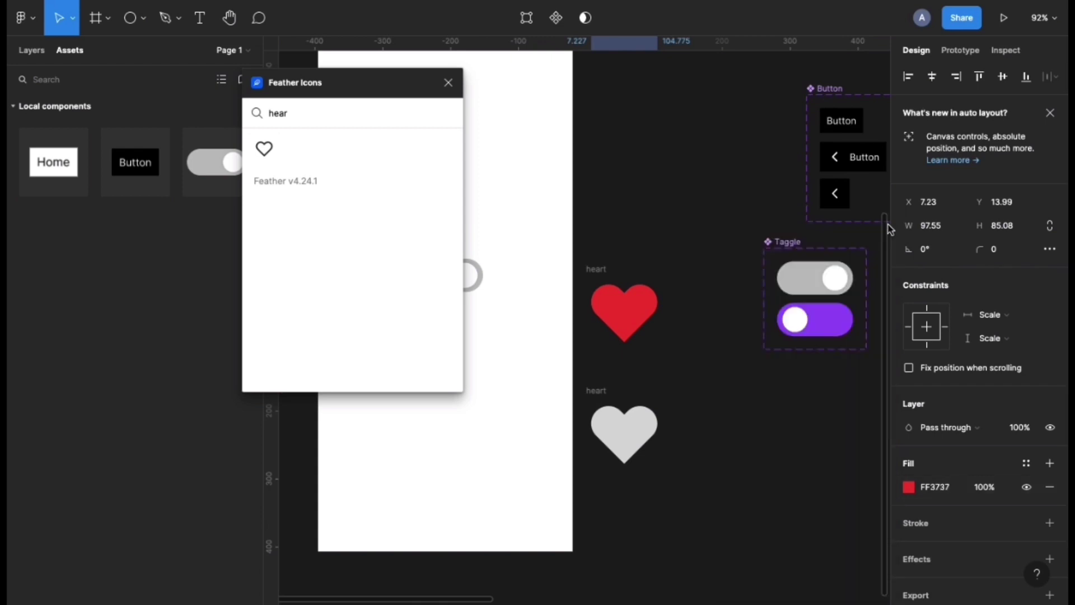
# Rename the red heart's frame as "heart / active".
pyautogui.press('Escape')
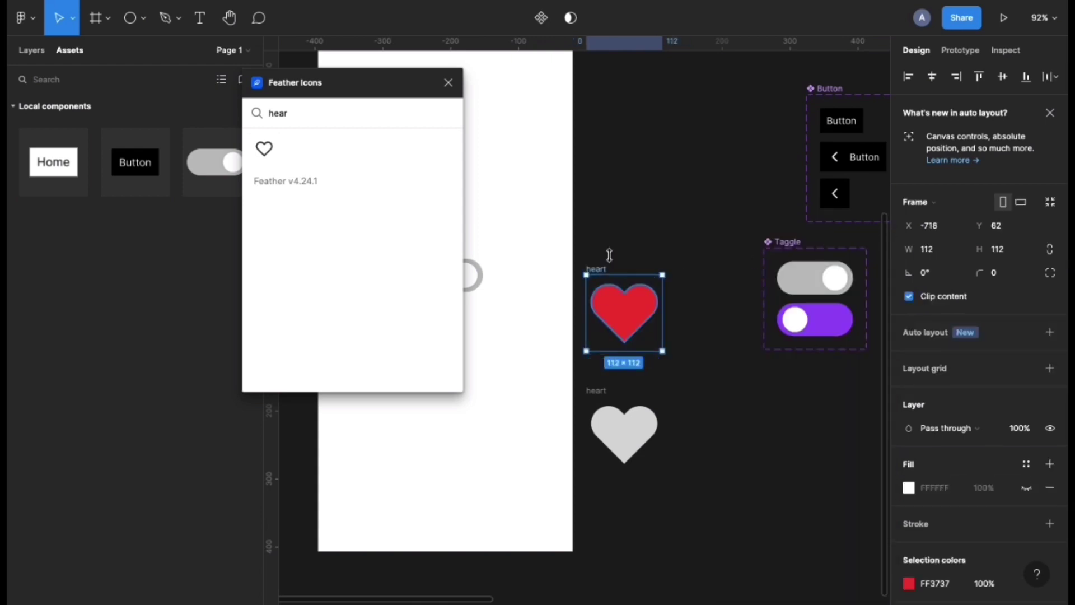
pyautogui.doubleClick(598, 269)
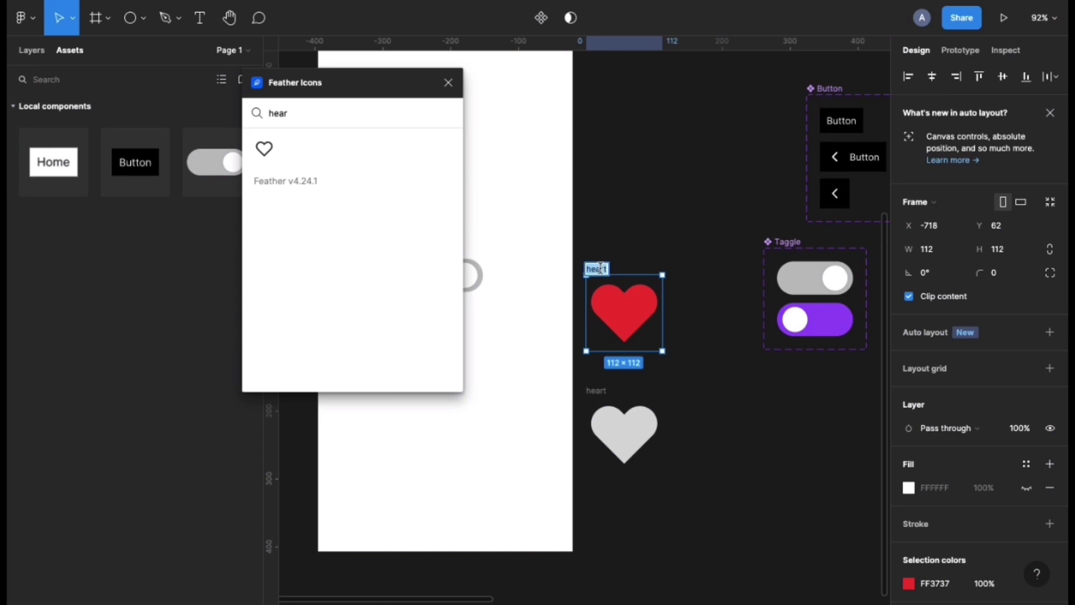
pyautogui.press('Right')
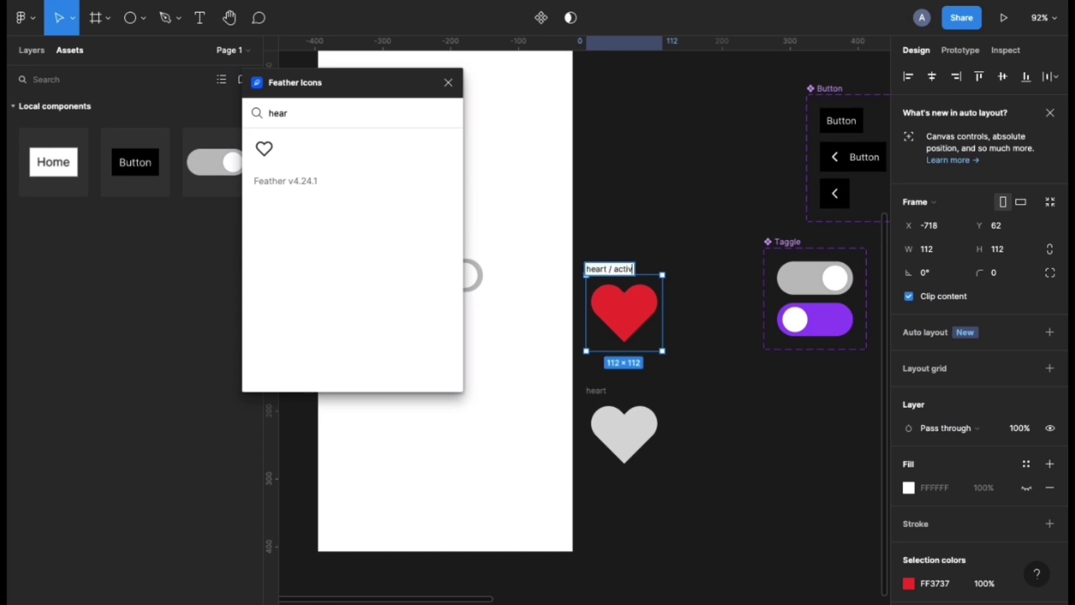
pyautogui.write('/ active')
pyautogui.press('Return')
# Rename the grey heart's frame as "heart / default" and turn both heart frames into components.
pyautogui.doubleClick(595, 390)
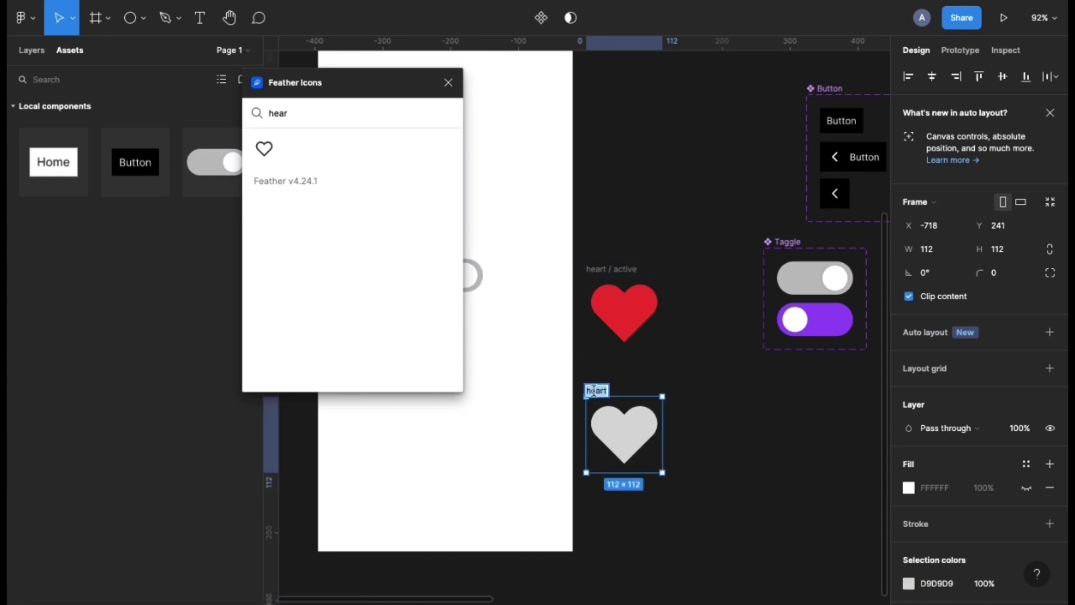
pyautogui.press('Right')
pyautogui.write('/ defau')
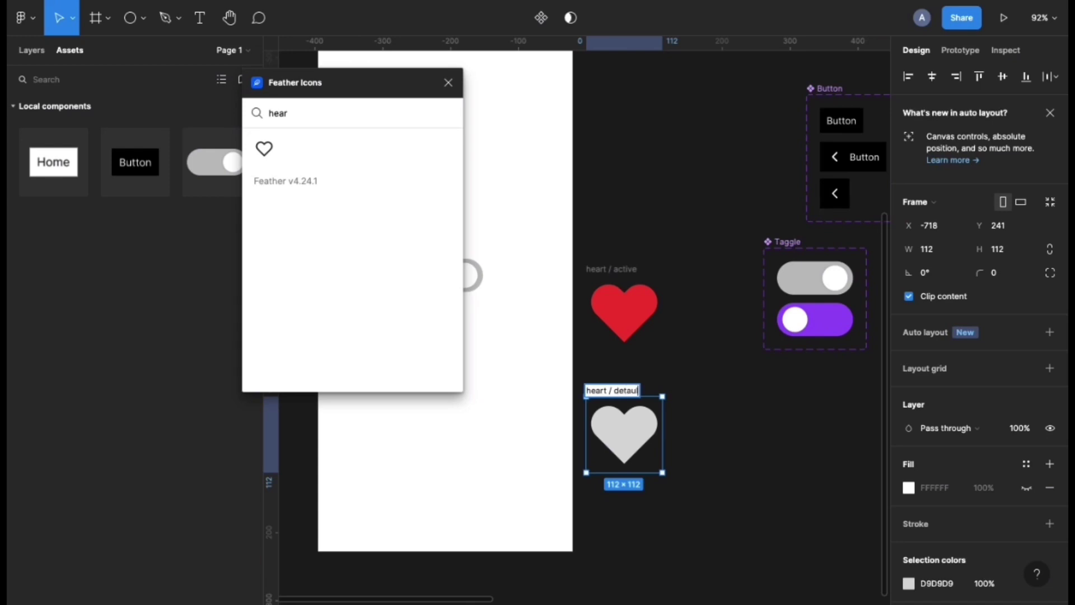
pyautogui.press('Return')
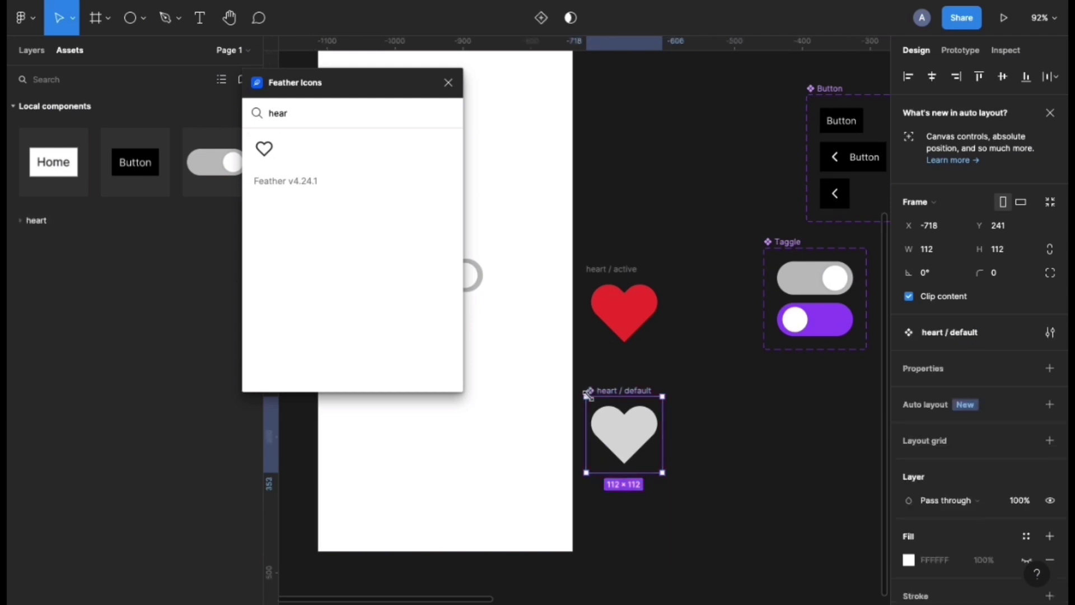
pyautogui.click(611, 274)
pyautogui.hotkey('ctrl', 'alt', 'k')
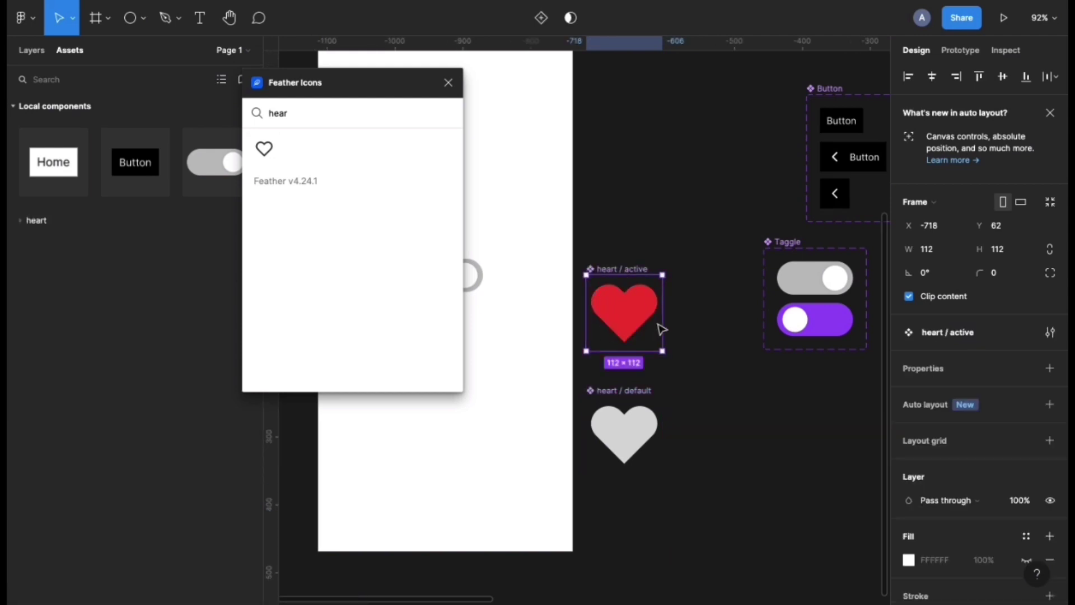
# Combine the two heart components as variants of one set and move it between the iPhone frame and the Taggle component.
pyautogui.click(640, 395)
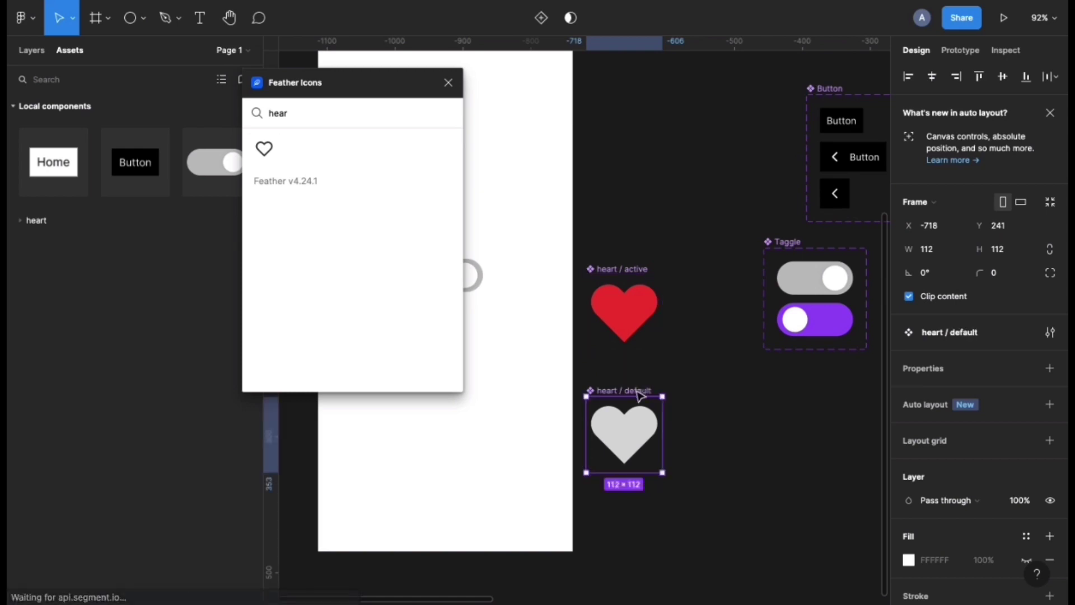
pyautogui.keyDown('shift'); pyautogui.click(587, 285); pyautogui.keyUp('shift')
pyautogui.click(928, 383)
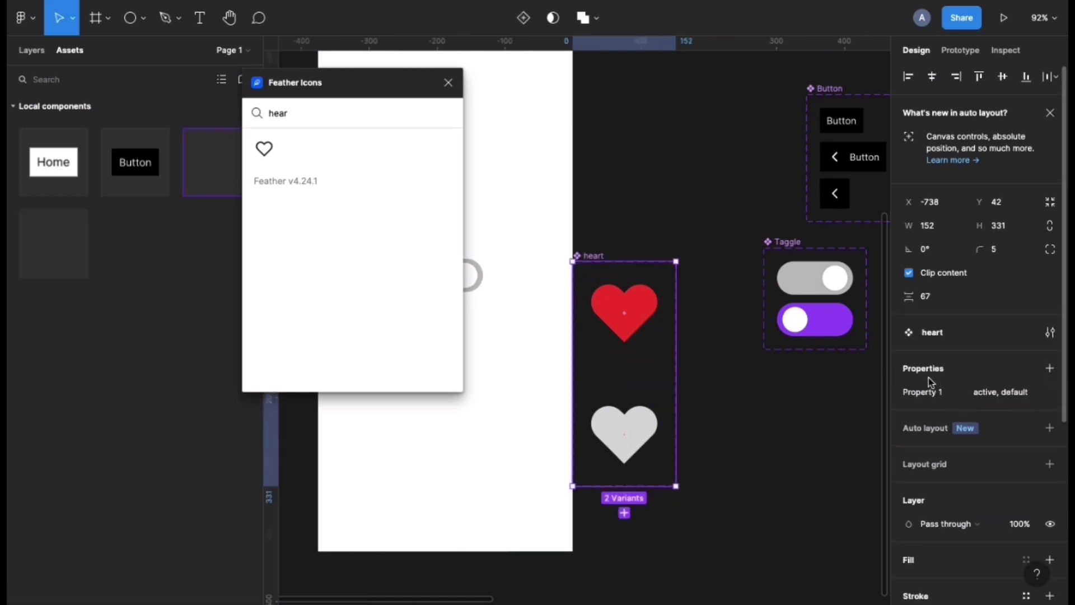
pyautogui.moveTo(596, 255); pyautogui.dragTo(644, 230)
# Link the default heart variant to the active one with an on-tap Change to interaction using Smart animate.
pyautogui.click(691, 436)
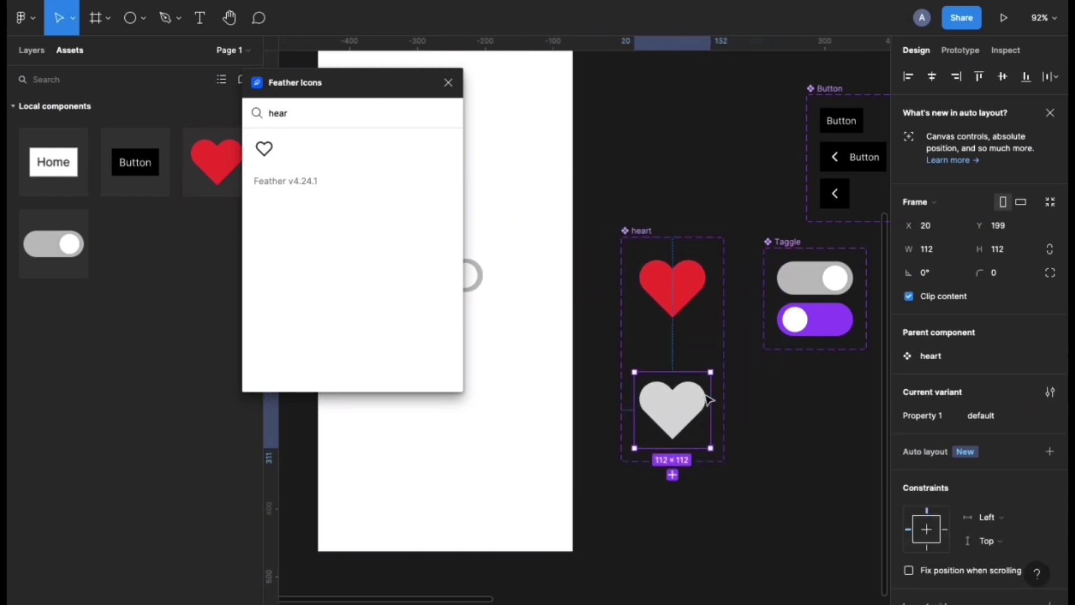
pyautogui.click(960, 50)
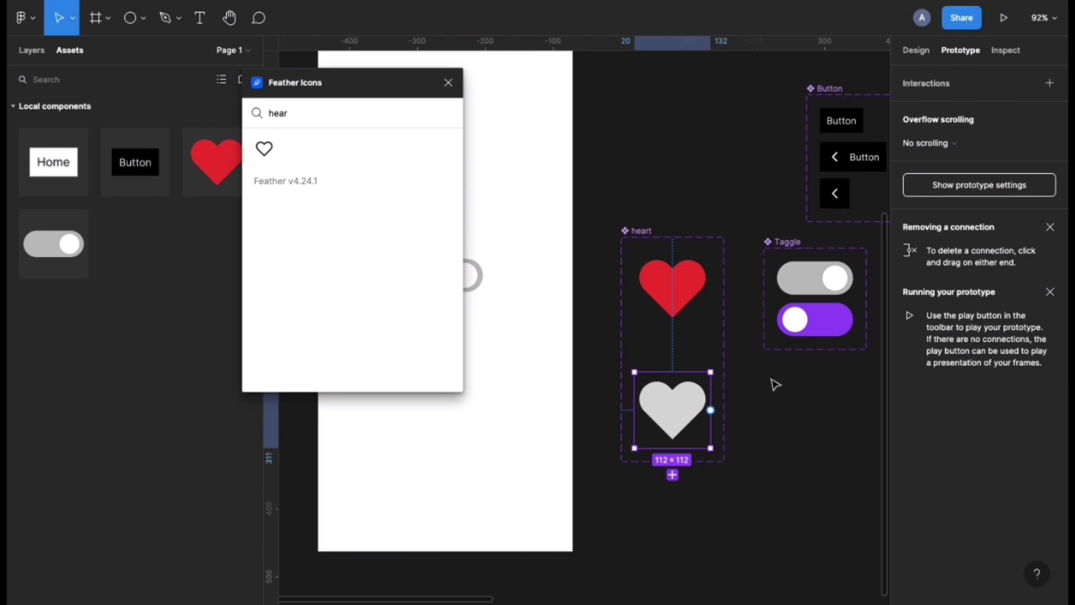
pyautogui.moveTo(710, 411); pyautogui.dragTo(704, 273)
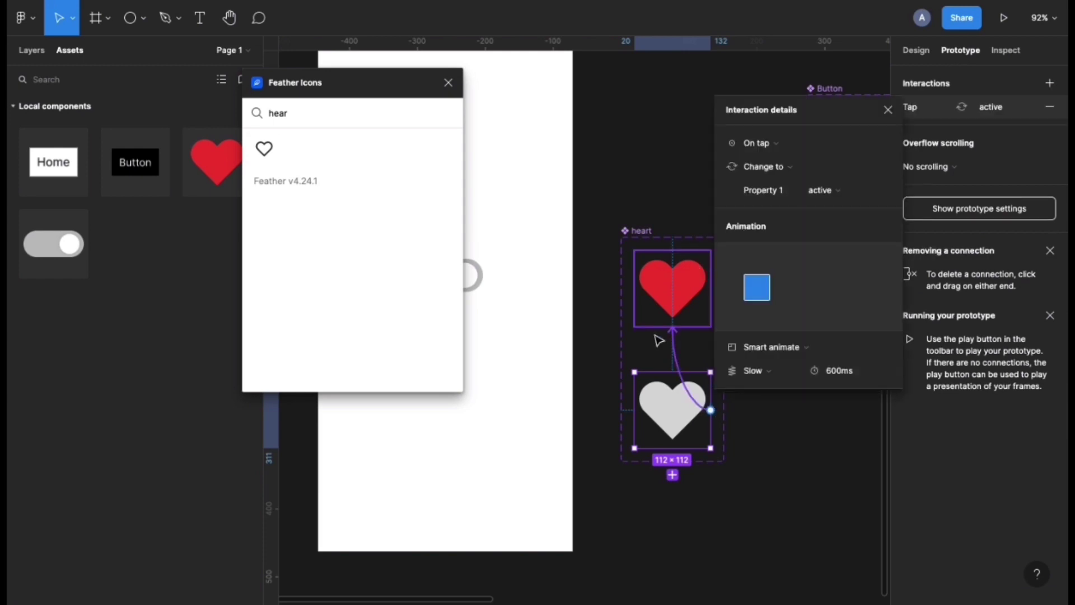
# Give the default heart's interaction a custom spring curve with a pronounced overshoot, about 2784 ms, stiffness 77.1 and damping 4.31.
pyautogui.click(749, 380)
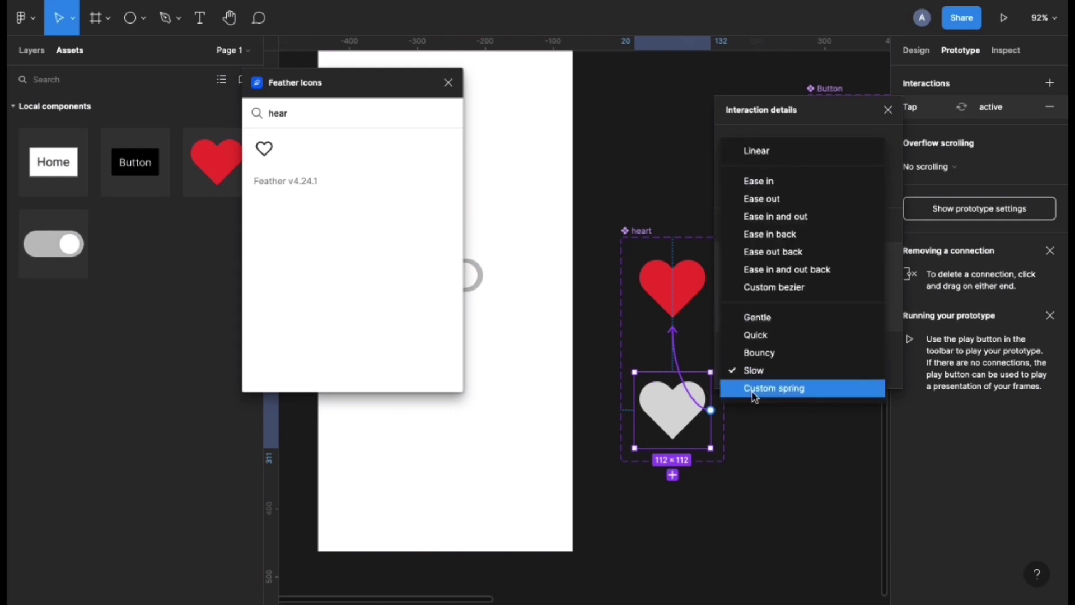
pyautogui.click(755, 395)
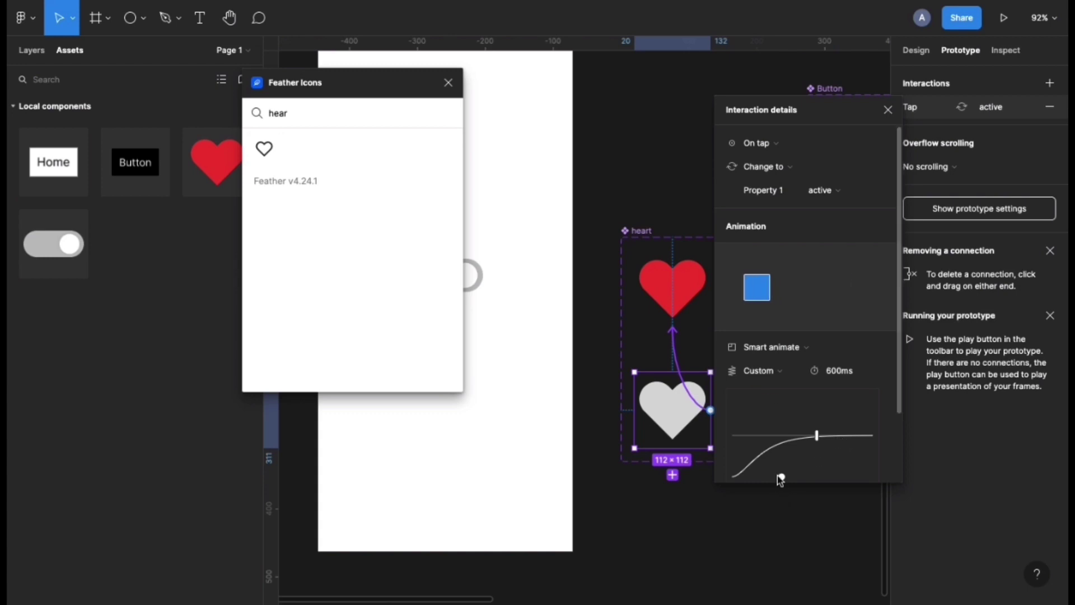
pyautogui.moveTo(782, 478); pyautogui.dragTo(781, 433)
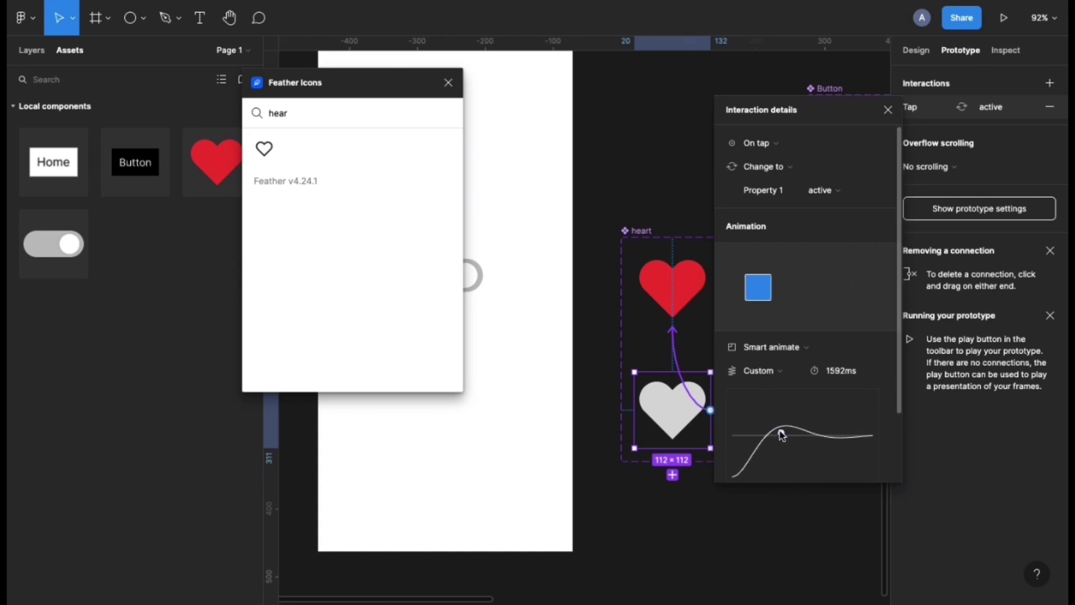
pyautogui.scroll(-3, 900, 374)
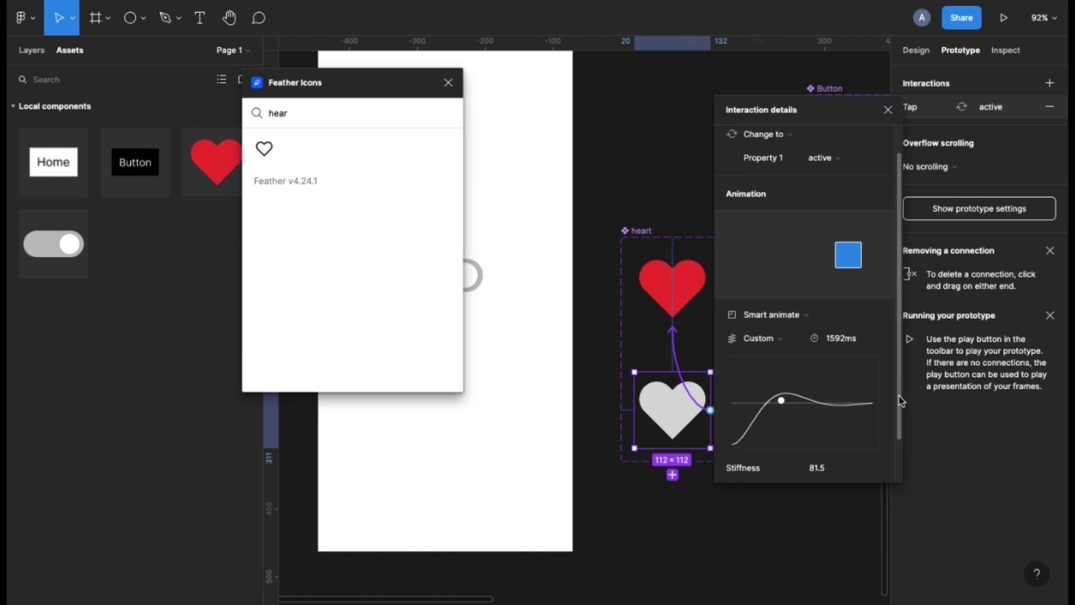
pyautogui.moveTo(781, 350); pyautogui.dragTo(784, 342)
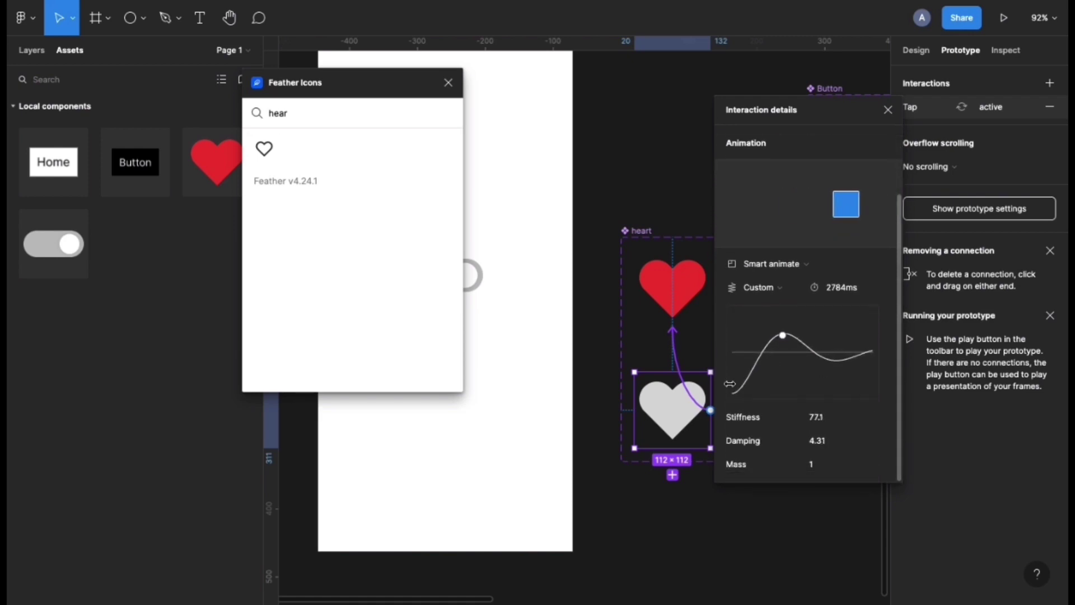
# Link the active heart back to the default variant on tap and soften its custom spring to about 1316 ms.
pyautogui.click(667, 296)
pyautogui.moveTo(711, 288); pyautogui.dragTo(685, 424)
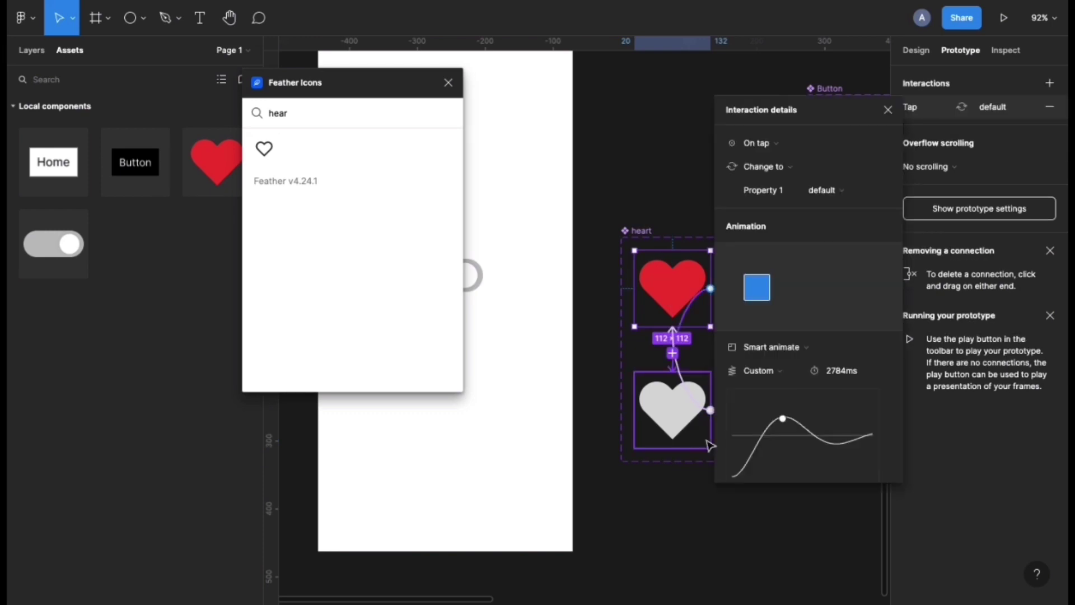
pyautogui.moveTo(782, 421); pyautogui.dragTo(782, 440)
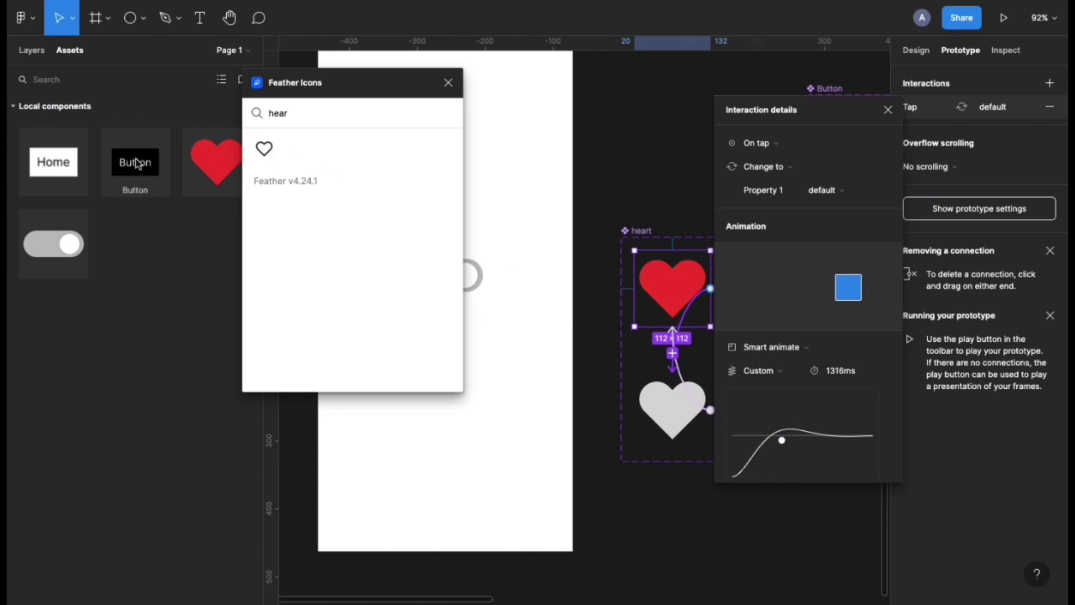
# Place a heart component instance below the toggle in the iPhone 13 mini frame and test its tap interaction in the prototype preview.
pyautogui.moveTo(338, 171); pyautogui.dragTo(499, 421)
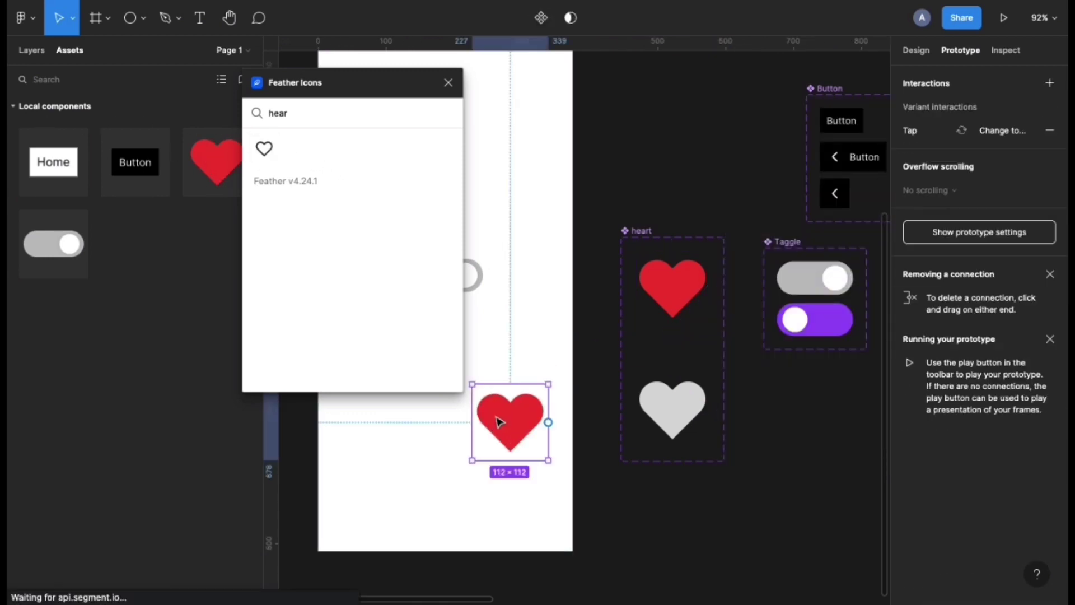
pyautogui.moveTo(325, 1)
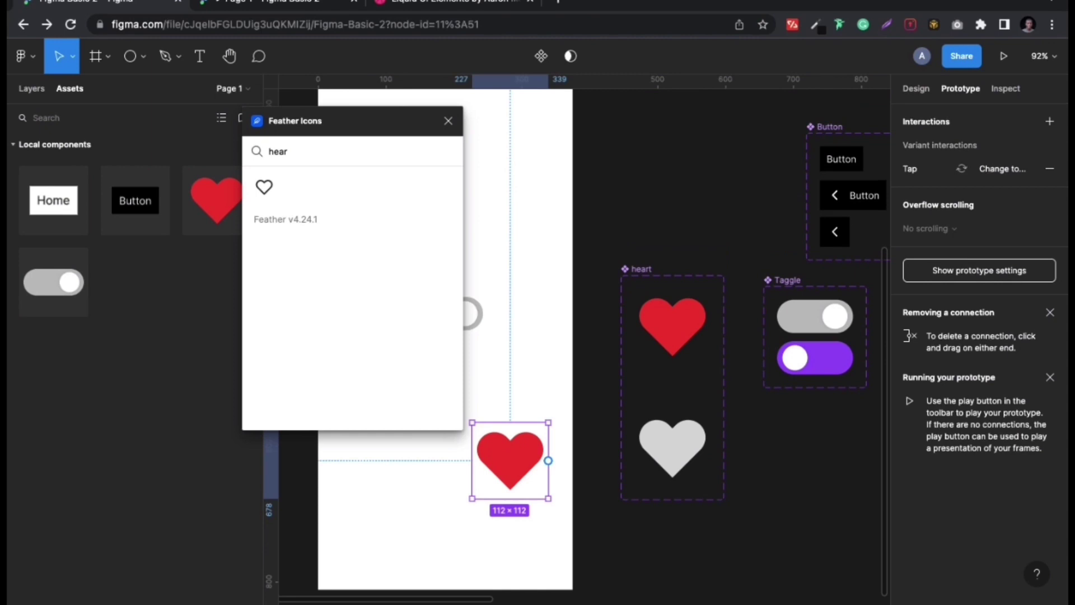
pyautogui.click(254, 8)
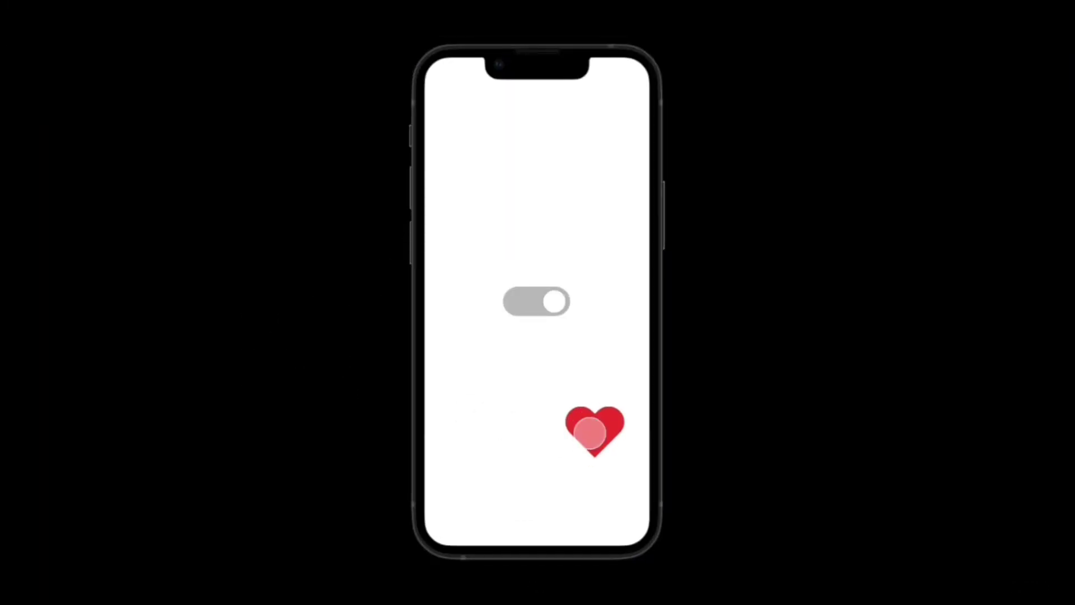
pyautogui.click(589, 433)
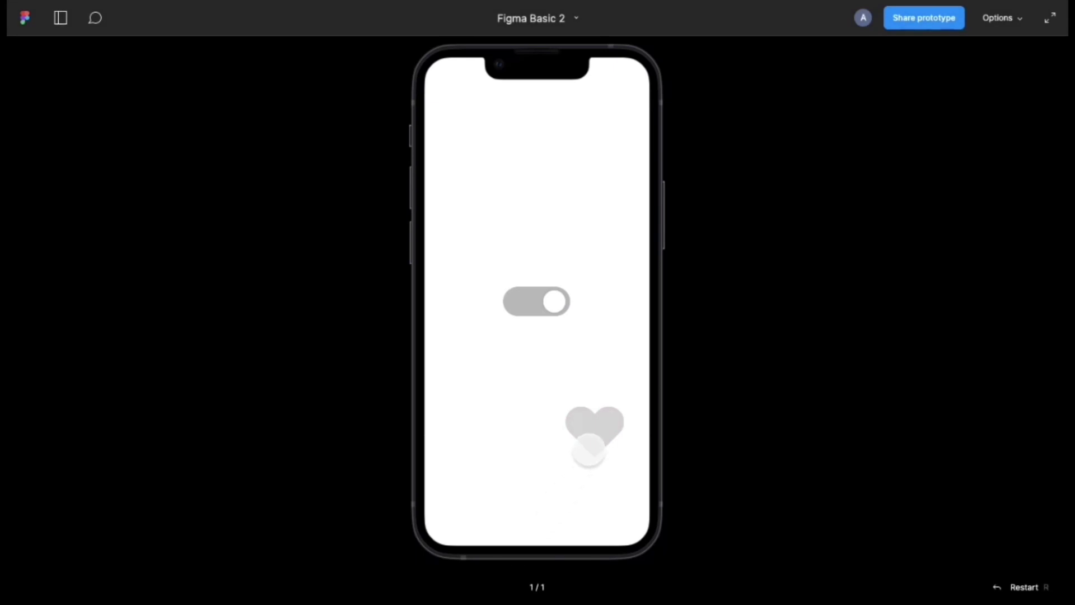
pyautogui.click(588, 448)
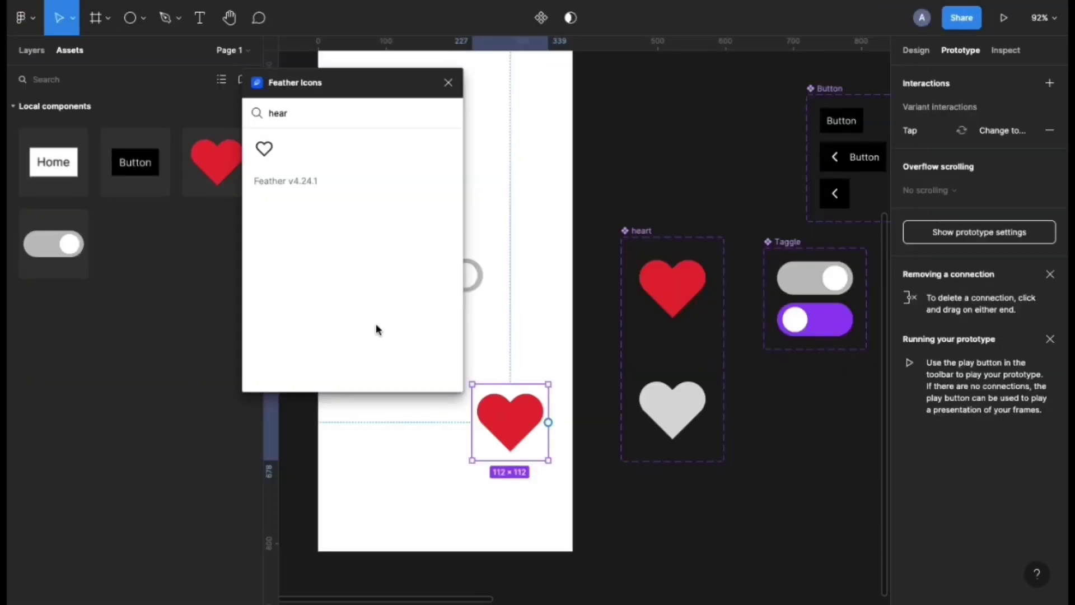
# Clear the heart instance's selection and close the Feather Icons plugin.
pyautogui.click(609, 388)
pyautogui.scroll(-5, 611, 389)
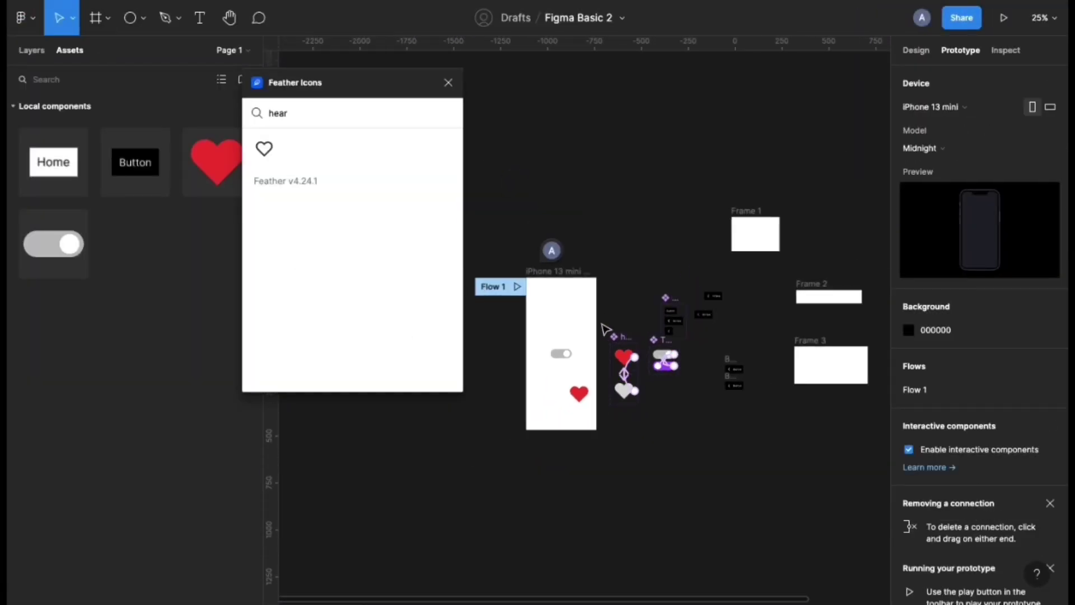
pyautogui.scroll(4, 605, 329)
pyautogui.scroll(-2, 606, 329)
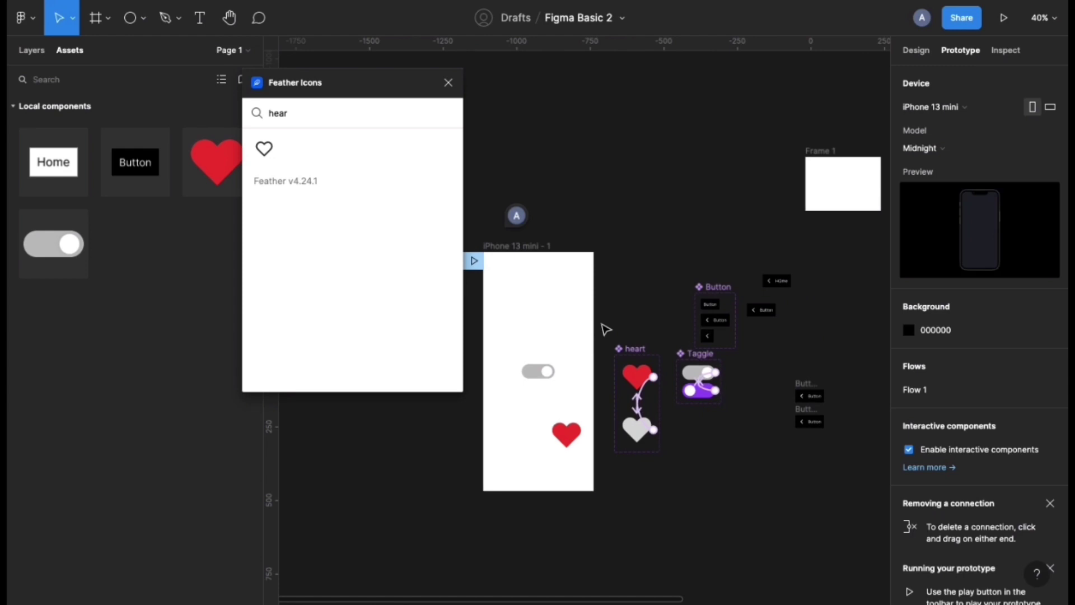
pyautogui.click(448, 83)
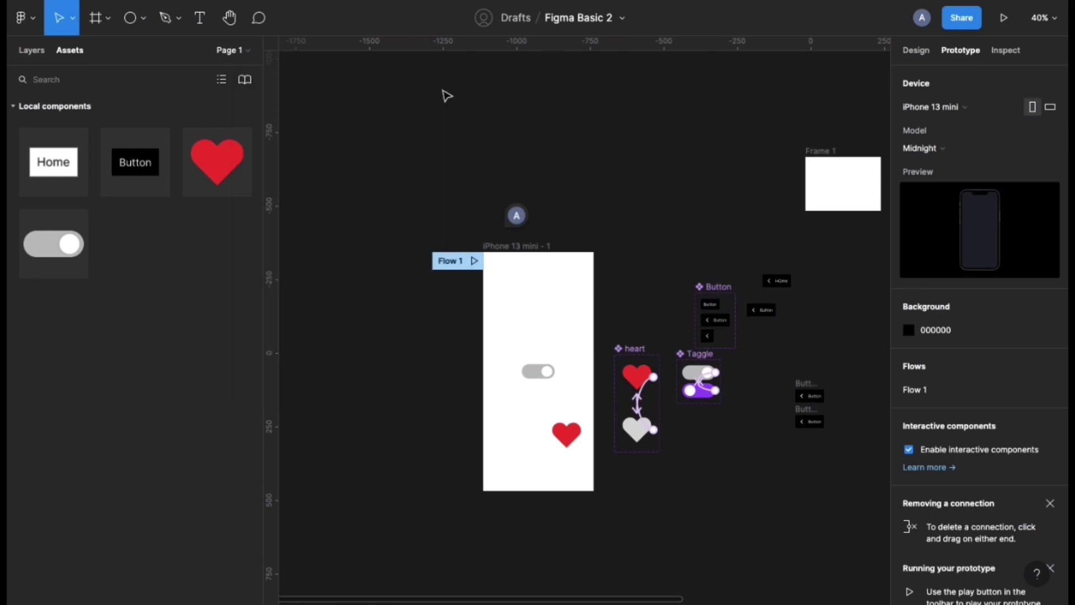
pyautogui.rightClick(478, 163)
pyautogui.moveTo(521, 298)
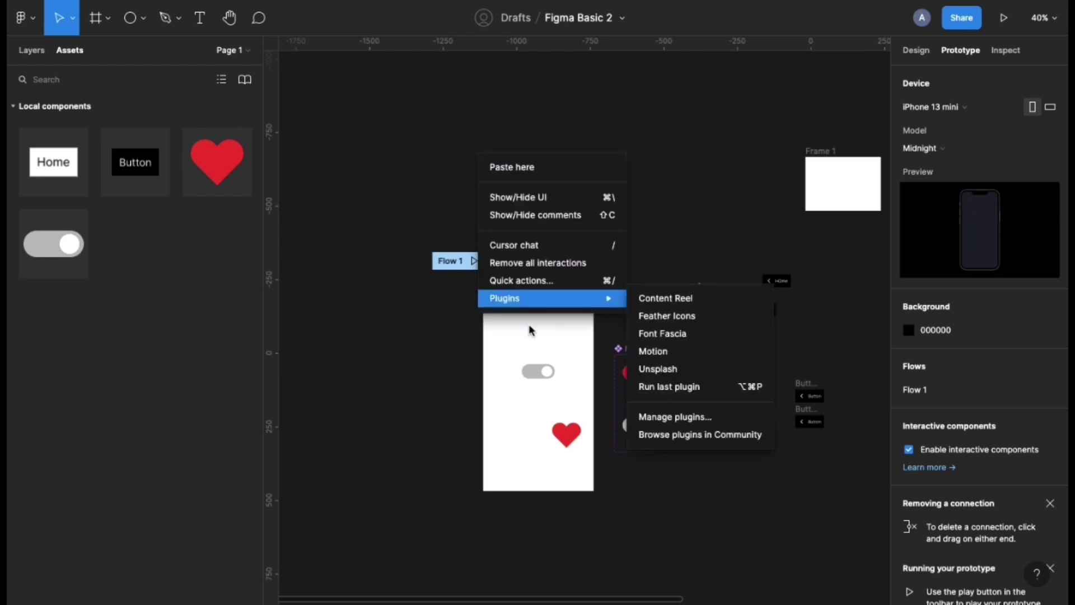
pyautogui.click(291, 209)
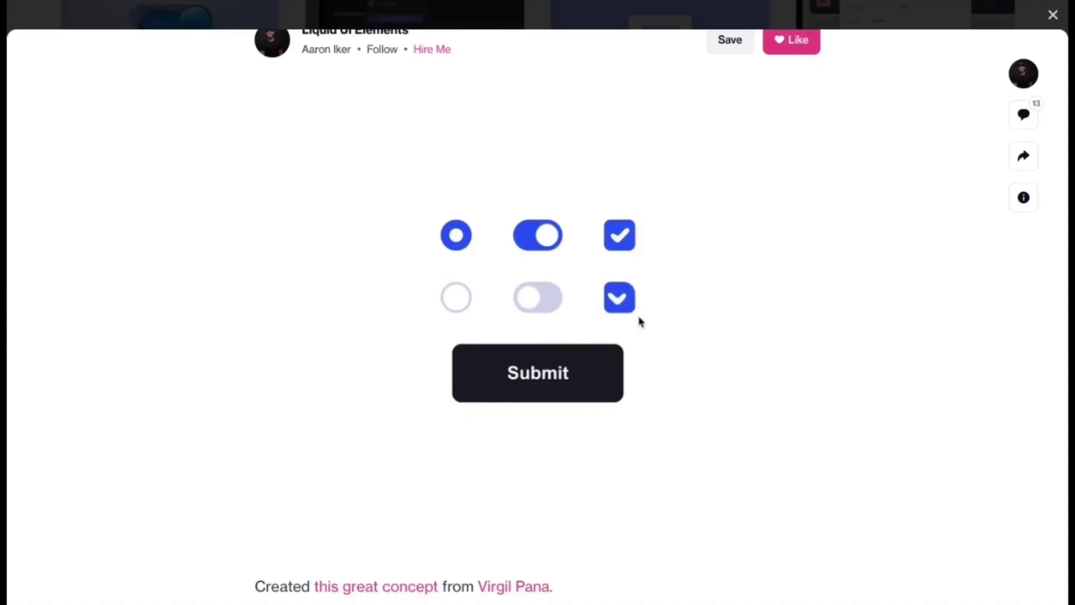
# Close the Liquid UI Elements shot on Dribbble and open the App elements shot by MindInventory.
pyautogui.click(856, 21)
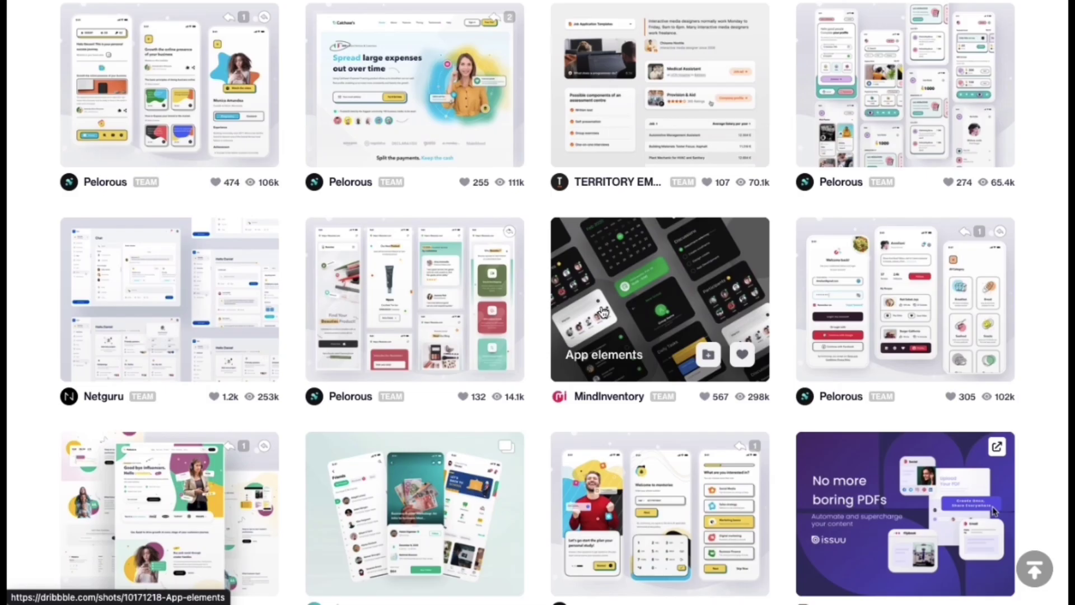
pyautogui.click(603, 311)
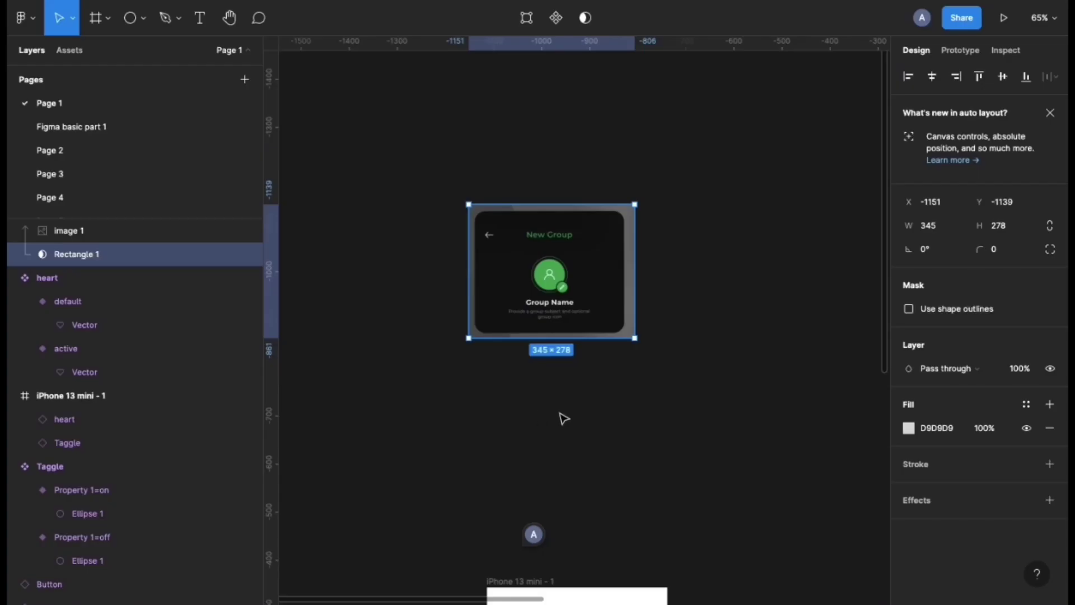
# Select the New Group mask group and examine the reference's profile icon, edit badge and text up close.
pyautogui.scroll(-2, 562, 418)
pyautogui.scroll(-2, 467, 399)
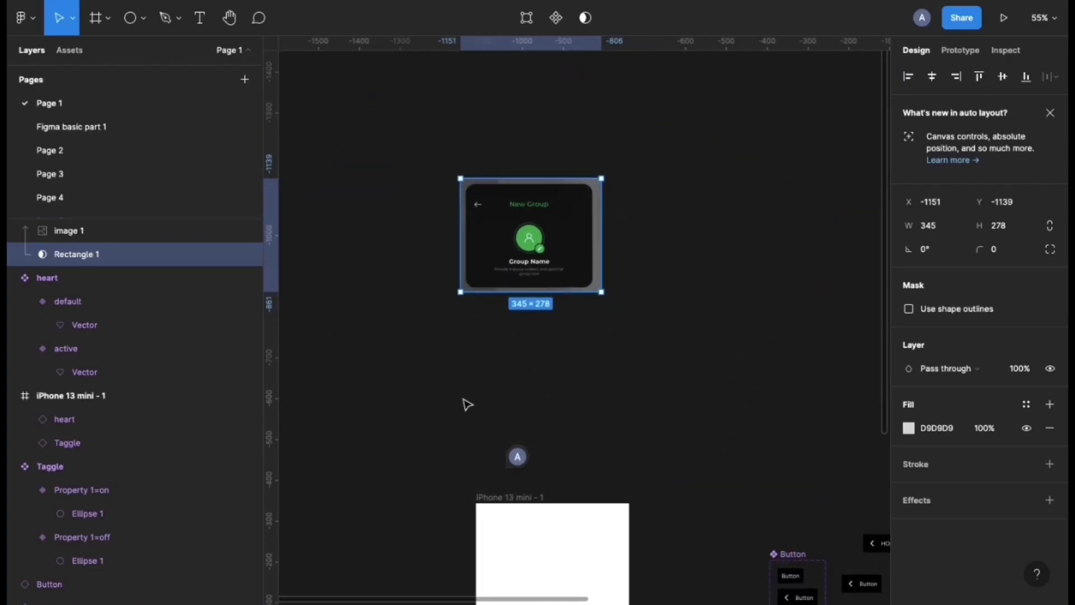
pyautogui.click(104, 237)
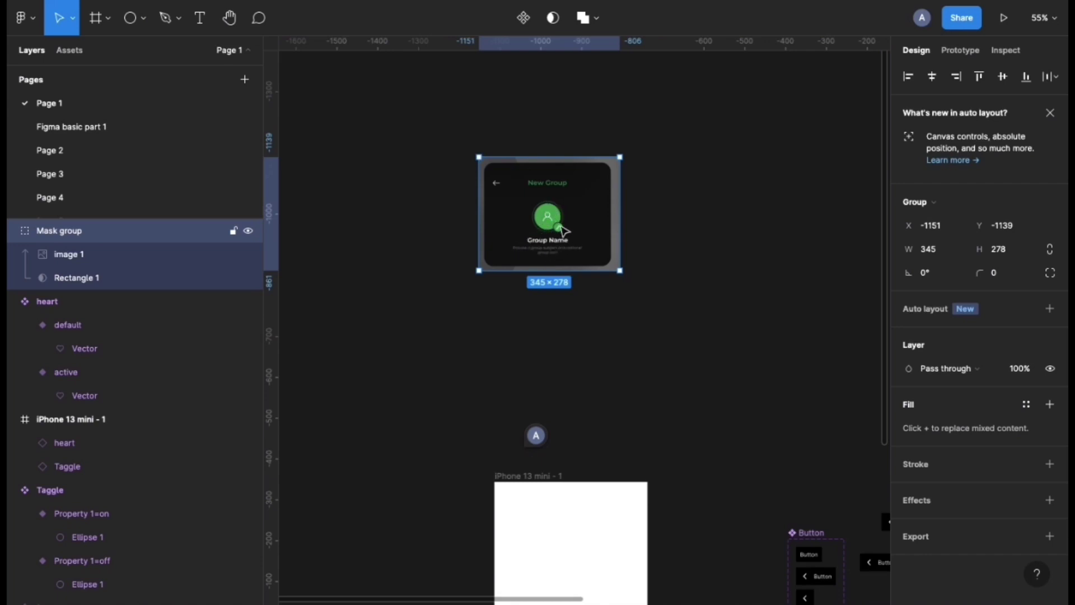
pyautogui.scroll(10, 563, 230)
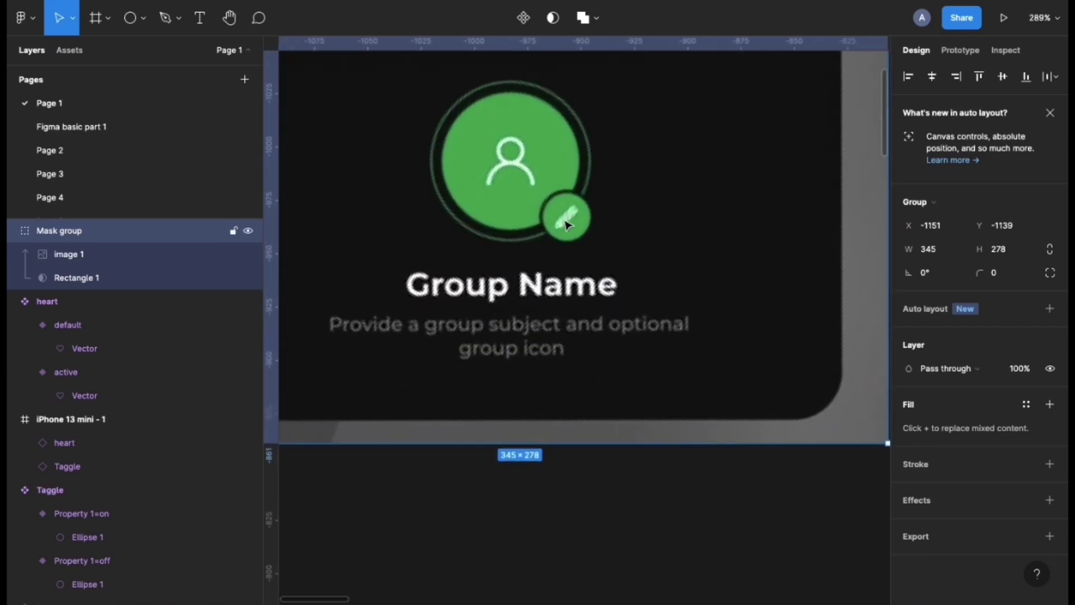
pyautogui.scroll(-8, 578, 218)
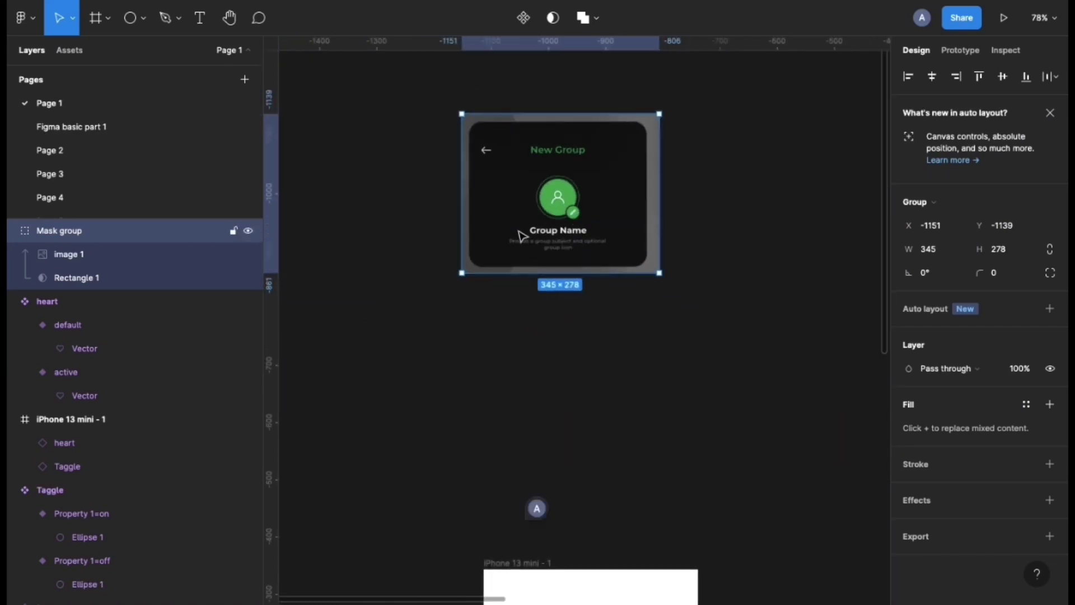
pyautogui.scroll(-4, 490, 373)
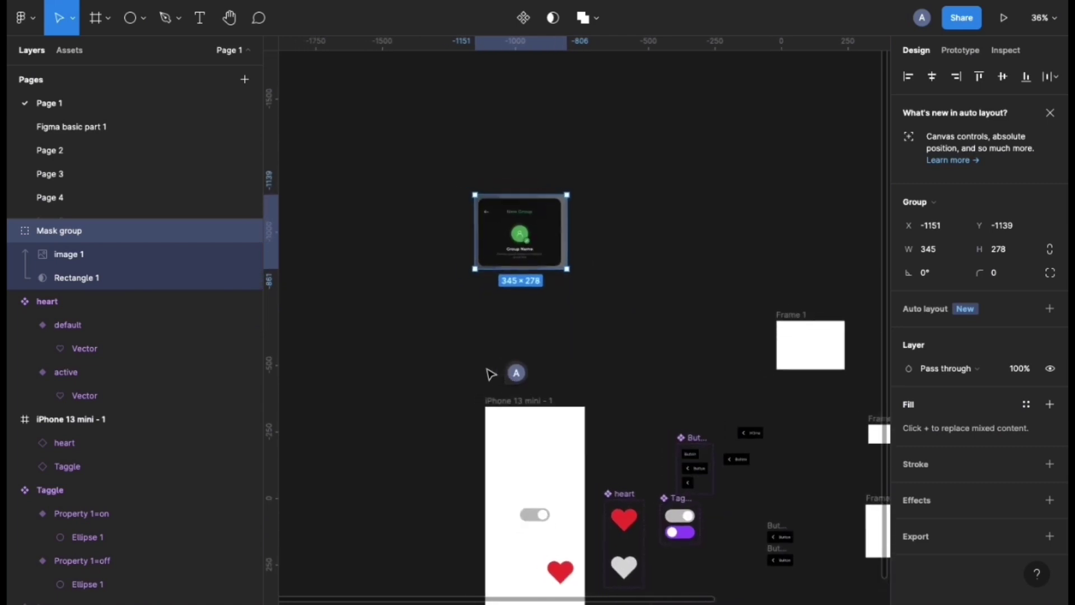
# Draw a frame about 338 × 274 beside the New Group reference image and nudge it closer to the reference.
pyautogui.click(461, 361)
pyautogui.press('f')
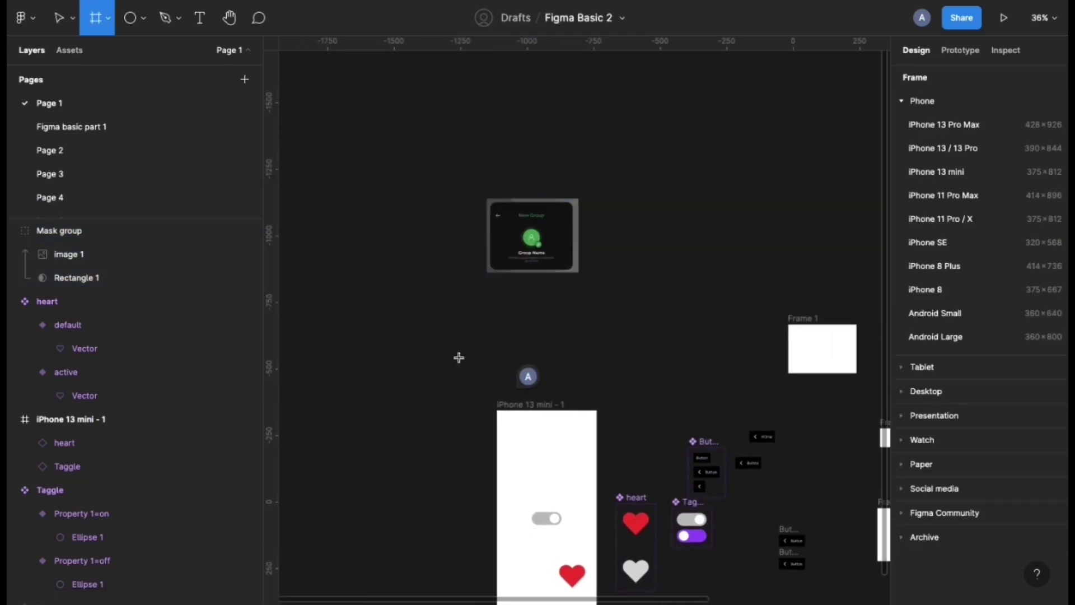
pyautogui.rightClick(98, 20)
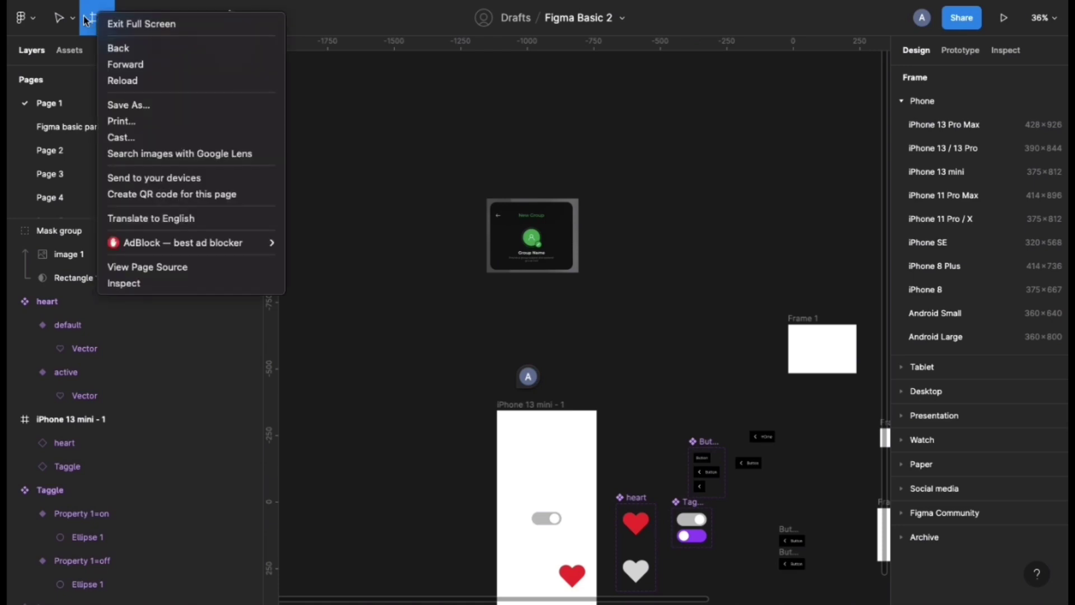
pyautogui.click(313, 151)
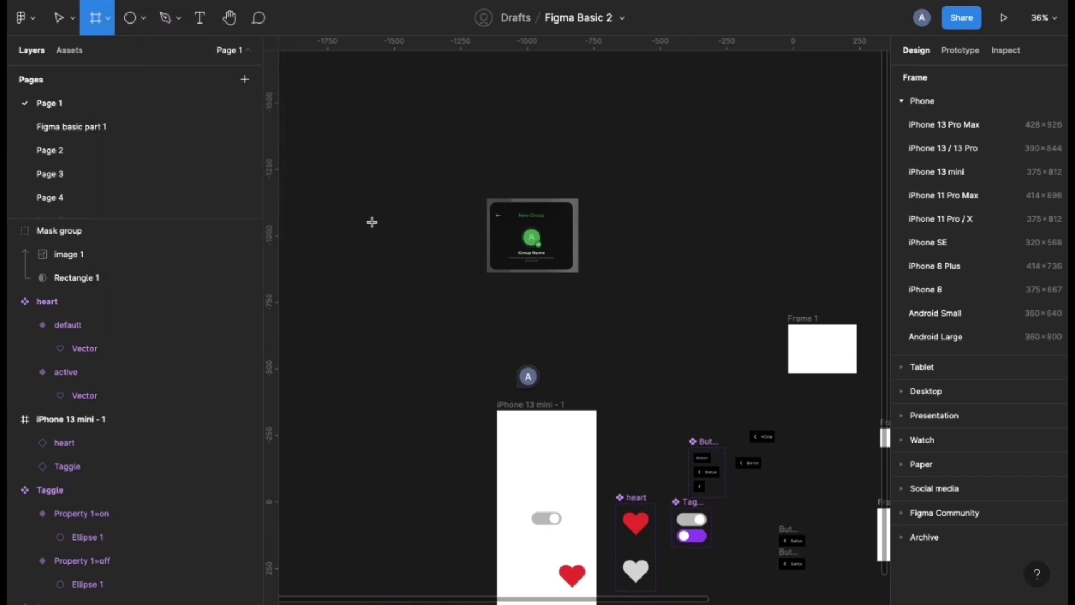
pyautogui.moveTo(372, 222); pyautogui.dragTo(462, 294)
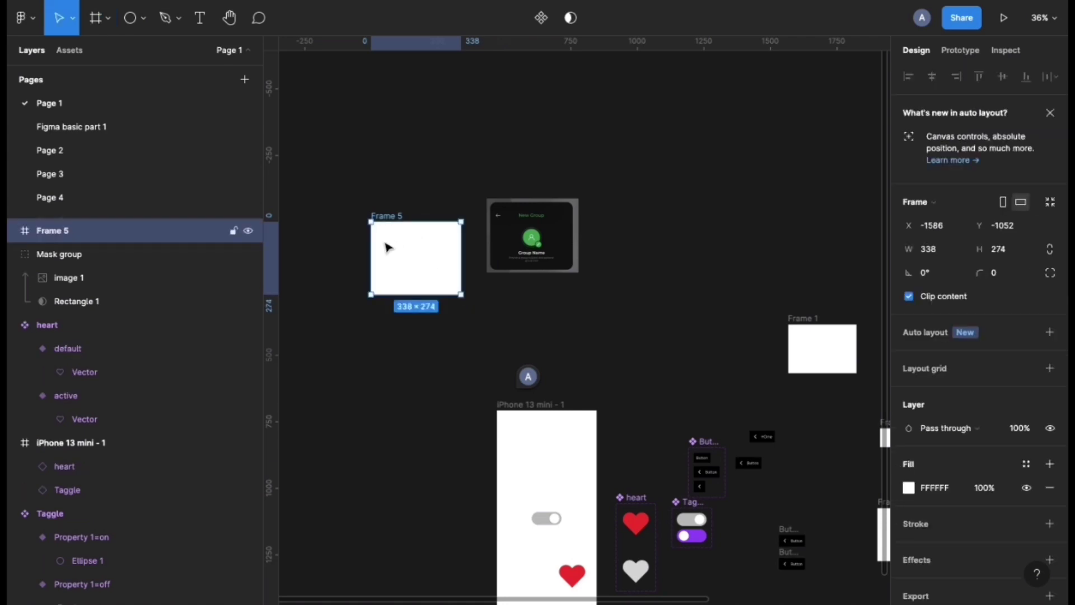
pyautogui.moveTo(396, 219)
pyautogui.mouseDown()
pyautogui.moveTo(524, 374)
pyautogui.moveTo(527, 426)
pyautogui.moveTo(465, 218)
pyautogui.moveTo(413, 228)
pyautogui.moveTo(395, 215)
pyautogui.mouseUp()
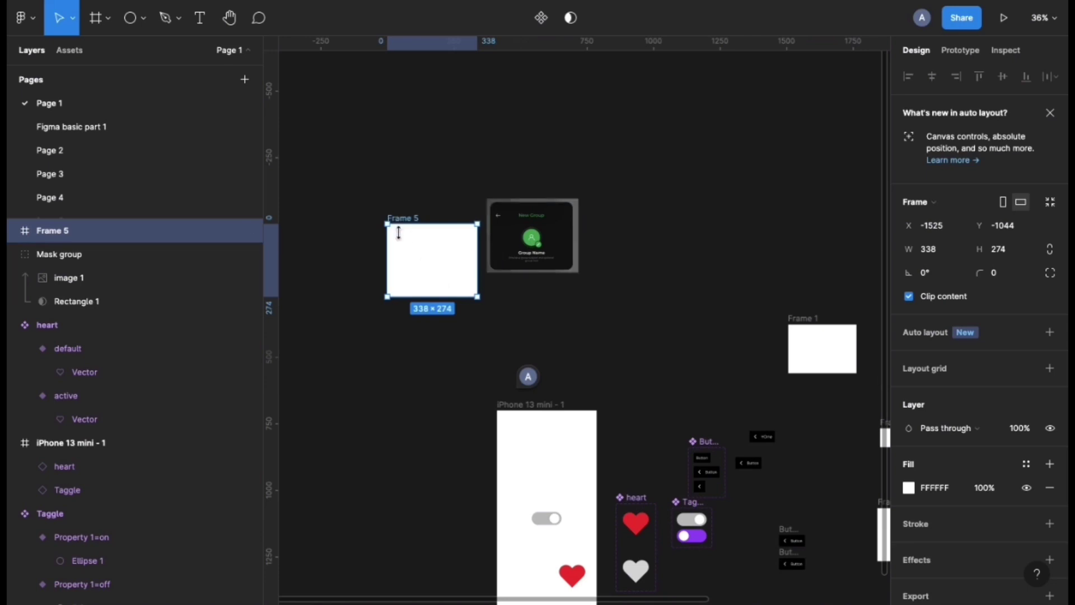
# Fill the new frame with the reference card's dark background colour 111111 and set its corner radius to 25.
pyautogui.press('i')
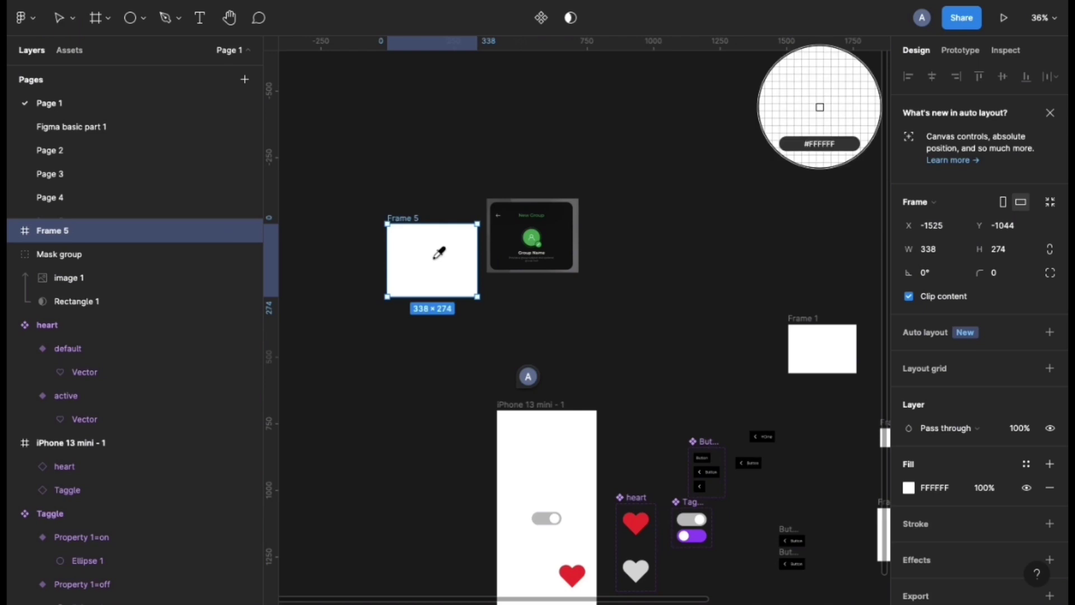
pyautogui.click(497, 232)
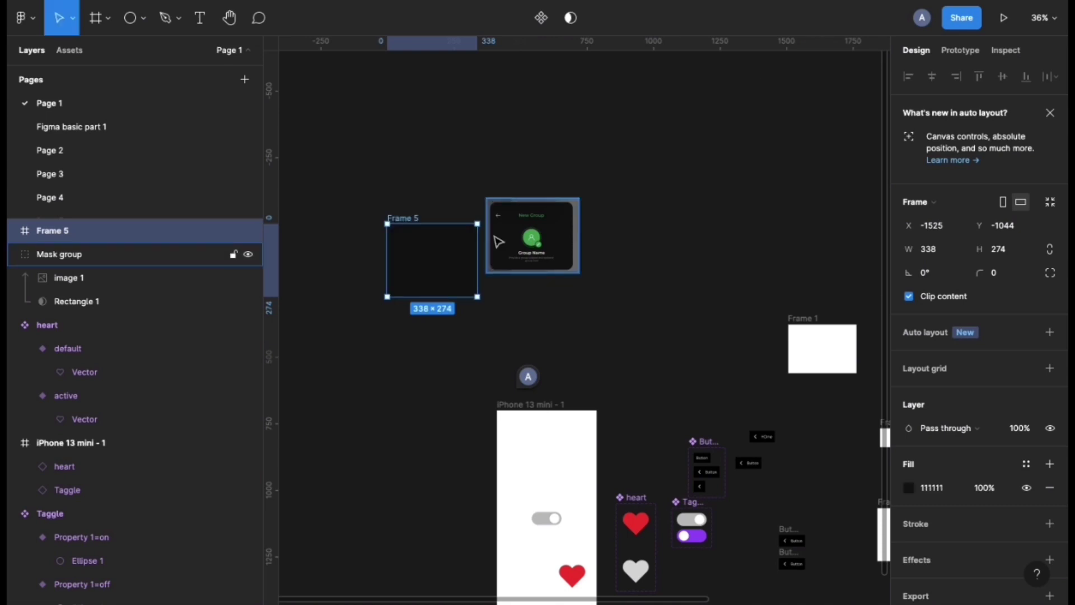
pyautogui.moveTo(976, 273); pyautogui.dragTo(1017, 270)
pyautogui.write('25')
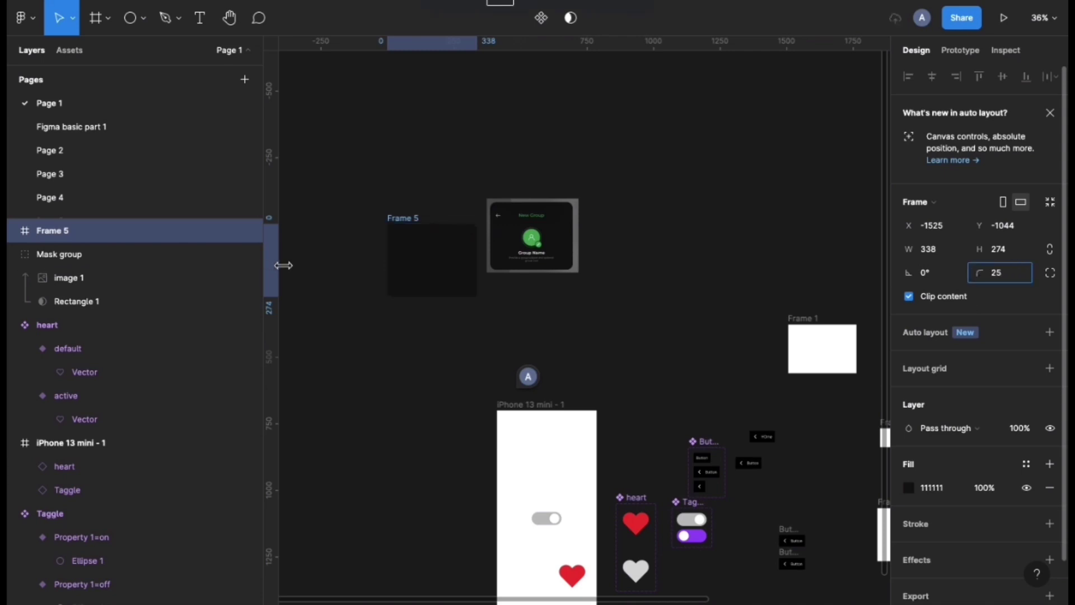
pyautogui.press('Return')
# Insert the arrow-left icon from the Feather Icons plugin.
pyautogui.scroll(5, 647, 334)
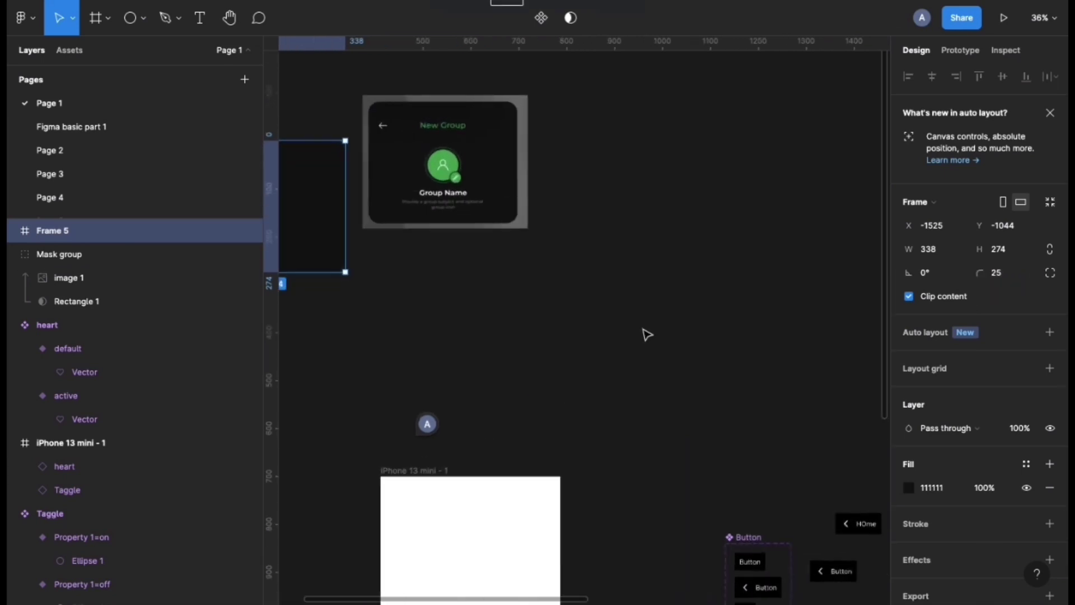
pyautogui.scroll(-3, 646, 335)
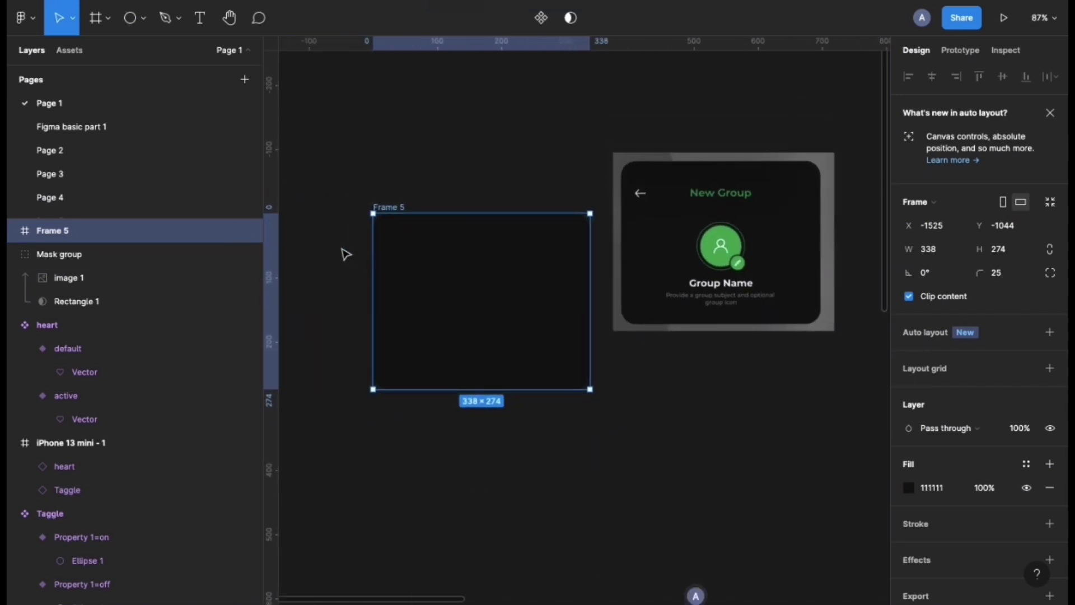
pyautogui.rightClick(343, 251)
pyautogui.click(341, 221)
pyautogui.click(390, 176)
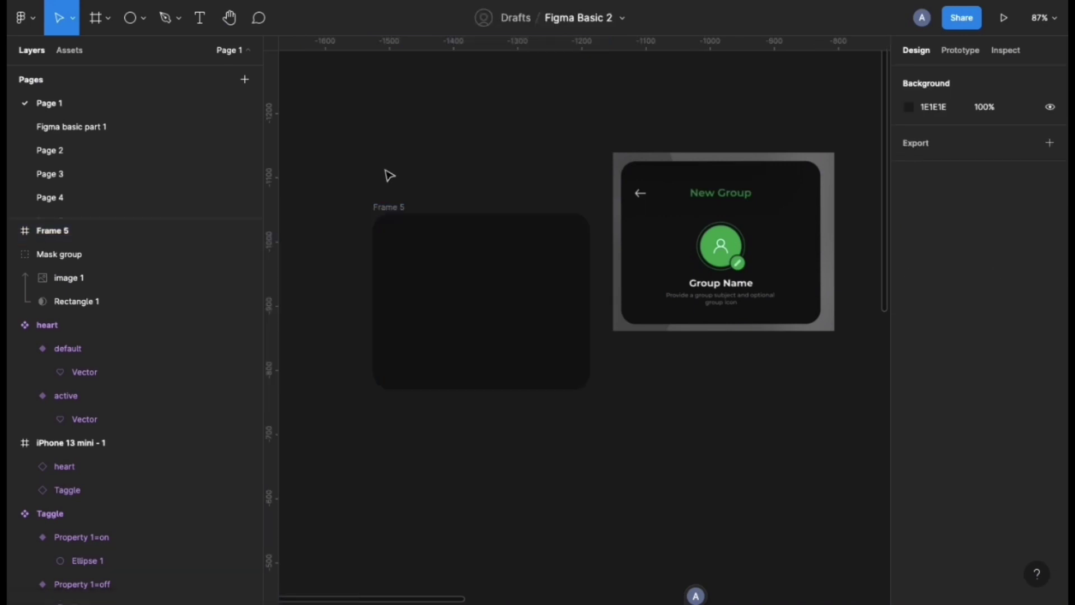
pyautogui.rightClick(386, 174)
pyautogui.moveTo(452, 301)
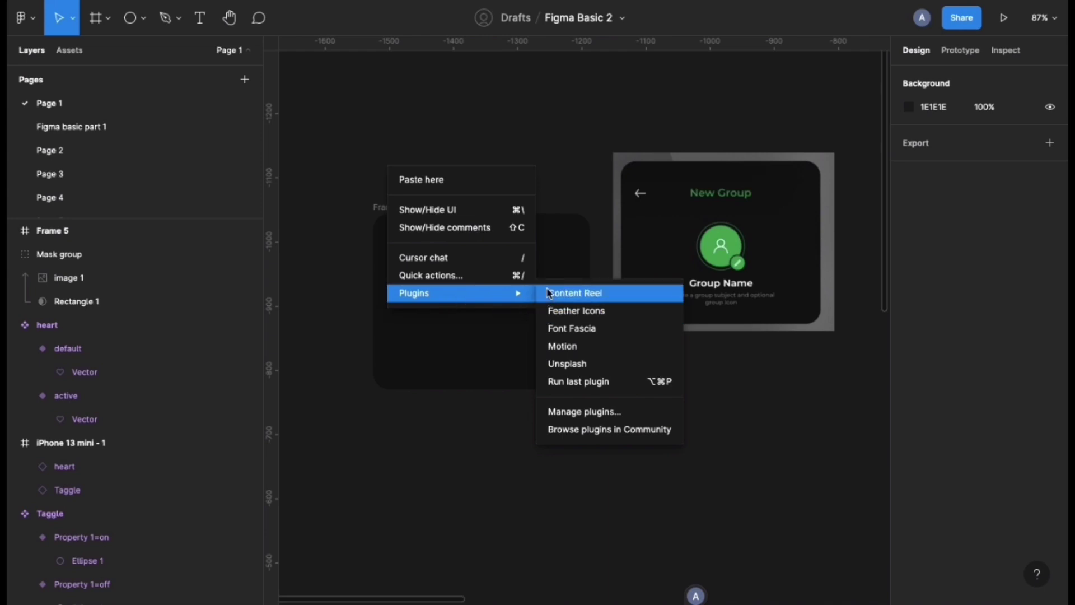
pyautogui.click(556, 313)
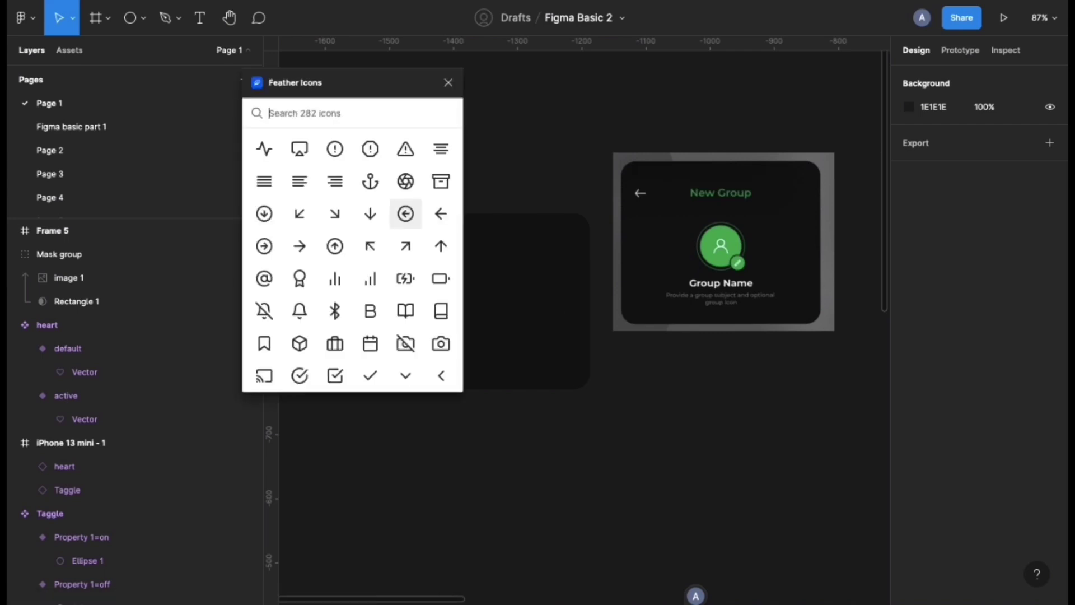
pyautogui.click(440, 222)
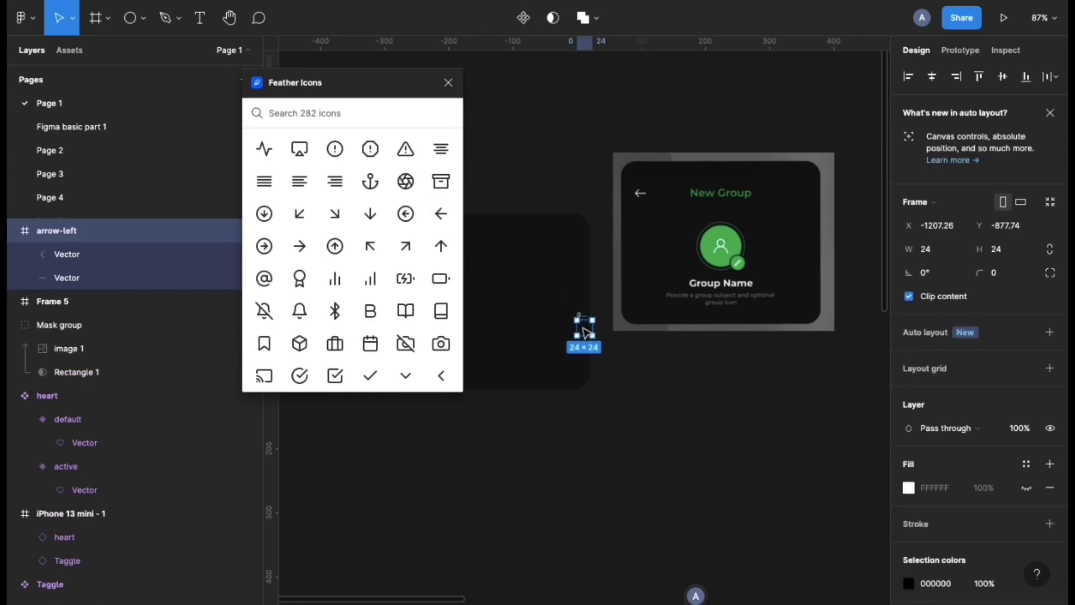
# Close the icon plugin and place the arrow icon in the dark frame's upper-left corner at about X 15, Y 22.
pyautogui.moveTo(577, 318); pyautogui.dragTo(492, 235)
pyautogui.moveTo(357, 95); pyautogui.dragTo(736, 297)
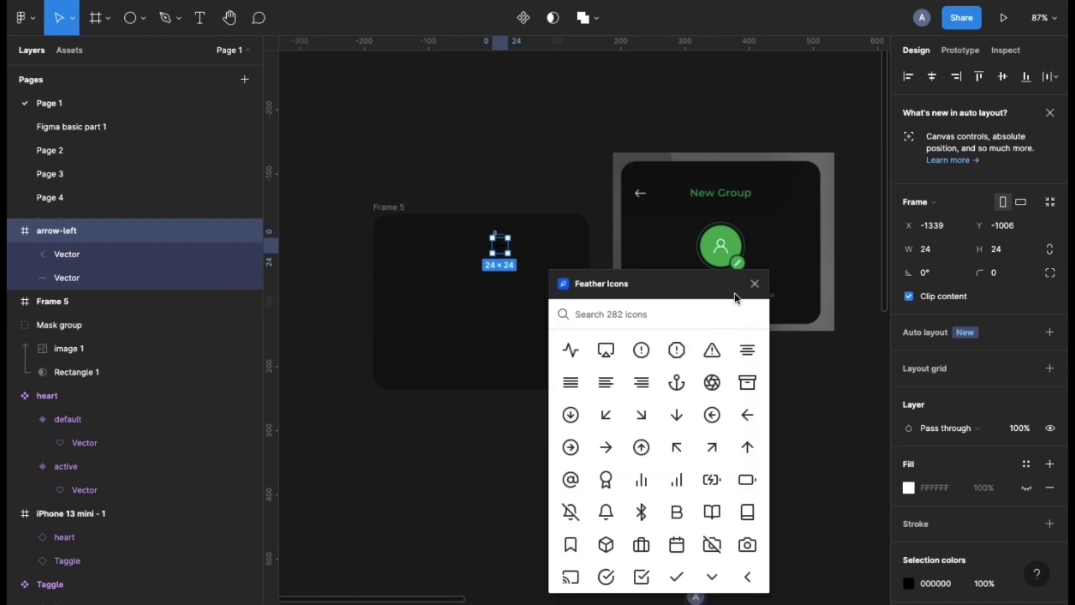
pyautogui.click(755, 283)
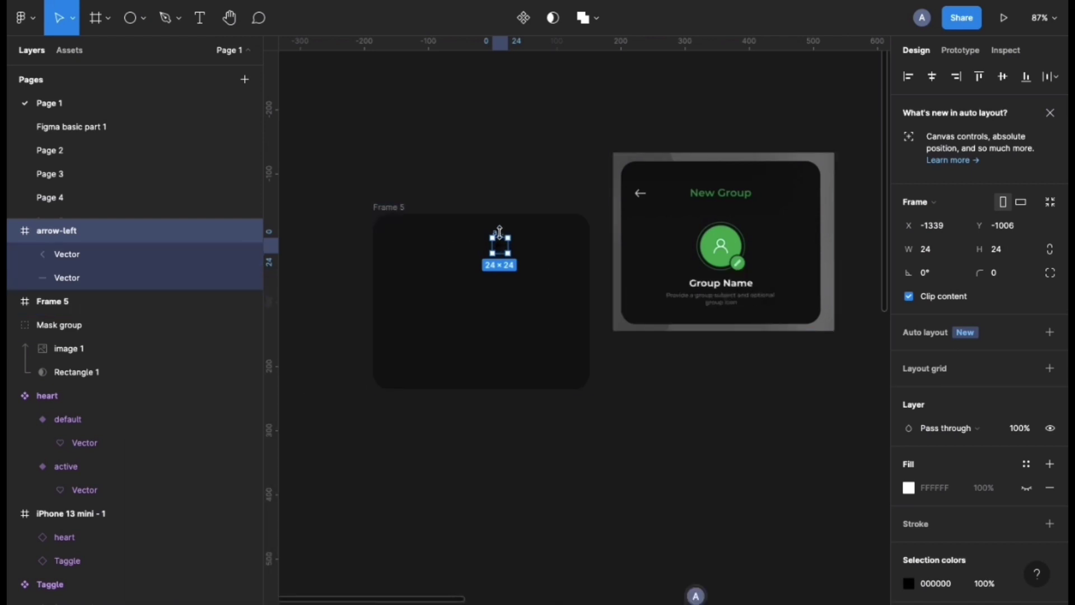
pyautogui.moveTo(500, 232)
pyautogui.mouseDown()
pyautogui.moveTo(401, 223)
pyautogui.moveTo(347, 250)
pyautogui.moveTo(310, 228)
pyautogui.moveTo(399, 233)
pyautogui.moveTo(394, 226)
pyautogui.mouseUp()
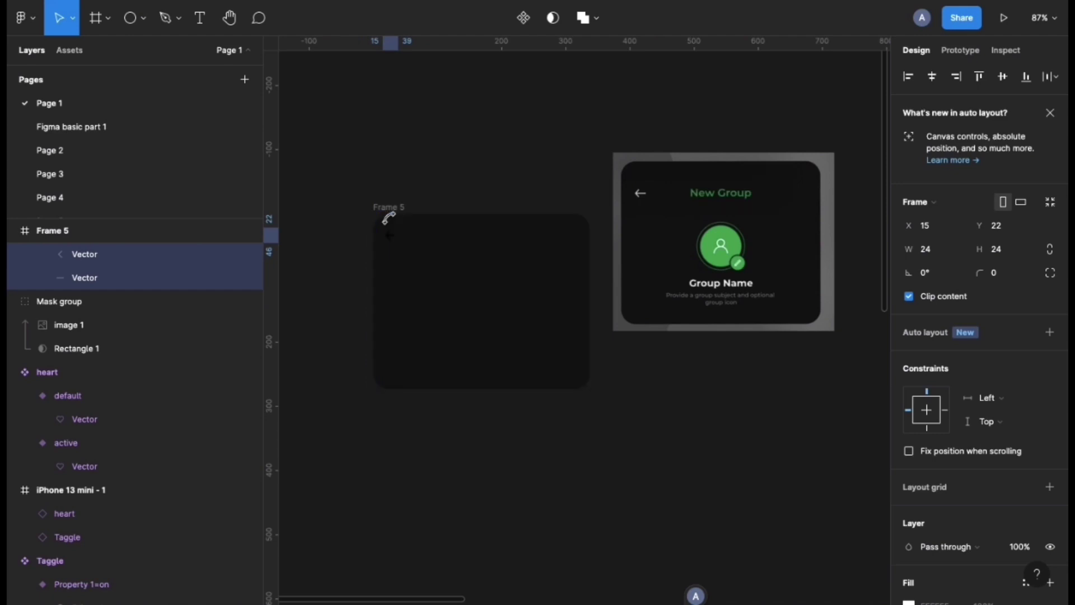
# Recolour the arrow icon to FFFFFF and clear the selection.
pyautogui.scroll(-4, 1005, 455)
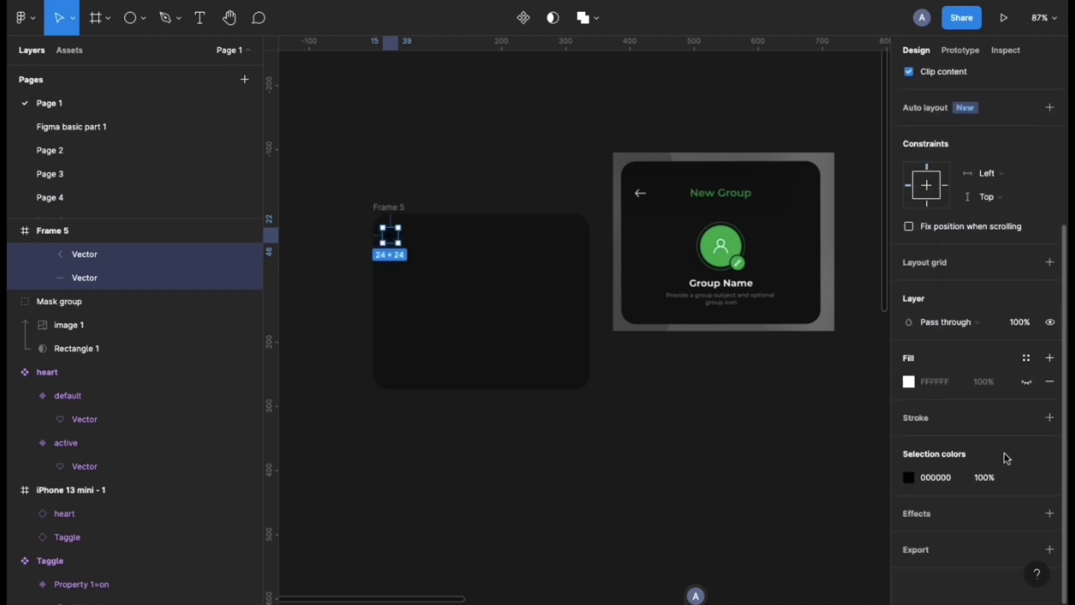
pyautogui.click(936, 480)
pyautogui.write('FFFFFF')
pyautogui.press('Return')
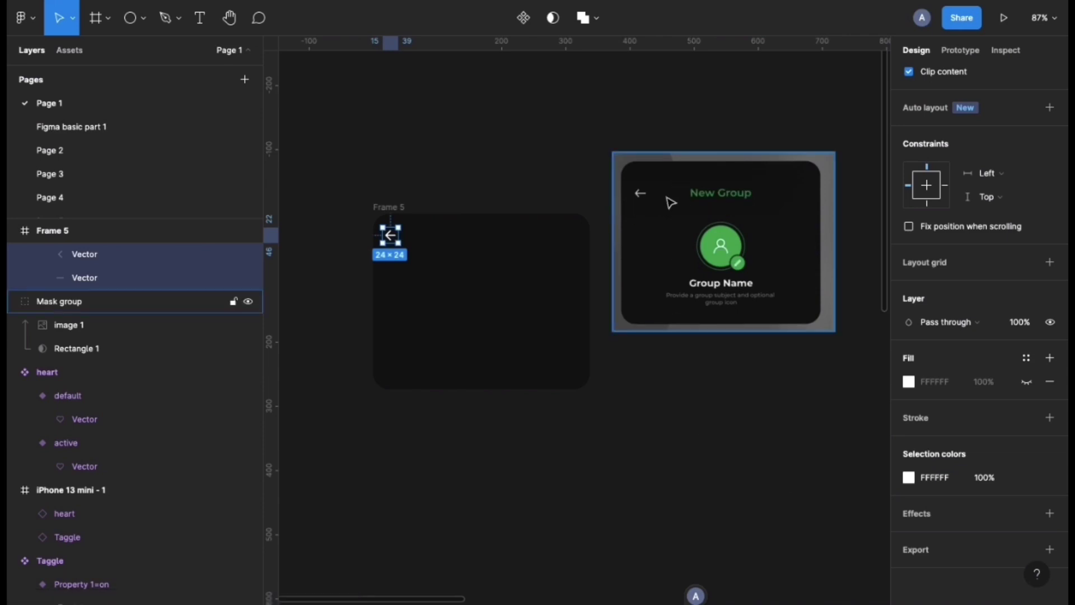
pyautogui.click(458, 278)
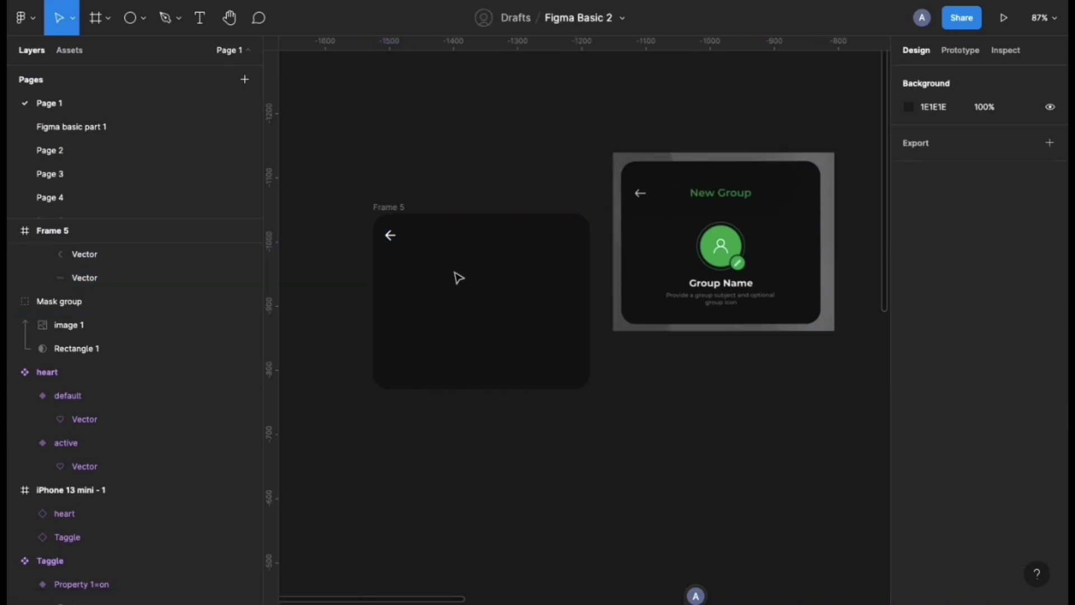
# Add the text "New Group" near the top of the dark frame and line it up with the arrow.
pyautogui.press('t')
pyautogui.click(466, 242)
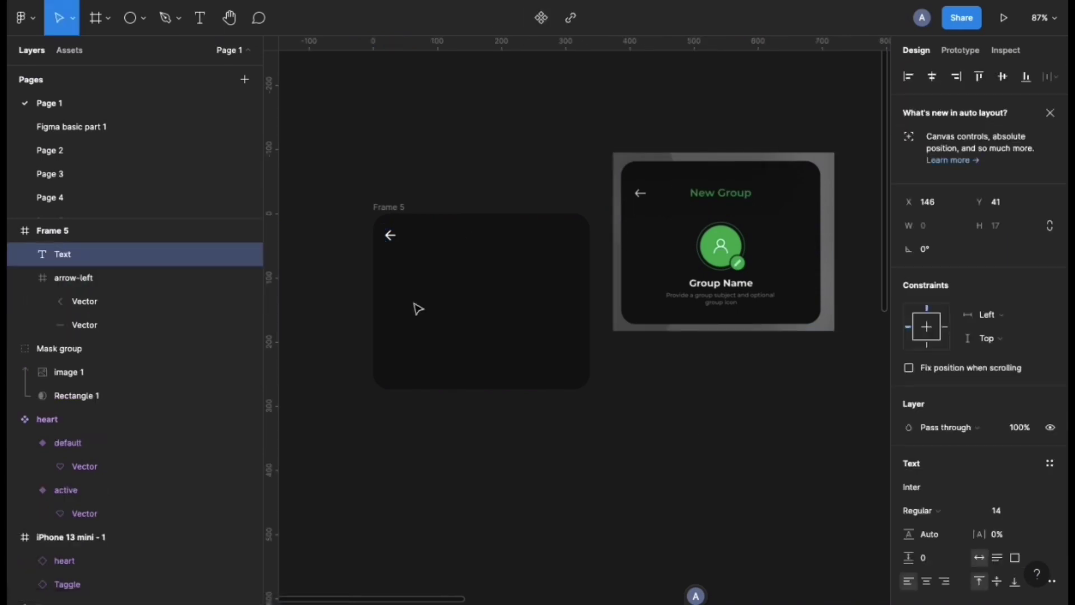
pyautogui.write('New Group')
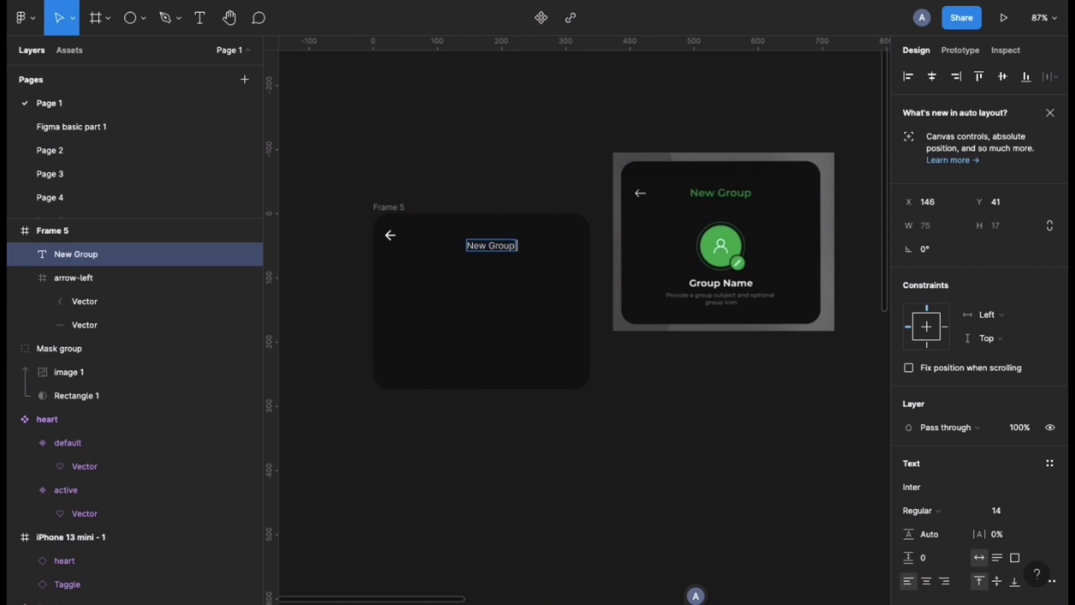
pyautogui.press('Escape')
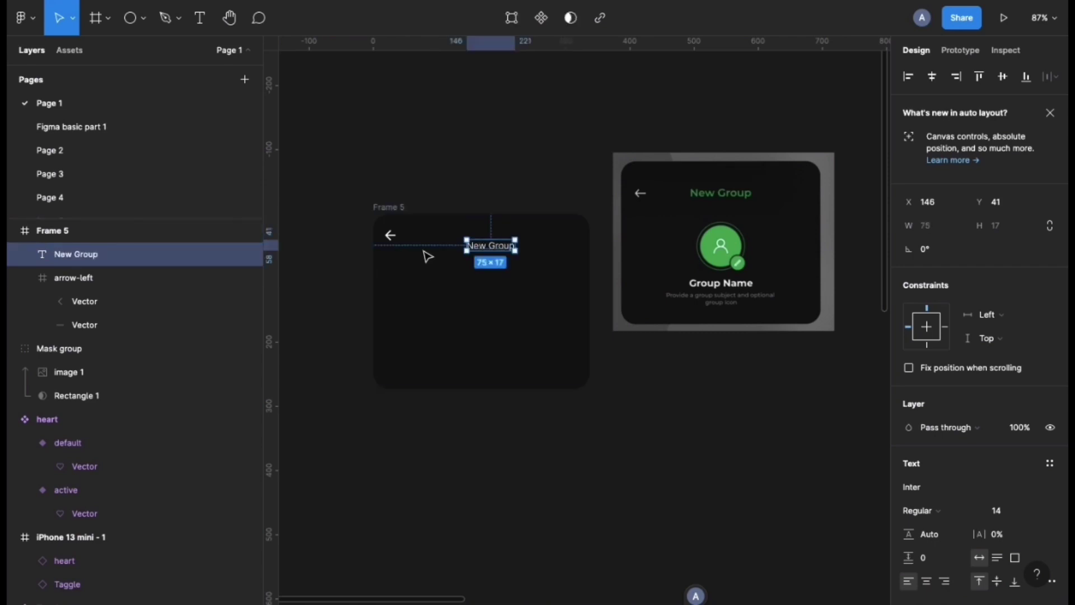
pyautogui.moveTo(491, 249)
pyautogui.mouseDown()
pyautogui.moveTo(470, 240)
pyautogui.moveTo(481, 240)
pyautogui.mouseUp()
# Set the New Group title's font size to 18 and its weight to Semi Bold.
pyautogui.click(998, 512)
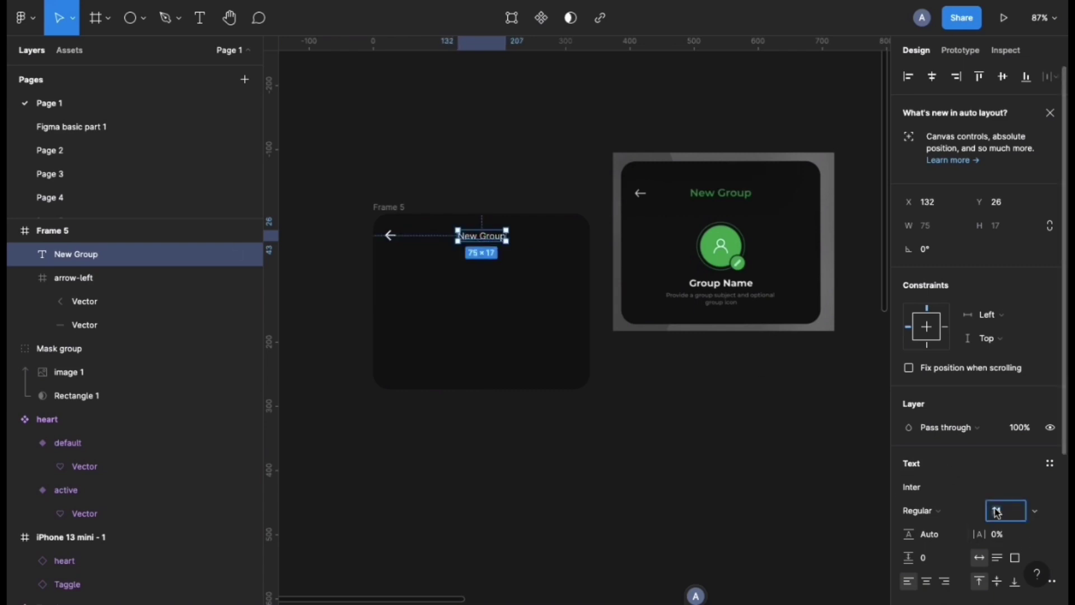
pyautogui.write('18')
pyautogui.press('Return')
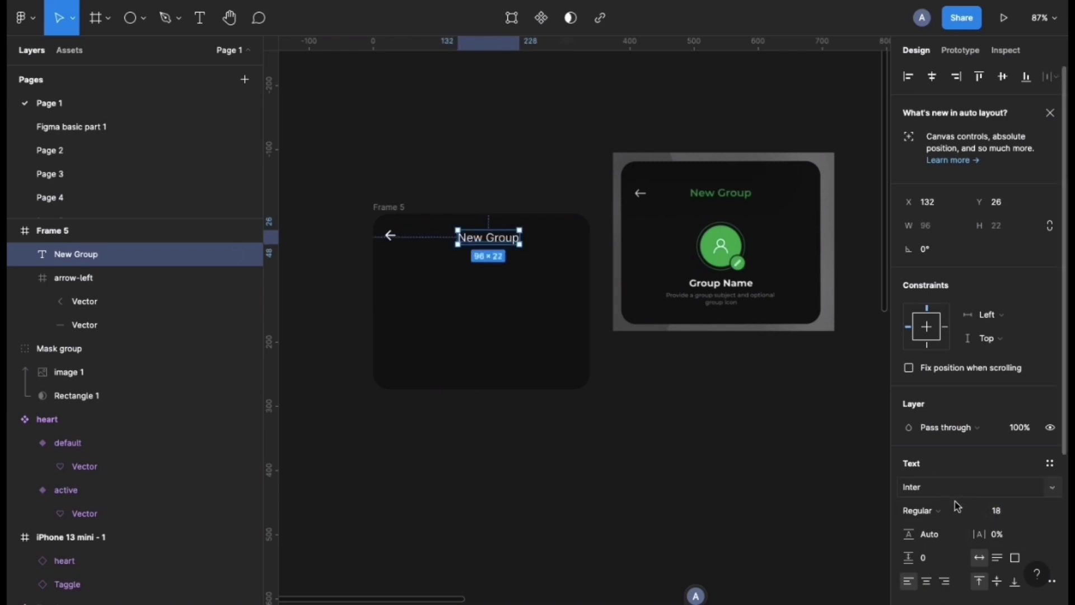
pyautogui.click(940, 516)
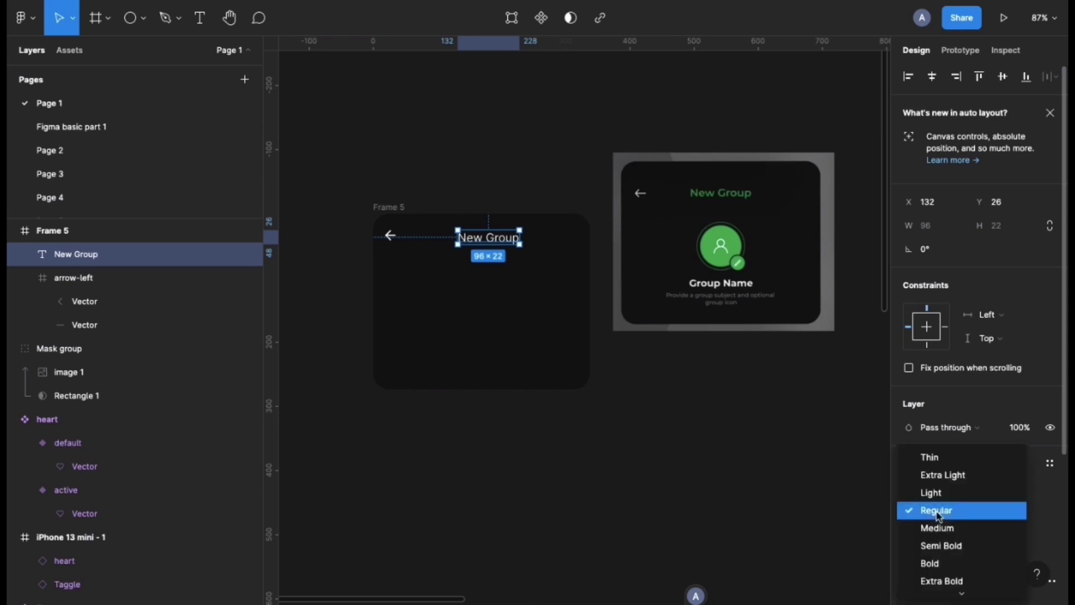
pyautogui.click(927, 548)
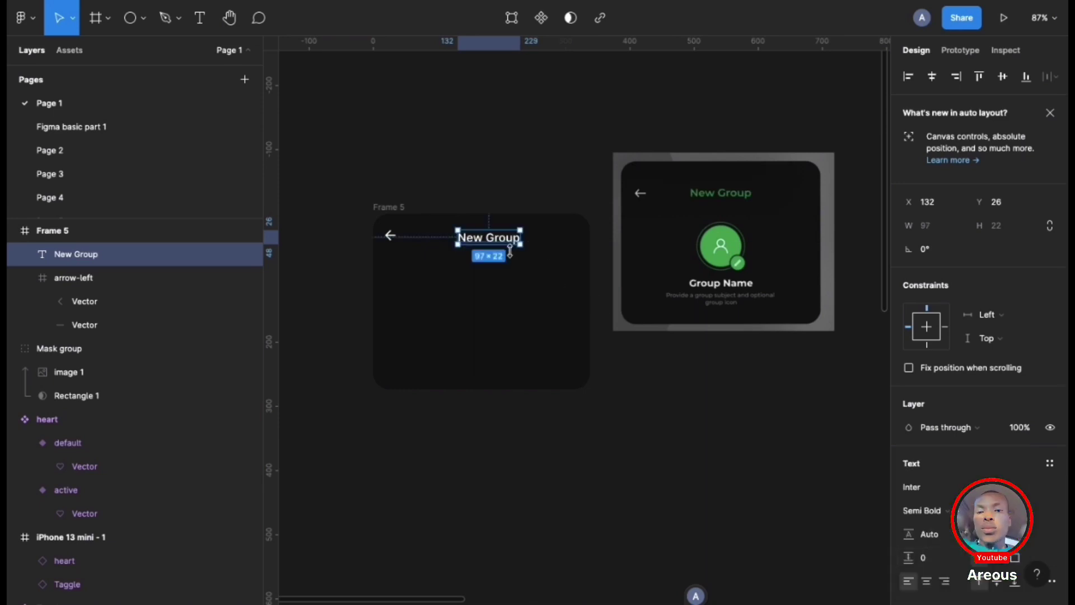
# Centre the New Group title horizontally in the frame and give it the green sampled from the reference's profile circle.
pyautogui.press('i')
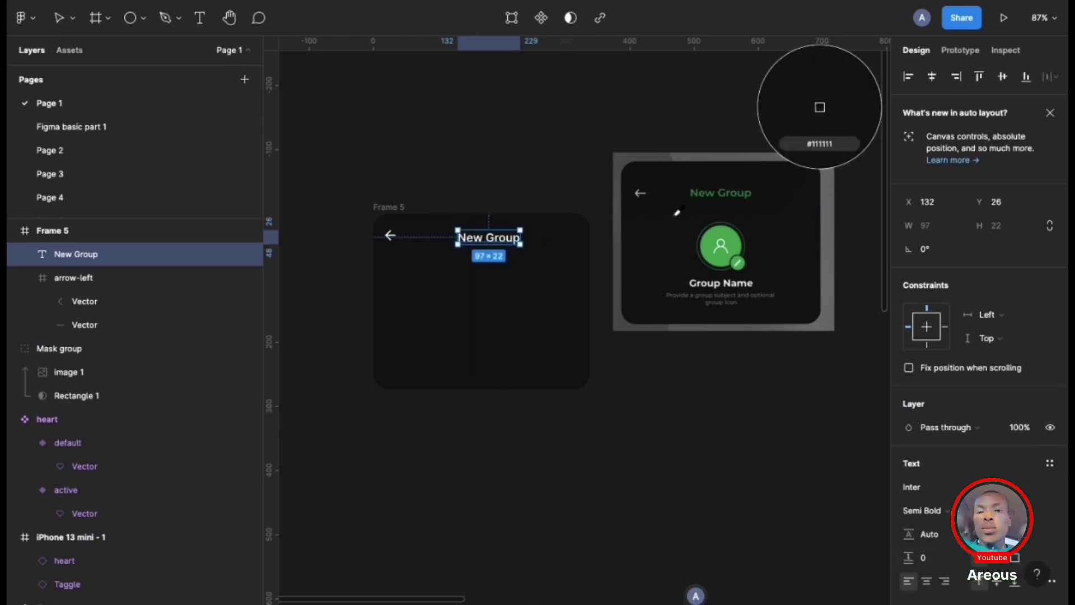
pyautogui.click(725, 191)
pyautogui.moveTo(481, 237); pyautogui.dragTo(483, 237)
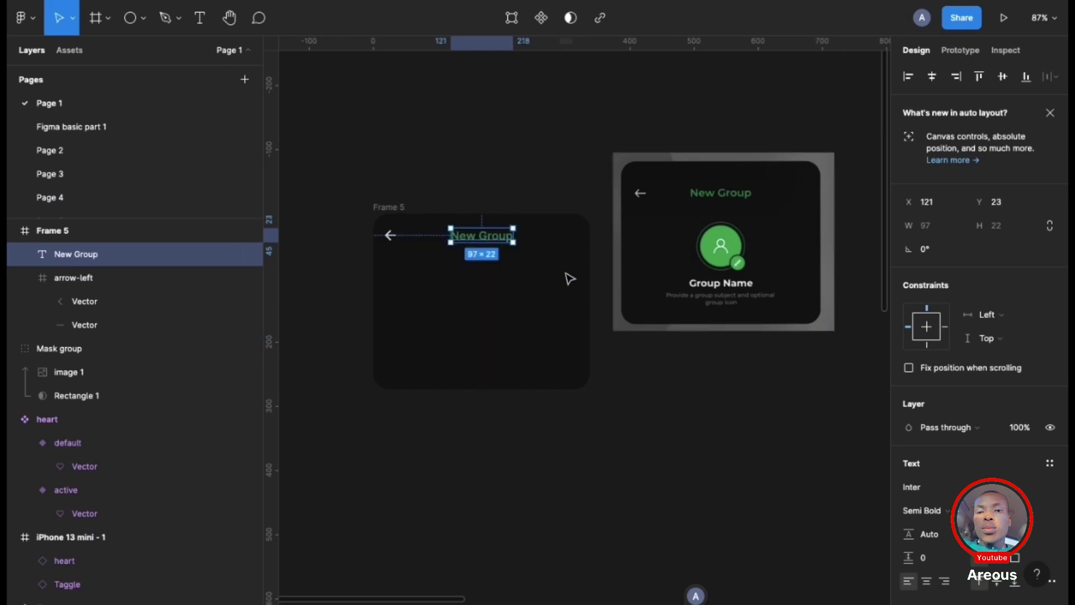
pyautogui.press('i')
pyautogui.click(731, 246)
pyautogui.click(457, 282)
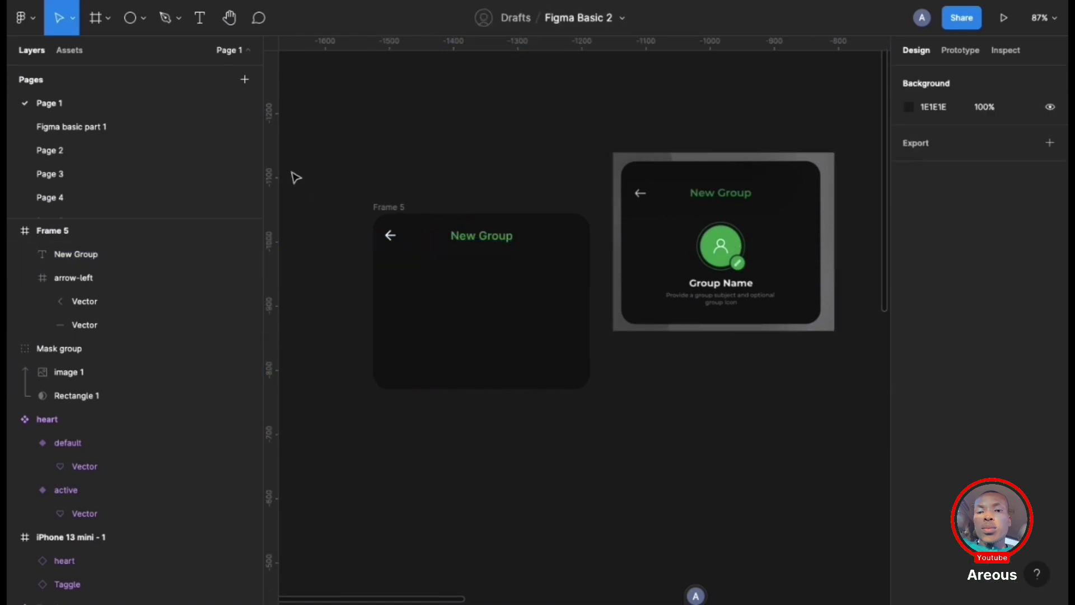
# Draw a circle about 104 × 104 centred below the title and fill it with the reference's green 34A853.
pyautogui.click(123, 22)
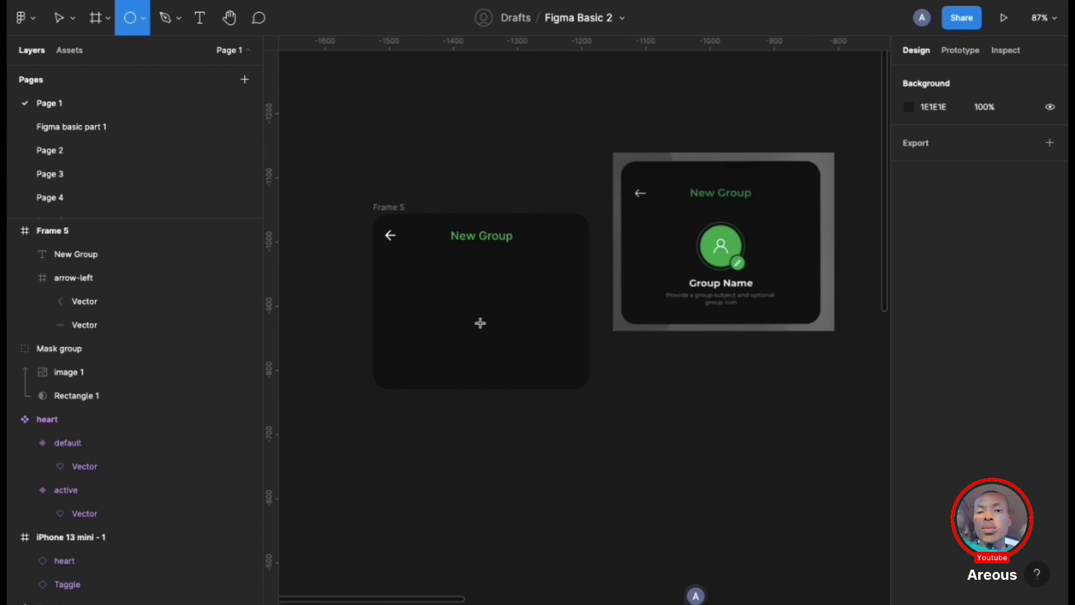
pyautogui.moveTo(468, 283); pyautogui.dragTo(501, 320)
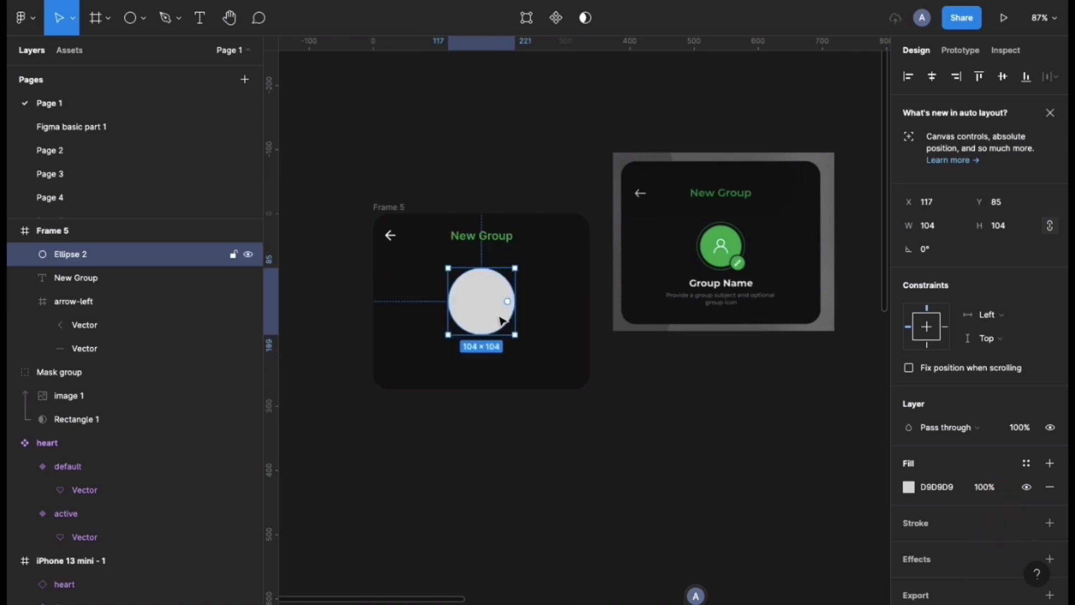
pyautogui.press('i')
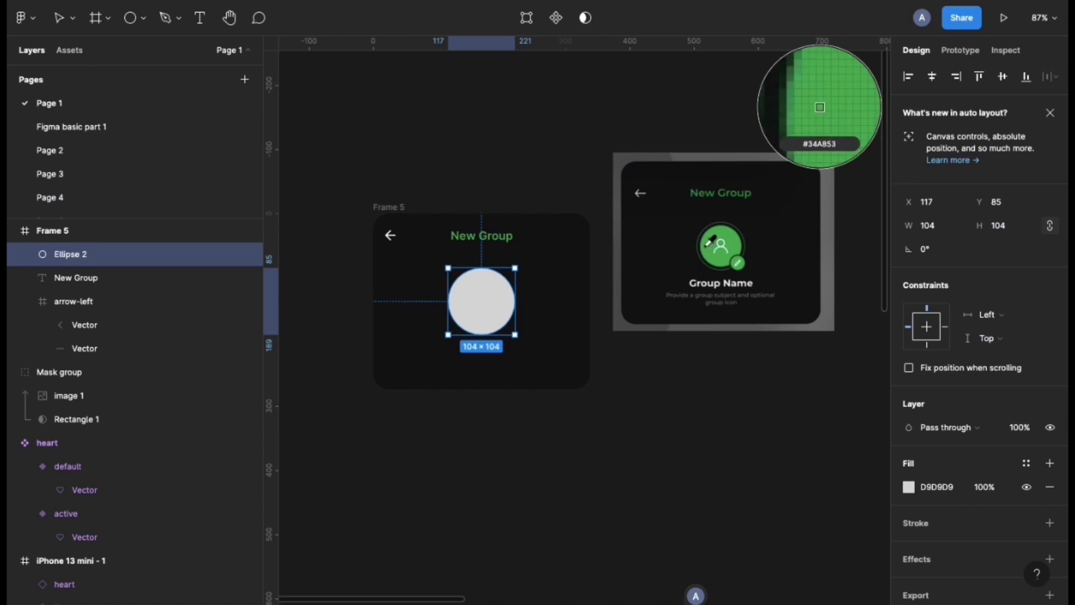
pyautogui.click(713, 249)
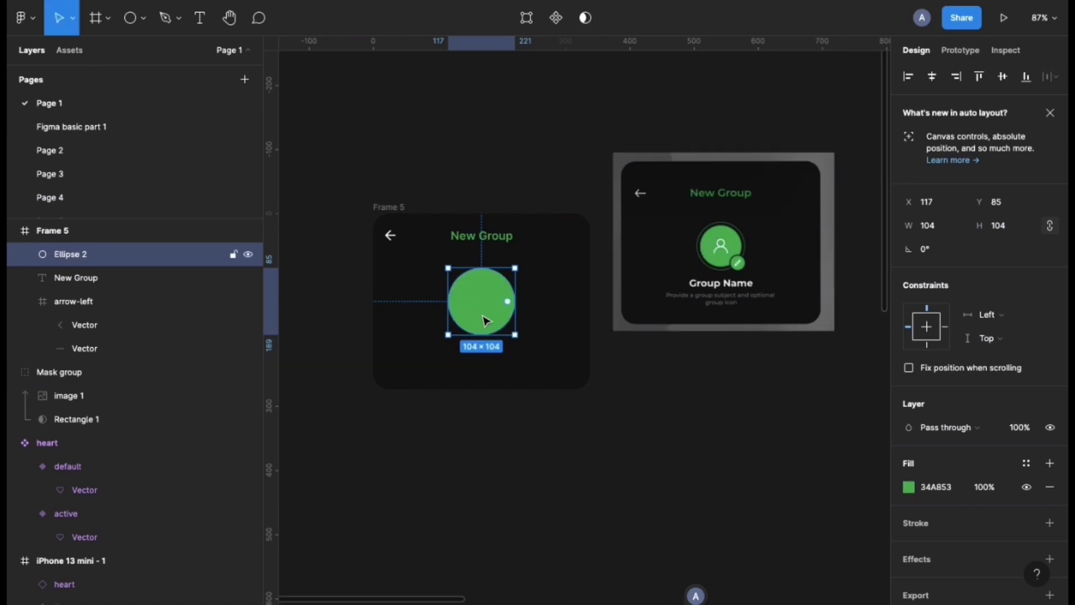
# Duplicate the green circle and enlarge the copy to about 118 × 118 around the same centre.
pyautogui.hotkey('ctrl', 'd')
pyautogui.moveTo(512, 337); pyautogui.dragTo(520, 339)
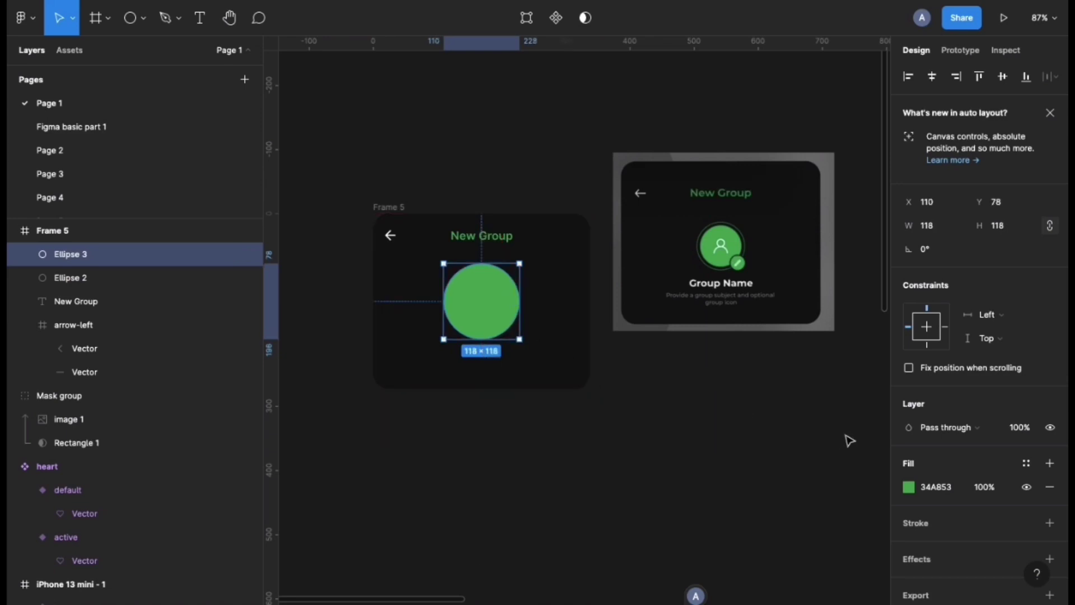
# Remove the fill from the larger 118 × 118 circle and give it a 1-wide inside stroke in green 34A853.
pyautogui.click(1047, 487)
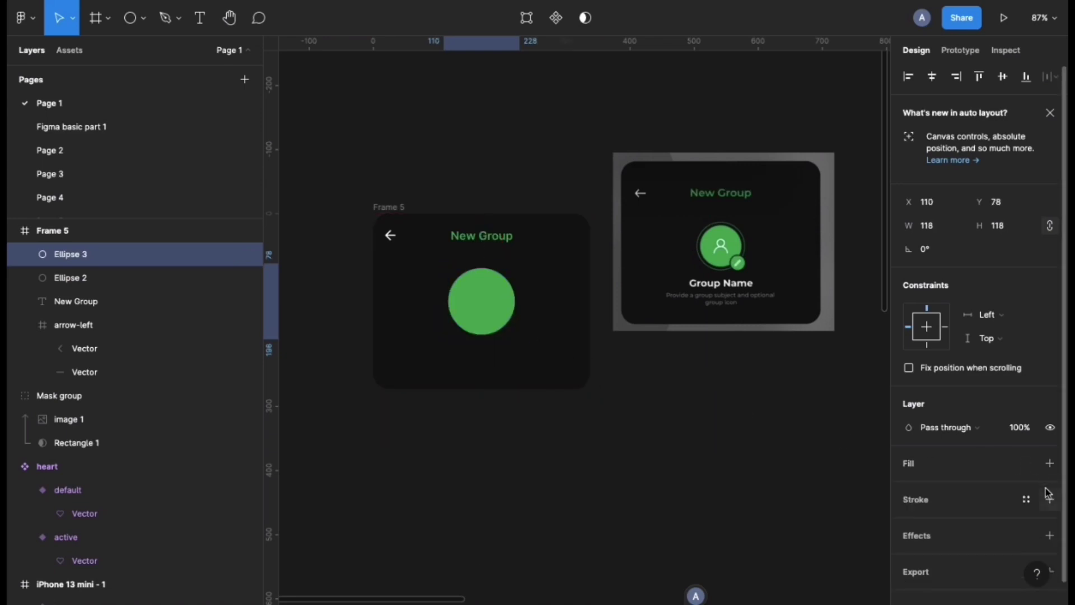
pyautogui.click(1049, 499)
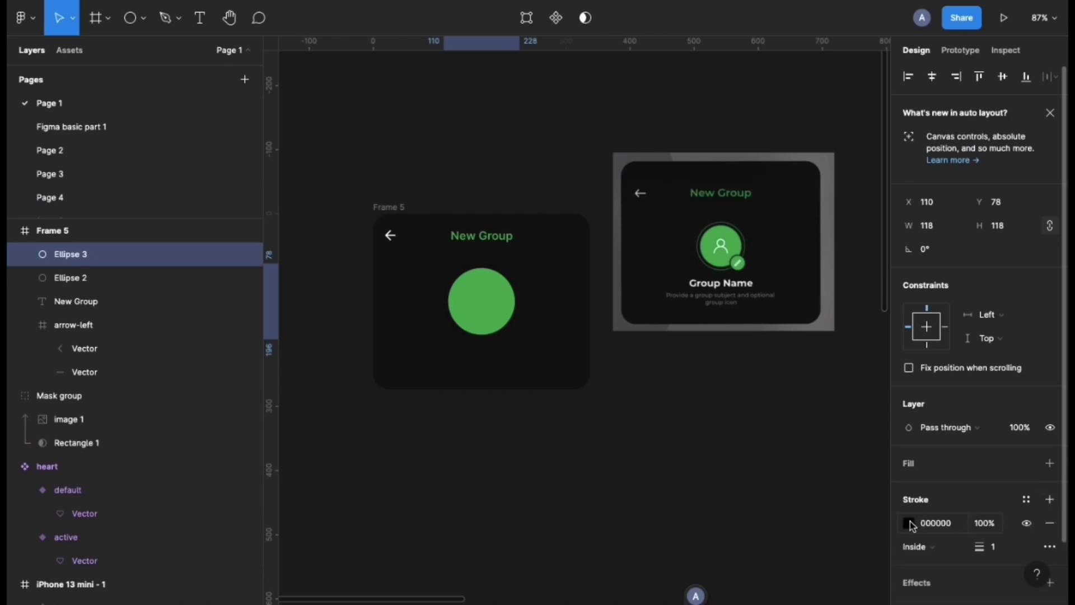
pyautogui.click(909, 523)
pyautogui.click(815, 476)
pyautogui.click(874, 533)
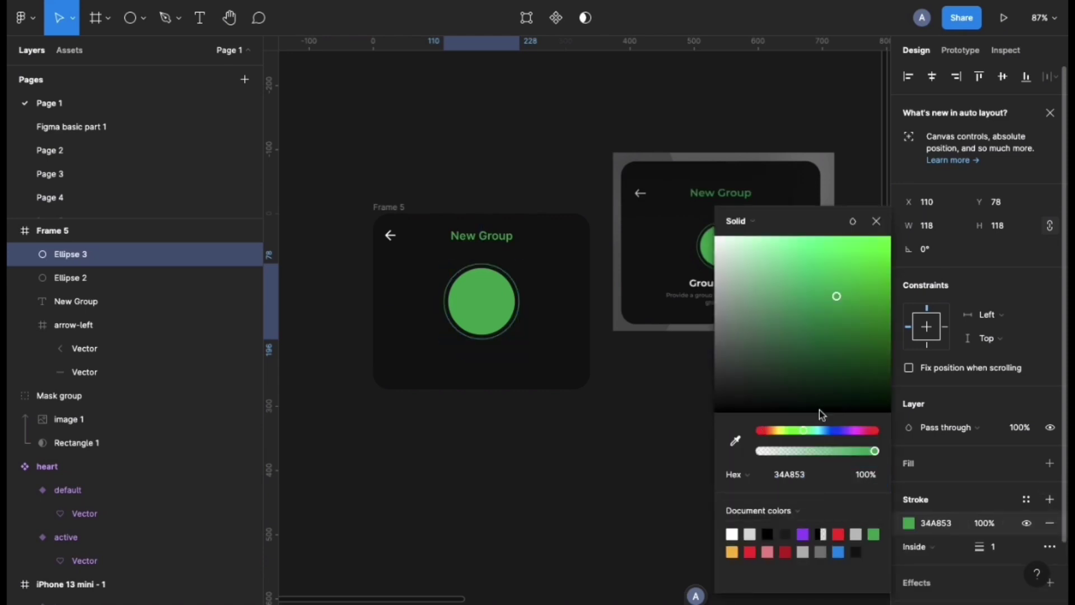
pyautogui.click(877, 220)
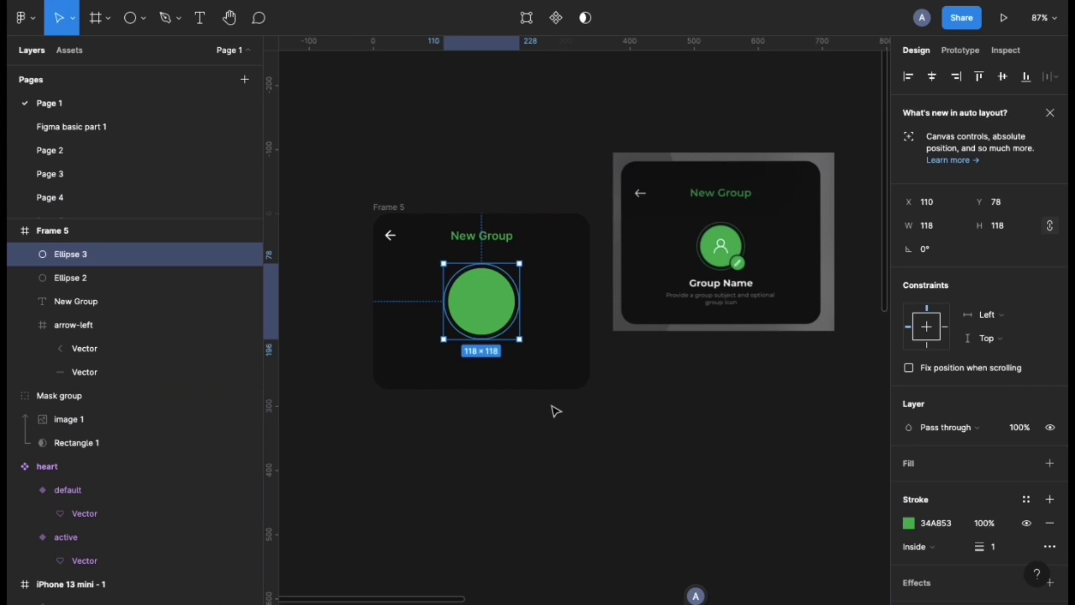
pyautogui.click(498, 364)
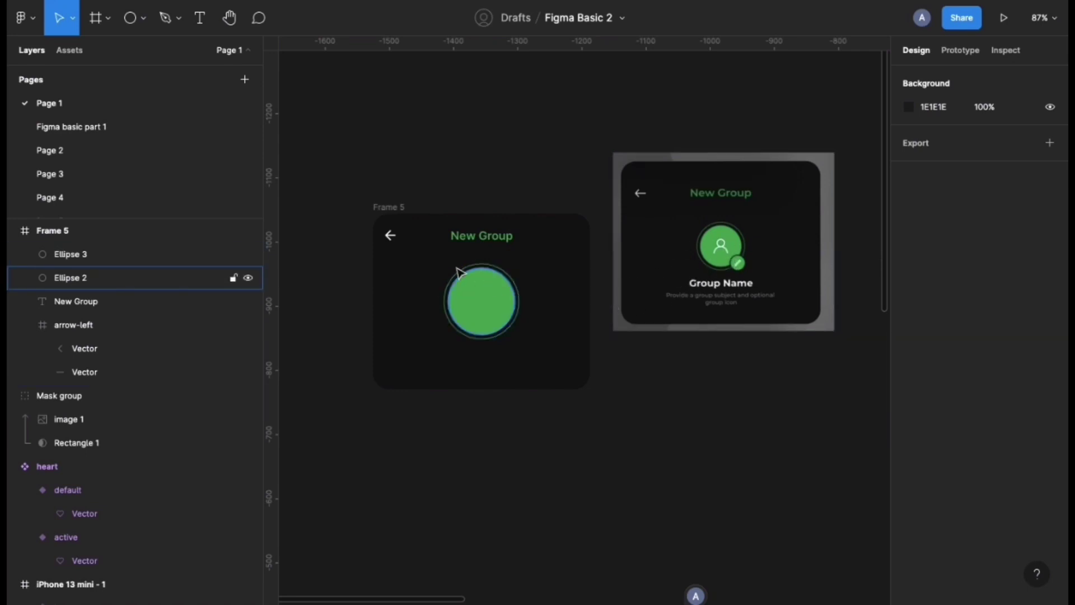
# Duplicate the New Group title below the circles and change the copy's text to "Group Name".
pyautogui.click(474, 239)
pyautogui.click(472, 273)
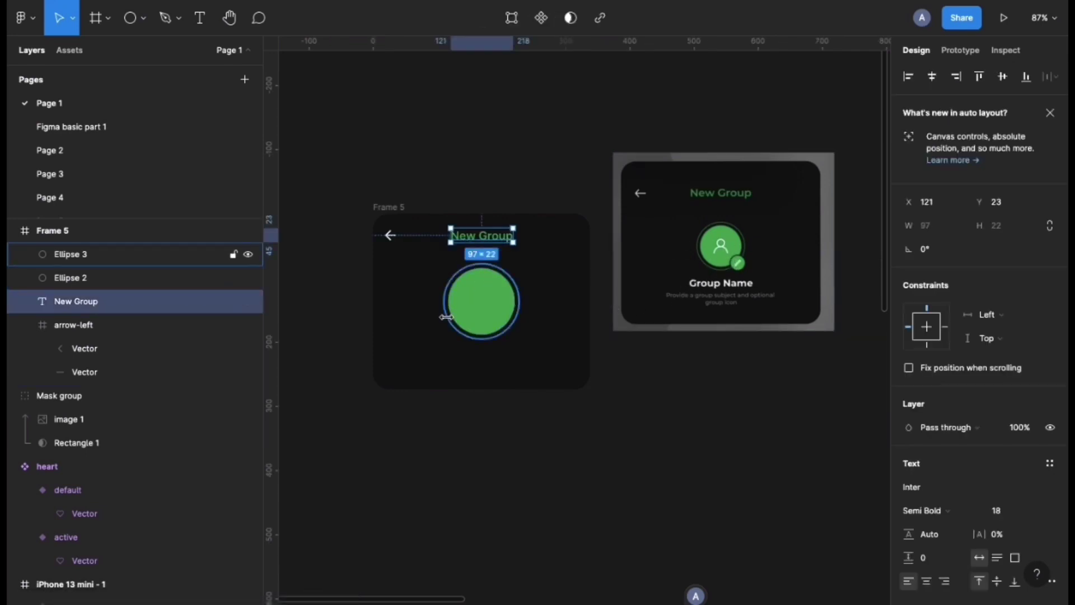
pyautogui.click(488, 244)
pyautogui.keyDown('alt'); pyautogui.moveTo(486, 240); pyautogui.dragTo(480, 357); pyautogui.keyUp('alt')
pyautogui.doubleClick(478, 355)
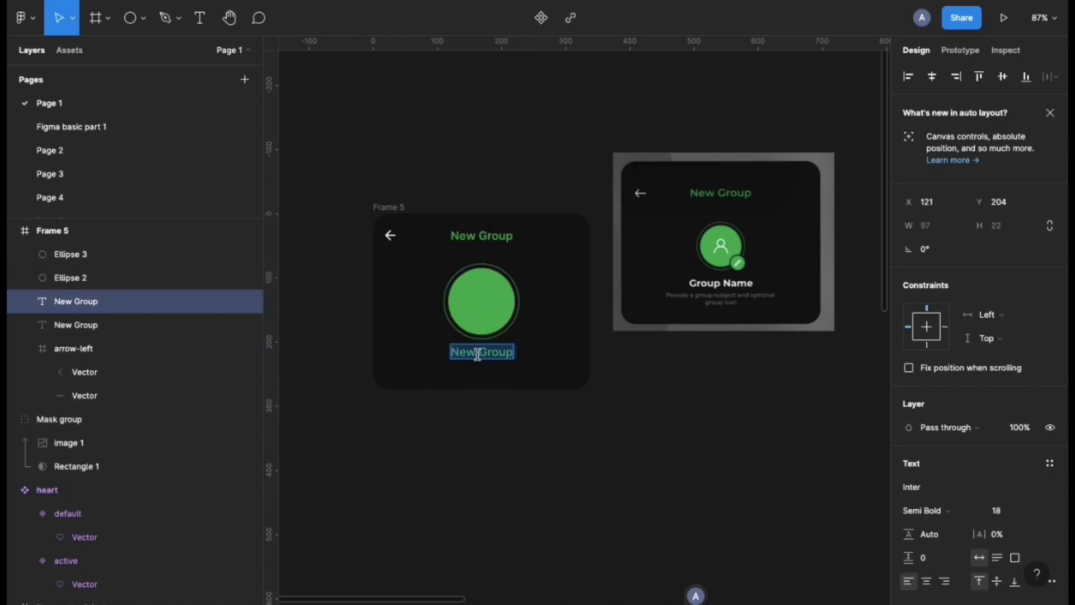
pyautogui.doubleClick(471, 354)
pyautogui.press('BackSpace')
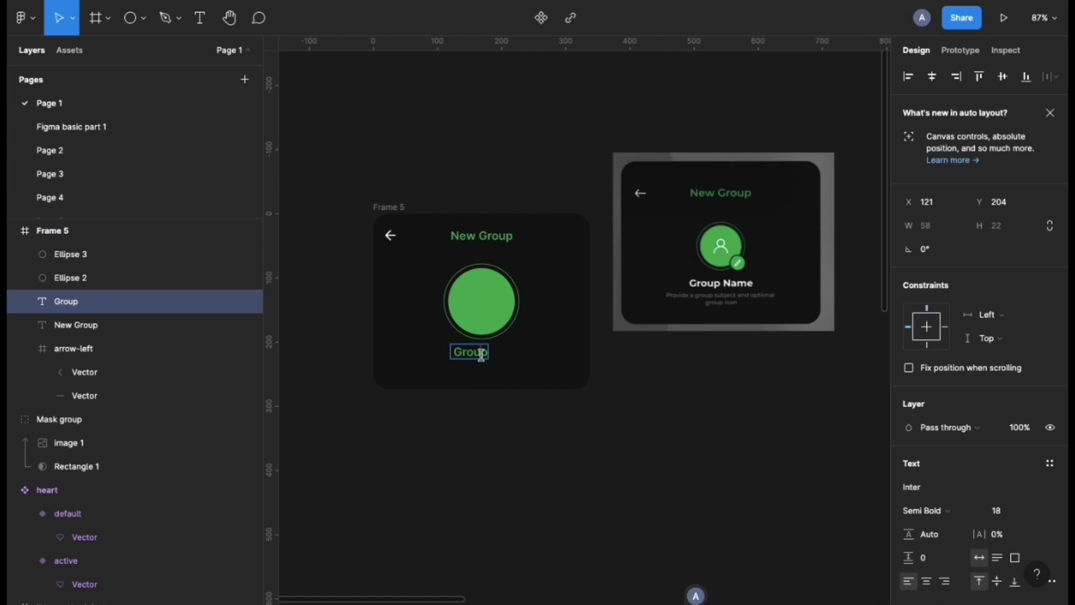
pyautogui.write('Name')
pyautogui.press('Escape')
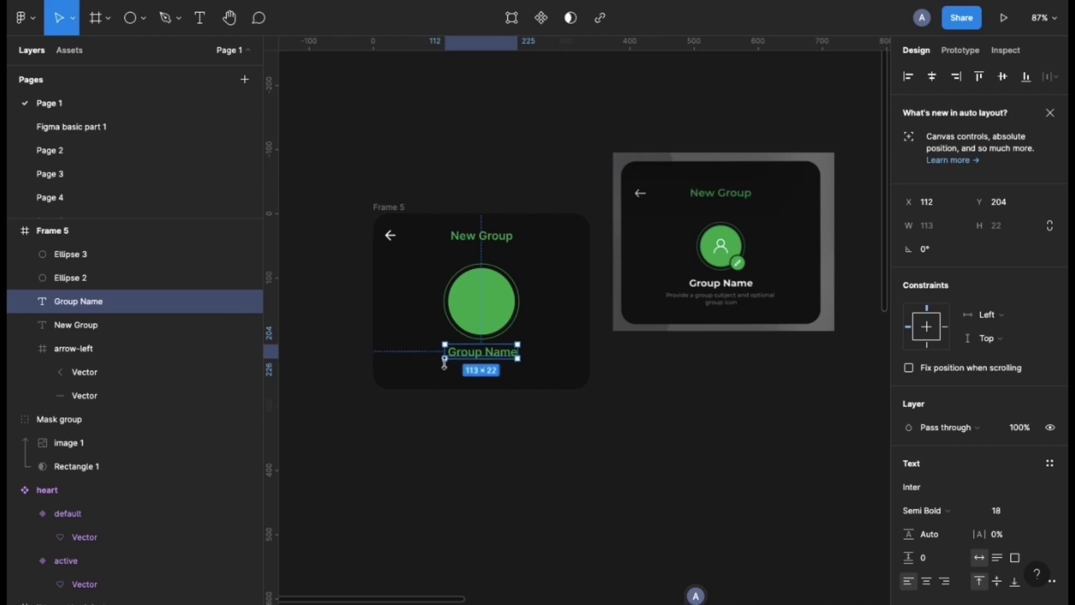
# Set the Group Name text's fill colour to white FFFFFF.
pyautogui.scroll(-4, 952, 560)
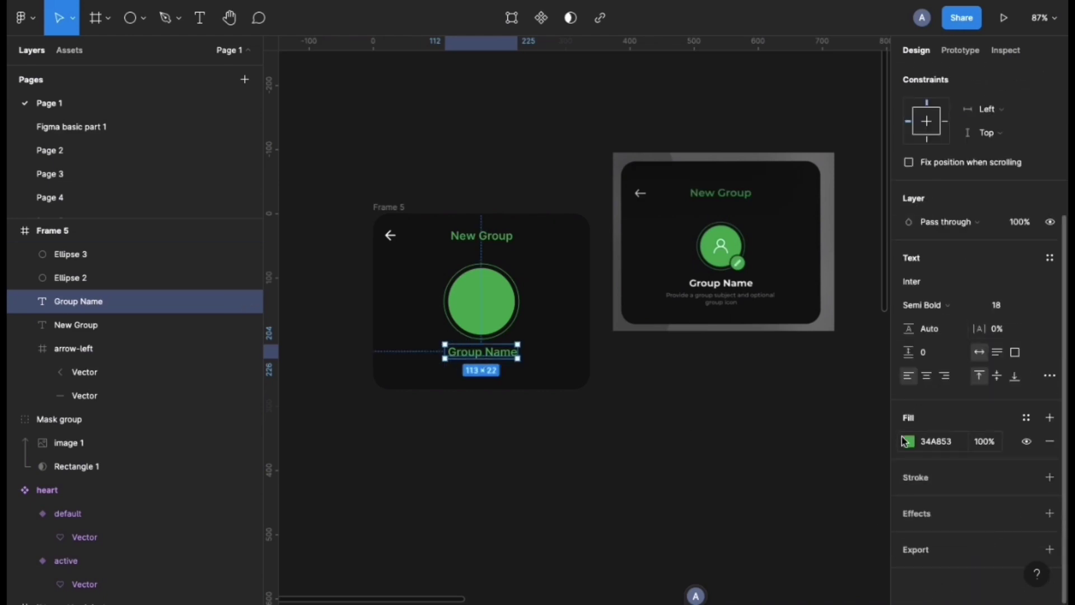
pyautogui.click(918, 446)
pyautogui.click(907, 443)
pyautogui.write('FFFFFF')
pyautogui.press('Return')
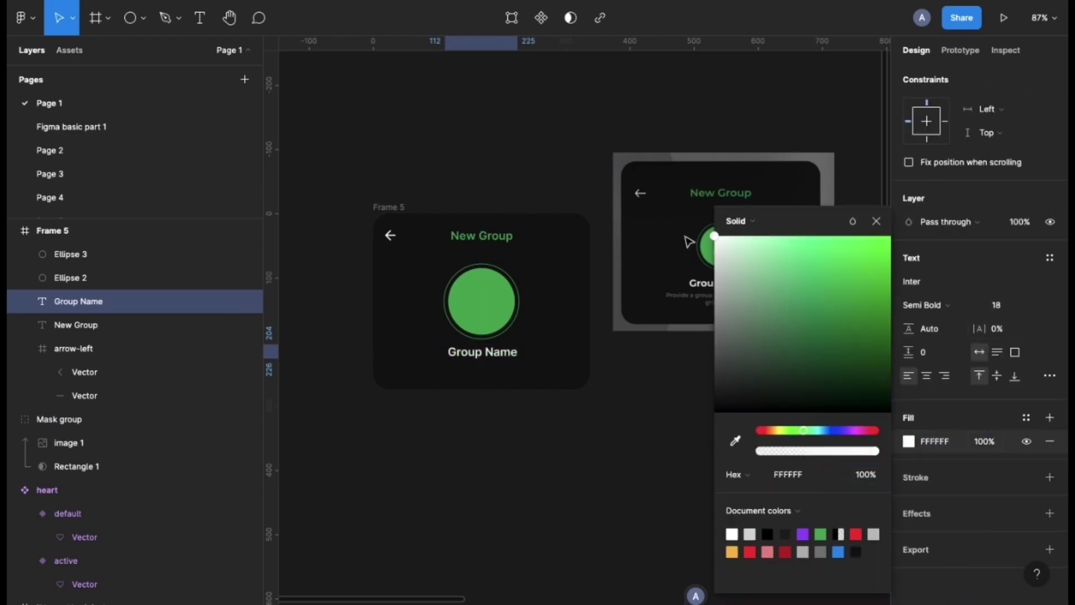
pyautogui.click(875, 222)
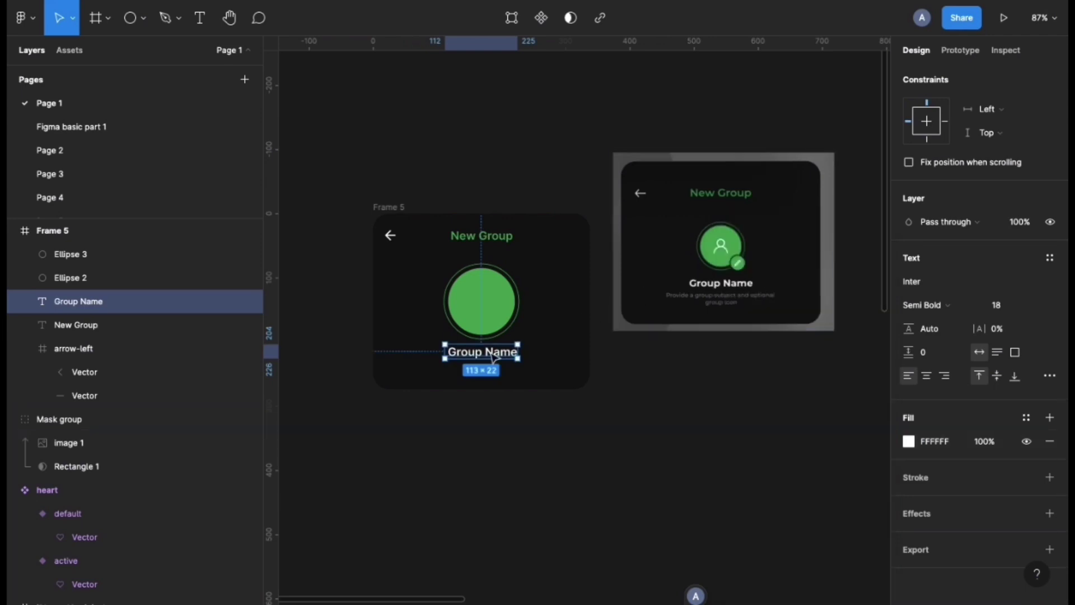
# Duplicate the Group Name text 15 below itself and set the copy's font size to 10.
pyautogui.moveTo(496, 357); pyautogui.dragTo(495, 379)
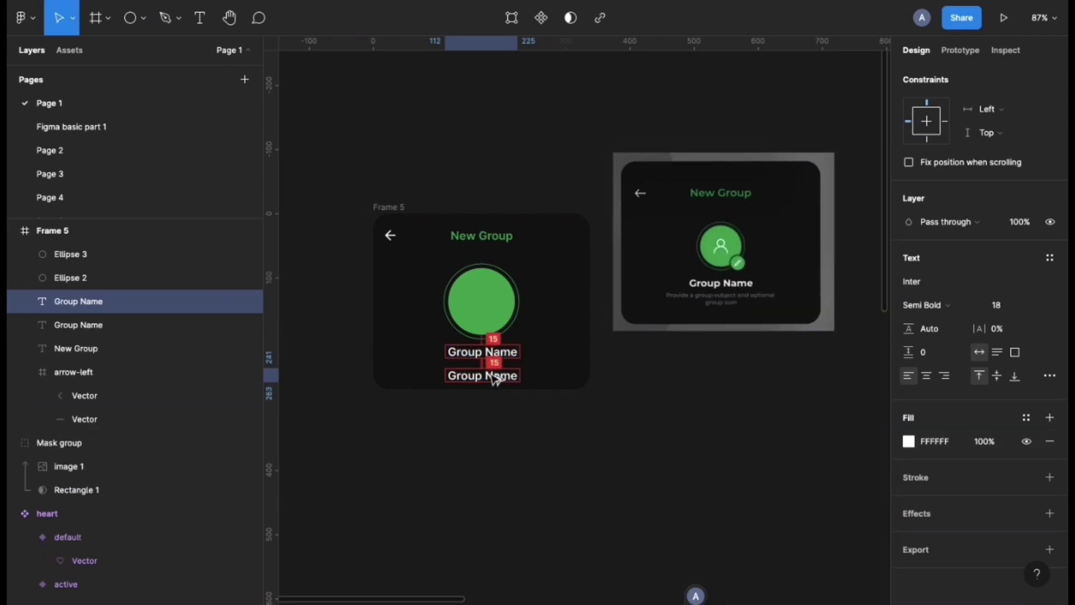
pyautogui.click(1004, 312)
pyautogui.write('10')
pyautogui.press('Return')
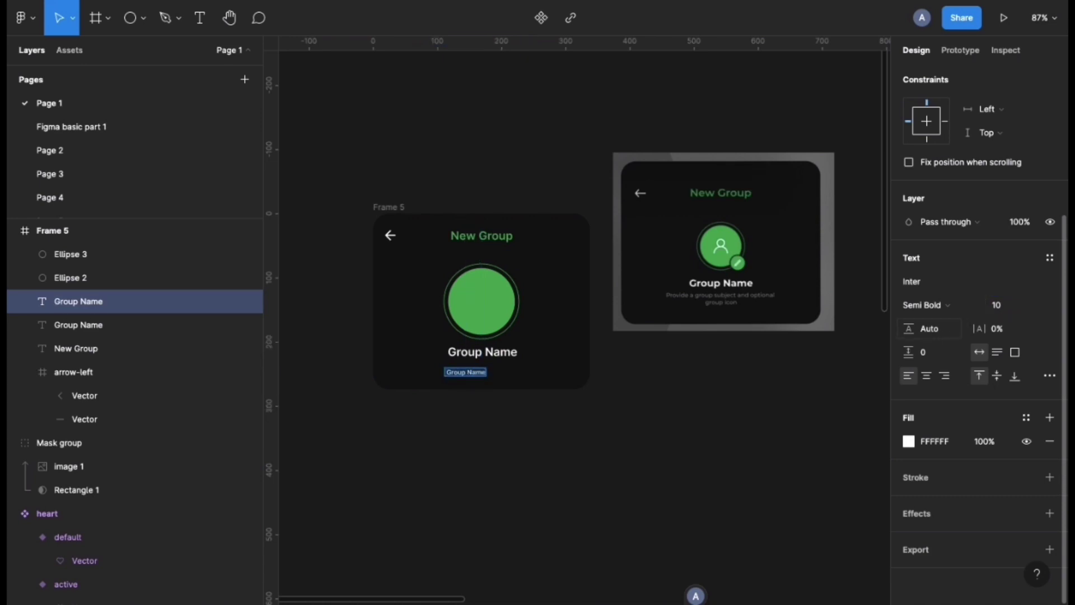
# Replace the small copy's text with "Provide a group subject and optional Group Icon" on two centre-aligned lines, centred under Group Name.
pyautogui.write('Provid')
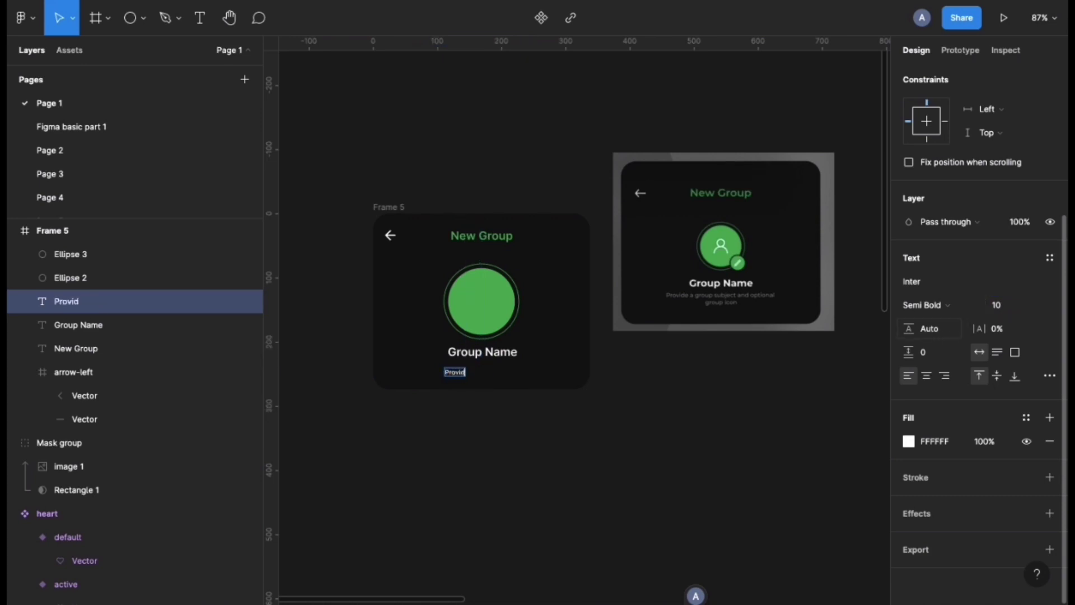
pyautogui.write('e')
pyautogui.write('a group subject and optional Group Icon')
pyautogui.press('Escape')
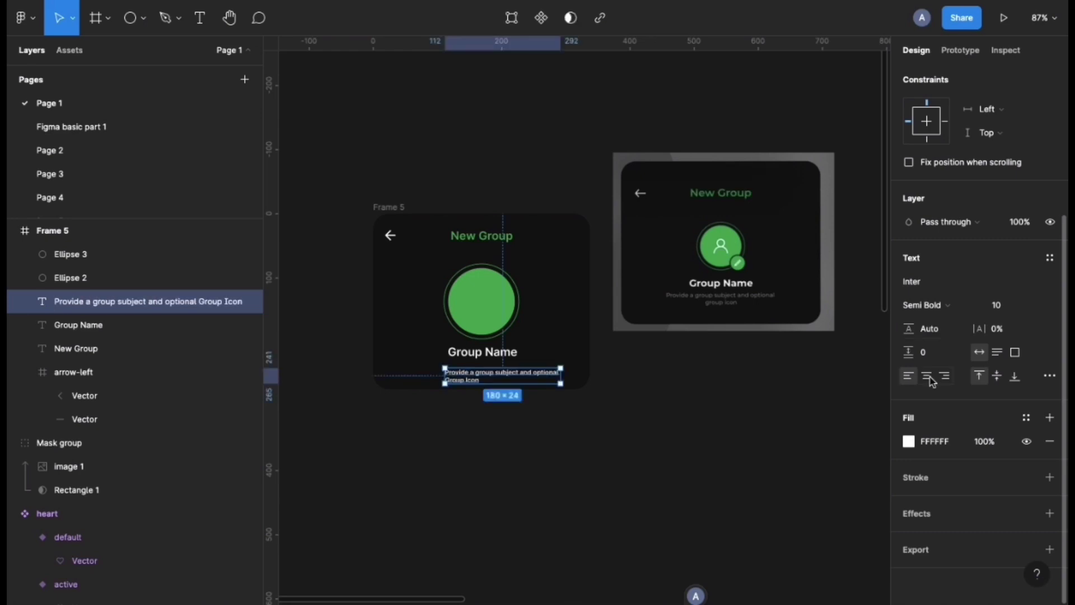
pyautogui.click(930, 380)
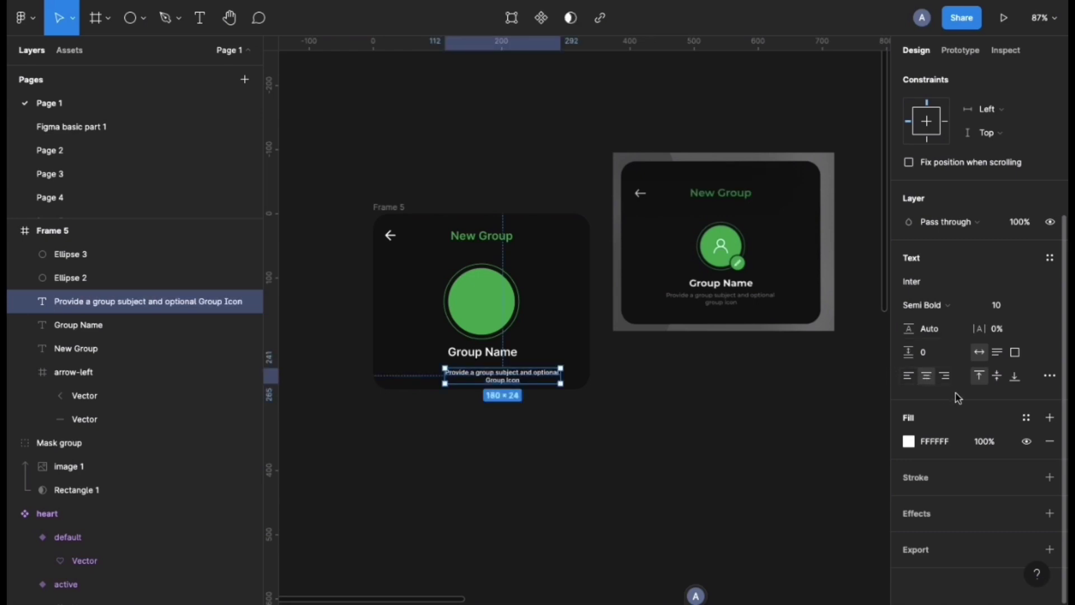
pyautogui.moveTo(531, 382); pyautogui.dragTo(506, 372)
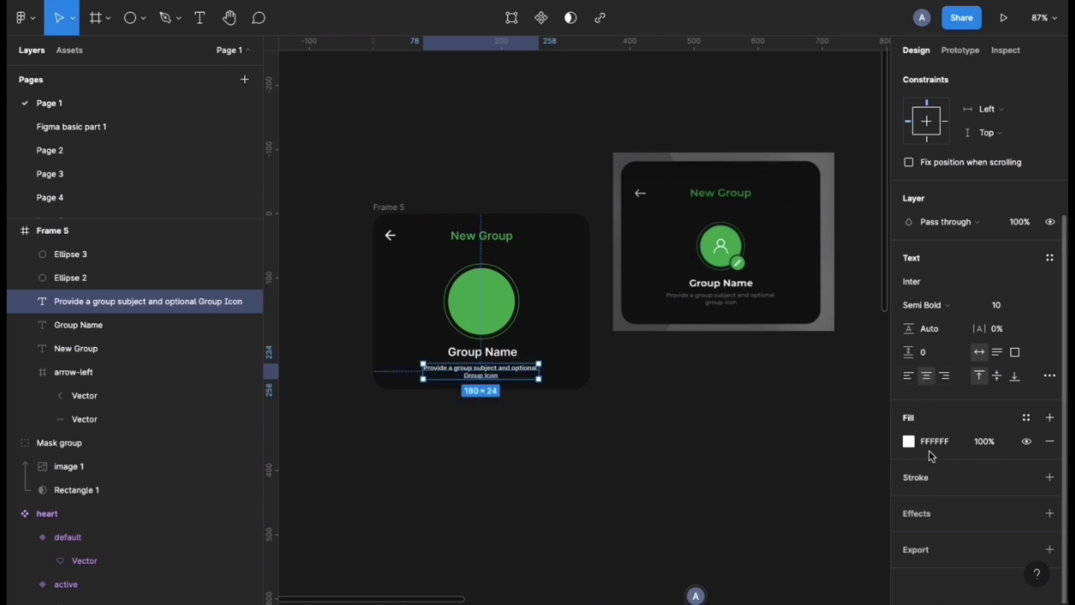
# Colour the description text with the grey 545454 sampled from the reference's description.
pyautogui.click(909, 441)
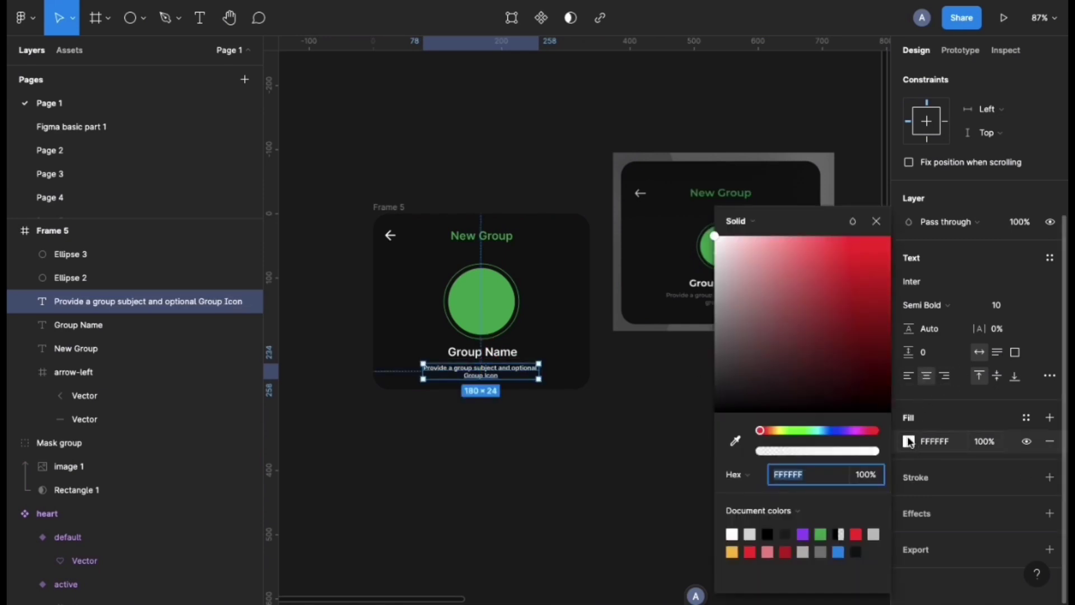
pyautogui.click(736, 441)
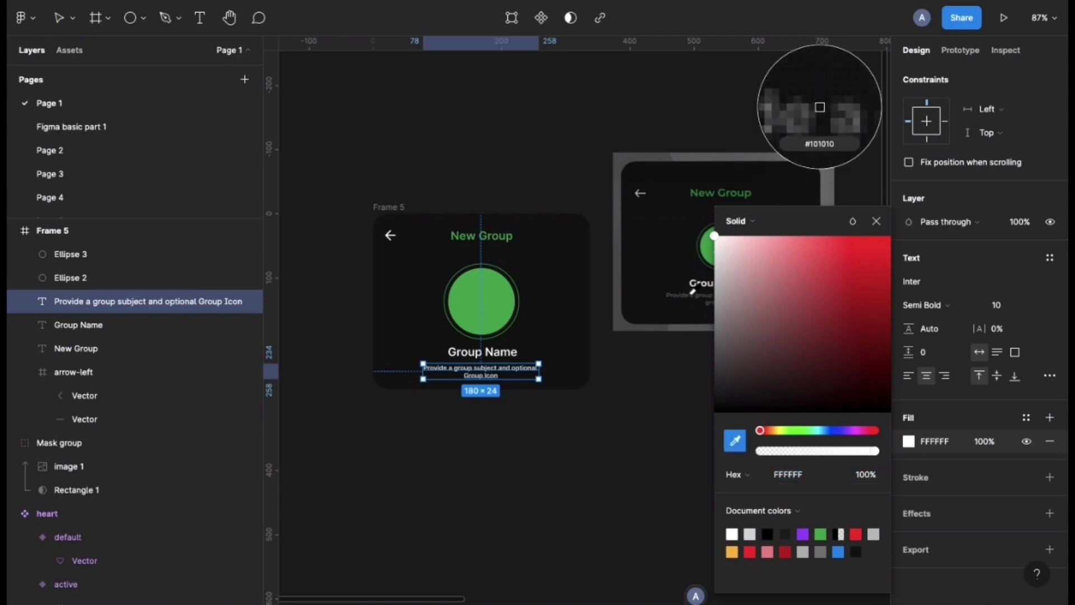
pyautogui.click(695, 294)
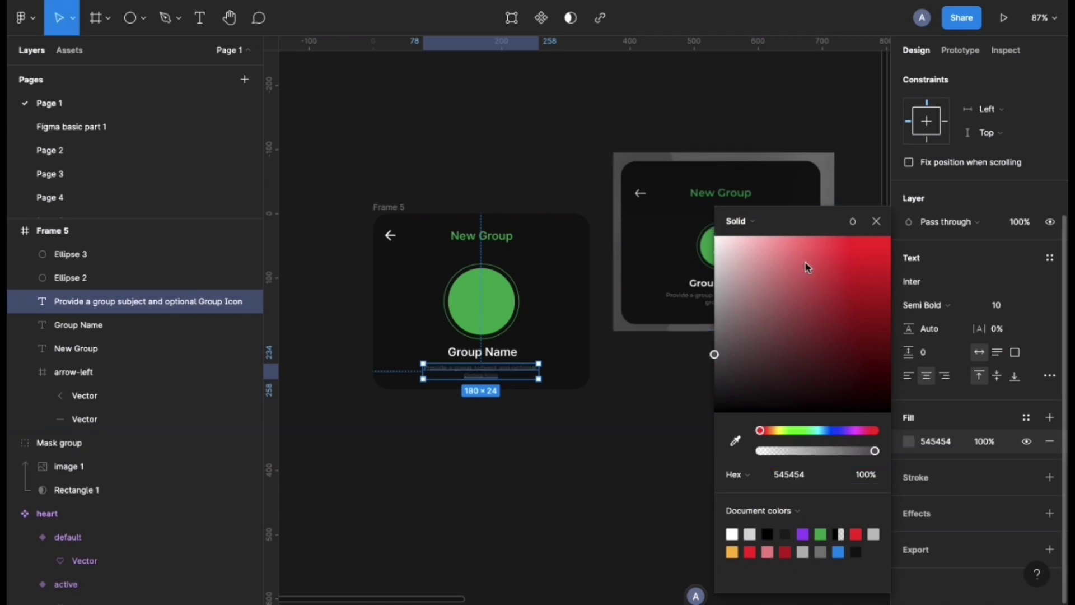
pyautogui.click(877, 222)
pyautogui.click(601, 416)
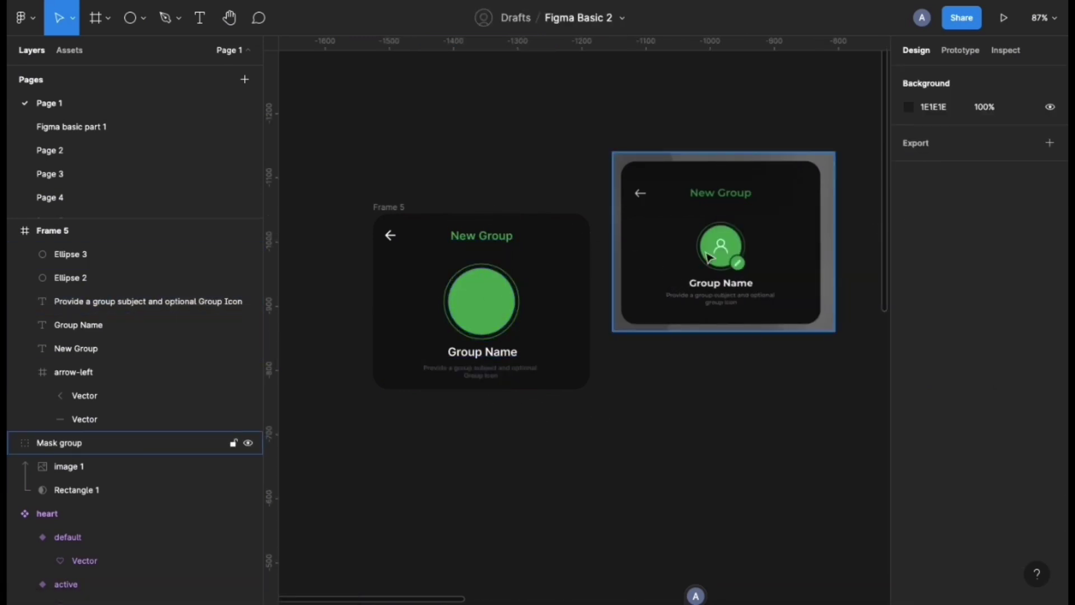
# Fill the inner 104 × 104 circle with an image from Content Reel's Avatars (female) collection.
pyautogui.click(497, 310)
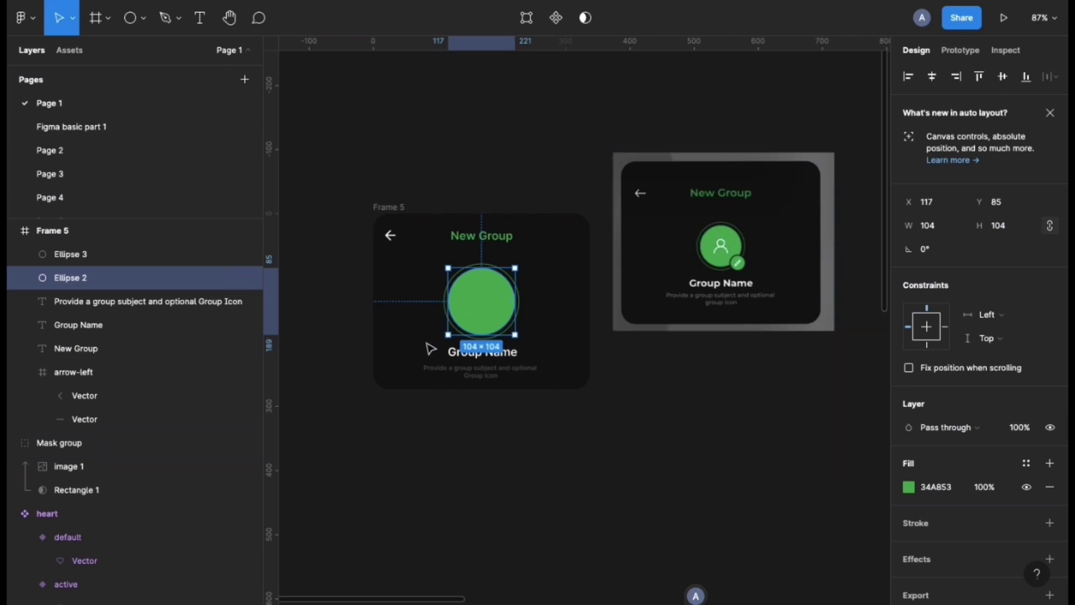
pyautogui.click(606, 344)
pyautogui.rightClick(604, 343)
pyautogui.moveTo(649, 462)
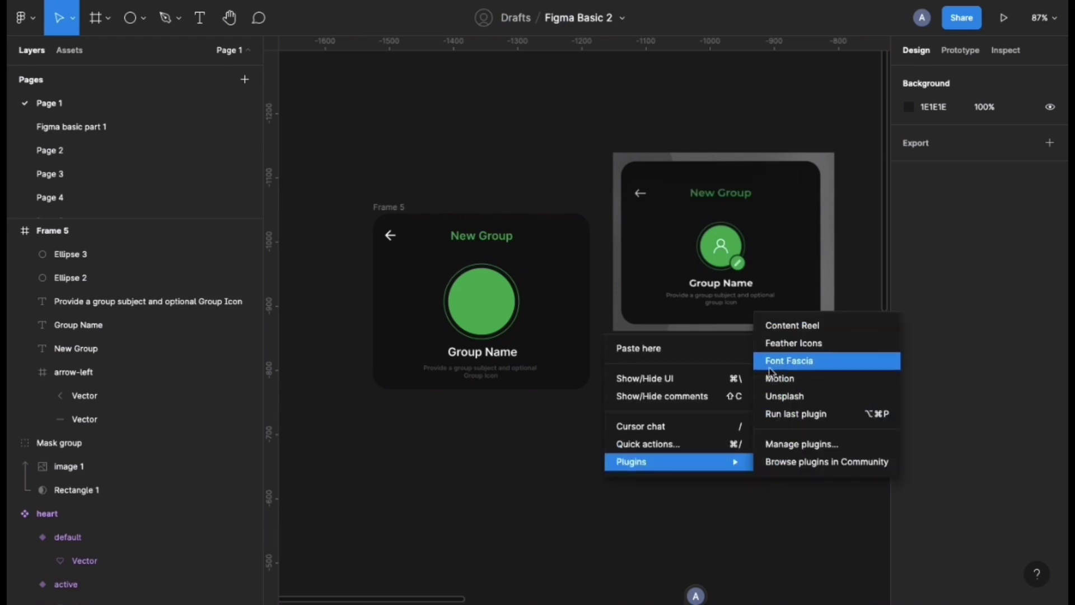
pyautogui.click(783, 332)
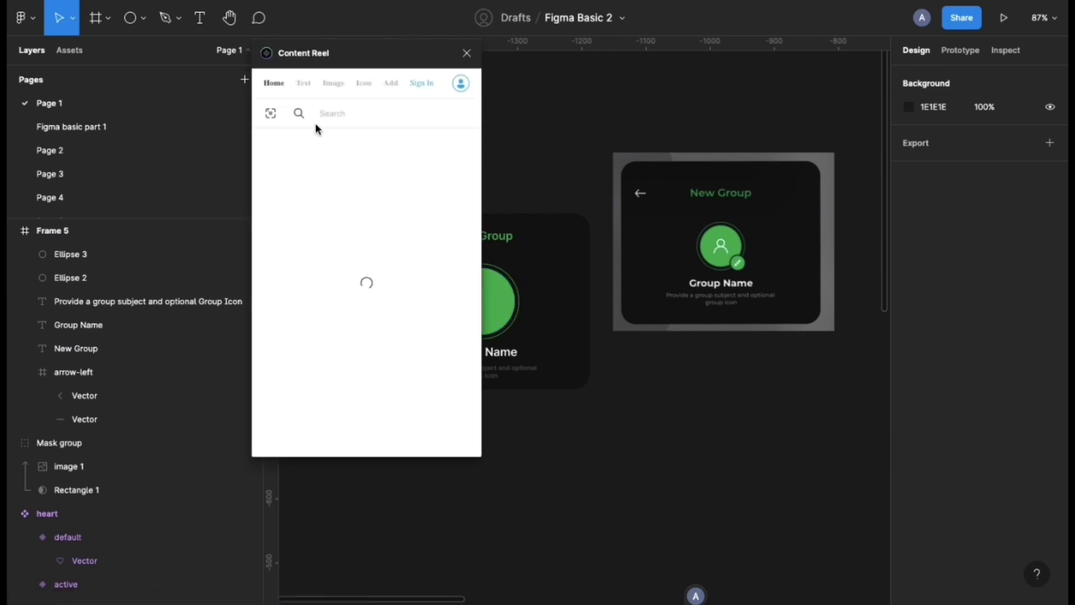
pyautogui.click(335, 85)
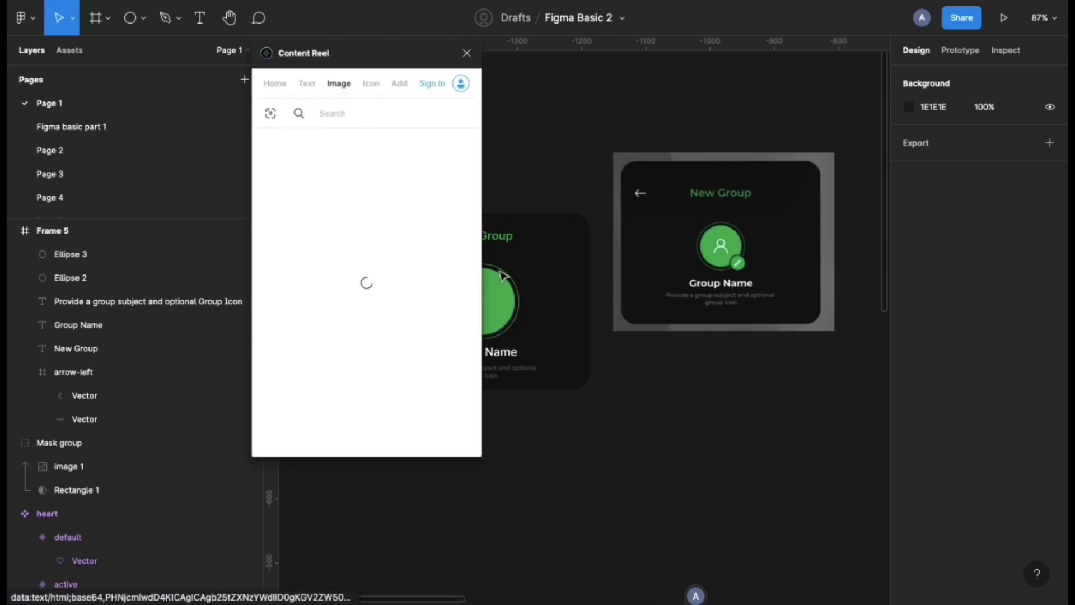
pyautogui.click(496, 310)
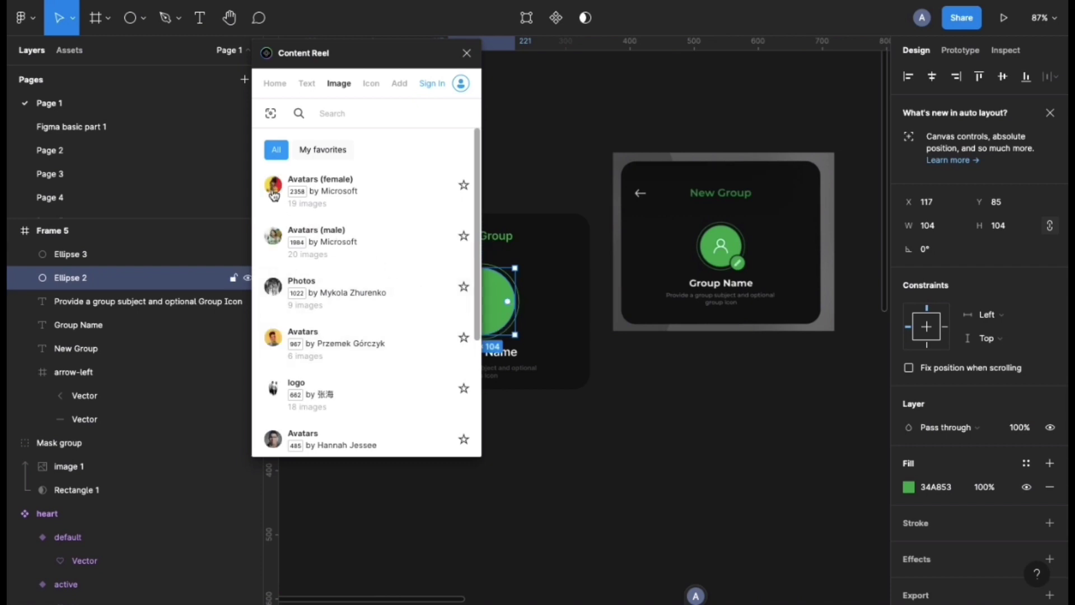
pyautogui.click(369, 201)
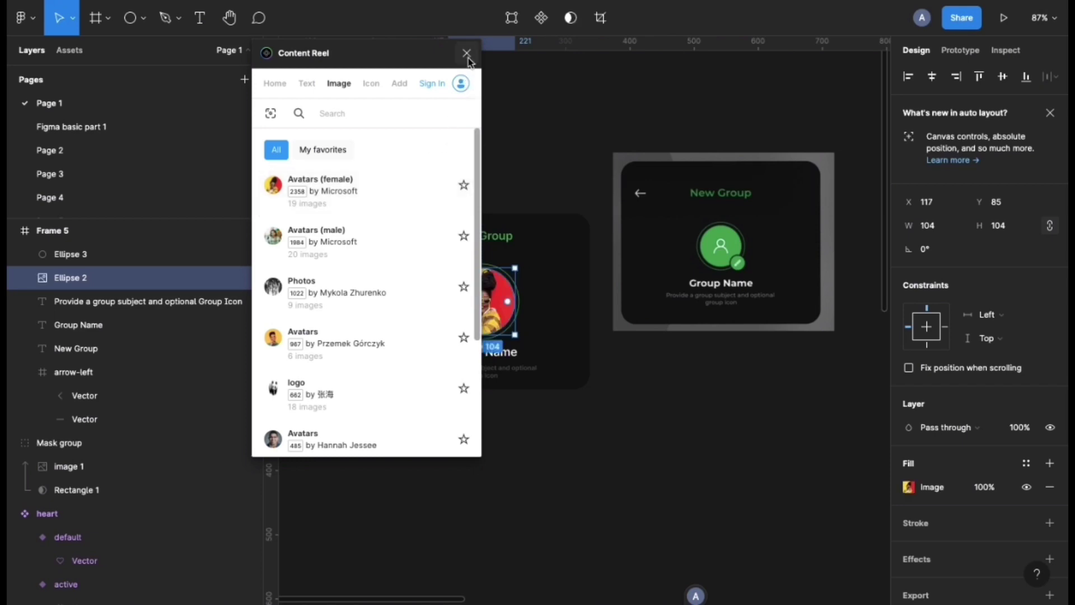
pyautogui.click(467, 54)
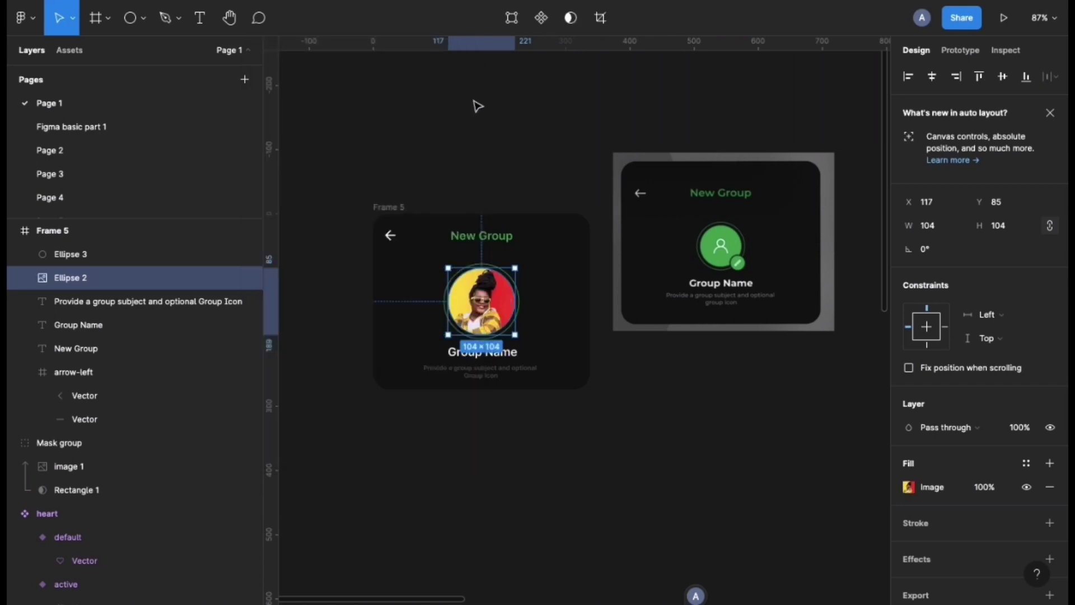
pyautogui.click(540, 369)
pyautogui.press('o')
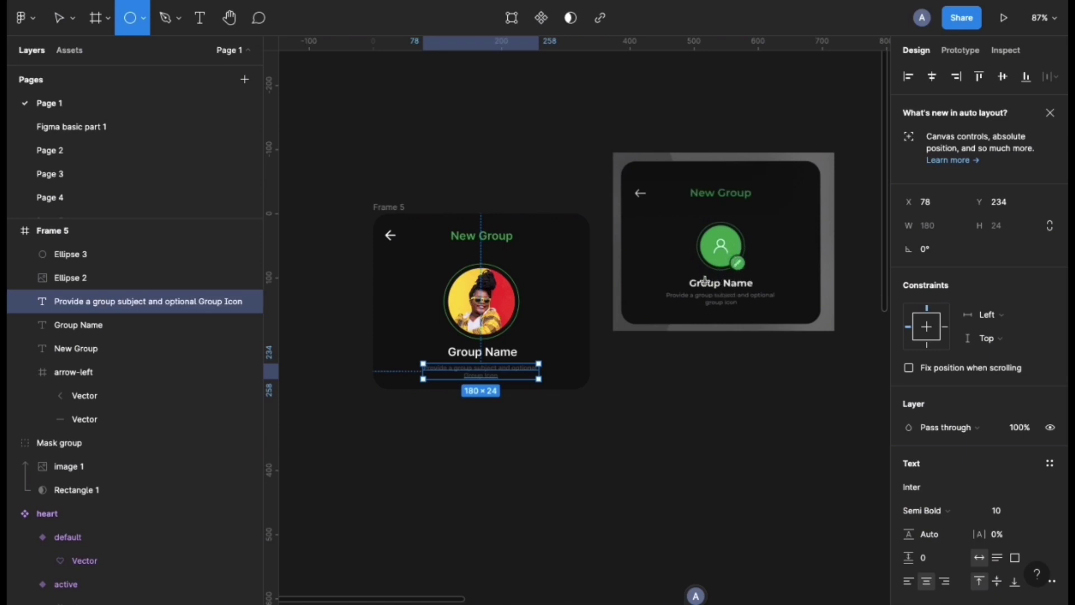
pyautogui.press('v')
pyautogui.click(640, 374)
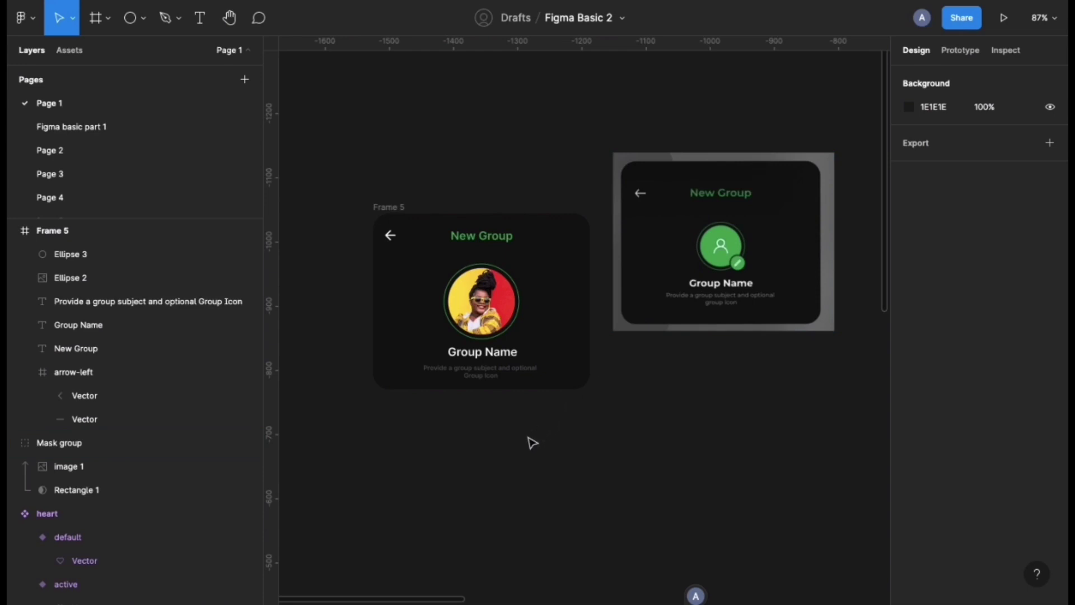
# Insert the plain pencil icon from Feather Icons, searching for "edit", and place it on the empty canvas below the reference.
pyautogui.press('f')
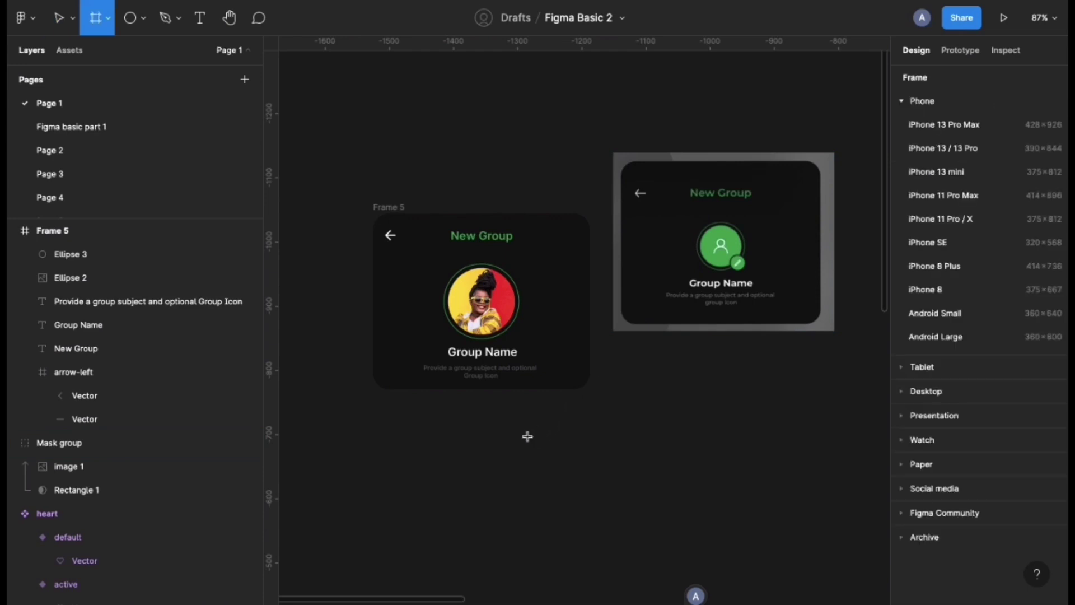
pyautogui.rightClick(528, 436)
pyautogui.moveTo(575, 560)
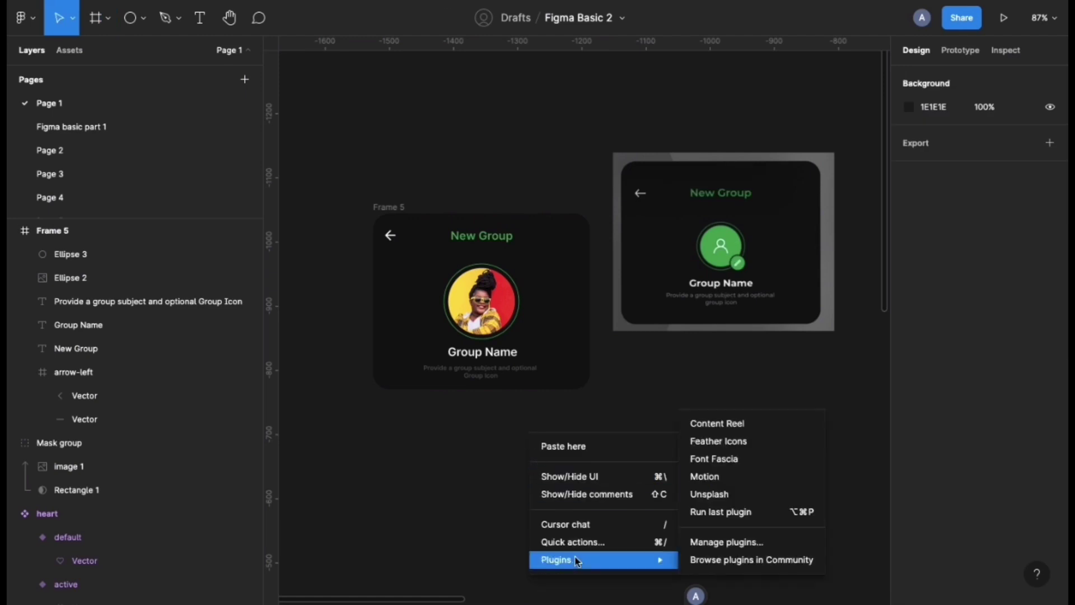
pyautogui.click(706, 442)
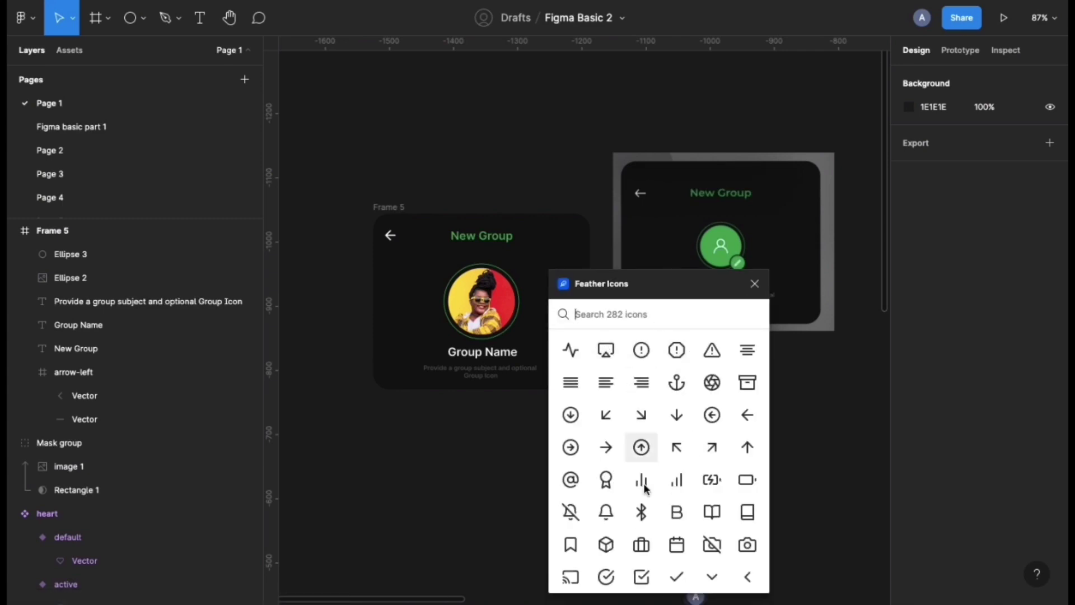
pyautogui.scroll(-10, 642, 471)
pyautogui.write('edit')
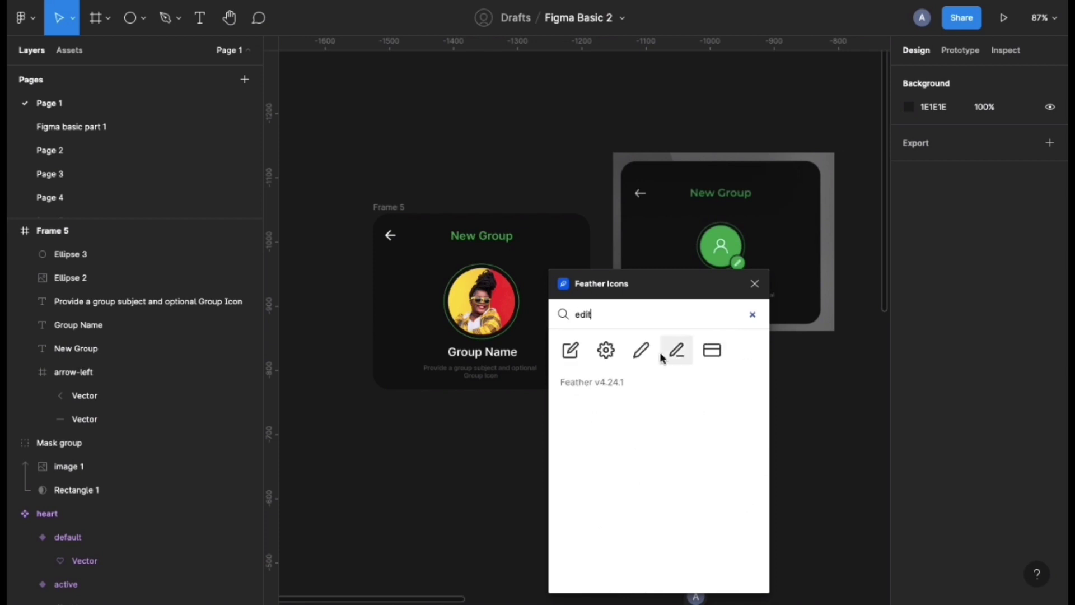
pyautogui.click(641, 350)
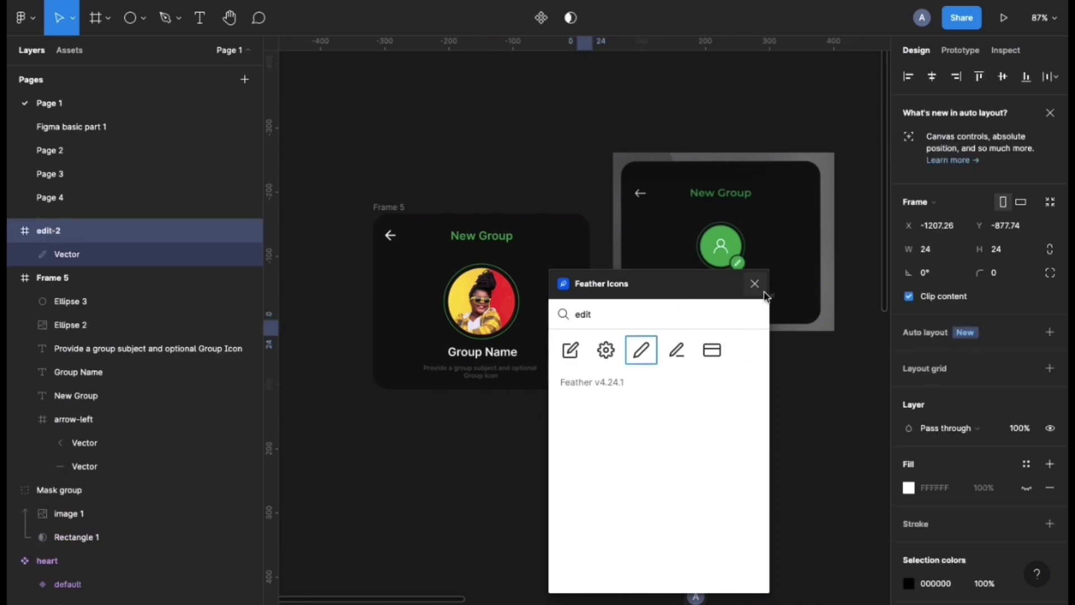
pyautogui.click(754, 284)
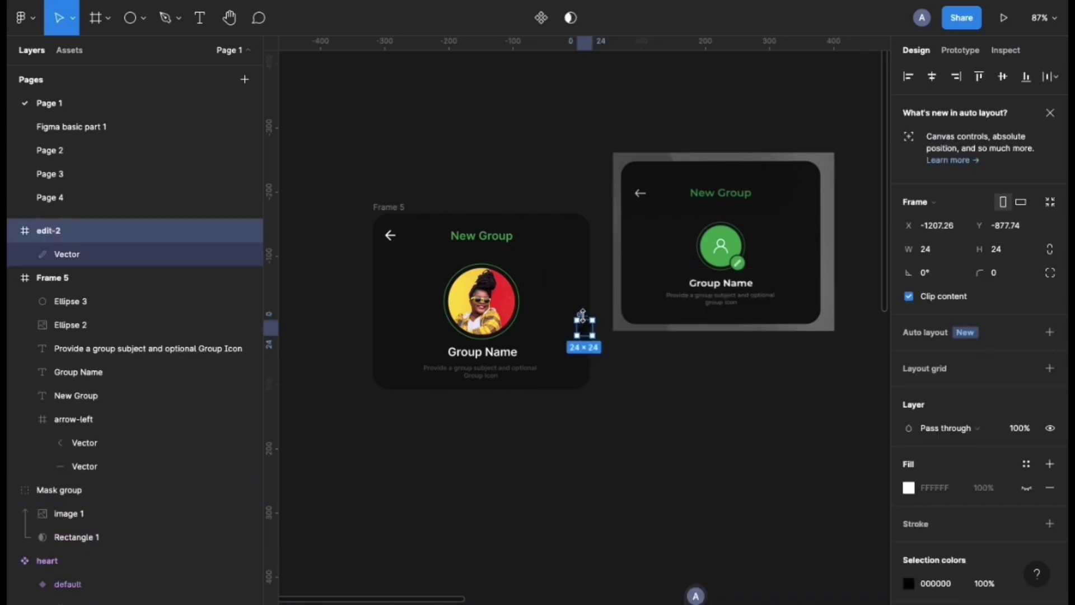
pyautogui.moveTo(582, 315); pyautogui.dragTo(662, 412)
pyautogui.scroll(5, 661, 412)
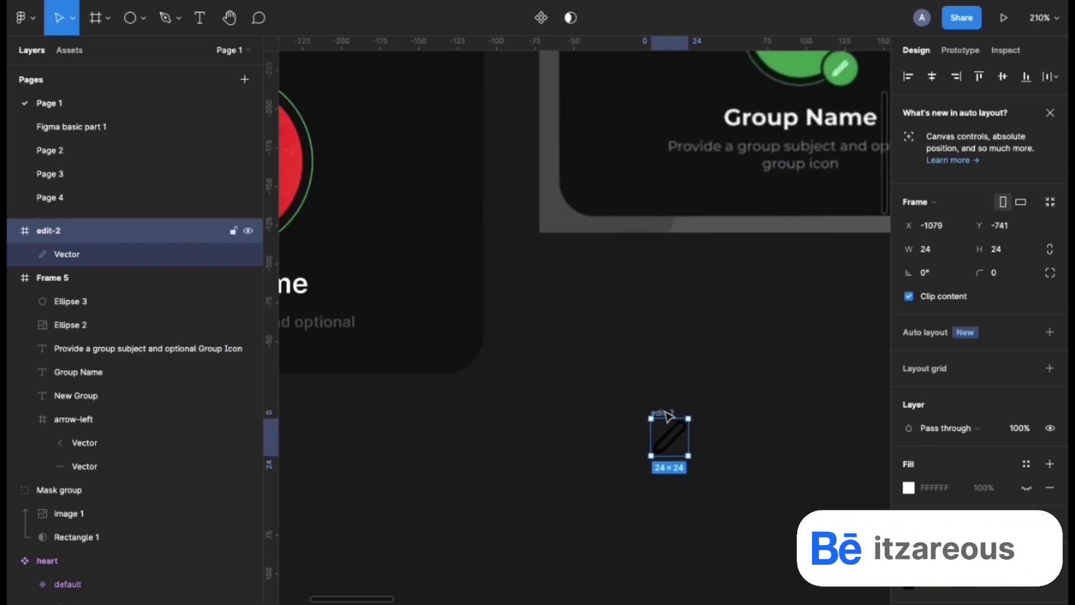
# Add auto layout to the pencil icon's frame and set its horizontal padding to 8.
pyautogui.hotkey('shift', 'a')
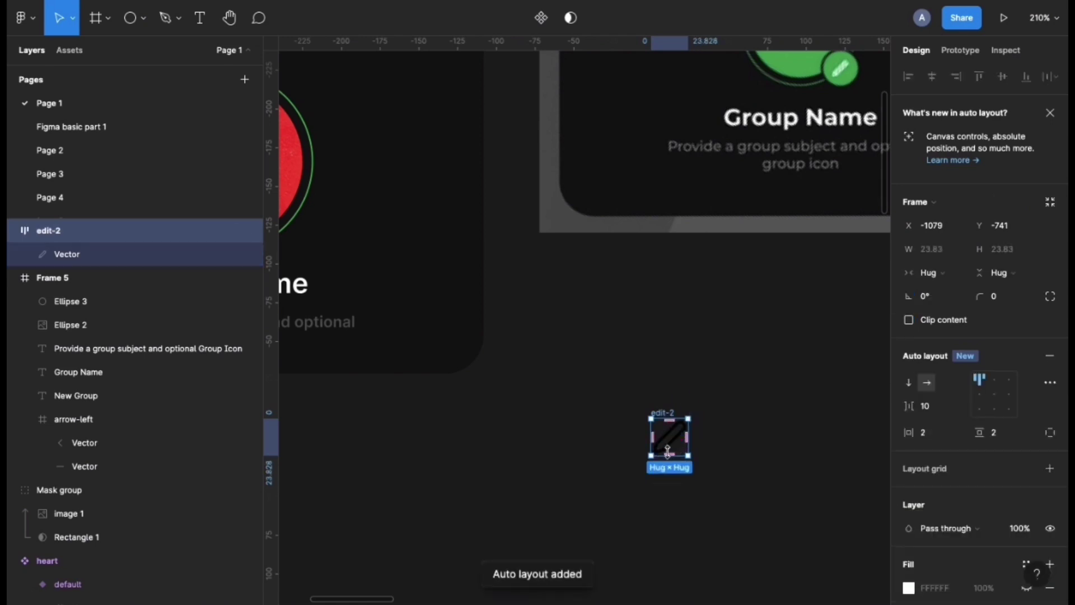
pyautogui.click(939, 443)
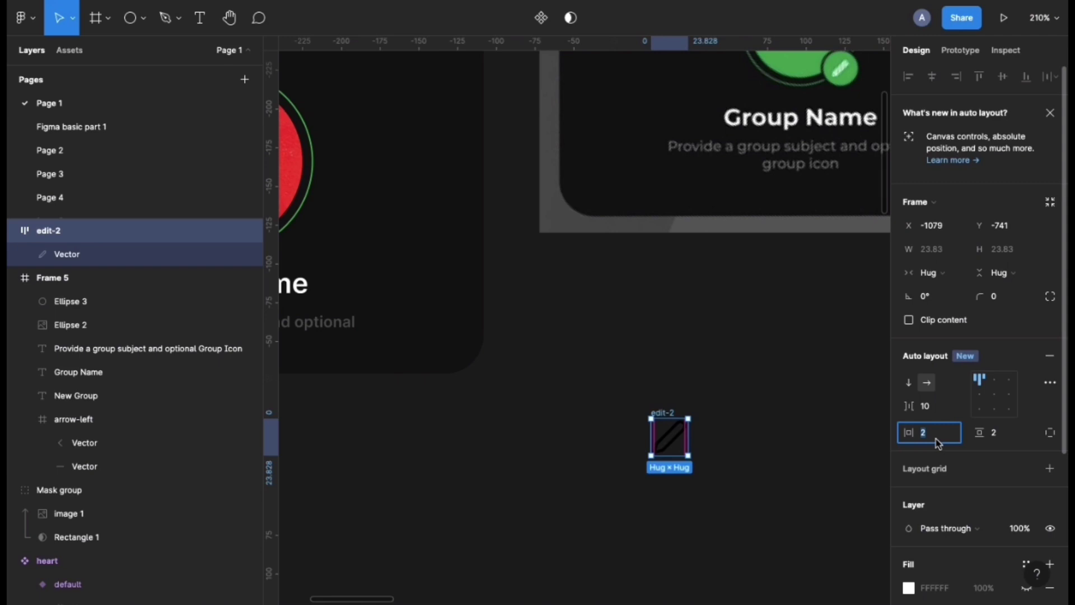
pyautogui.press('Return')
# Try a stroke weight of 6 on the pencil vector and reselect its parent frame.
pyautogui.press('Return')
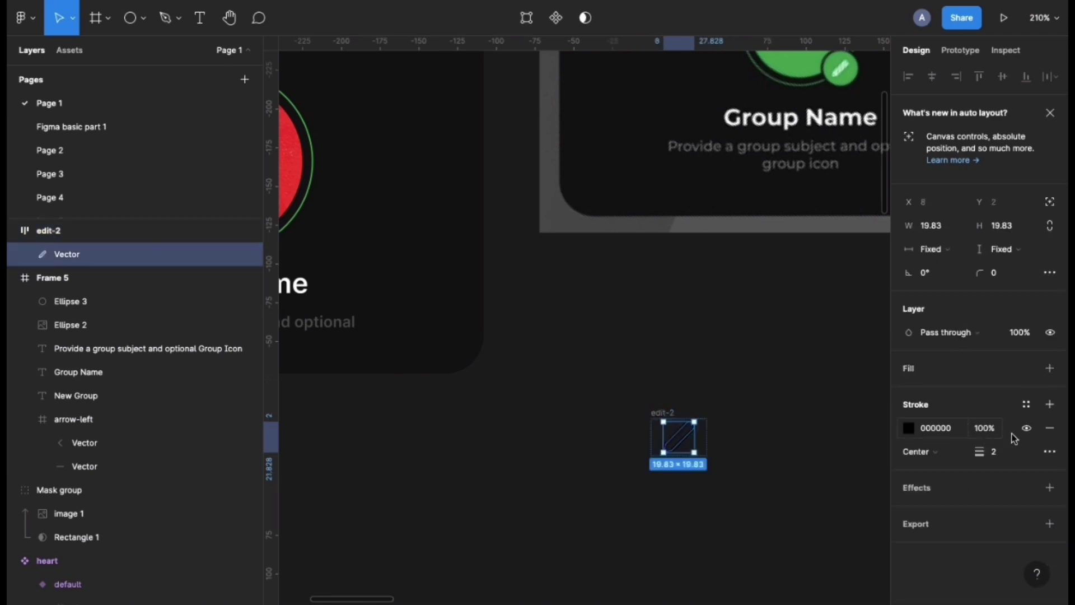
pyautogui.click(996, 451)
pyautogui.write('6')
pyautogui.press('Return')
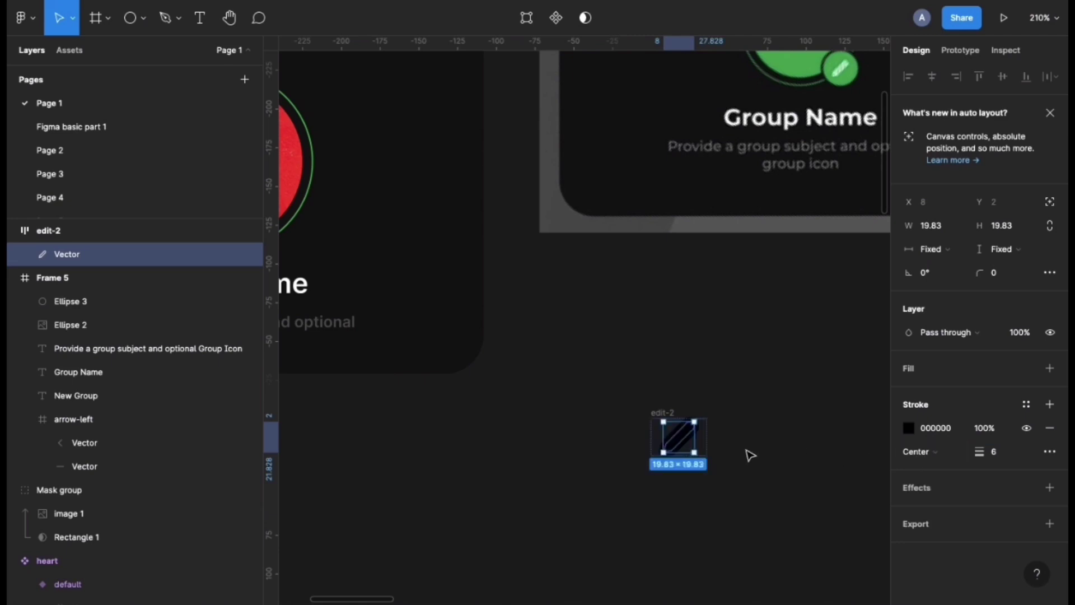
pyautogui.hotkey('shift', 'Return')
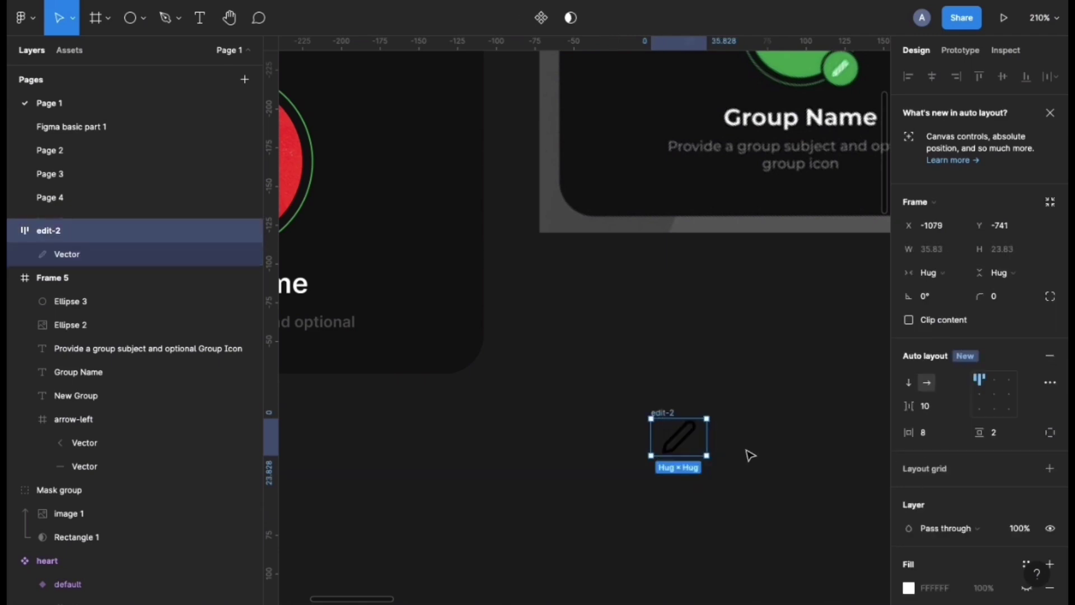
# Set both the horizontal and vertical padding of the pencil icon's frame to 6.
pyautogui.click(940, 438)
pyautogui.write('6')
pyautogui.press('Return')
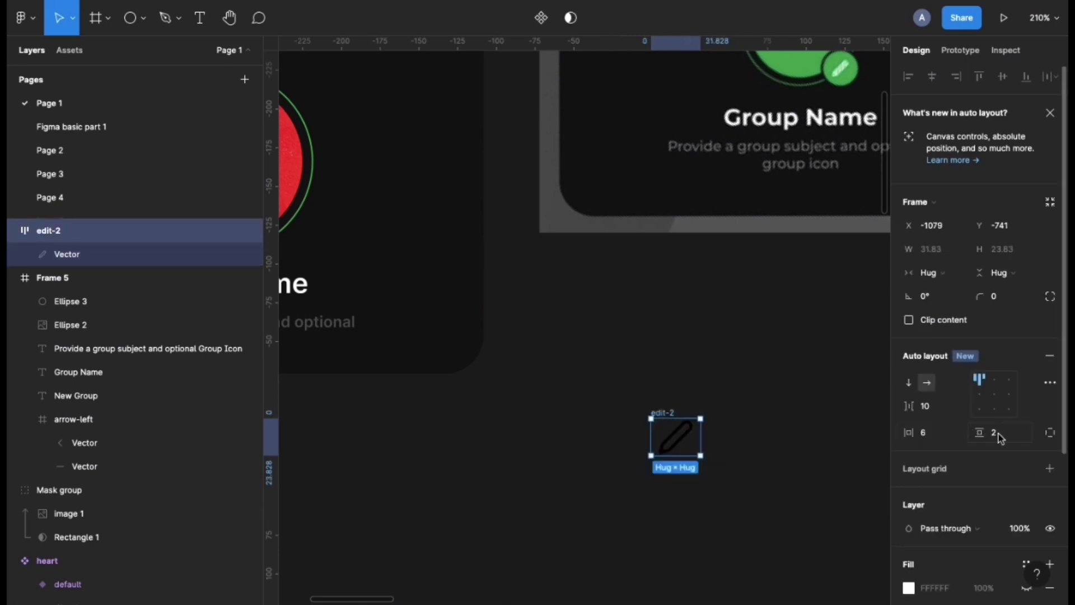
pyautogui.click(1001, 438)
pyautogui.write('6')
pyautogui.press('Return')
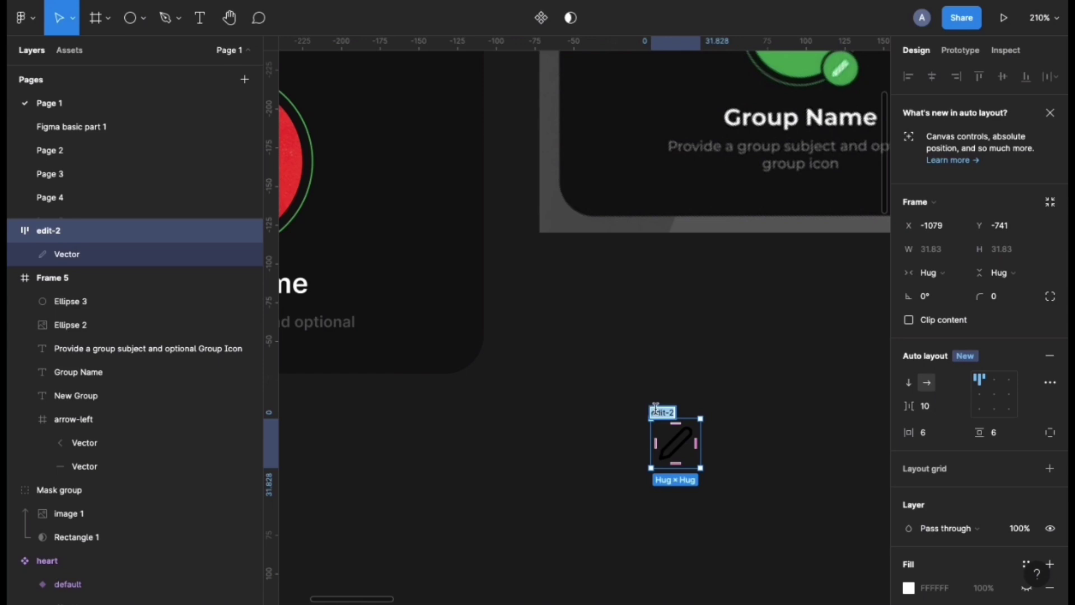
# Rename the pencil icon's frame to "Edit/ Normal".
pyautogui.doubleClick(656, 412)
pyautogui.press('BackSpace')
pyautogui.write('Edi')
pyautogui.write('t Hov')
pyautogui.press('BackSpace')
pyautogui.press('BackSpace')
pyautogui.press('BackSpace')
pyautogui.press('BackSpace')
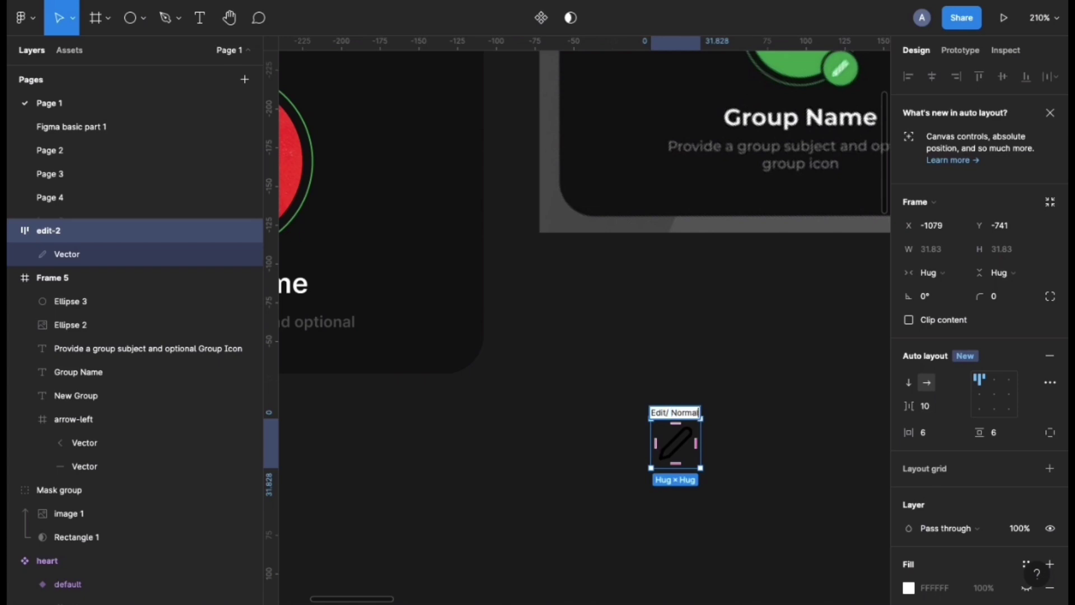
pyautogui.press('Return')
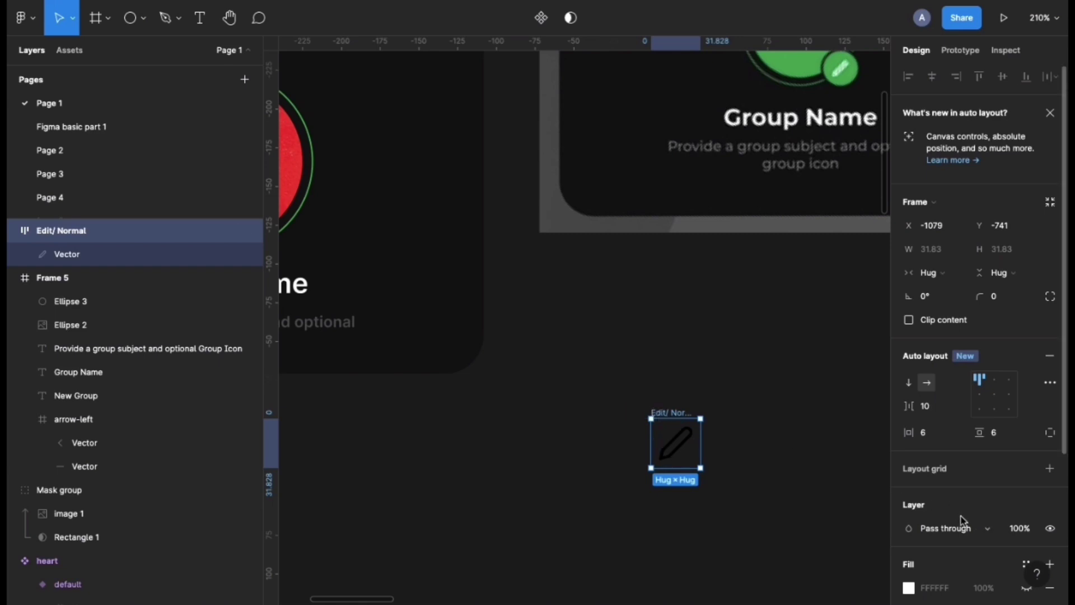
# Turn on the Edit/ Normal frame's fill and colour it with the document green 34A853.
pyautogui.scroll(-4, 960, 516)
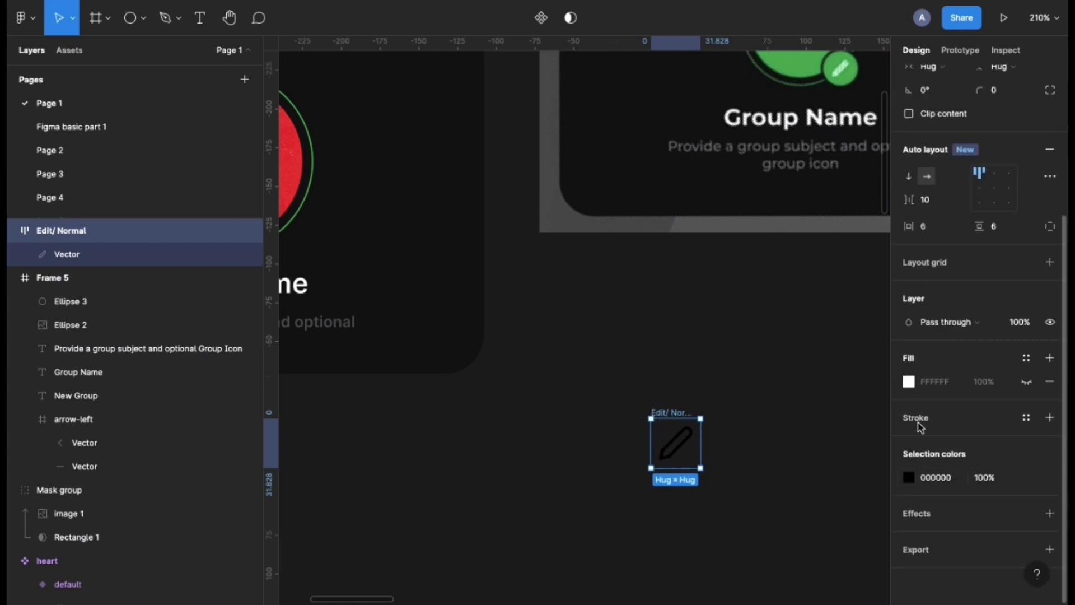
pyautogui.click(1025, 381)
pyautogui.click(921, 388)
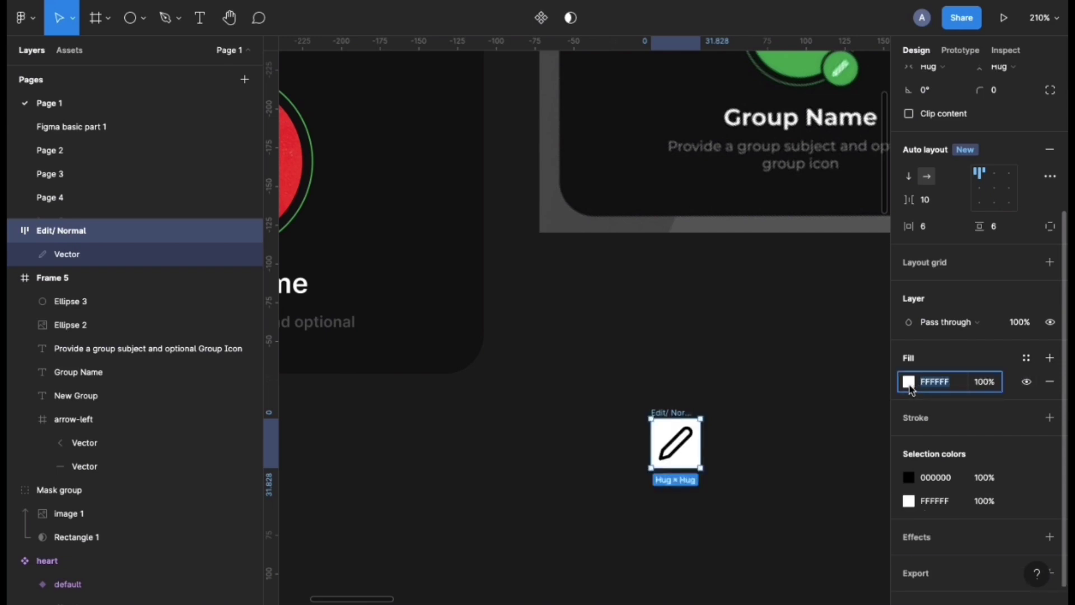
pyautogui.click(909, 385)
pyautogui.click(875, 533)
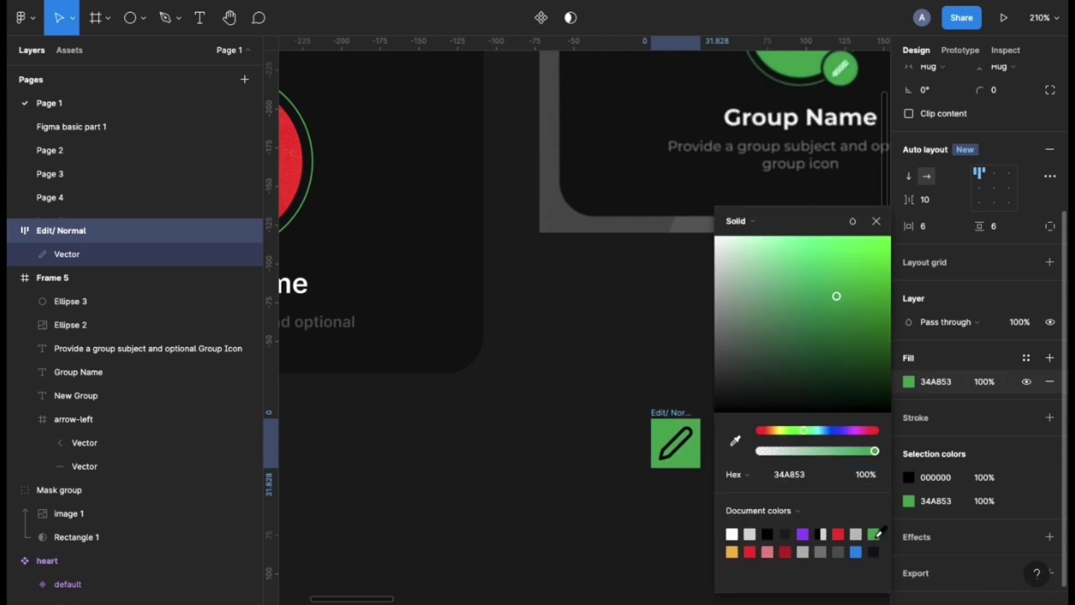
pyautogui.click(876, 221)
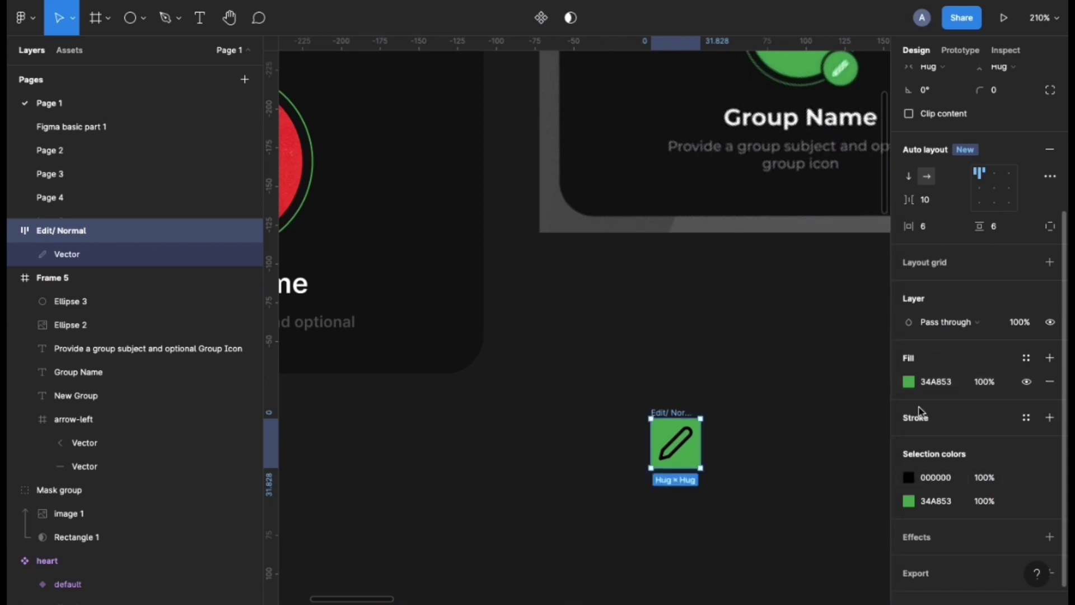
# Recolour the pencil from black to white FFFFFF and give the Edit/ Normal frame a corner radius of 50.
pyautogui.click(1024, 477)
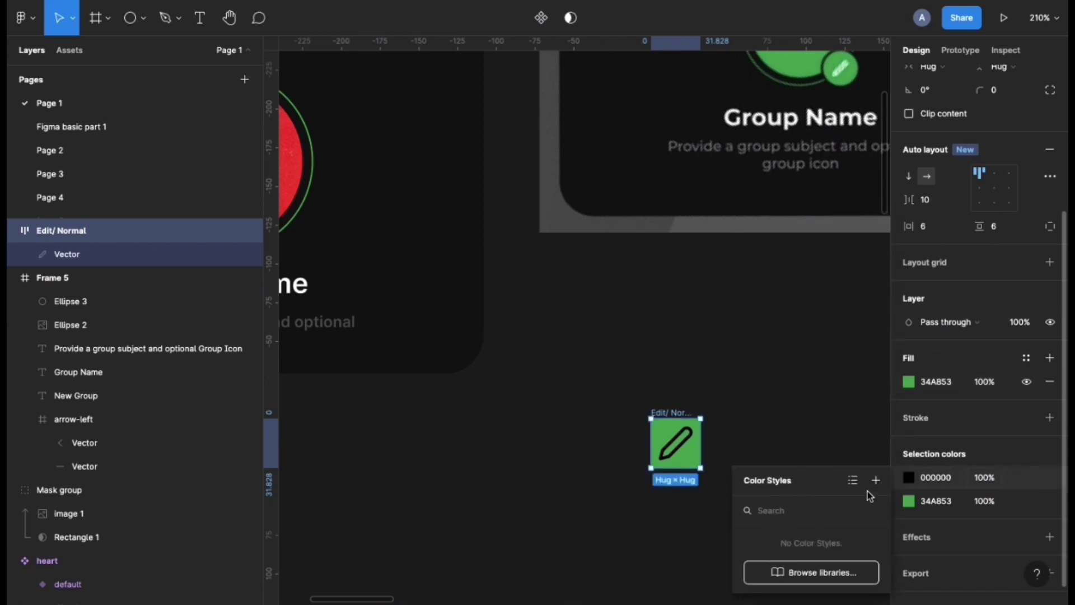
pyautogui.click(909, 480)
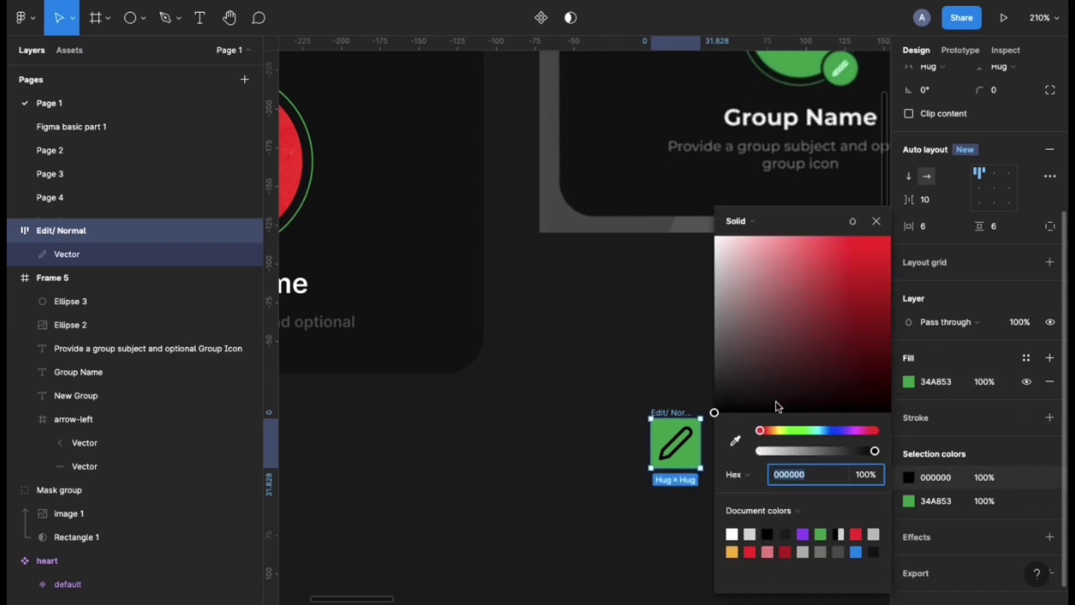
pyautogui.moveTo(775, 403)
pyautogui.mouseDown()
pyautogui.moveTo(670, 263)
pyautogui.moveTo(603, 147)
pyautogui.mouseUp()
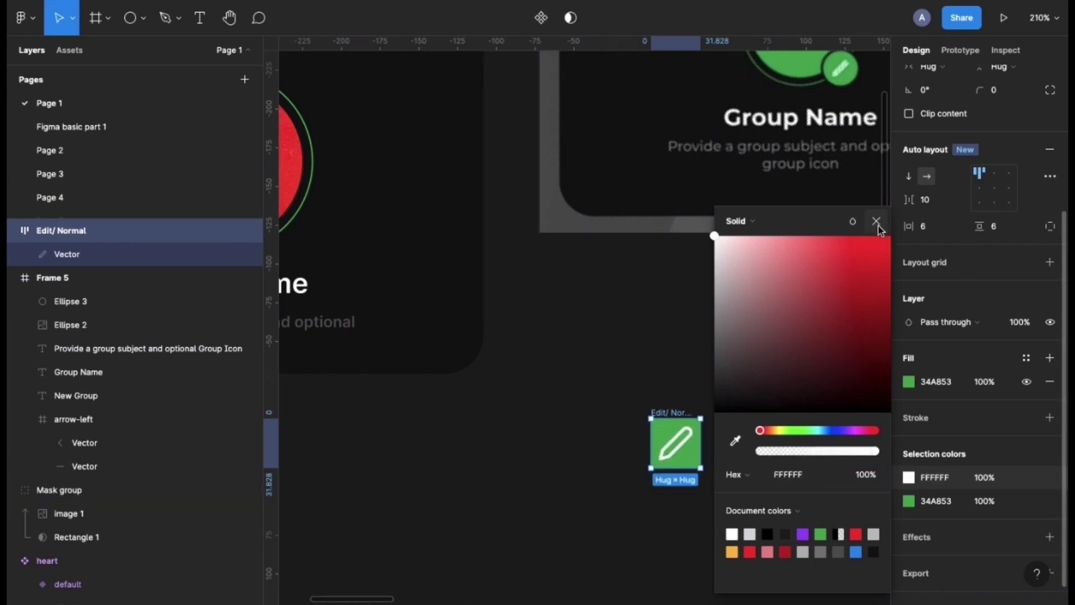
pyautogui.click(876, 222)
pyautogui.click(997, 93)
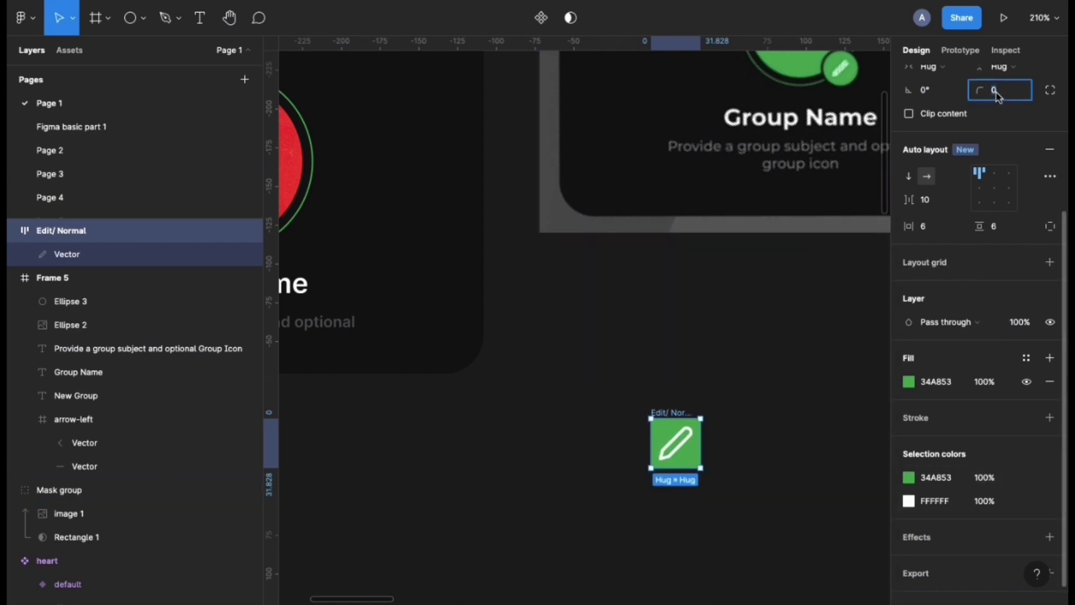
pyautogui.press('Return')
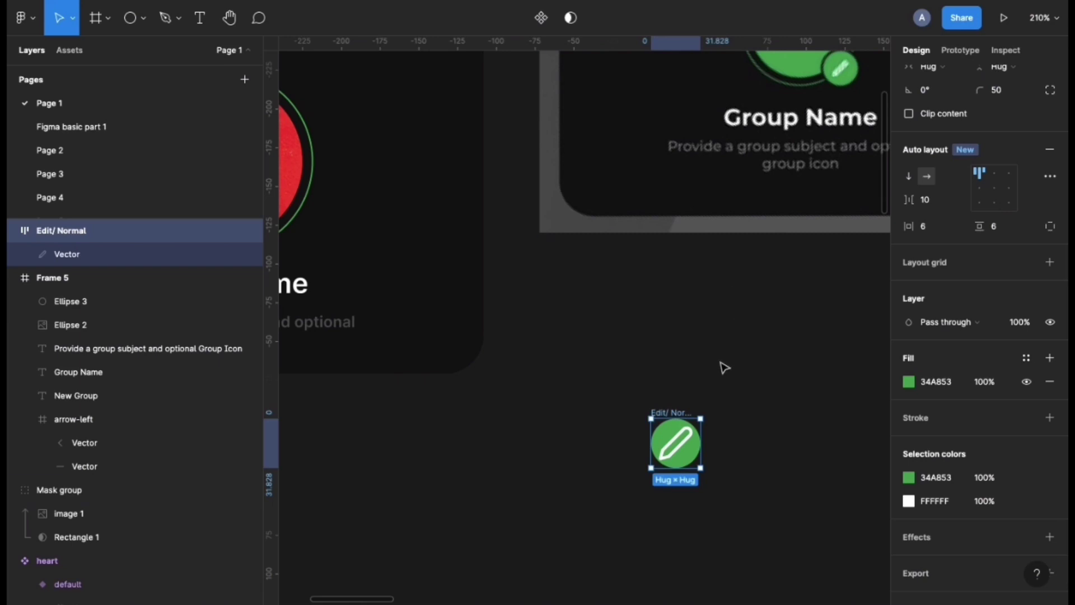
# Try shrinking the pencil vector to 16 × 16, and undo the resize.
pyautogui.doubleClick(673, 452)
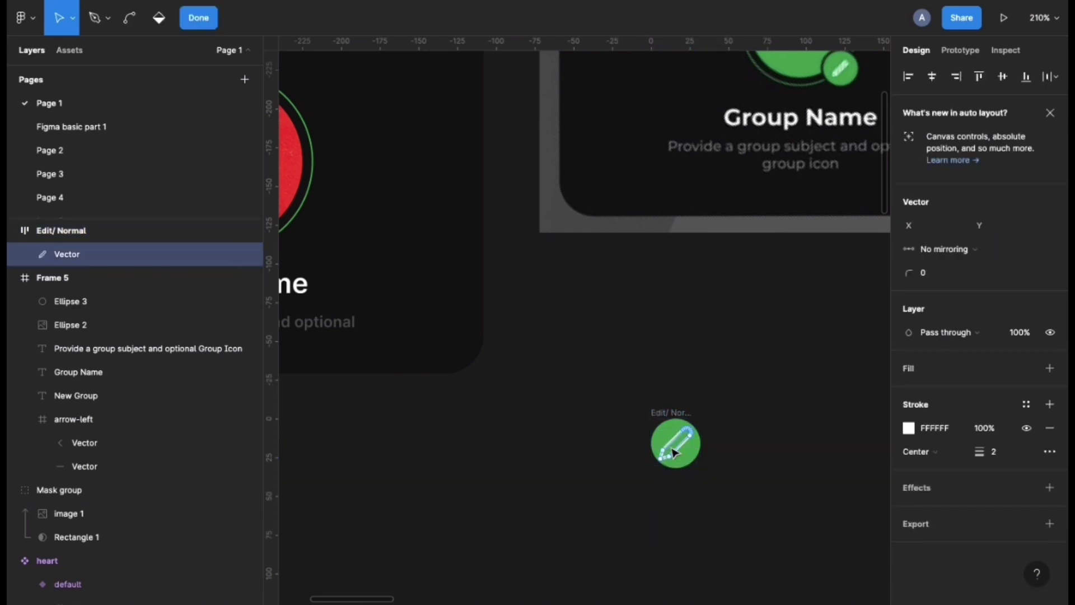
pyautogui.press('Escape')
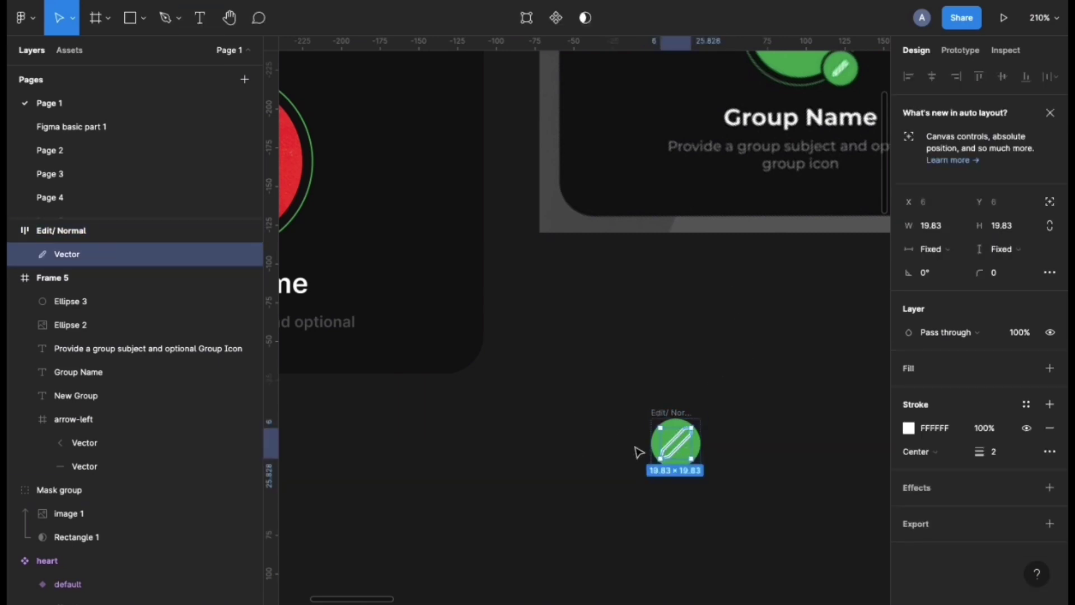
pyautogui.scroll(5, 673, 447)
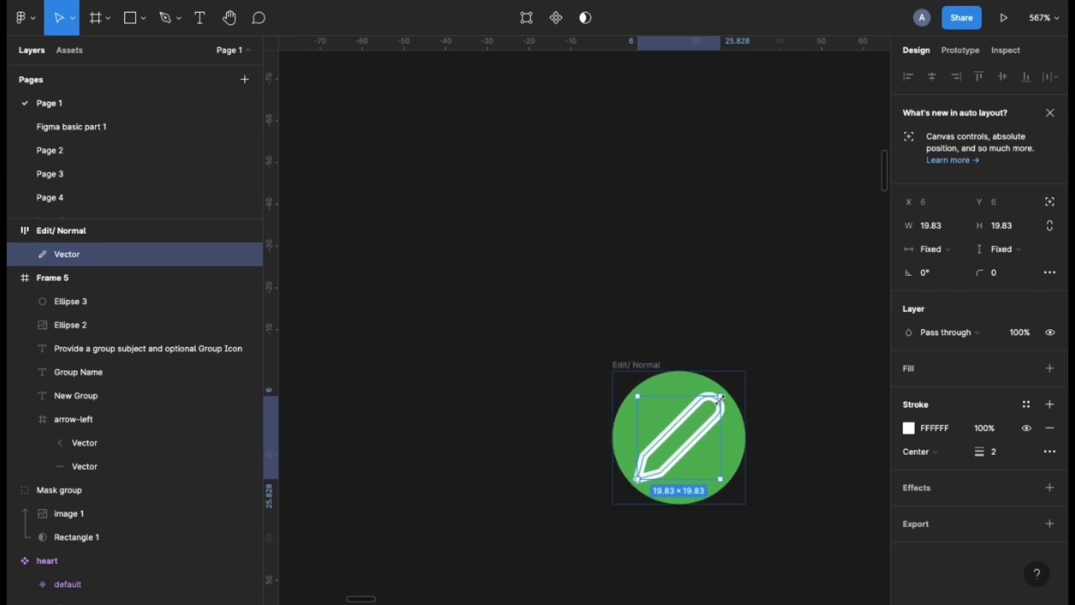
pyautogui.moveTo(721, 397); pyautogui.dragTo(710, 402)
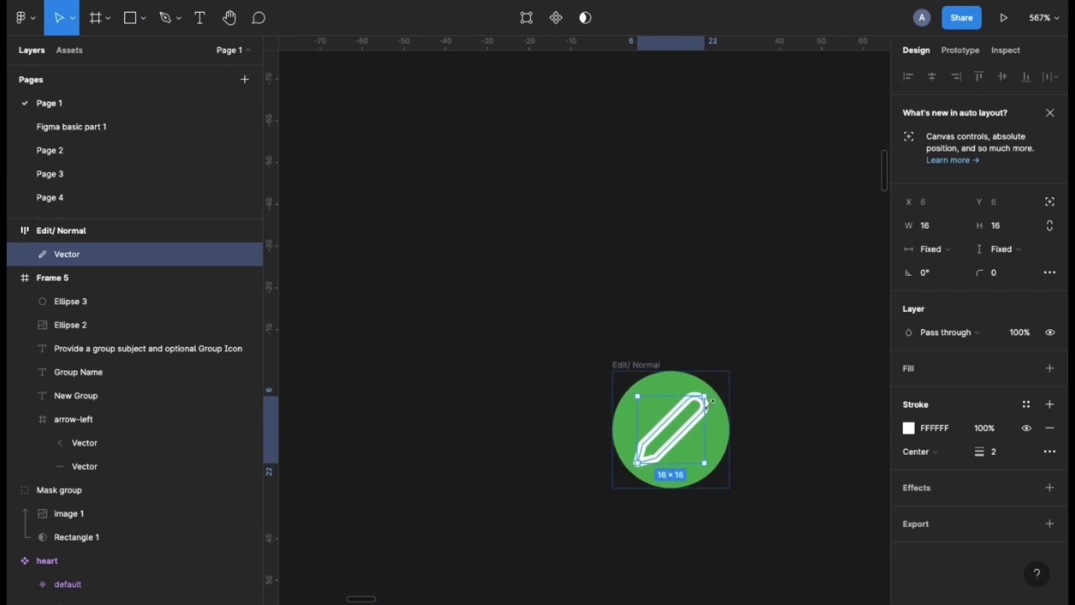
pyautogui.hotkey('ctrl', 'z')
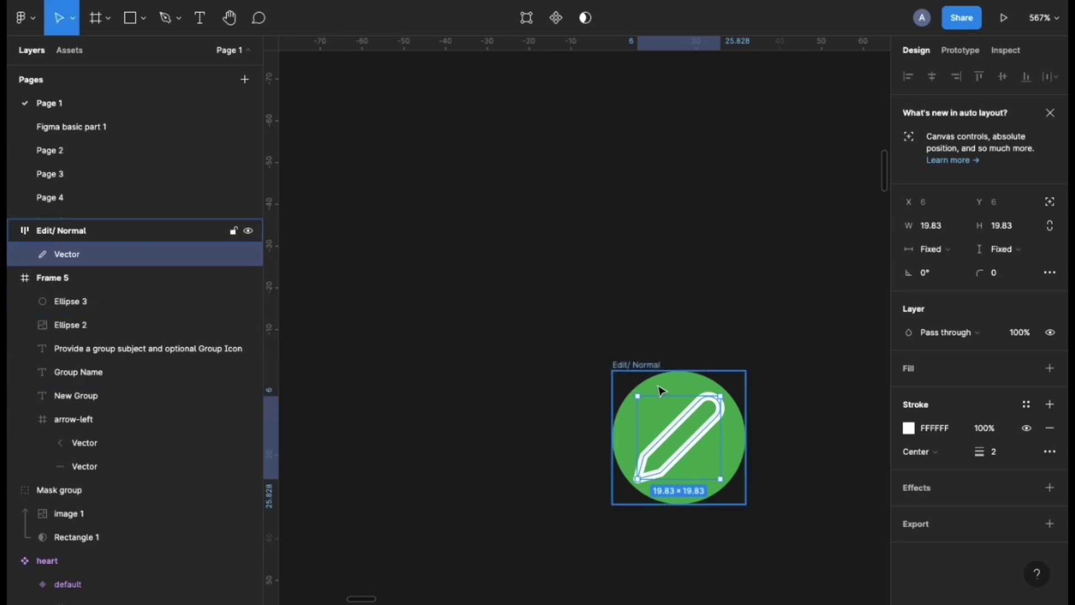
# Increase the Edit/ Normal frame's padding to 10 on all four sides of the pencil.
pyautogui.click(616, 365)
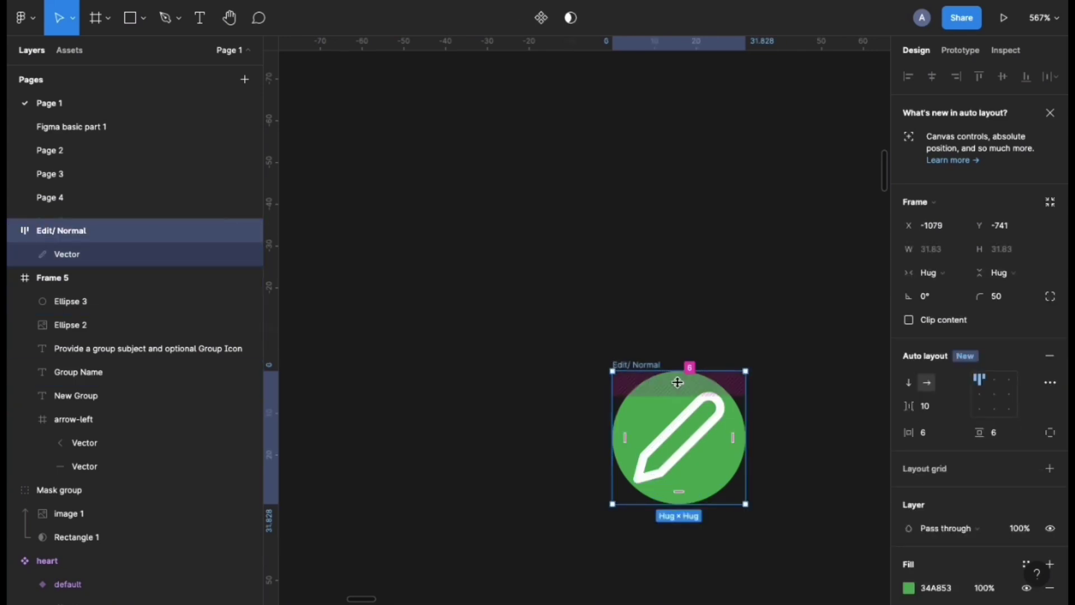
pyautogui.moveTo(678, 381); pyautogui.dragTo(677, 399)
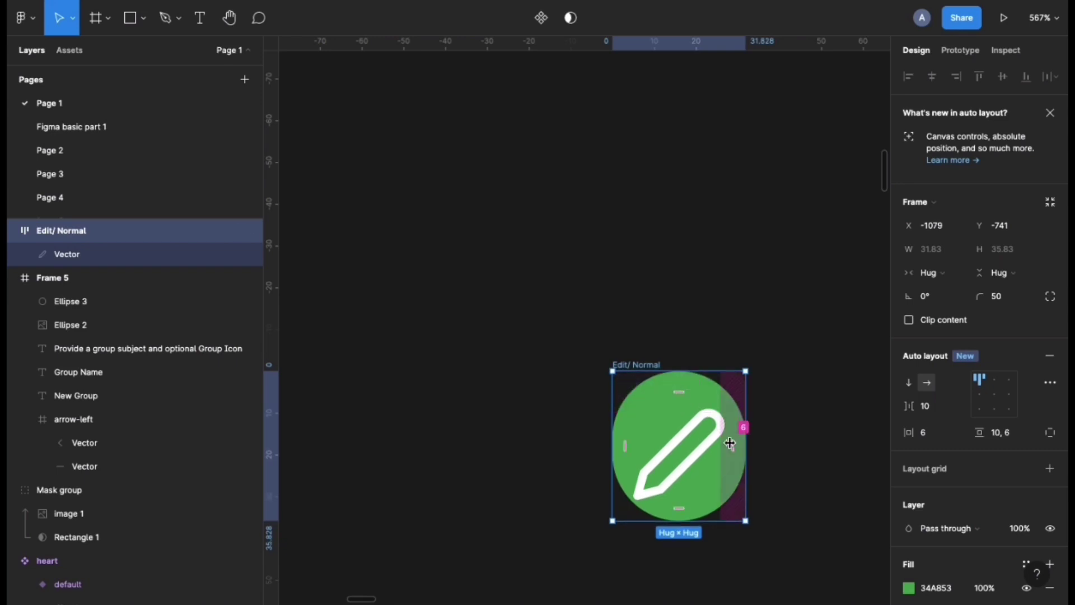
pyautogui.moveTo(741, 443)
pyautogui.mouseDown()
pyautogui.moveTo(726, 443)
pyautogui.moveTo(767, 440)
pyautogui.moveTo(749, 442)
pyautogui.mouseUp()
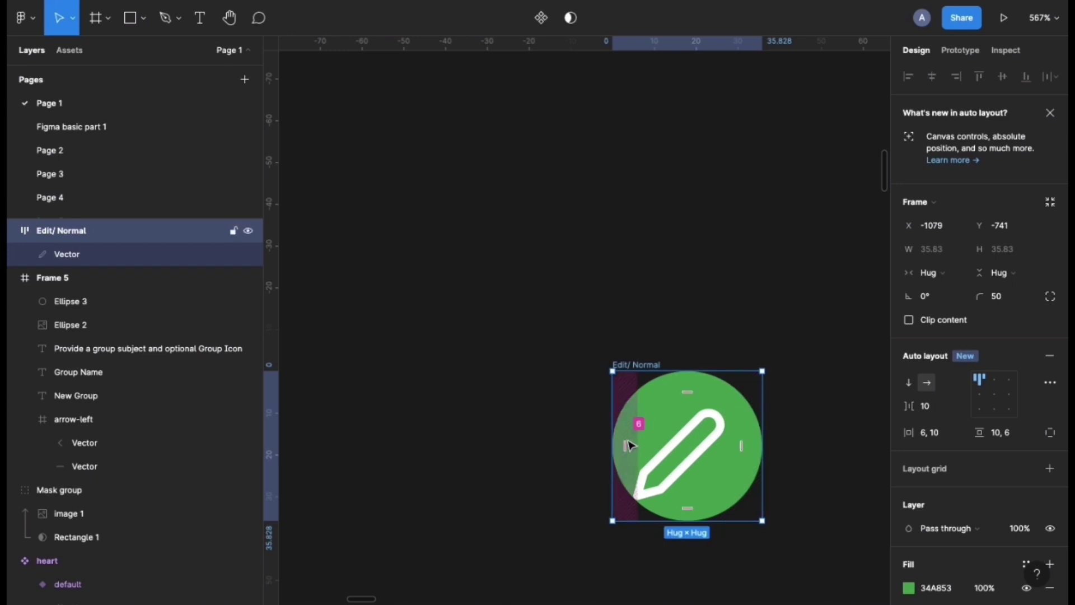
pyautogui.moveTo(629, 442); pyautogui.dragTo(639, 440)
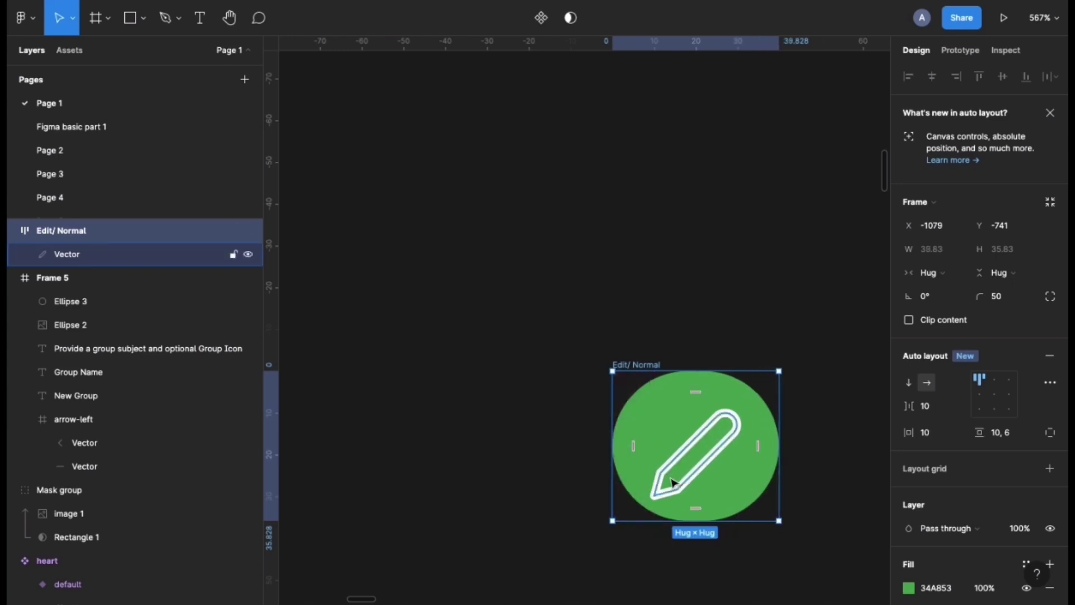
pyautogui.moveTo(697, 511); pyautogui.dragTo(692, 526)
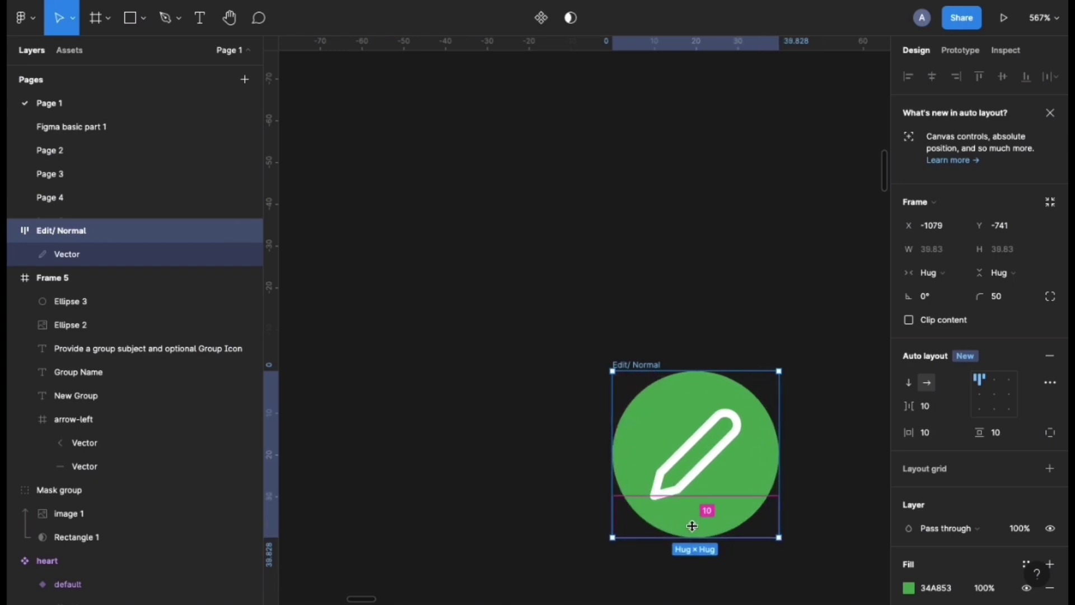
# Duplicate the Edit/ Normal frame straight below the original at Y -690 and rename the copy Edit/ hover.
pyautogui.click(557, 468)
pyautogui.scroll(-3, 562, 420)
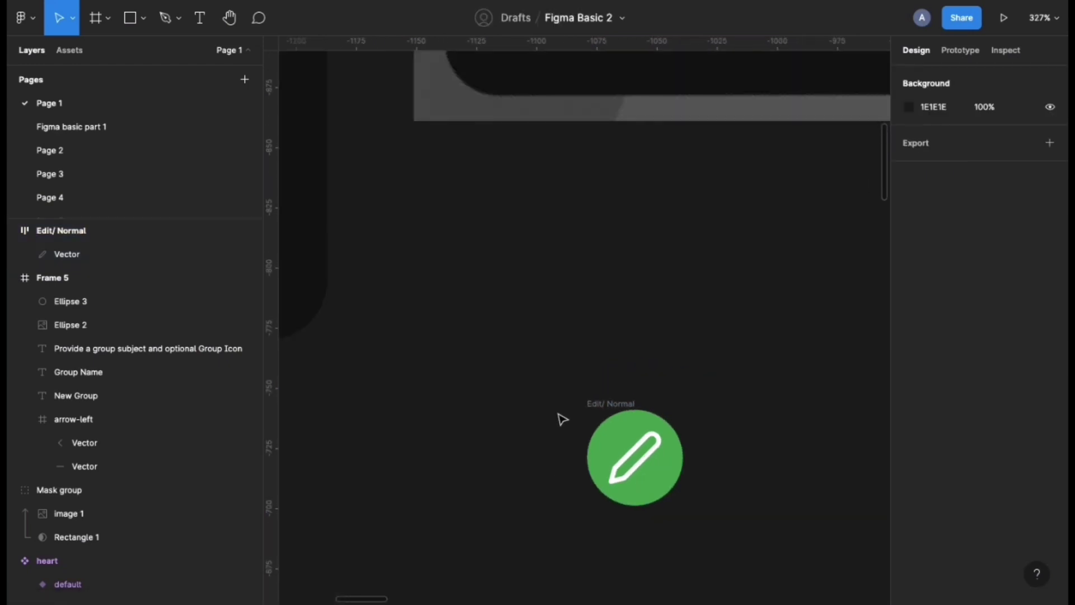
pyautogui.click(597, 411)
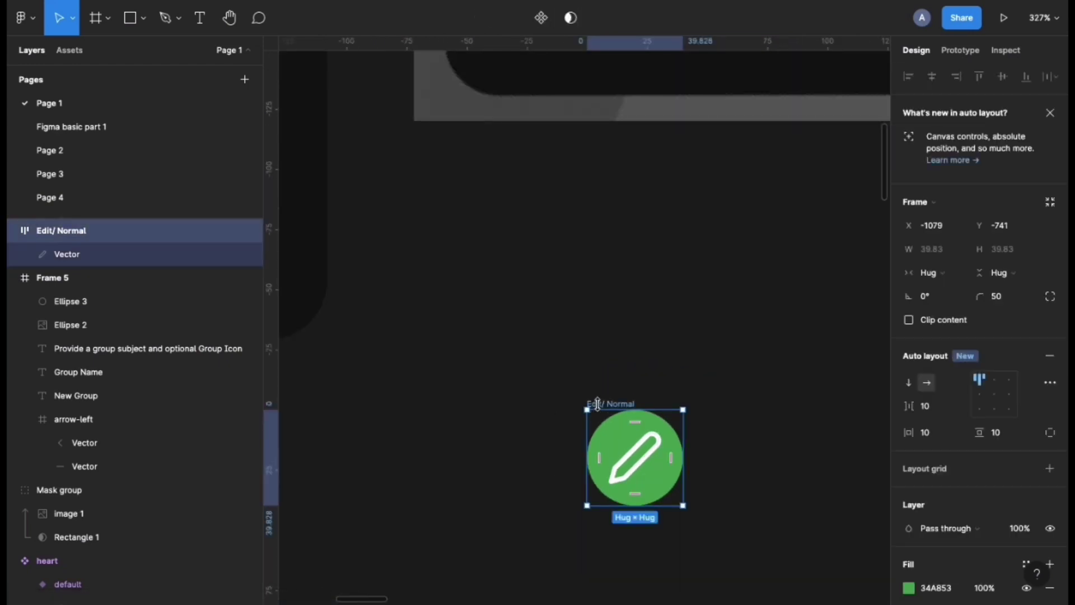
pyautogui.moveTo(603, 424); pyautogui.dragTo(608, 527)
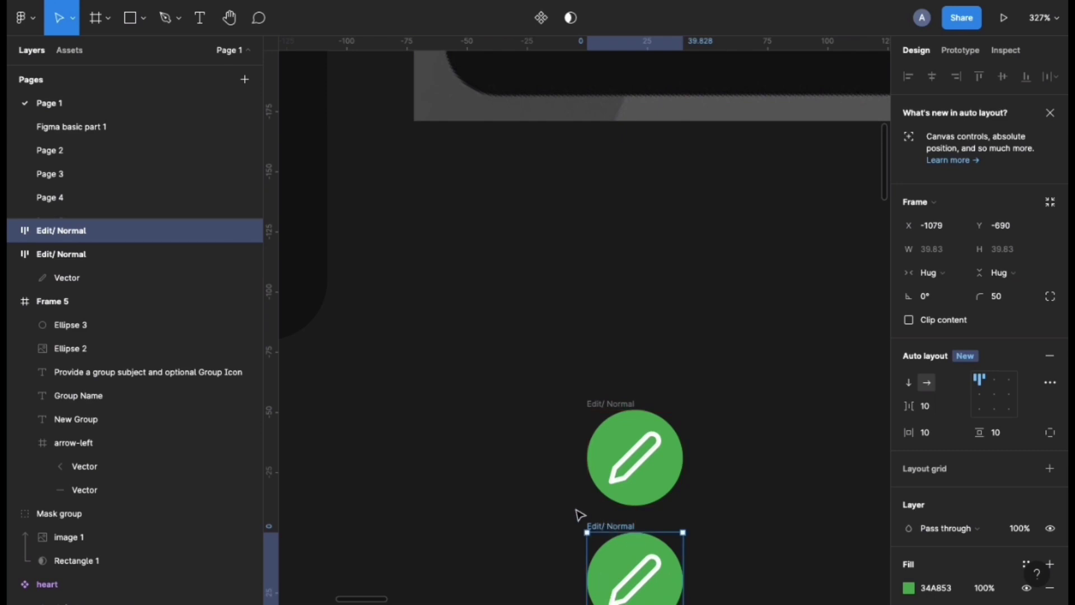
pyautogui.scroll(-2, 582, 532)
pyautogui.hscroll(1, 582, 532)
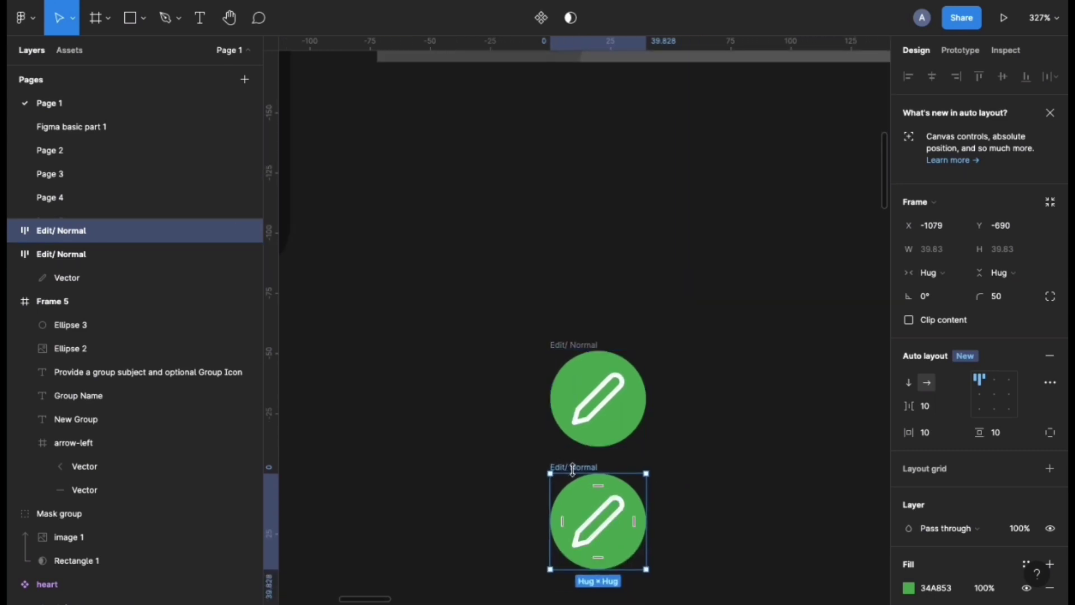
pyautogui.doubleClick(575, 467)
pyautogui.write('hover')
pyautogui.press('Return')
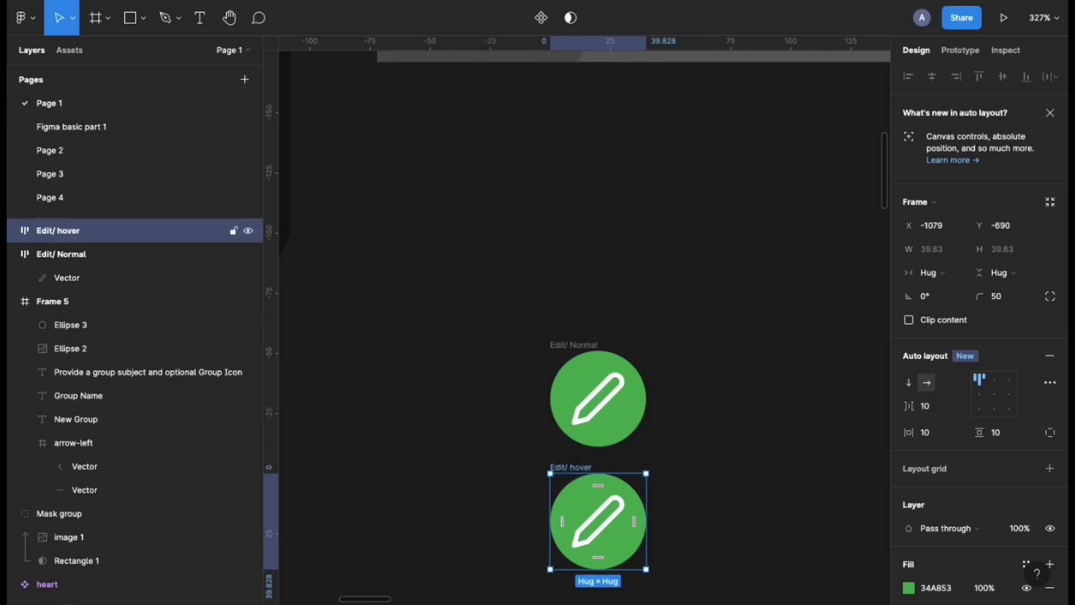
# Rotate the pencil vector inside the Edit/ hover frame to -90°.
pyautogui.click(600, 521)
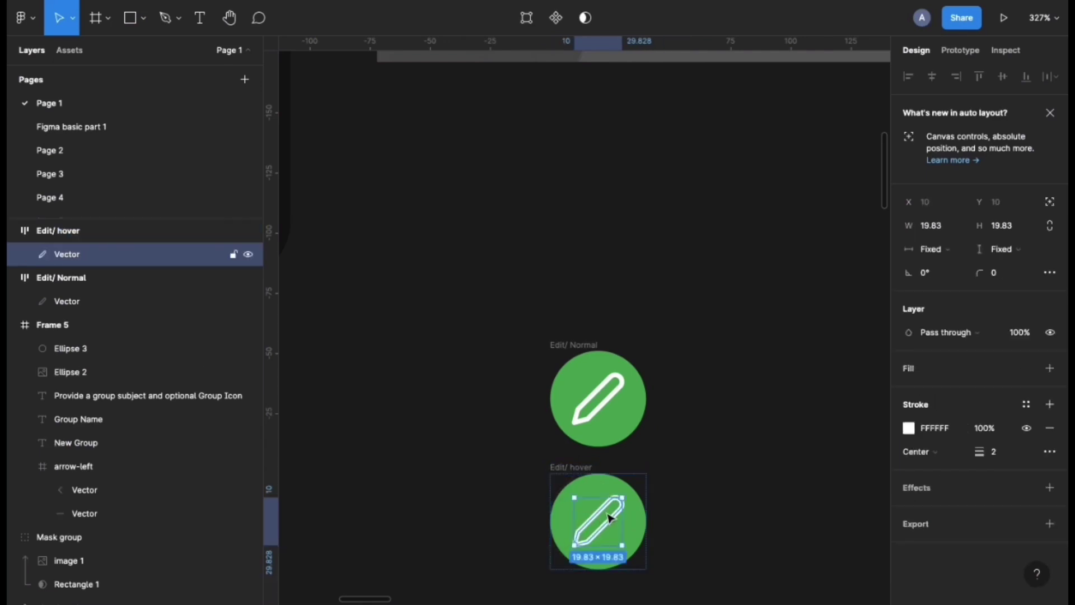
pyautogui.moveTo(625, 491); pyautogui.dragTo(632, 546)
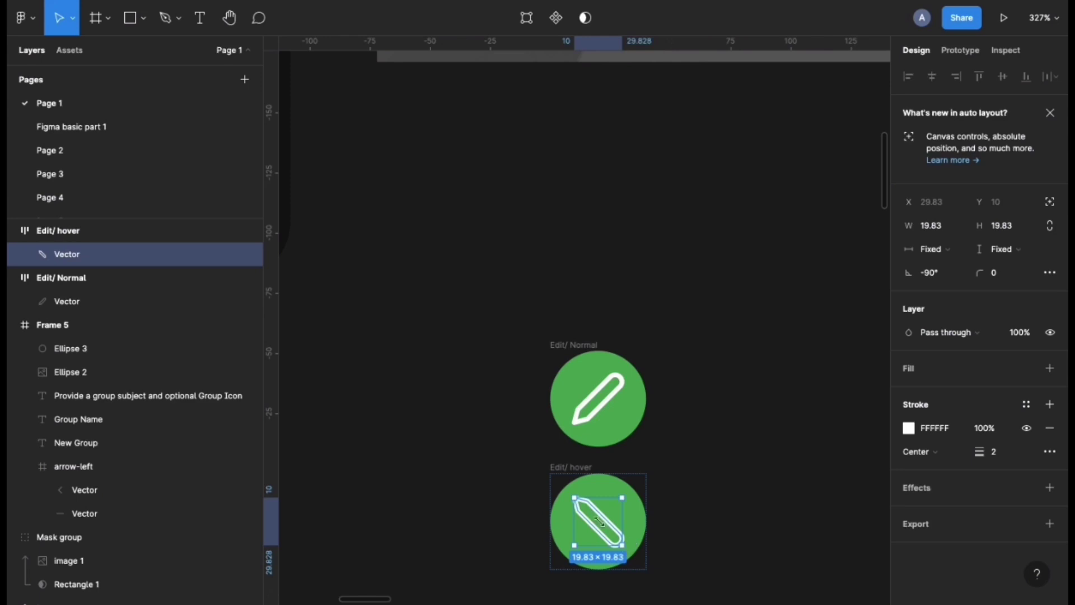
pyautogui.click(462, 487)
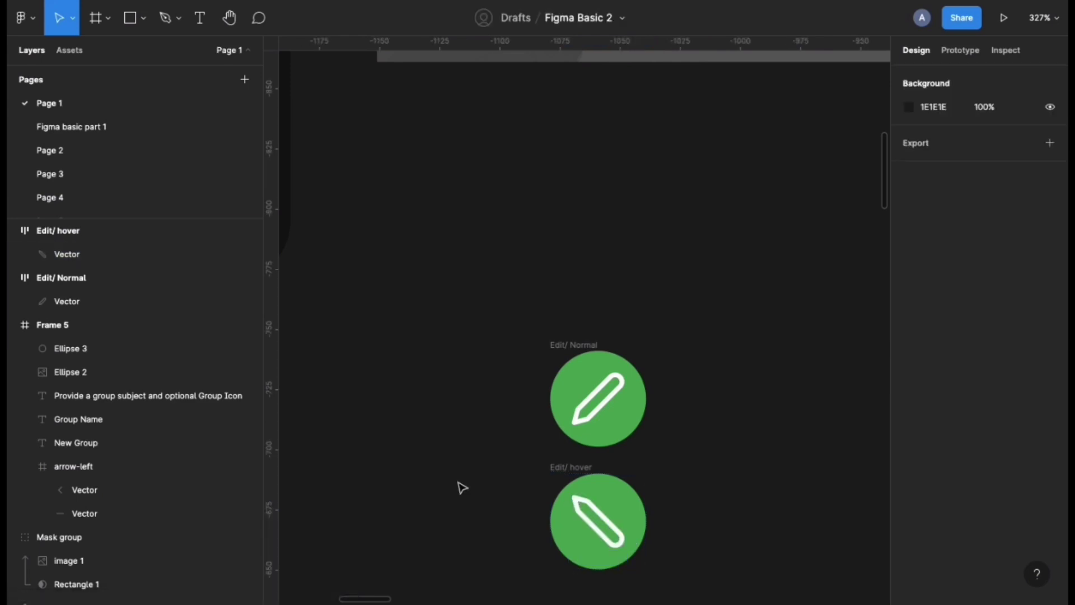
# Turn the Edit/ hover and Edit/ Normal frames into components and combine them as variants of one component set.
pyautogui.click(557, 481)
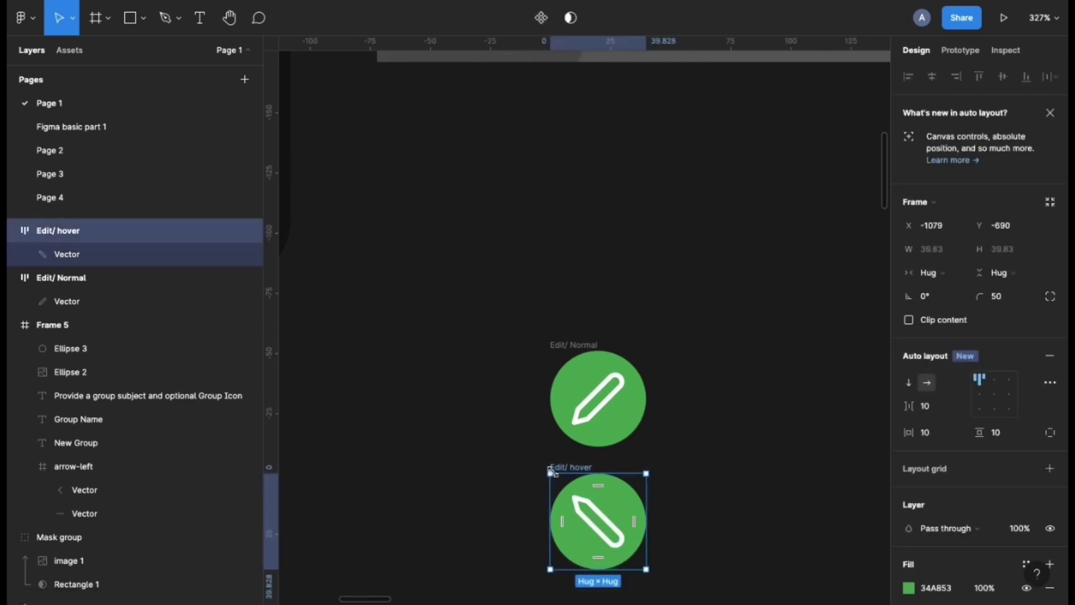
pyautogui.hotkey('ctrl', 'alt', 'k')
pyautogui.click(566, 348)
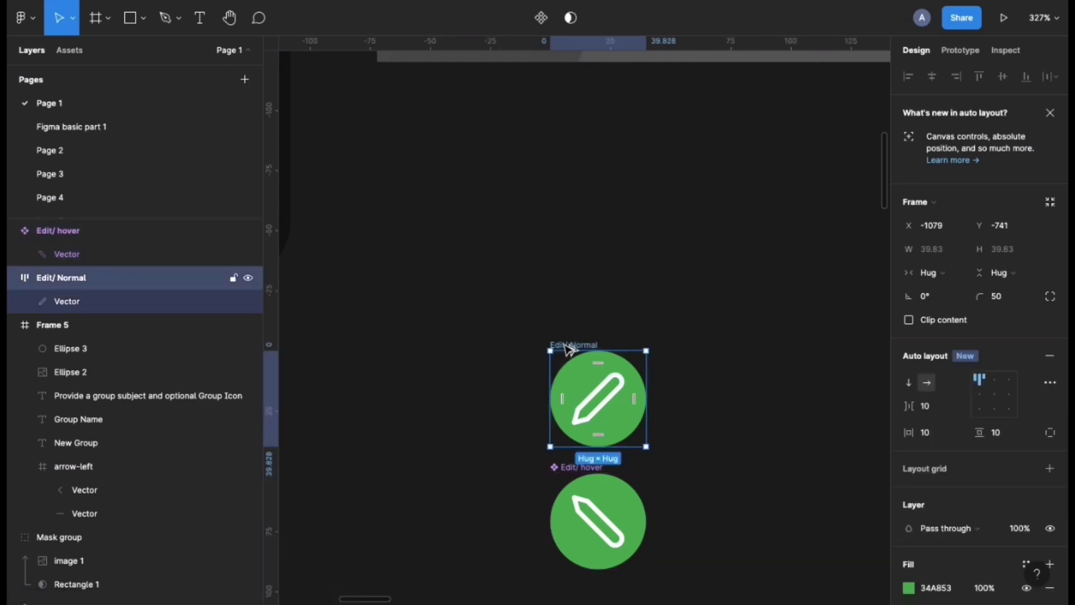
pyautogui.hotkey('ctrl', 'alt', 'k')
pyautogui.click(477, 338)
pyautogui.moveTo(479, 312); pyautogui.dragTo(751, 528)
pyautogui.click(940, 412)
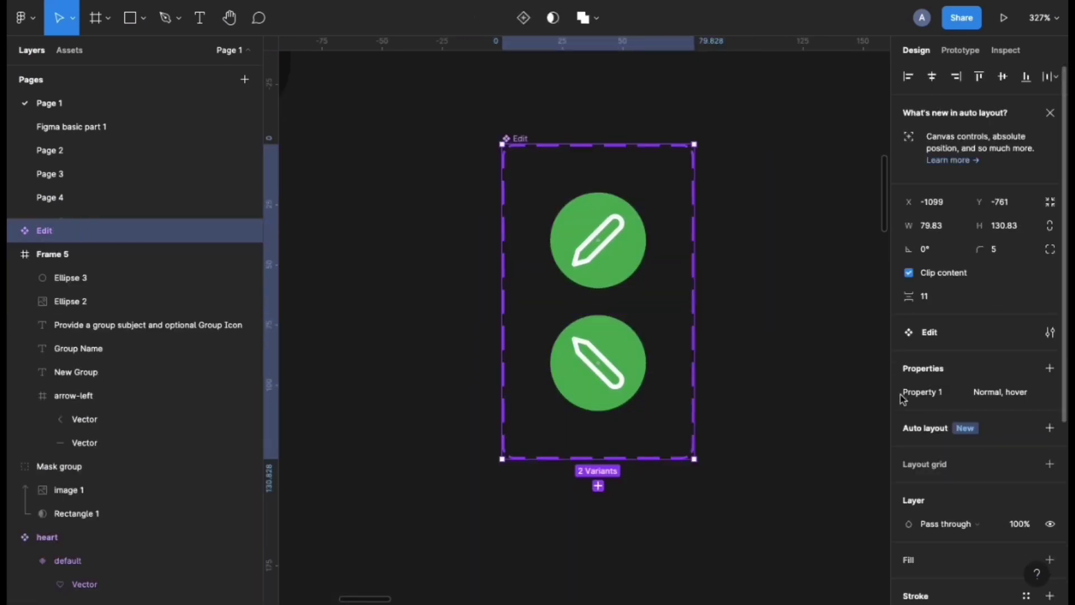
# Add a prototype interaction from the Normal variant to the hover variant, triggered While hovering.
pyautogui.click(644, 249)
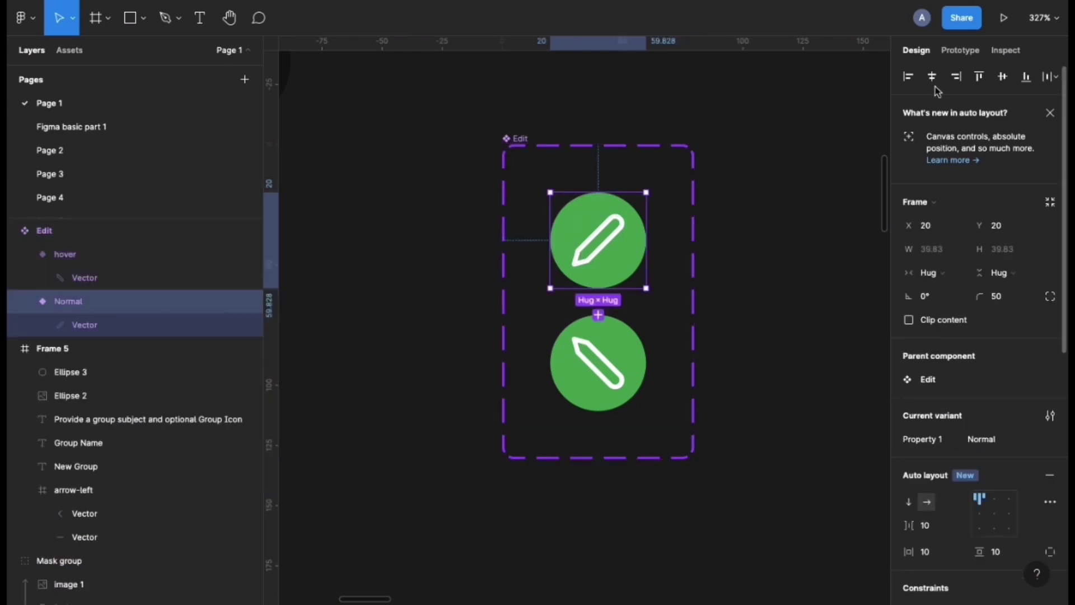
pyautogui.click(957, 52)
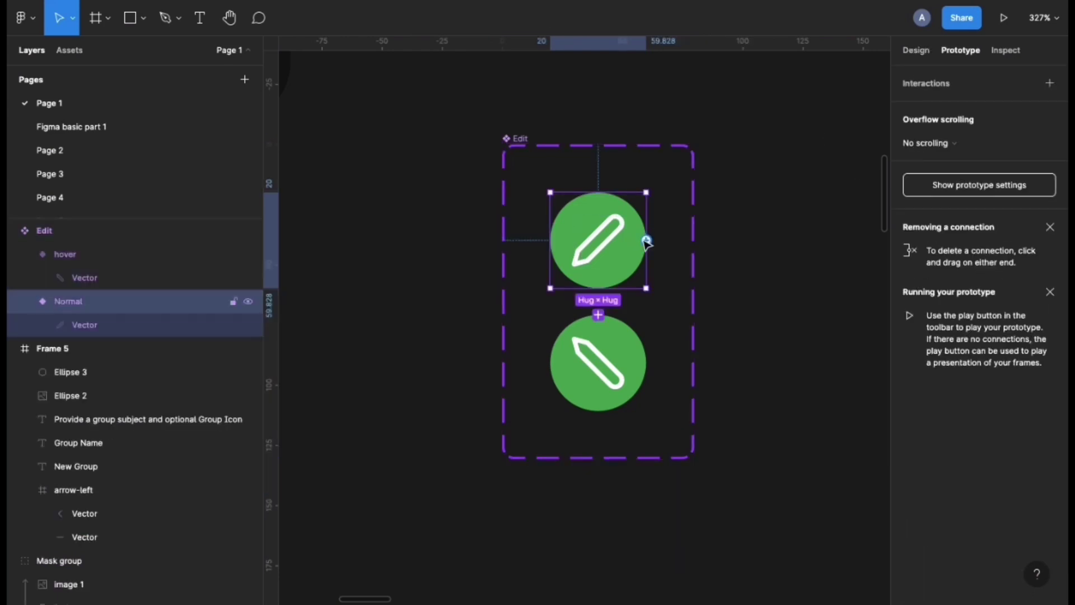
pyautogui.moveTo(646, 240); pyautogui.dragTo(630, 389)
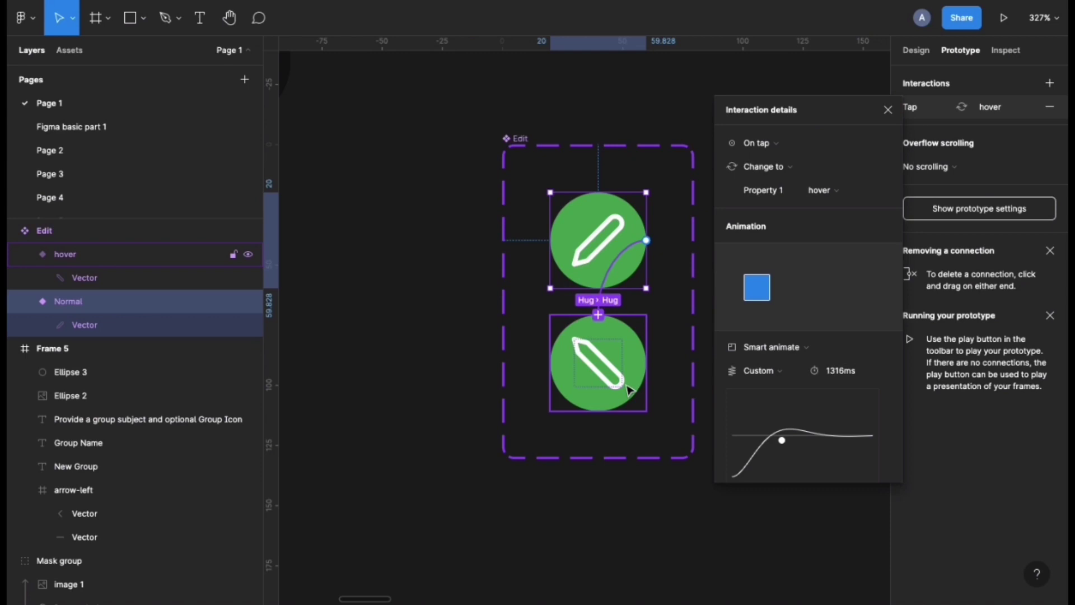
pyautogui.click(755, 142)
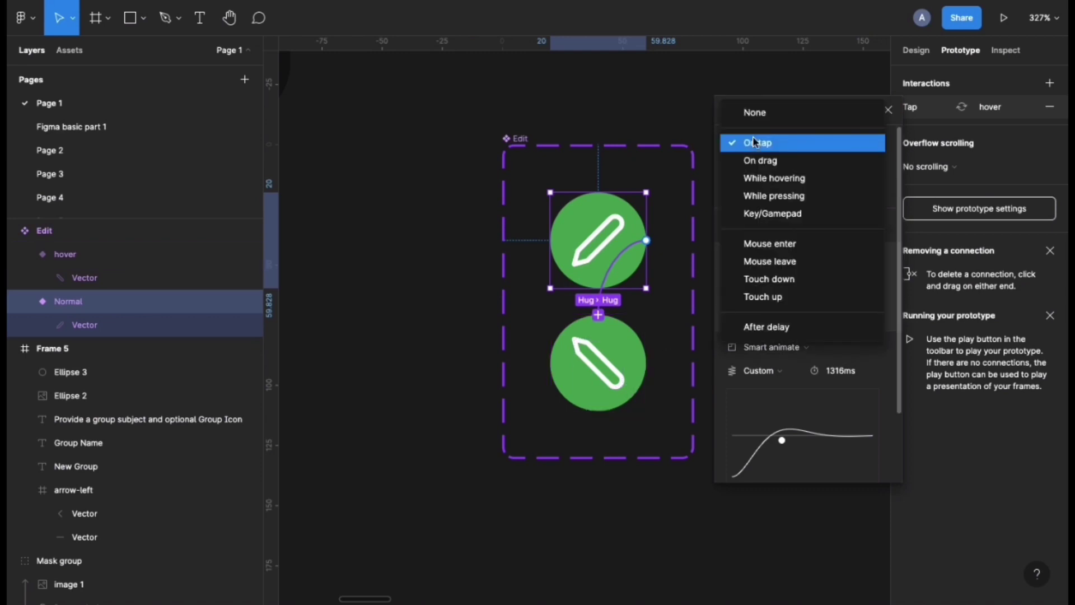
pyautogui.click(752, 179)
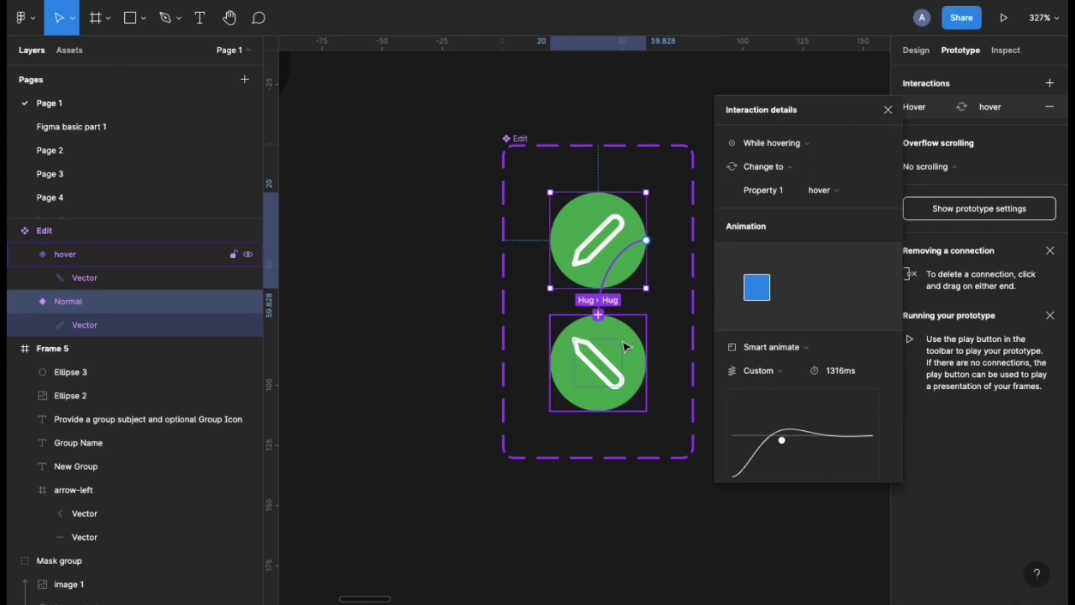
# Keep Smart animate for the hover interaction and set its easing to Slow.
pyautogui.click(800, 348)
pyautogui.click(798, 349)
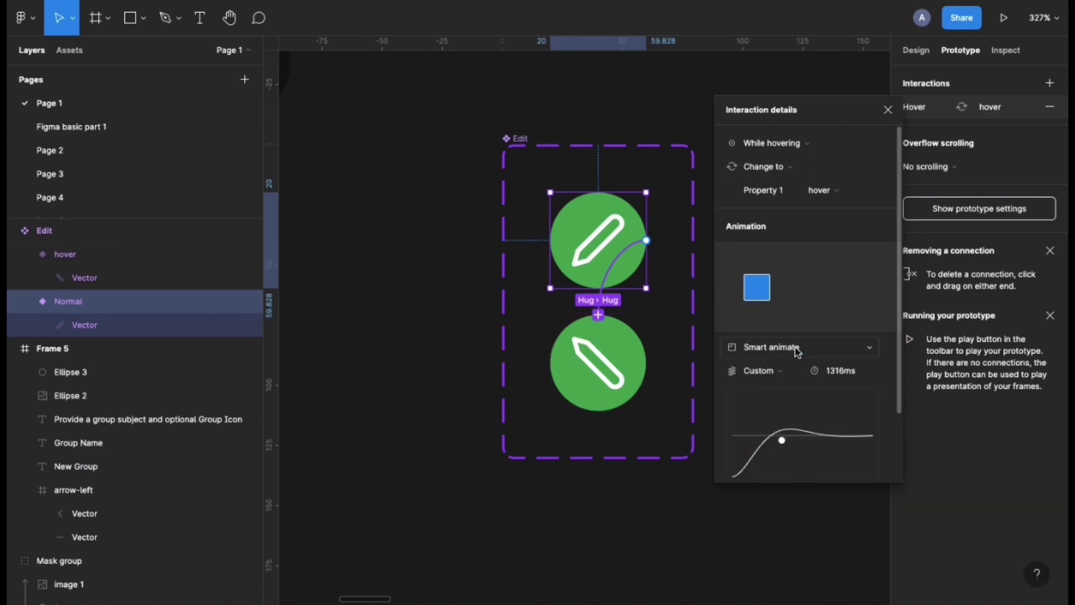
pyautogui.click(761, 372)
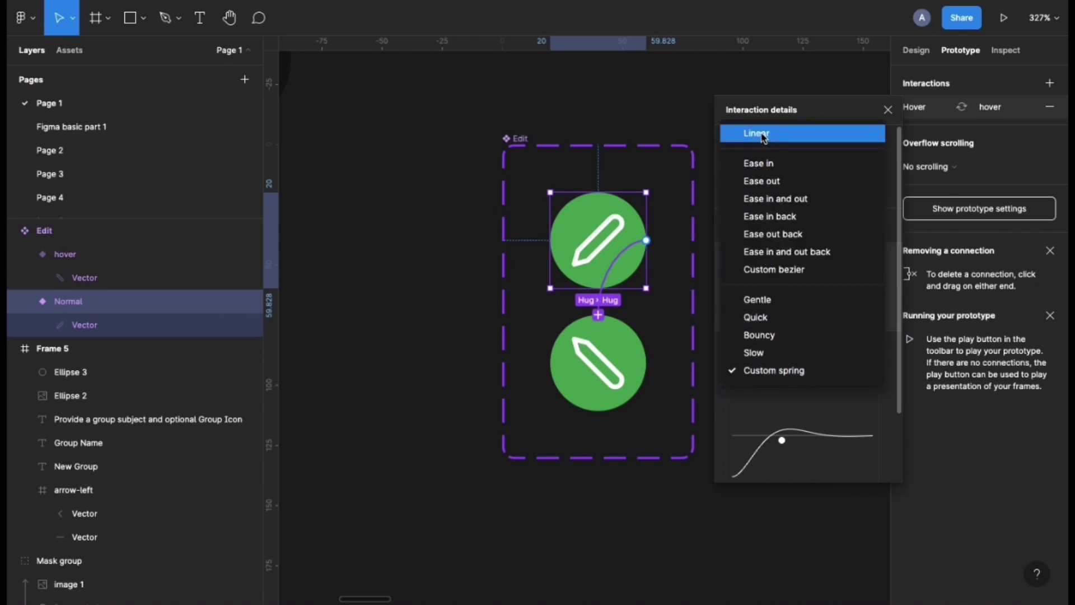
pyautogui.click(753, 352)
pyautogui.click(606, 346)
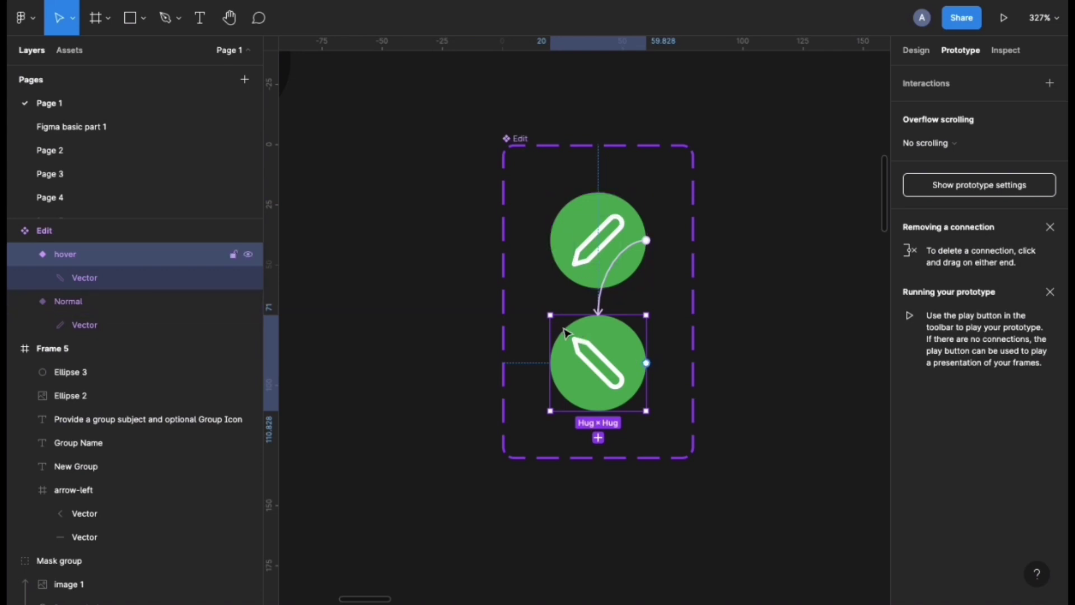
# Place an instance of the Edit component on the lower-right edge of the profile picture in the New Group card.
pyautogui.hscroll(-10, 442, 369)
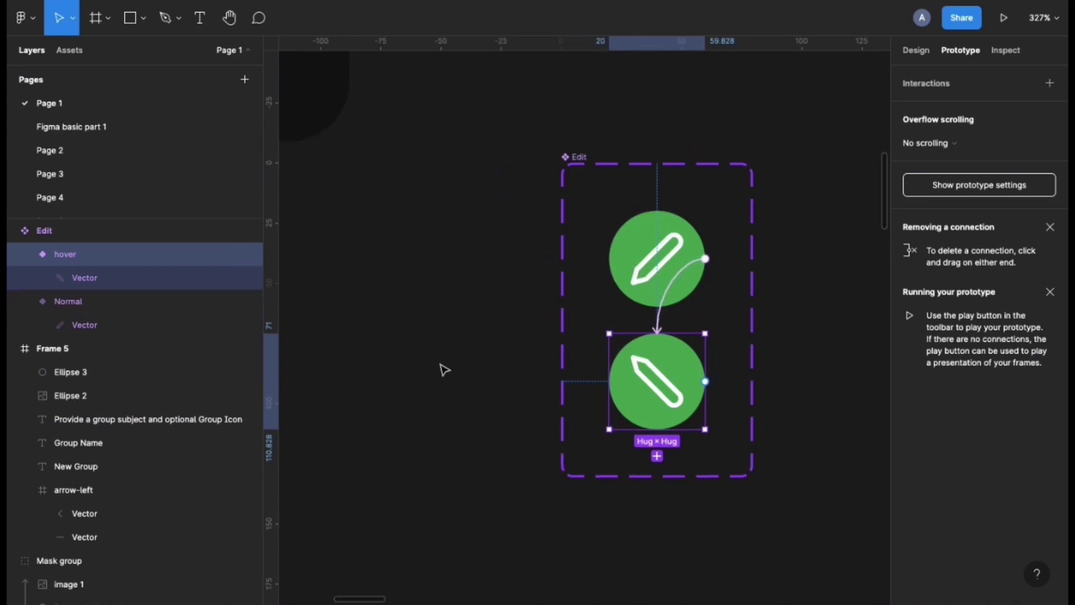
pyautogui.hotkey('shift', '1')
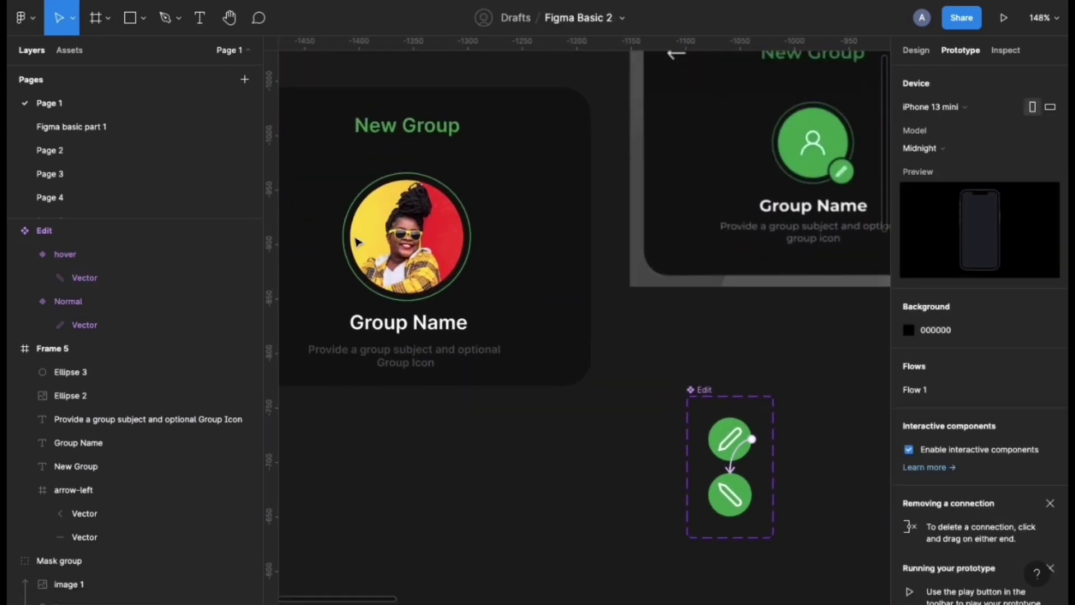
pyautogui.click(58, 55)
pyautogui.moveTo(217, 178); pyautogui.dragTo(456, 284)
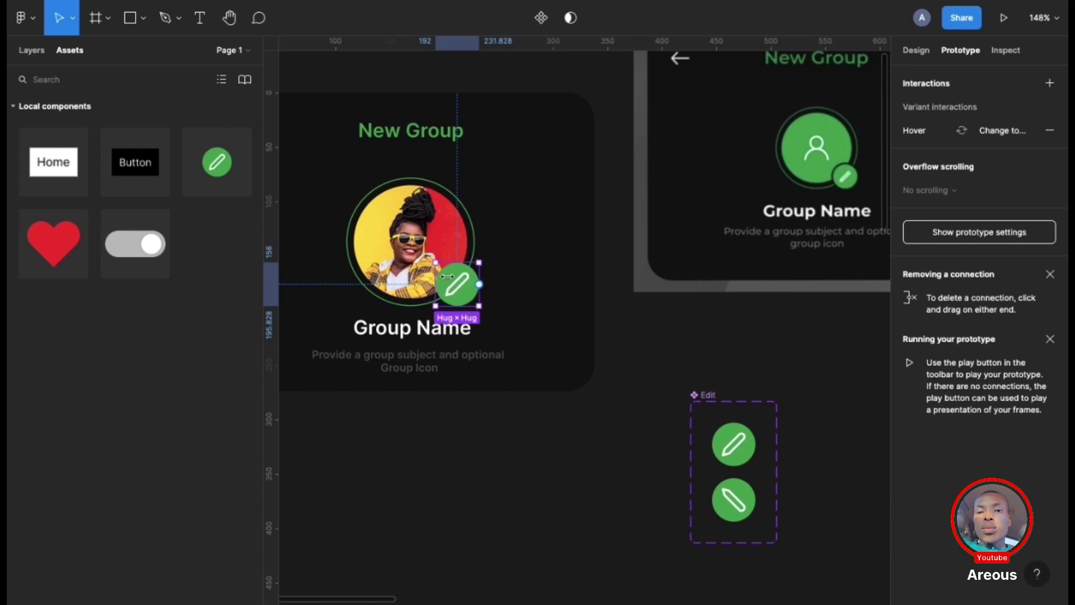
pyautogui.click(425, 370)
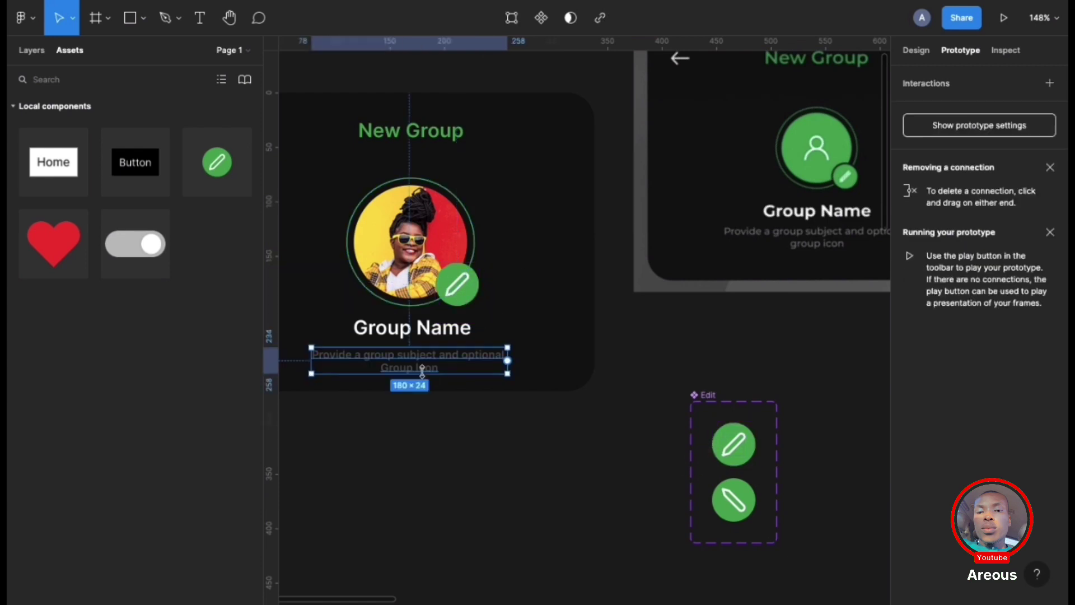
# Move the toggle and heart out below the iPhone 13 mini frame and centre the New Group card, Frame 5, inside it.
pyautogui.scroll(-5, 424, 367)
pyautogui.click(343, 230)
pyautogui.scroll(-5, 346, 232)
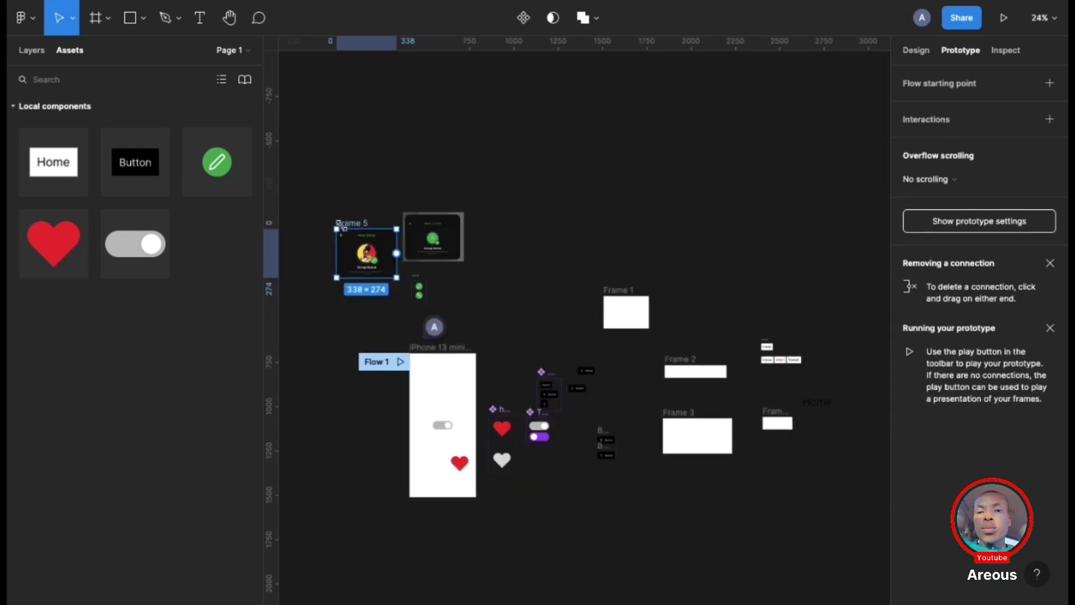
pyautogui.press('Escape')
pyautogui.moveTo(450, 478); pyautogui.dragTo(526, 546)
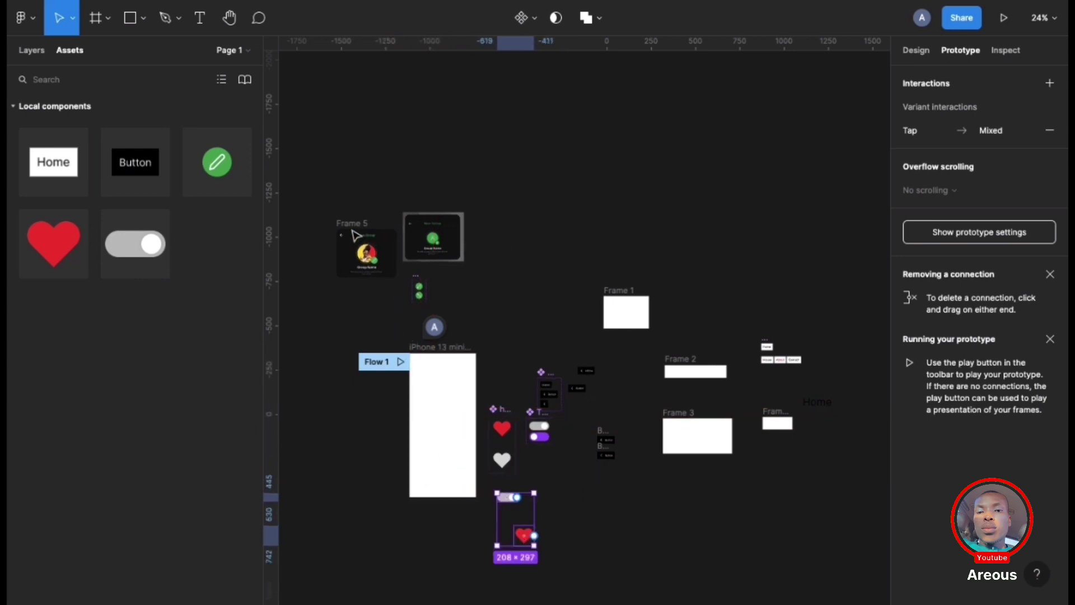
pyautogui.moveTo(354, 232); pyautogui.dragTo(431, 402)
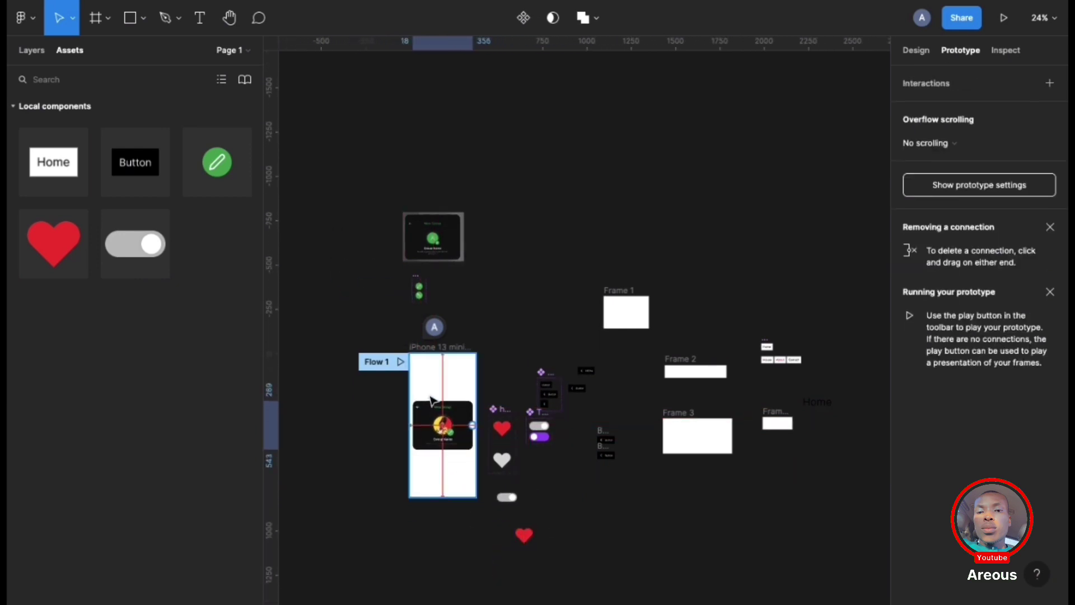
pyautogui.click(364, 435)
# Open the prototype presentation of the iPhone 13 mini frame containing the New Group card.
pyautogui.keyDown('ctrl'); pyautogui.scroll(5, 467, 434); pyautogui.keyUp('ctrl')
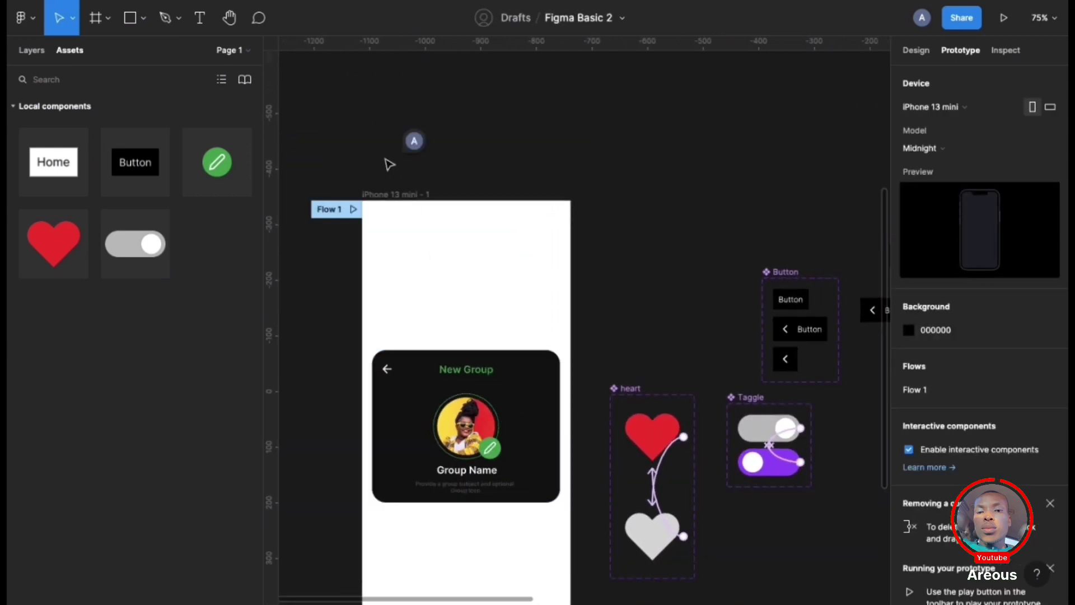
pyautogui.click(243, 17)
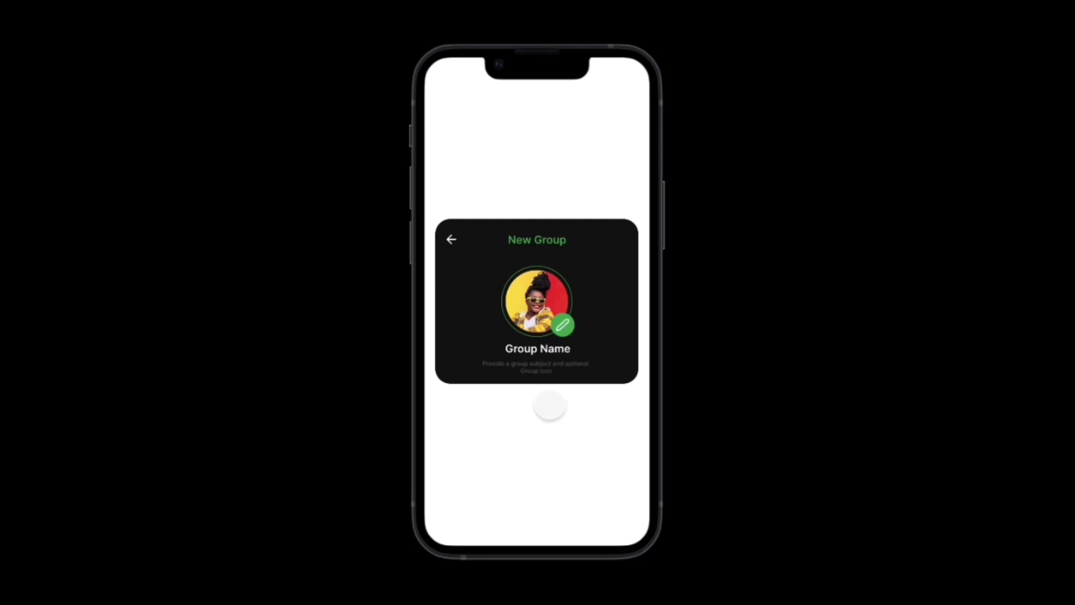
pyautogui.moveTo(1027, 32)
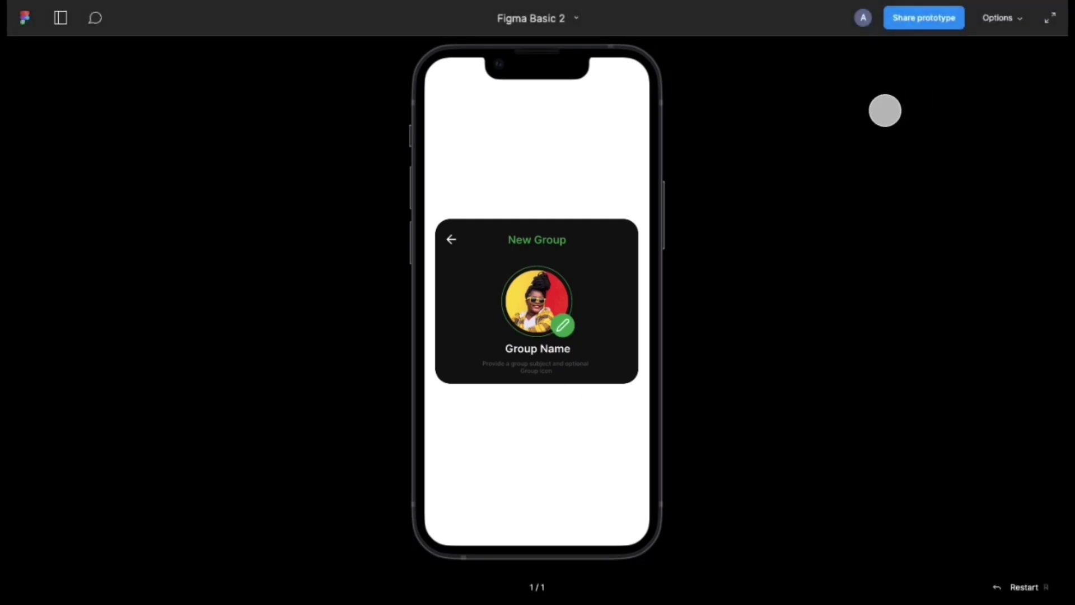